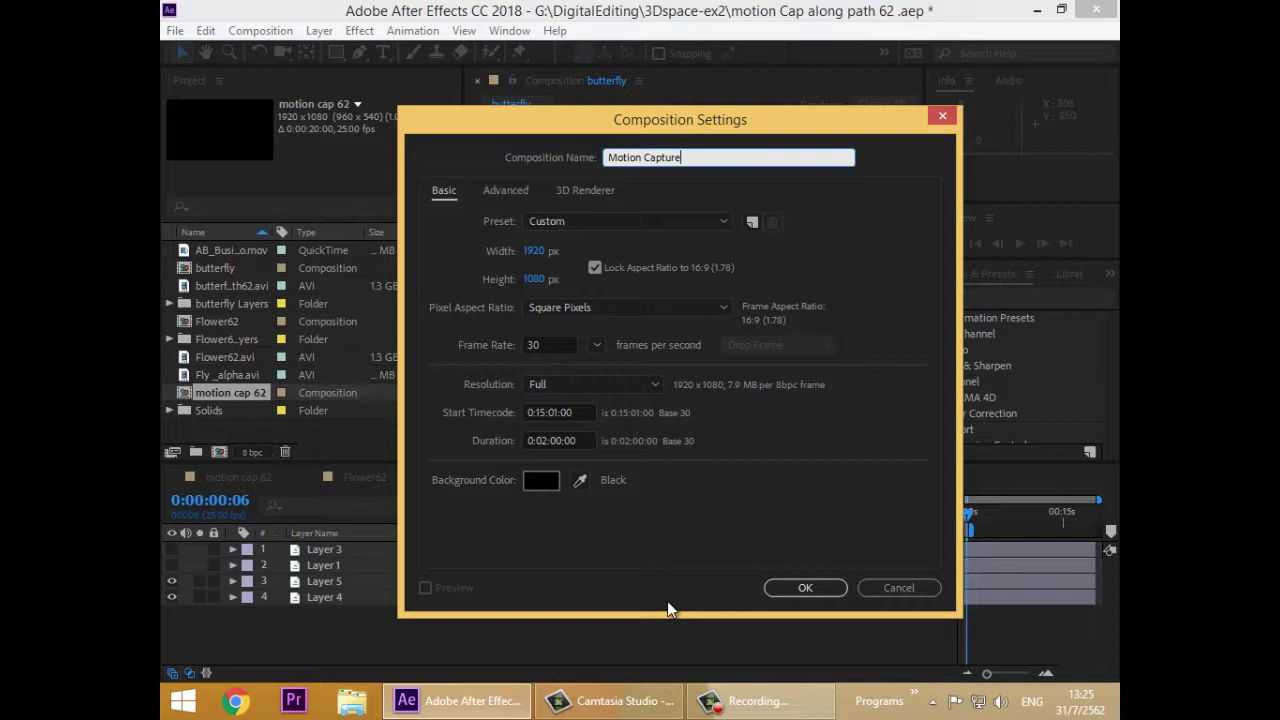
- Set the start timecode to 0:00:00:00 and create the Motion Capture composition with a duration of 0:02:00:00
{"action": "key", "text": "F9"}
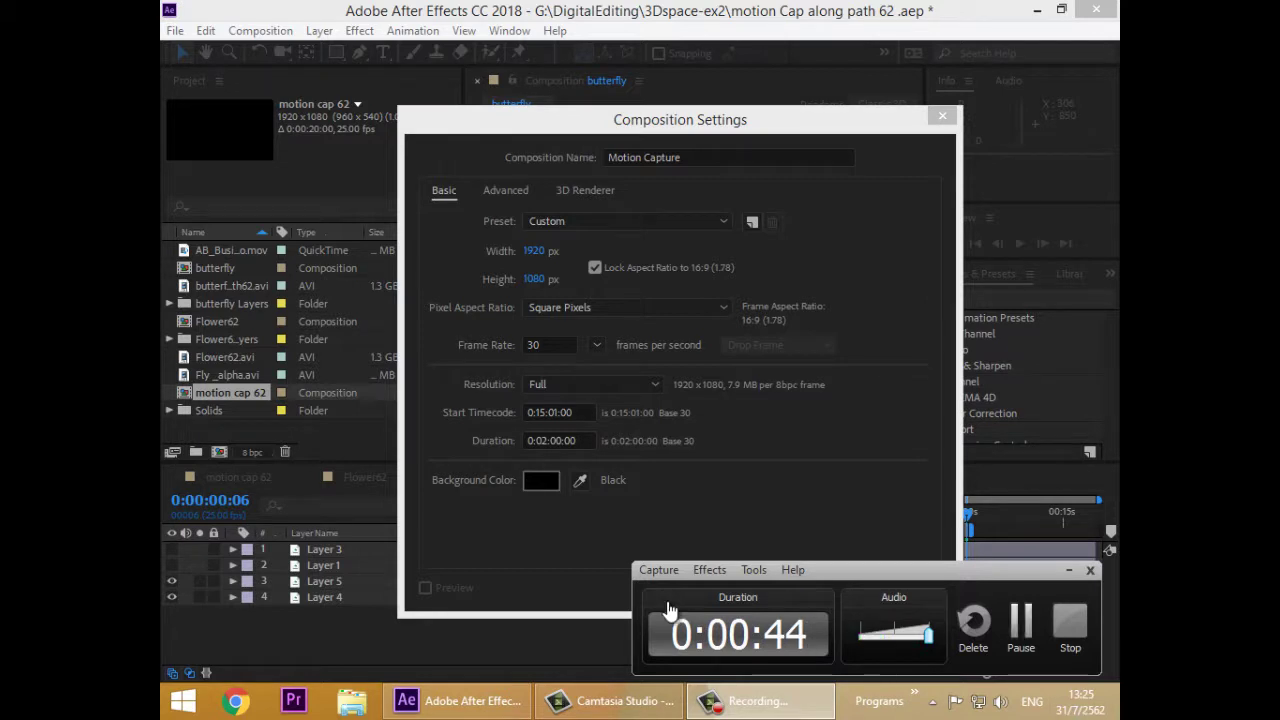
{"action": "left_click", "coordinate": [680, 120]}
{"action": "left_click_drag", "start_coordinate": [580, 412], "coordinate": [526, 412]}
{"action": "type", "text": "0:00:00"}
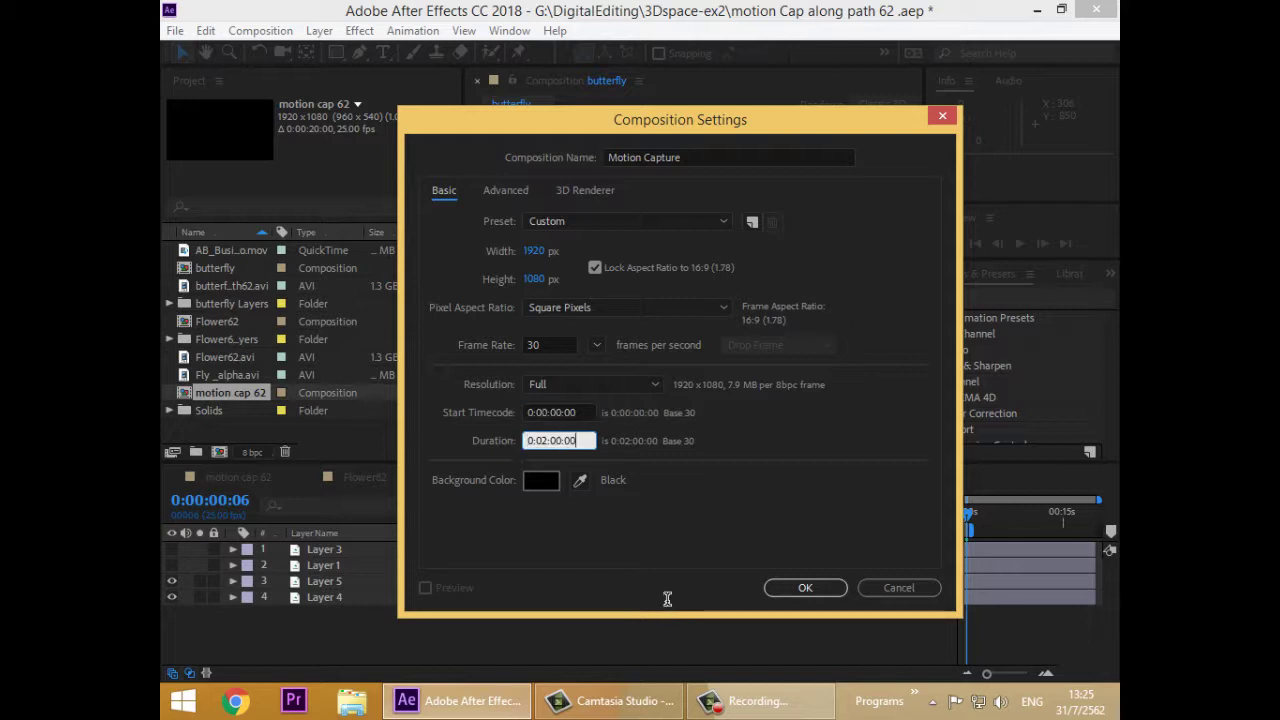
{"action": "key", "text": "Tab"}
{"action": "key", "text": "shift+Left"}
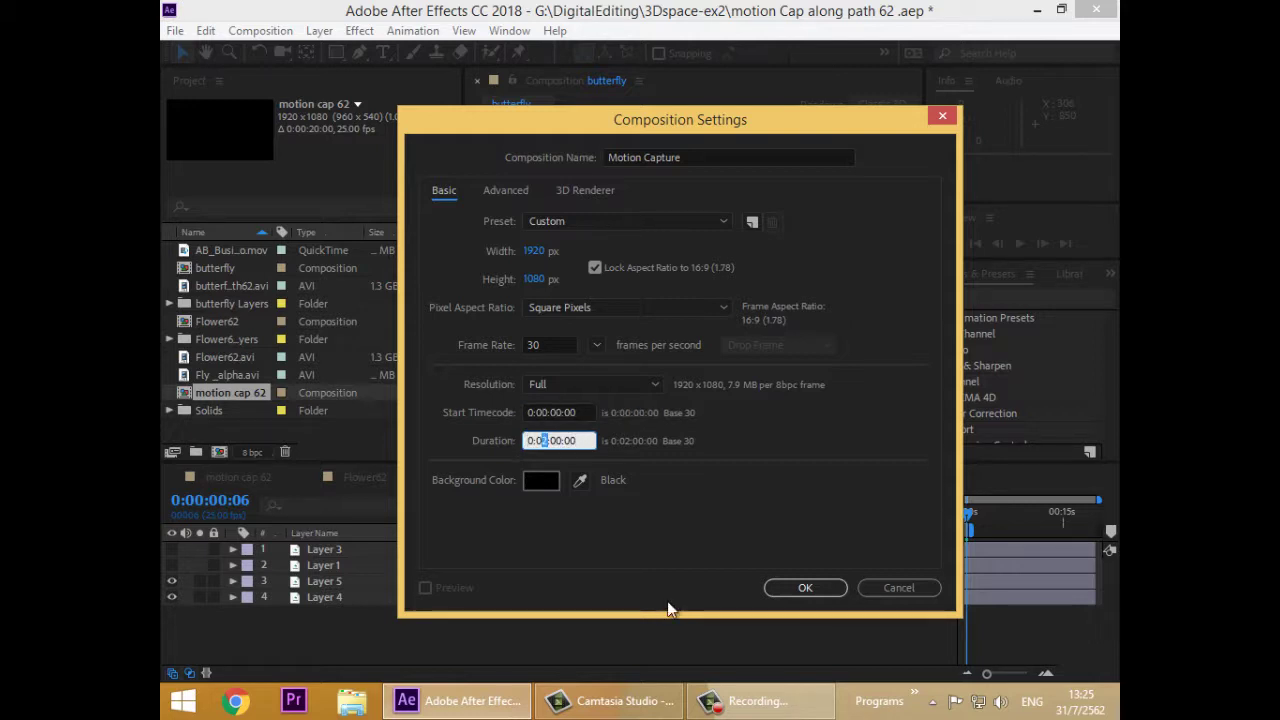
{"action": "key", "text": "Return"}
{"action": "key", "text": "Return"}
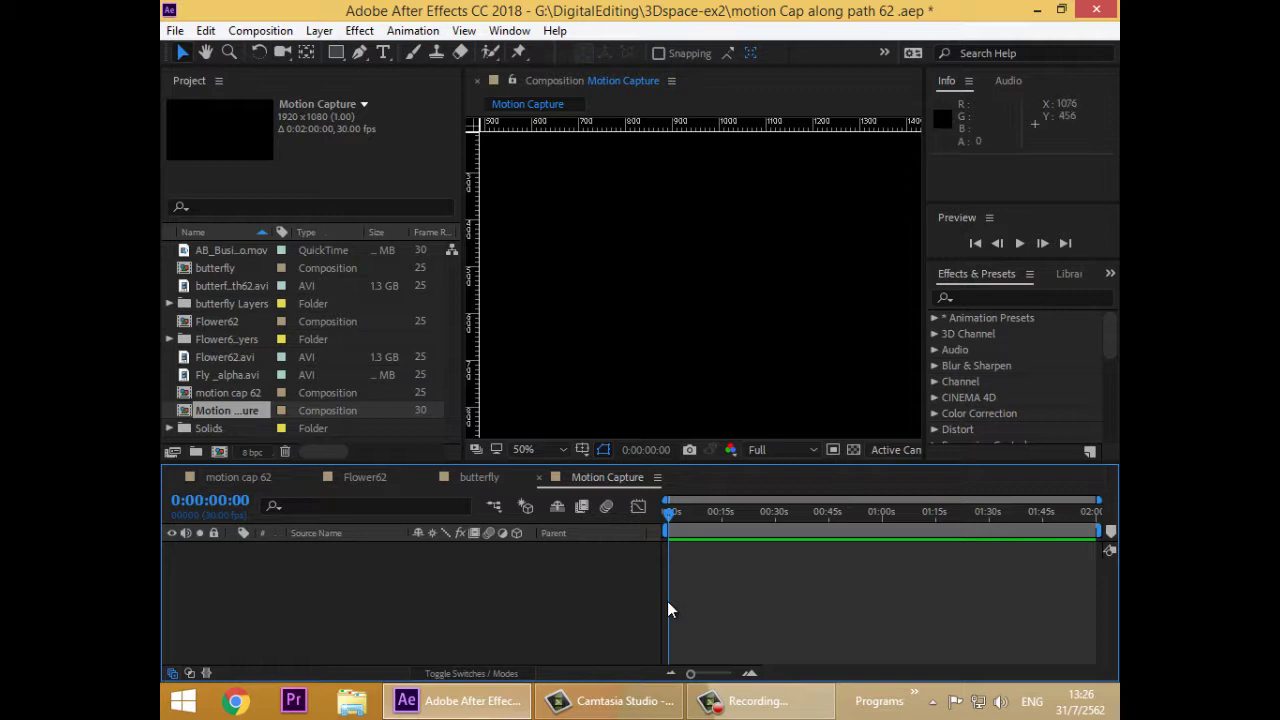
{"action": "key", "text": "comma"}
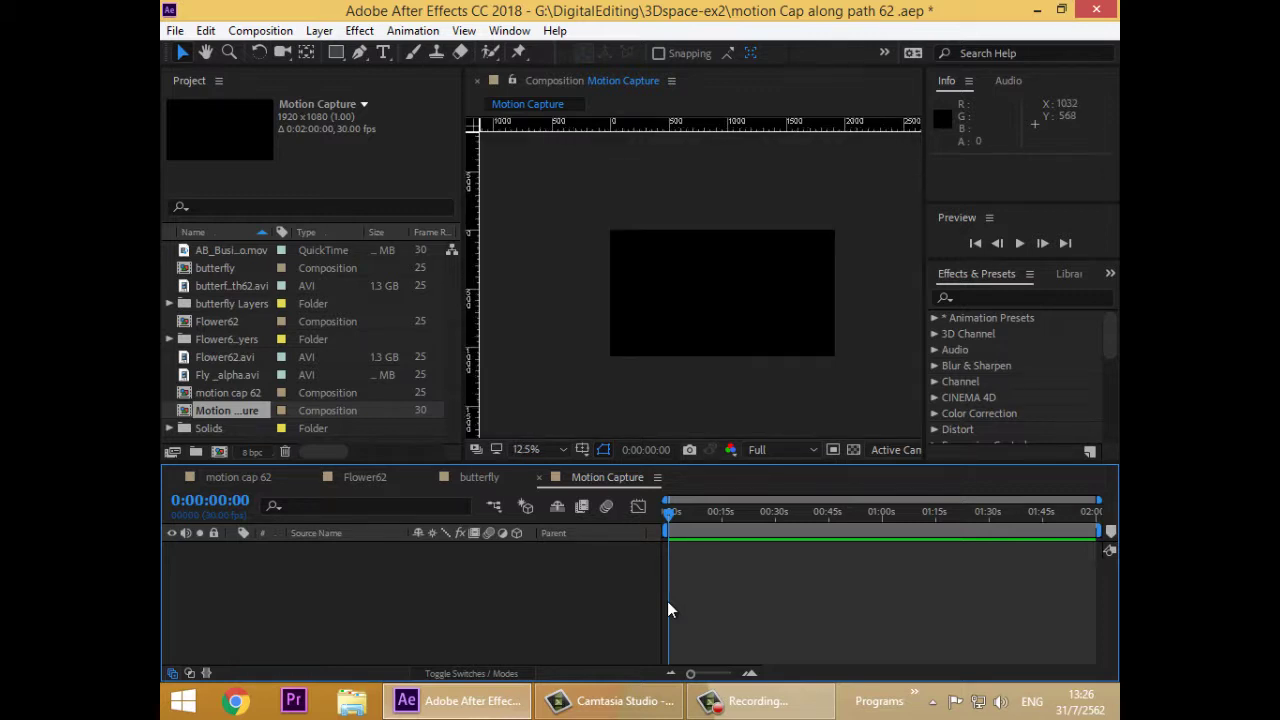
{"action": "key", "text": "comma"}
- Search the computer for Illustrator CC 2018, launch it and switch to its window
{"action": "key", "text": "super+d"}
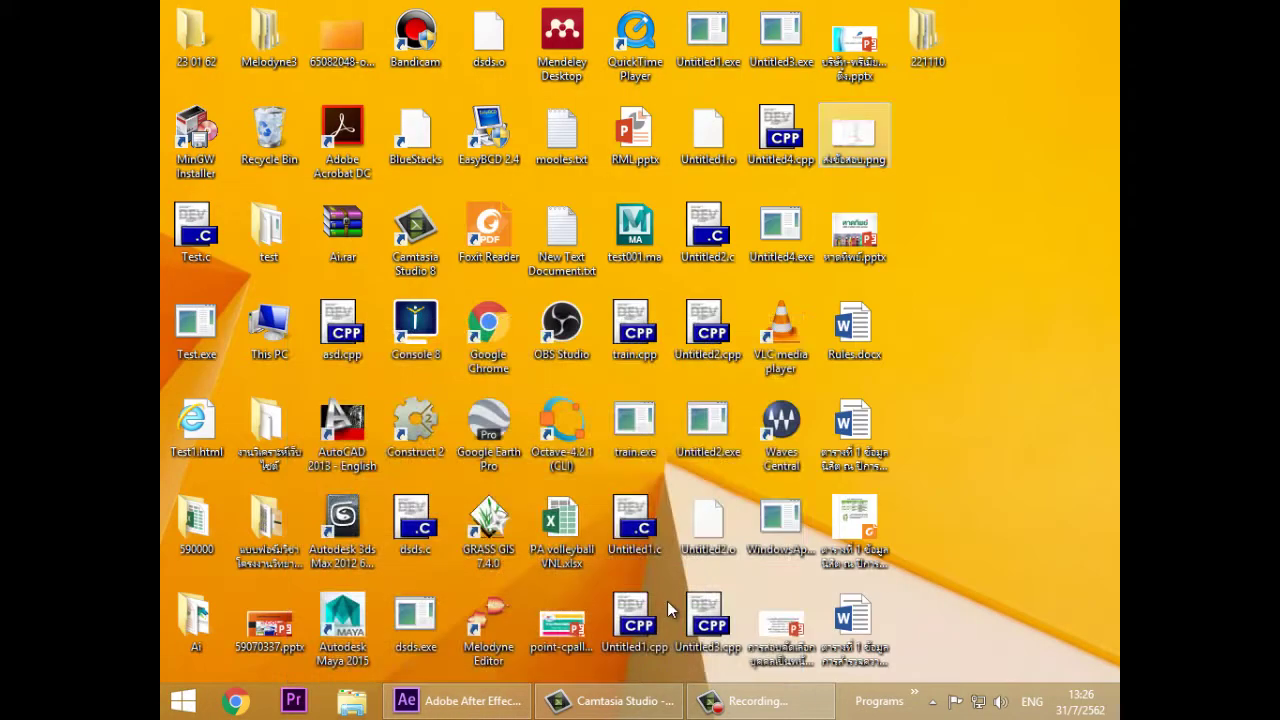
{"action": "key", "text": "super"}
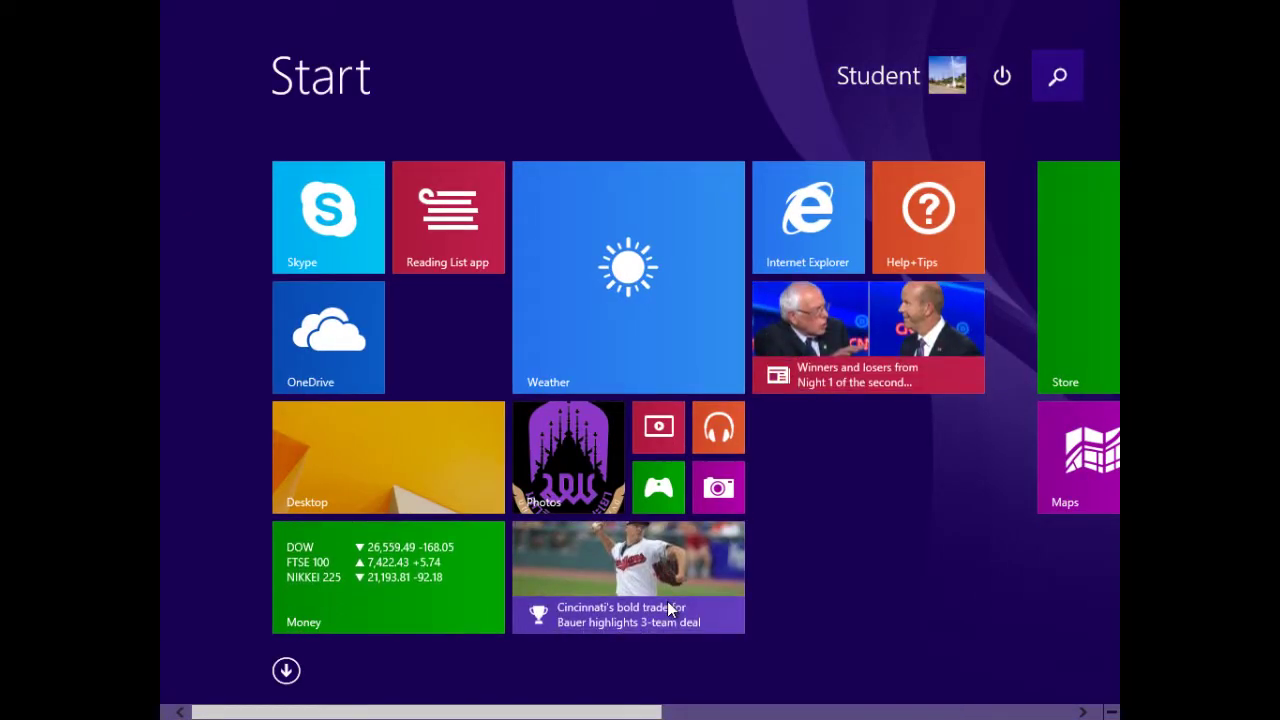
{"action": "key", "text": "Return"}
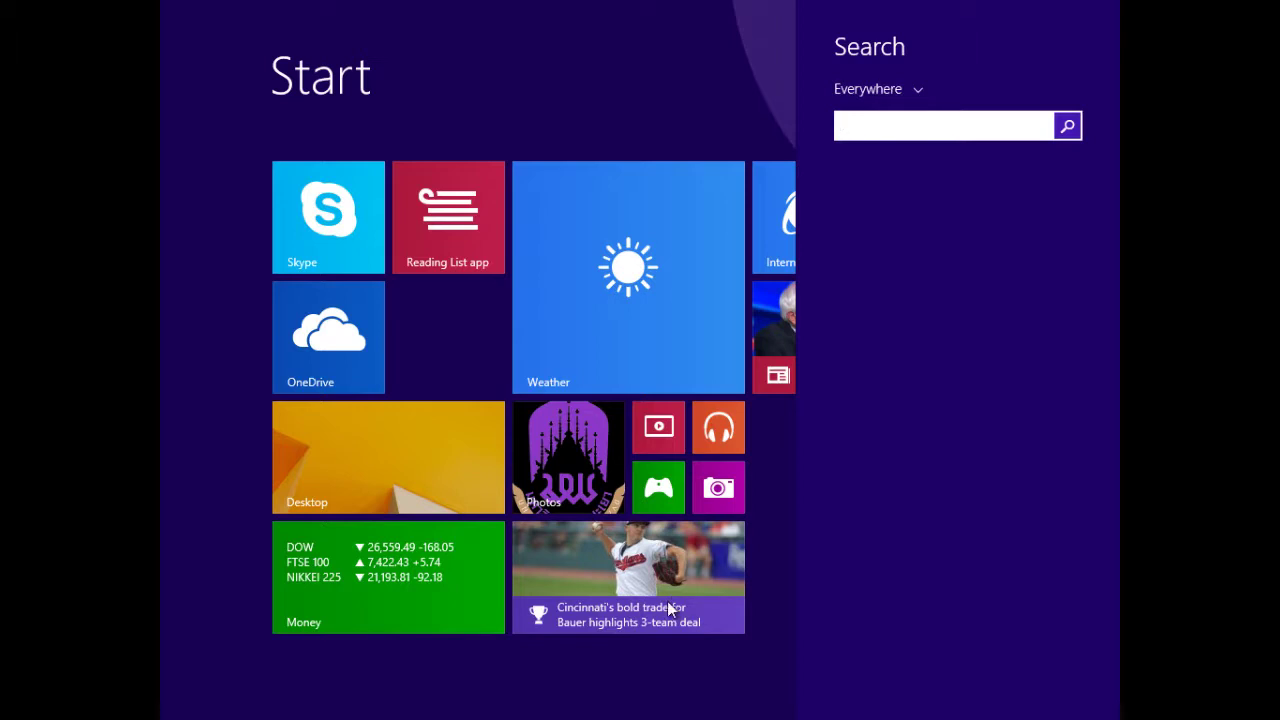
{"action": "type", "text": "illustrator CC 2018"}
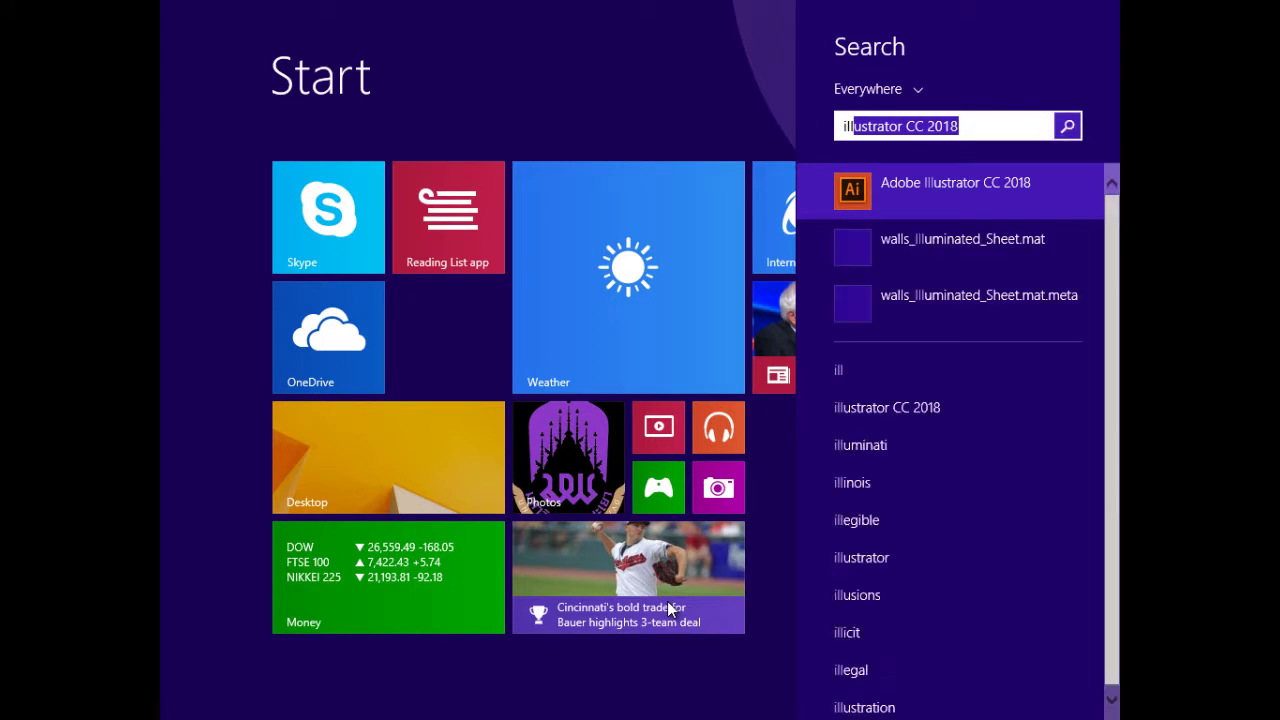
{"action": "key", "text": "Return"}
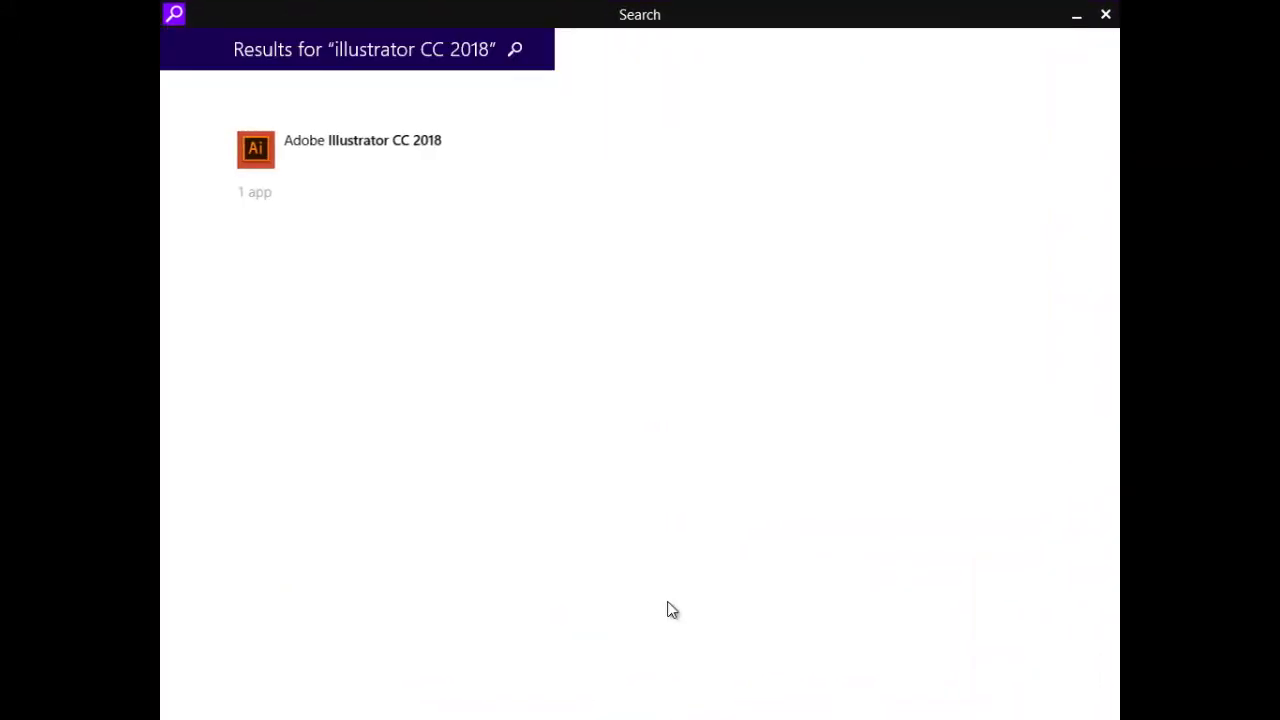
{"action": "key", "text": "Menu"}
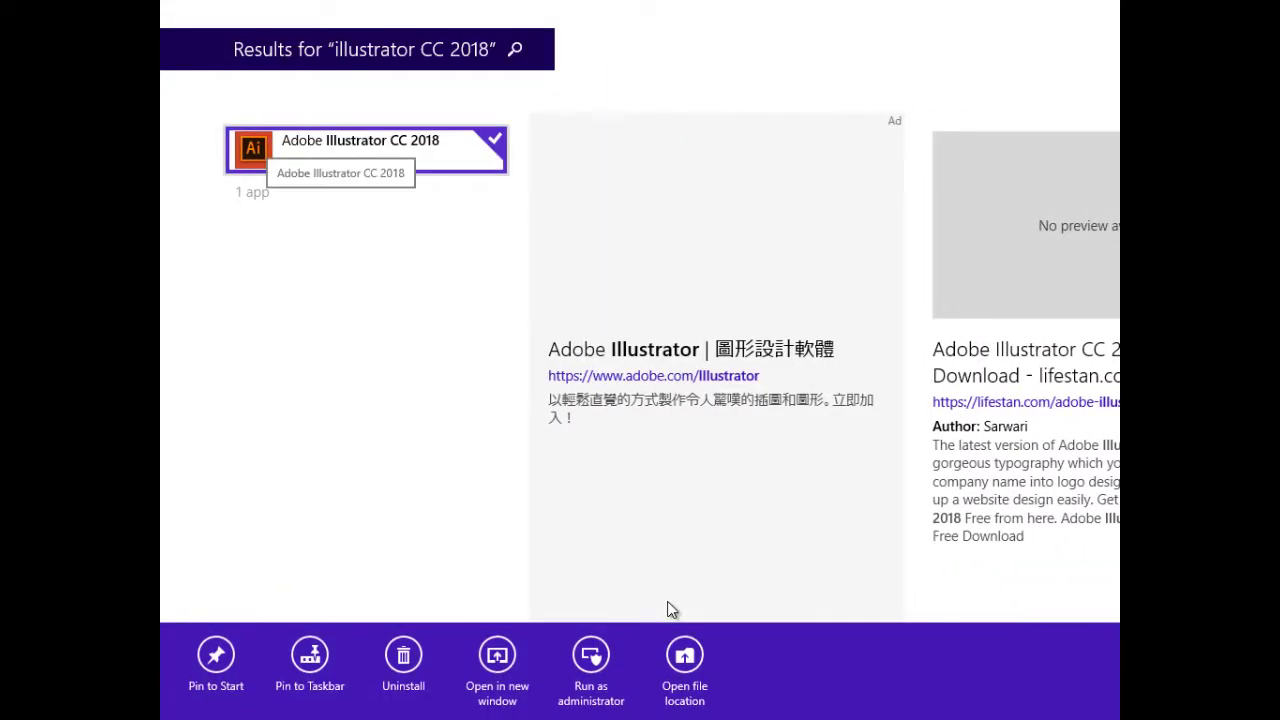
{"action": "key", "text": "Right"}
{"action": "key", "text": "Return"}
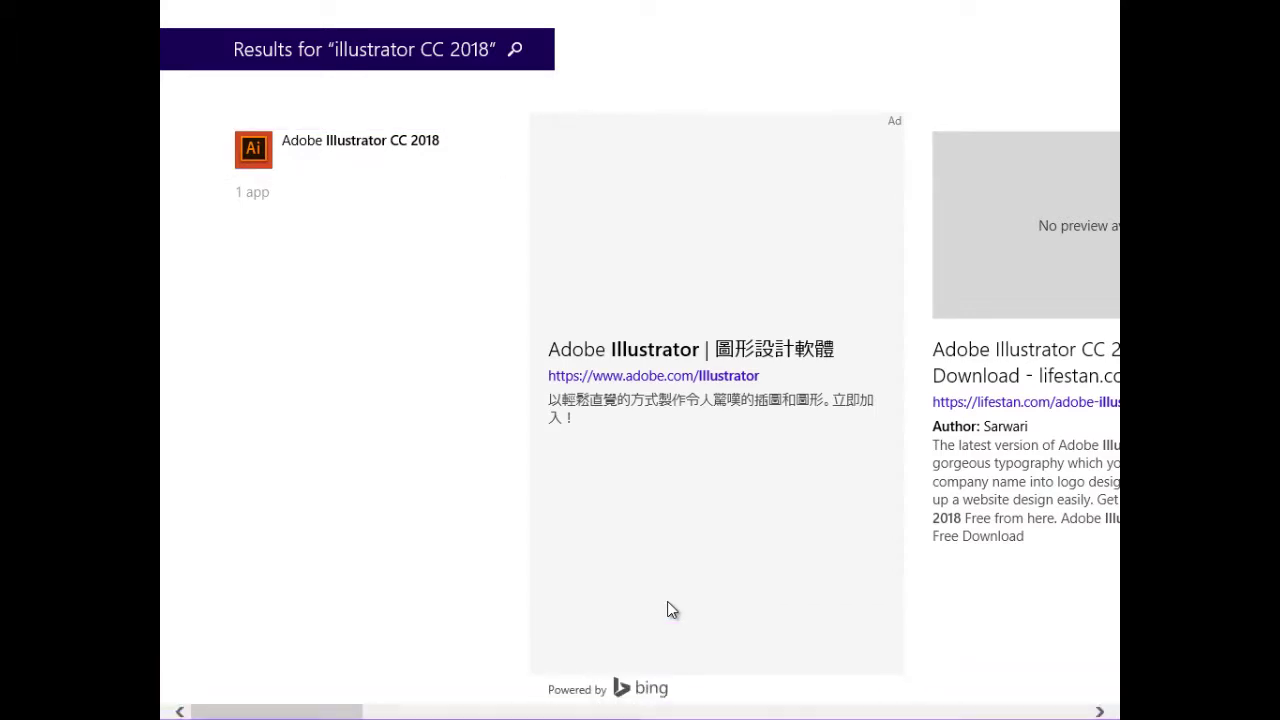
{"action": "key", "text": "super"}
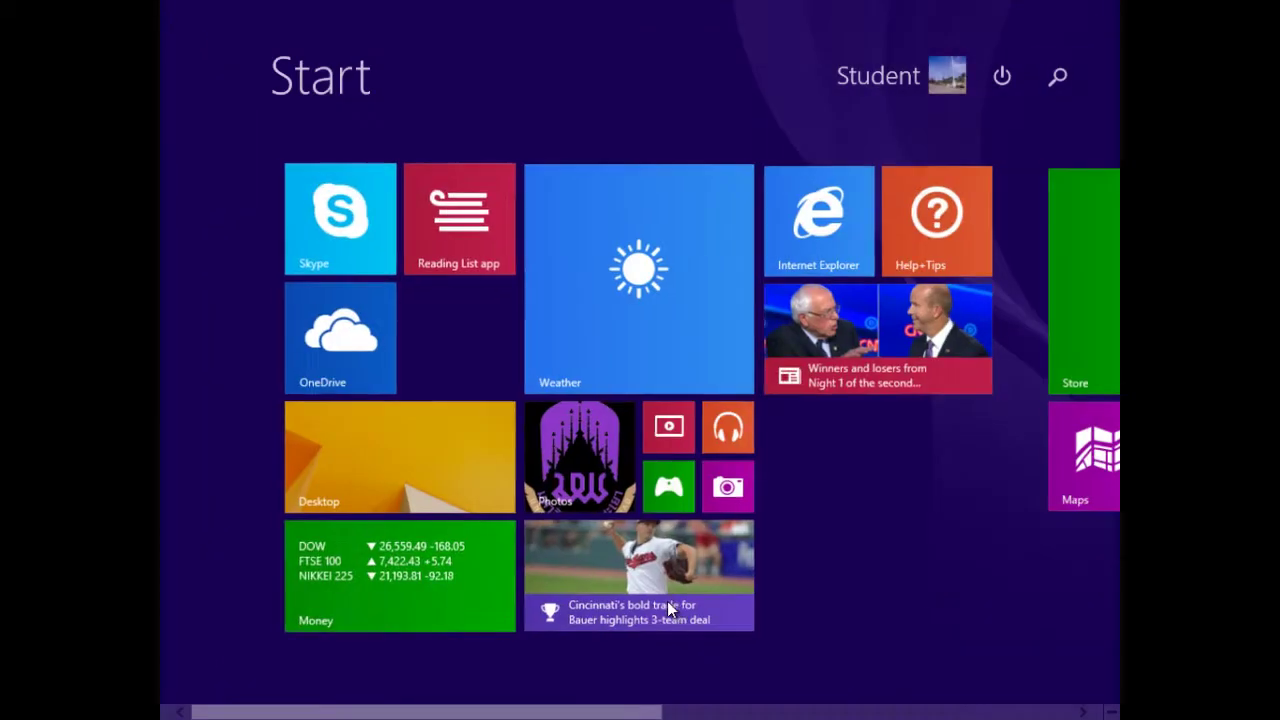
{"action": "key", "text": "super"}
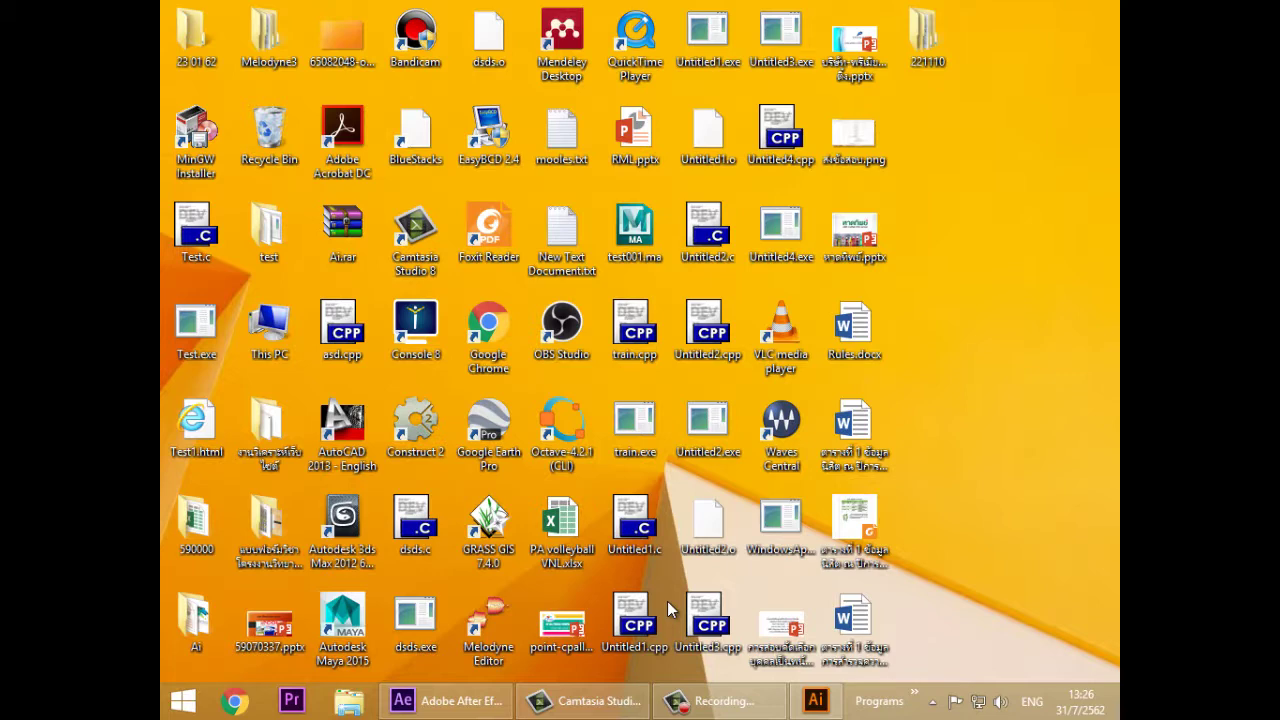
{"action": "key", "text": "alt+Tab"}
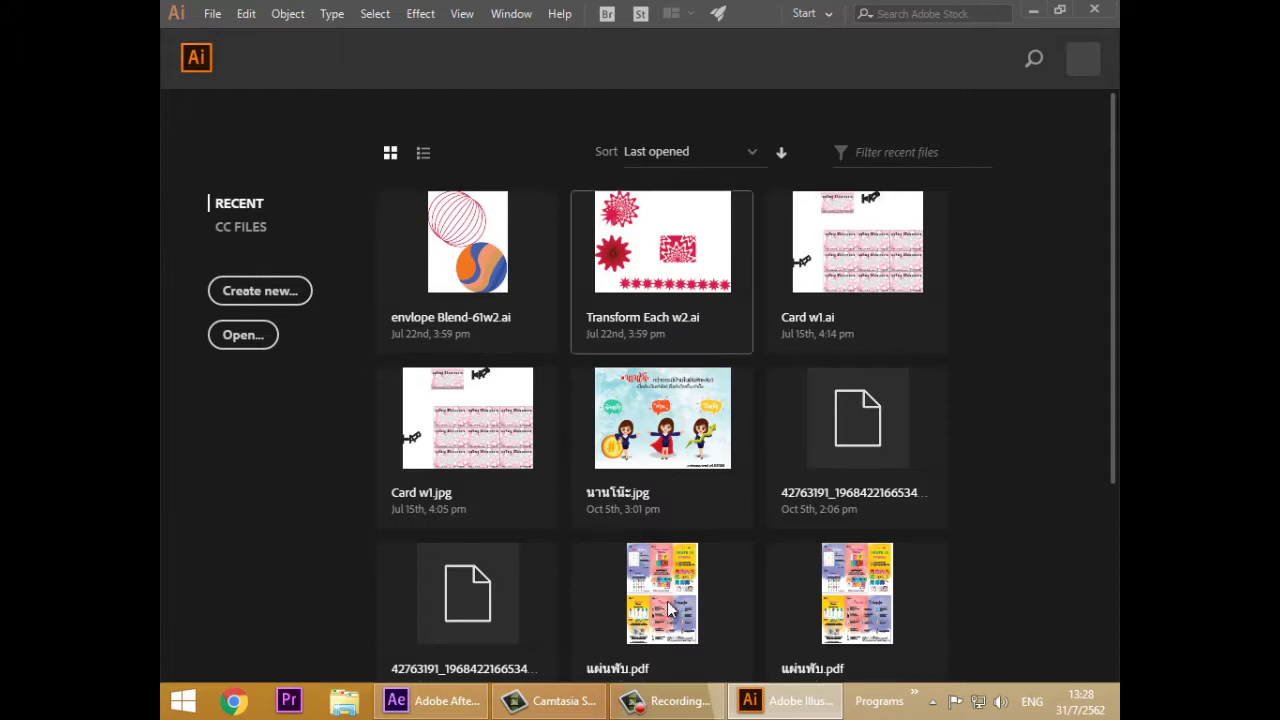
- Create a new document from the HDV/HDTV 1080 preset at 1920 x 1080 px
{"action": "left_click", "coordinate": [260, 290]}
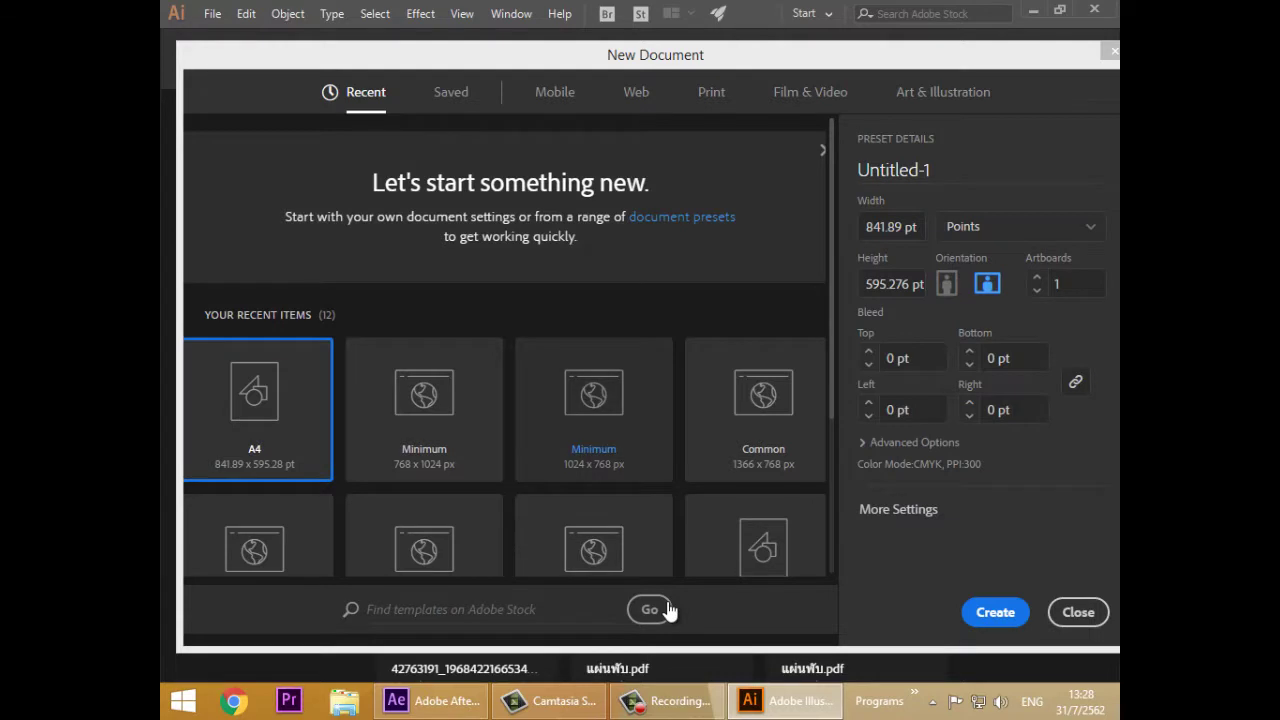
{"action": "scroll", "coordinate": [668, 610], "scroll_direction": "down", "scroll_amount": 3}
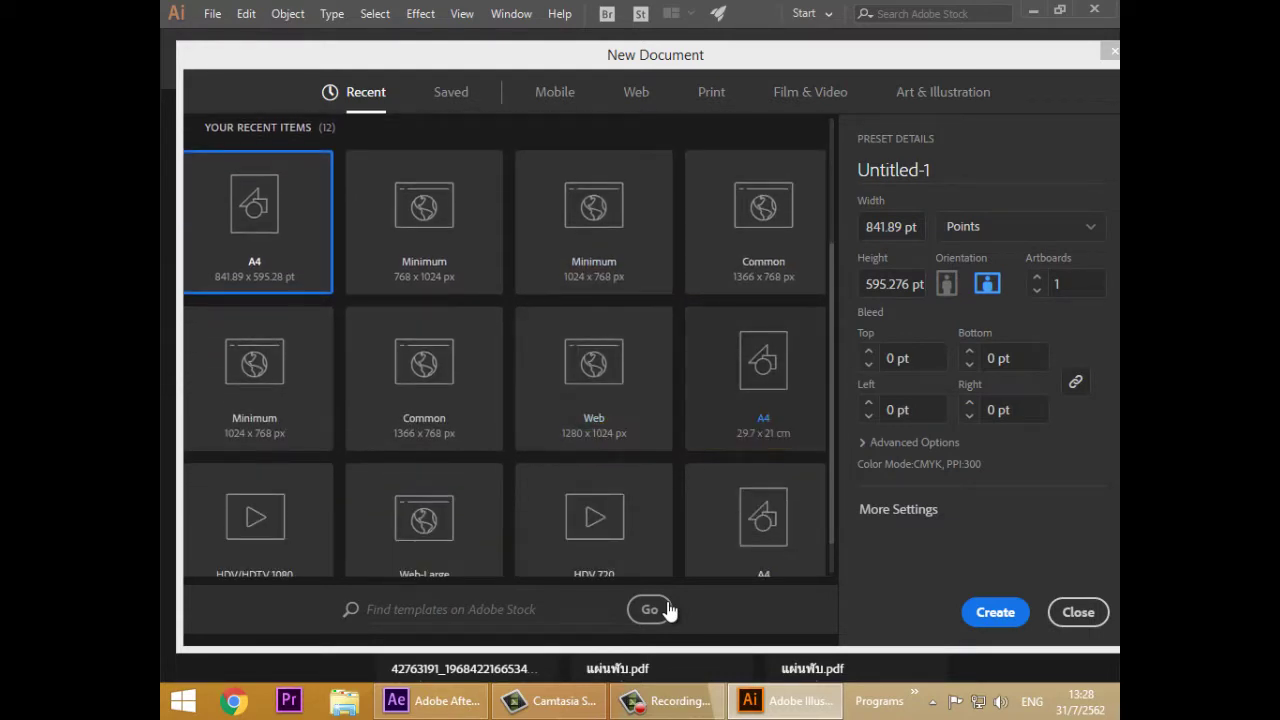
{"action": "scroll", "coordinate": [668, 610], "scroll_direction": "down", "scroll_amount": 1}
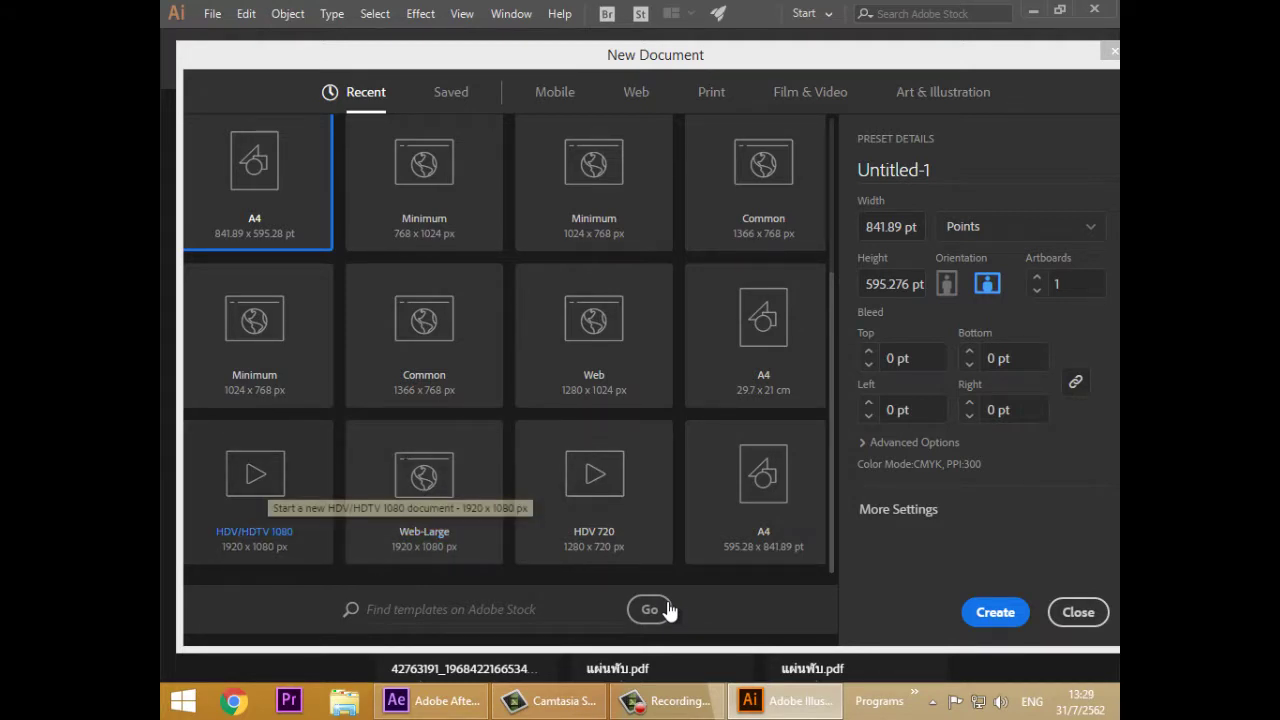
{"action": "left_click", "coordinate": [264, 484]}
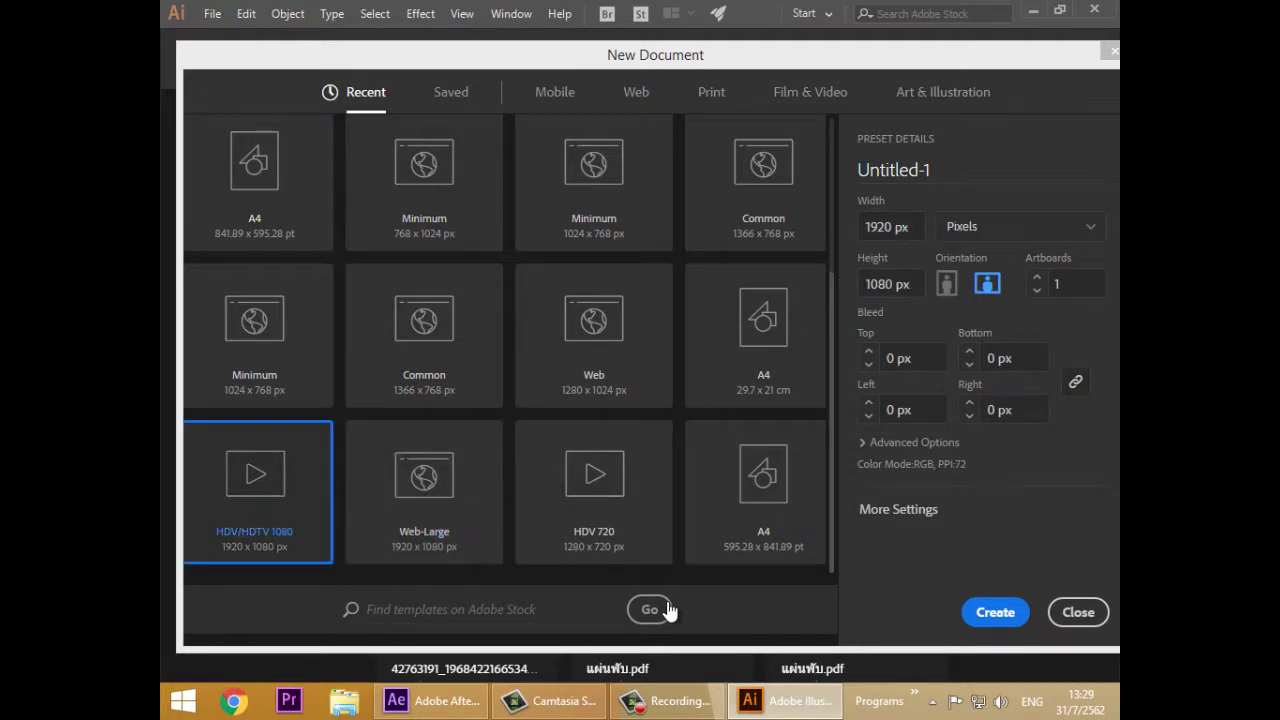
{"action": "left_click", "coordinate": [650, 609]}
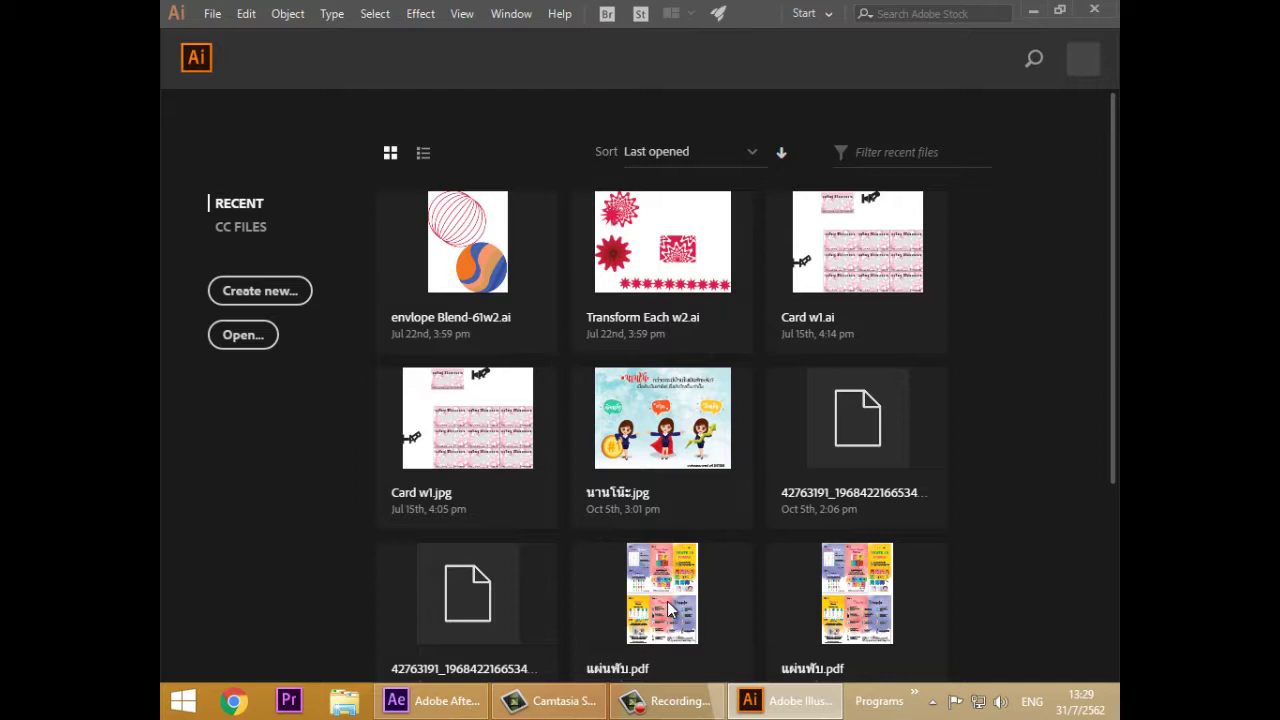
{"action": "left_click", "coordinate": [670, 610]}
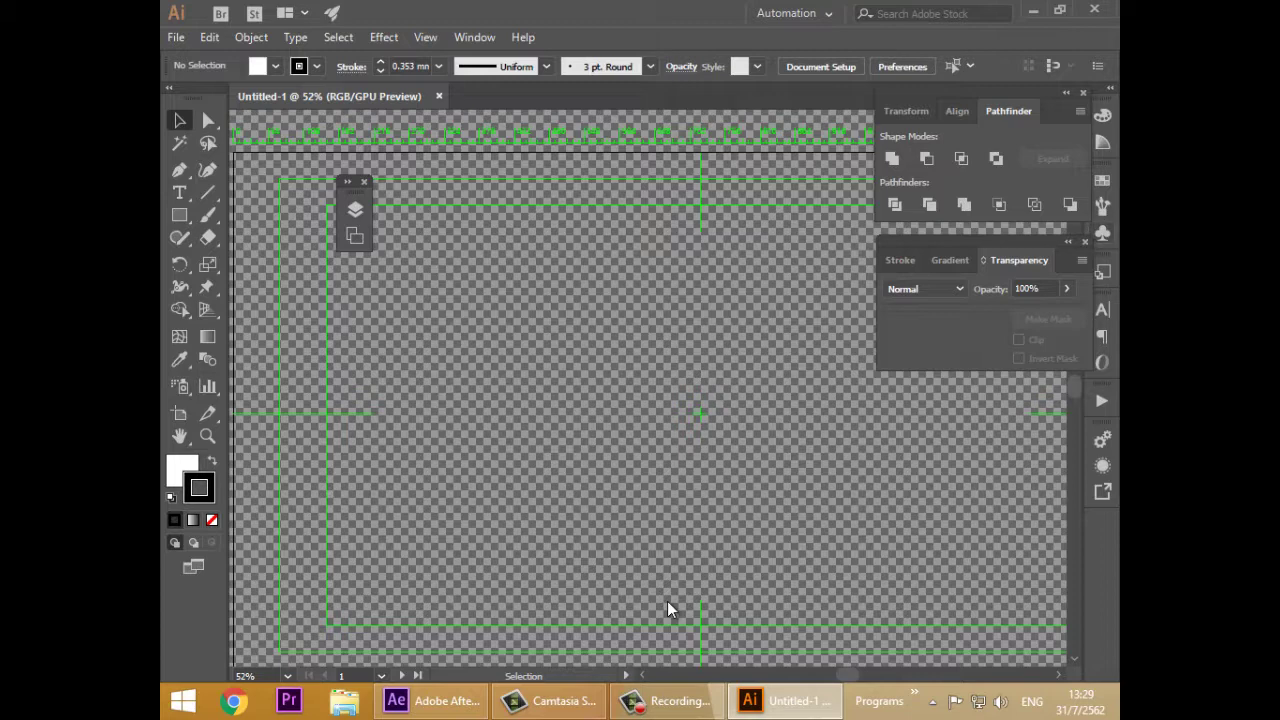
- Open the Flowers symbol library
{"action": "left_click", "coordinate": [1102, 233]}
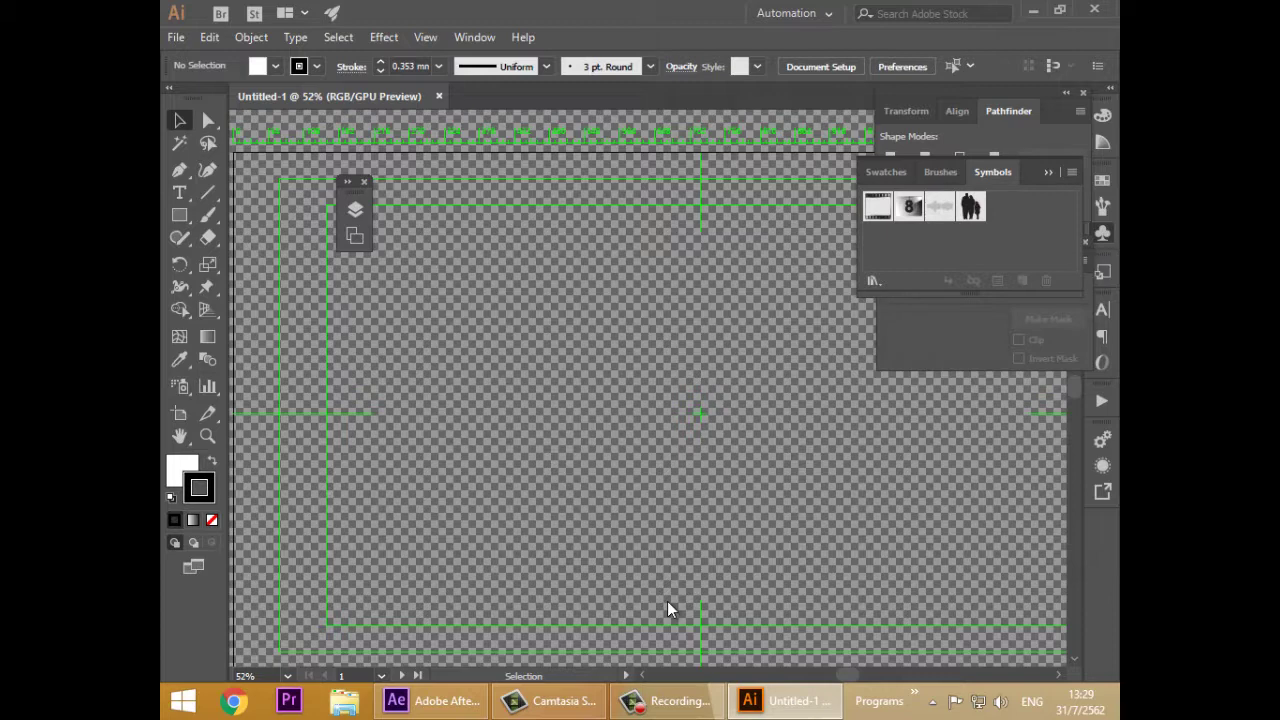
{"action": "left_click", "coordinate": [873, 281]}
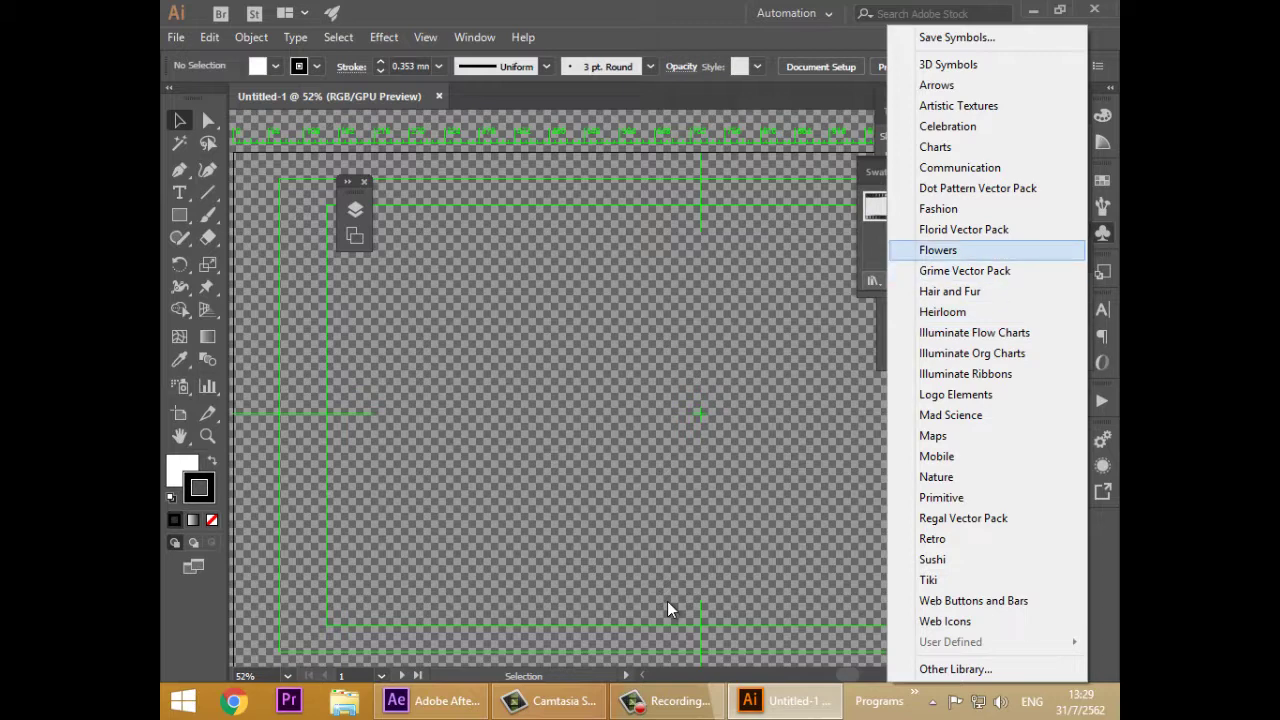
{"action": "left_click", "coordinate": [938, 250]}
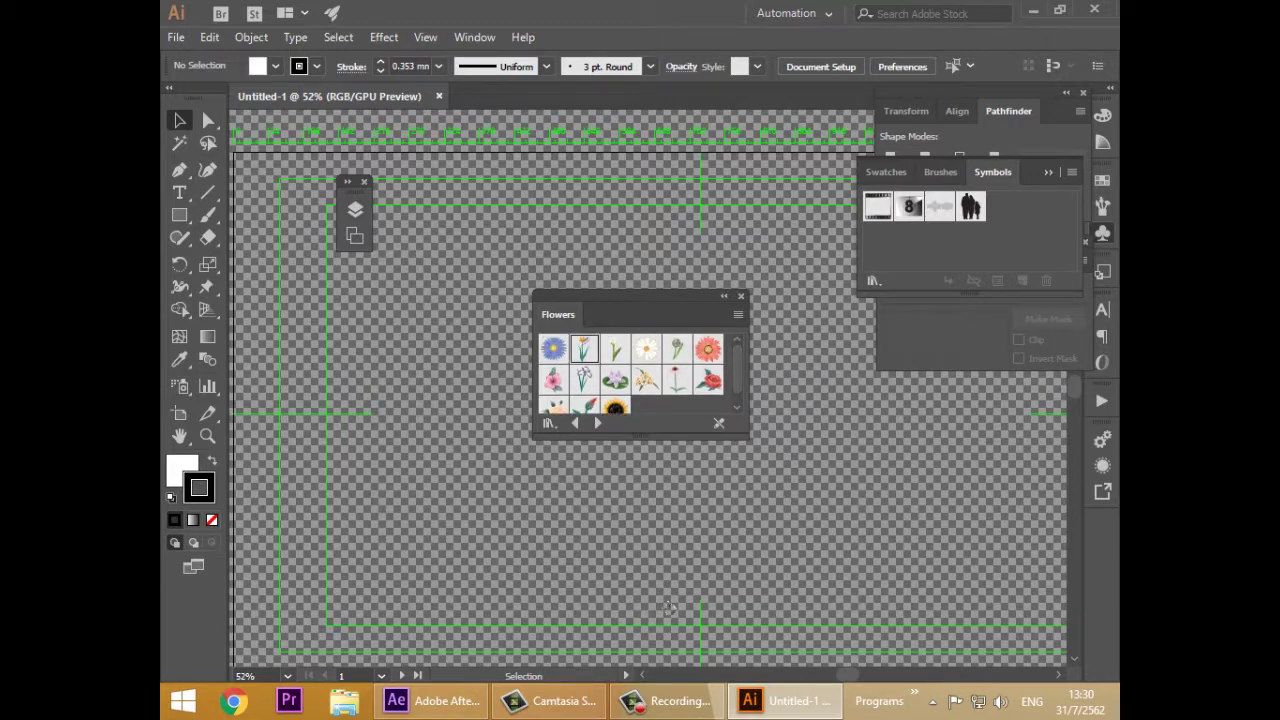
- Place the Bird of Paradise symbol in the lower left part of the artboard, enlarge it and reposition it above the lower guide
{"action": "left_click_drag", "start_coordinate": [584, 349], "coordinate": [437, 487]}
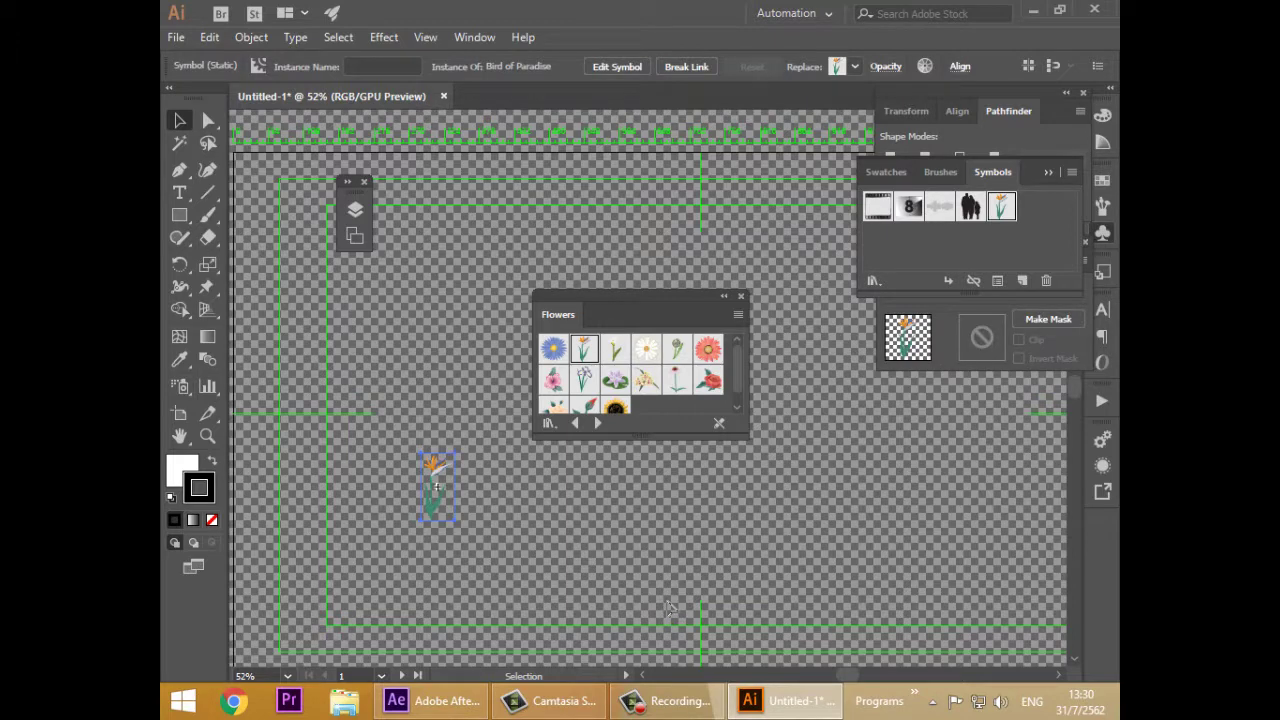
{"action": "left_click", "coordinate": [670, 608]}
{"action": "left_click", "coordinate": [437, 487]}
{"action": "left_click_drag", "start_coordinate": [437, 487], "coordinate": [394, 567]}
{"action": "mouse_move", "coordinate": [410, 534]}
{"action": "left_mouse_down"}
{"action": "mouse_move", "coordinate": [480, 394]}
{"action": "mouse_move", "coordinate": [453, 445]}
{"action": "left_mouse_up"}
{"action": "mouse_move", "coordinate": [413, 523]}
{"action": "left_mouse_down"}
{"action": "mouse_move", "coordinate": [487, 539]}
{"action": "mouse_move", "coordinate": [474, 542]}
{"action": "left_mouse_up"}
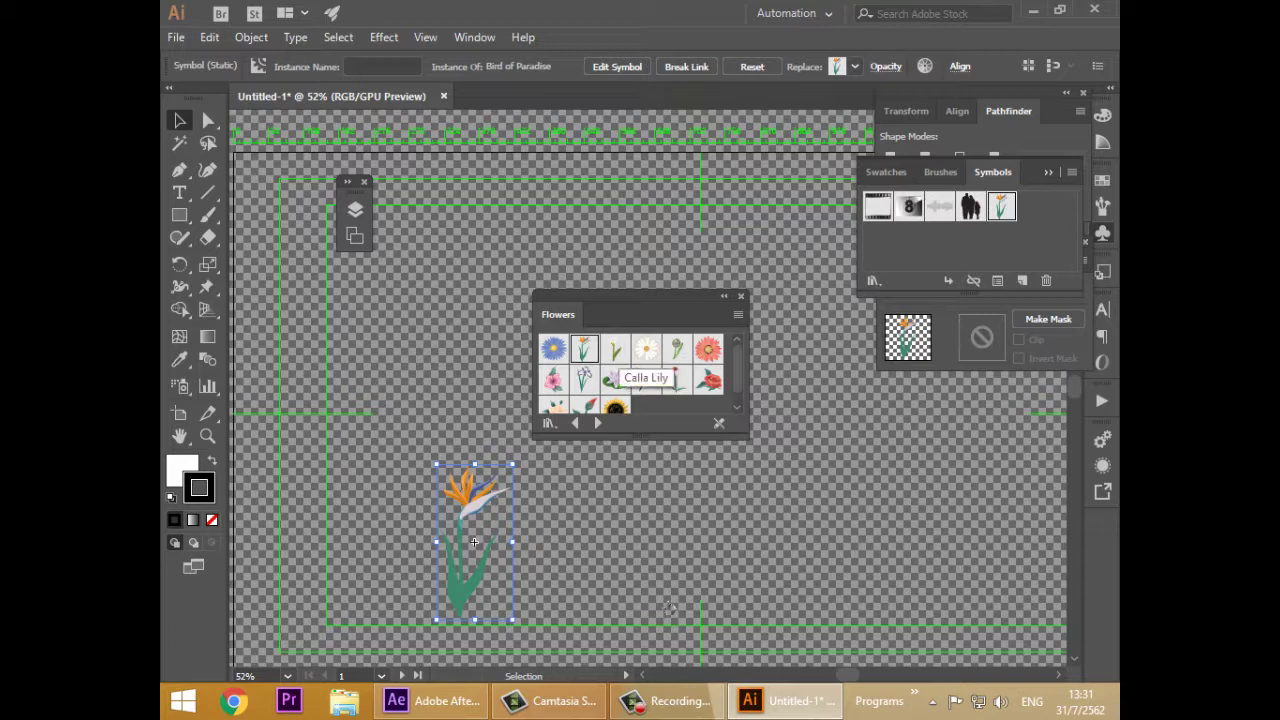
- Place the Calla Lily symbol to the right of the bird of paradise, enlarge it and align its base with that flower
{"action": "left_click_drag", "start_coordinate": [640, 297], "coordinate": [814, 253]}
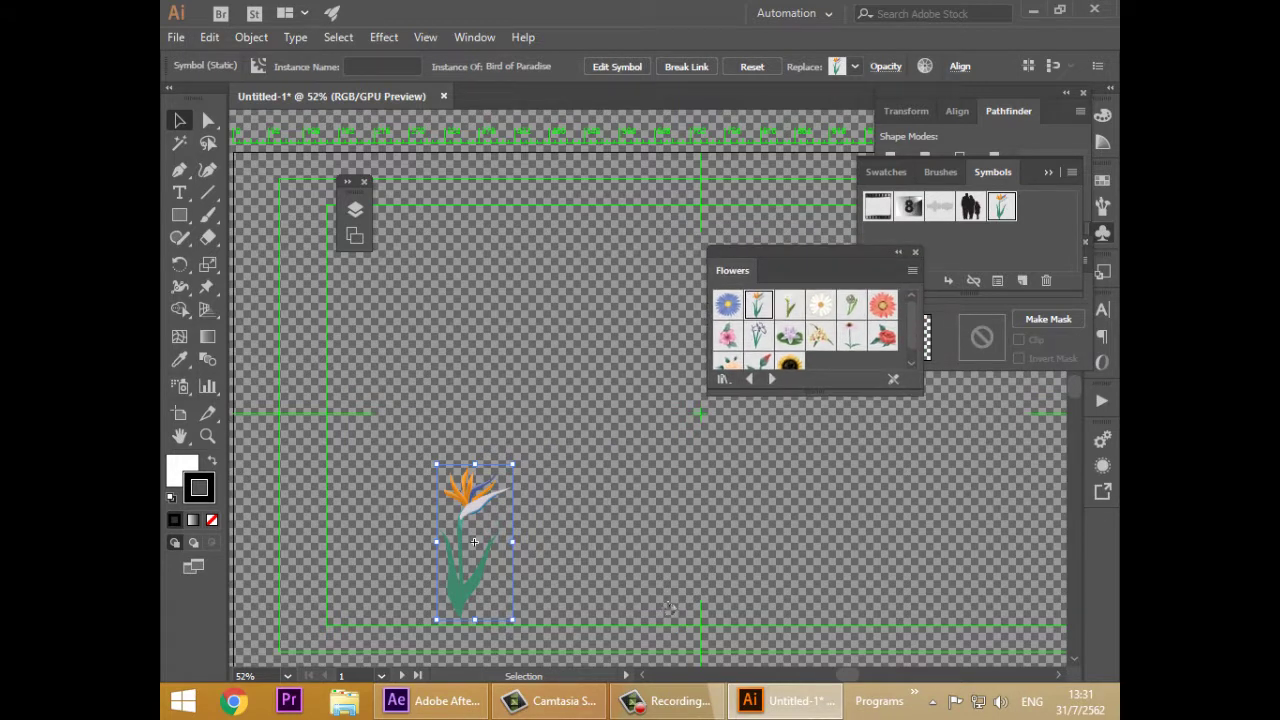
{"action": "left_click", "coordinate": [789, 305]}
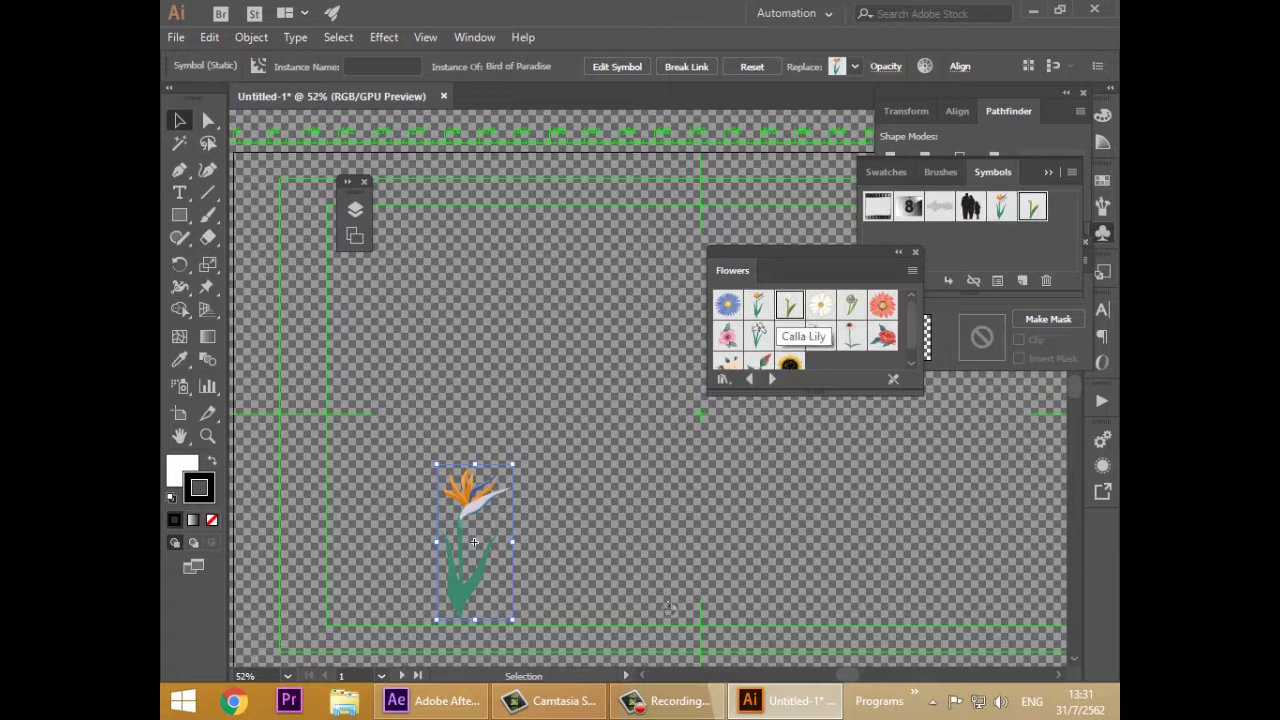
{"action": "left_click_drag", "start_coordinate": [789, 305], "coordinate": [639, 511]}
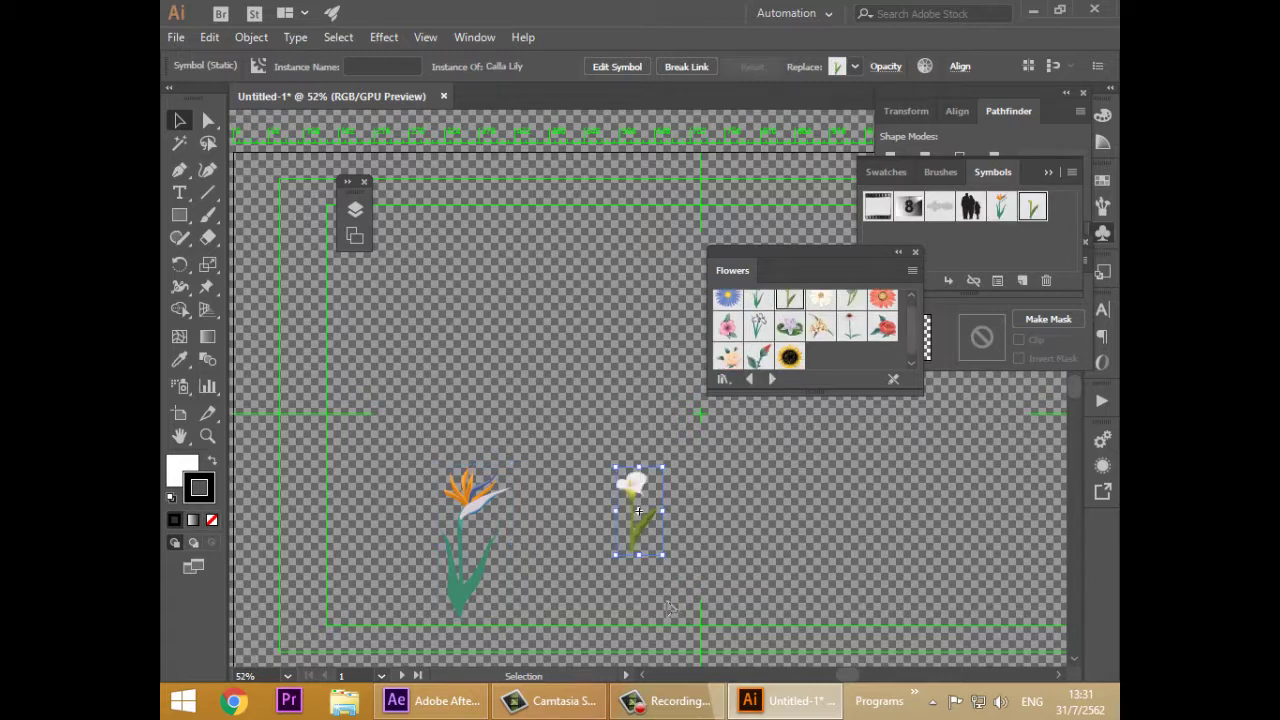
{"action": "left_click_drag", "start_coordinate": [663, 467], "coordinate": [758, 319]}
{"action": "left_click_drag", "start_coordinate": [687, 437], "coordinate": [652, 509]}
- Place the Purple Coneflower symbol to the right of the calla lily, enlarged and standing just above the lower guide
{"action": "left_click", "coordinate": [851, 326]}
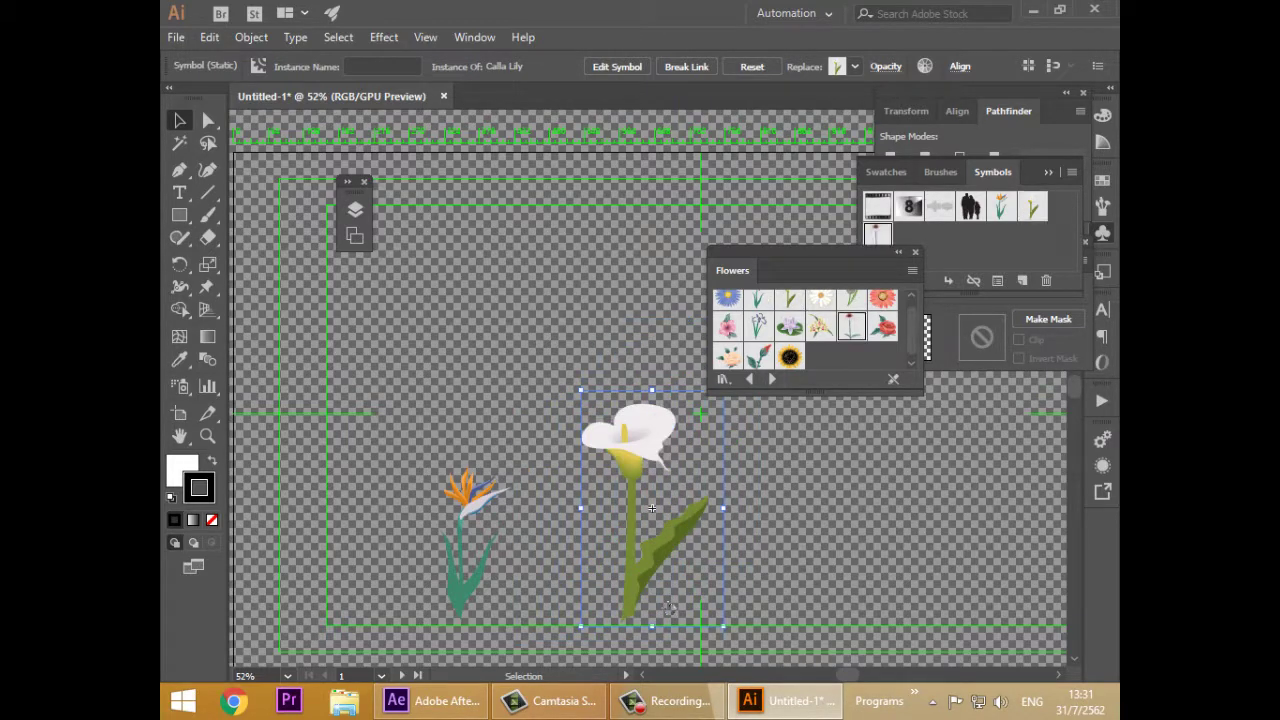
{"action": "left_click_drag", "start_coordinate": [851, 326], "coordinate": [938, 635]}
{"action": "scroll", "coordinate": [668, 603], "scroll_direction": "down", "scroll_amount": 2}
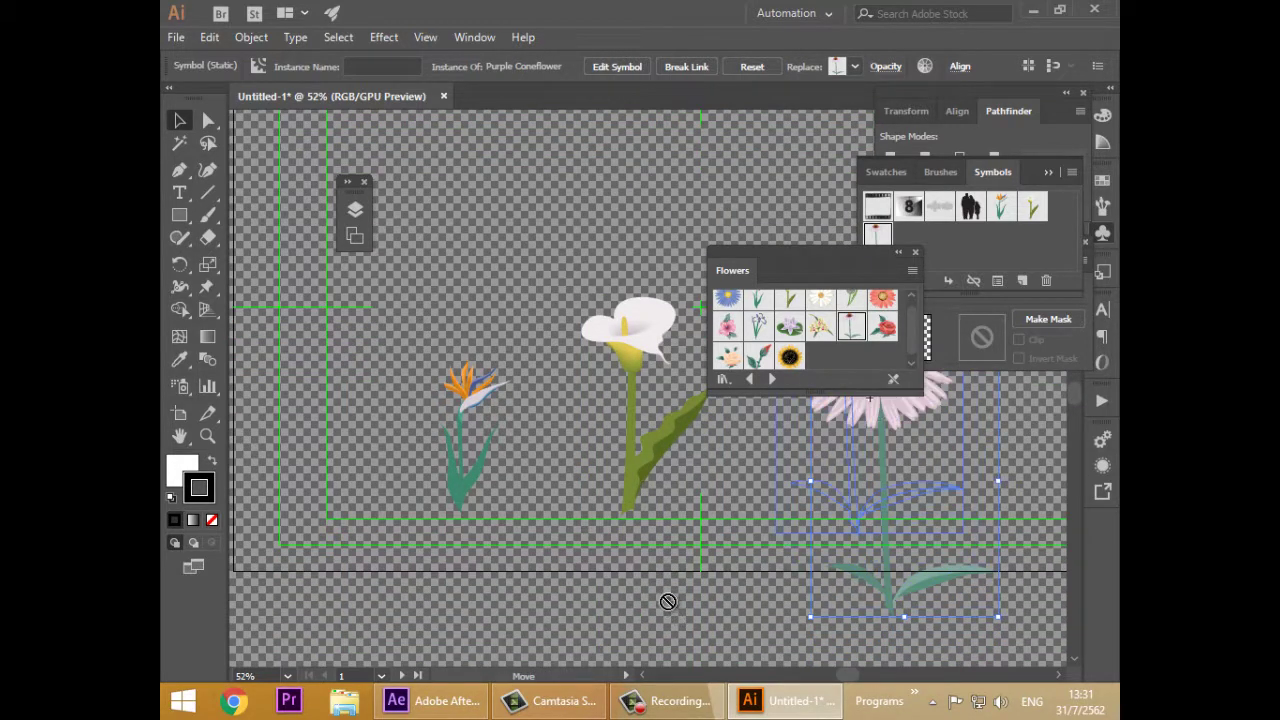
{"action": "left_click_drag", "start_coordinate": [800, 252], "coordinate": [1022, 199]}
{"action": "left_click_drag", "start_coordinate": [884, 405], "coordinate": [821, 292]}
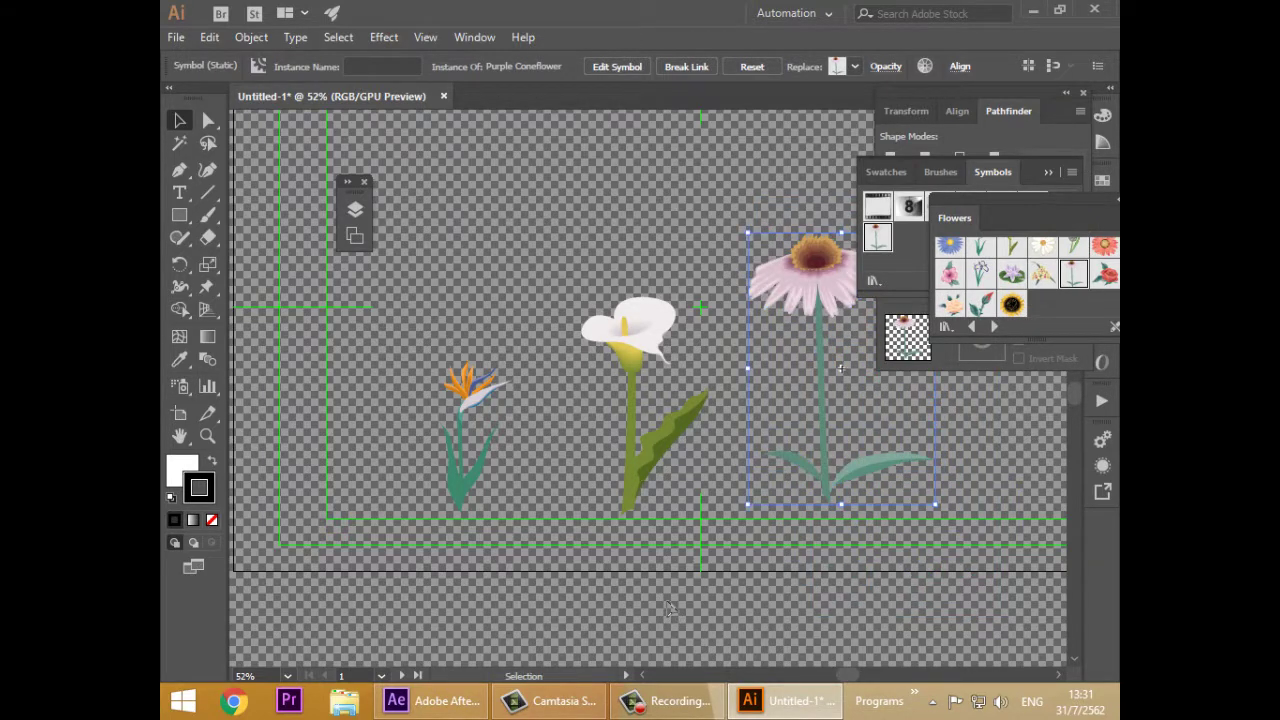
{"action": "scroll", "coordinate": [670, 608], "scroll_direction": "up", "scroll_amount": 3}
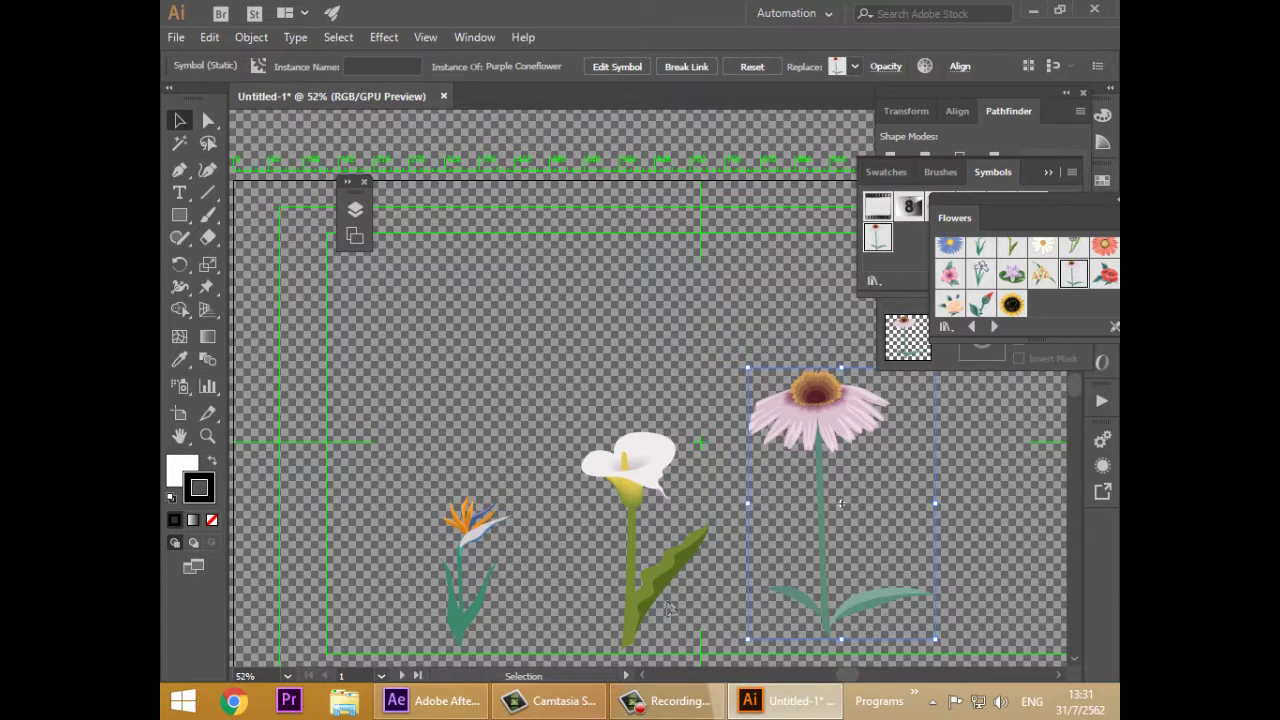
{"action": "left_click_drag", "start_coordinate": [820, 405], "coordinate": [862, 400]}
{"action": "left_click_drag", "start_coordinate": [882, 498], "coordinate": [882, 498]}
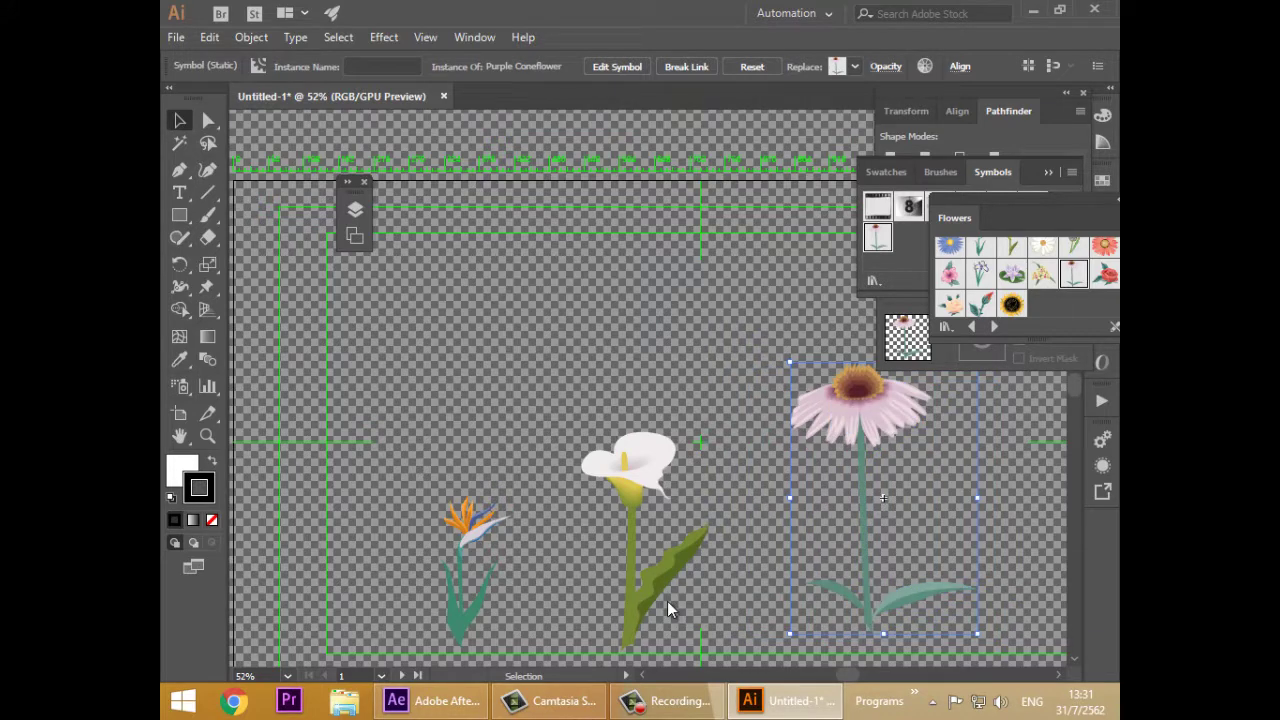
- Place the Iris symbol enlarged in the lower left of the artboard, moving the bird of paradise up between it and the calla lily
{"action": "left_click", "coordinate": [981, 273]}
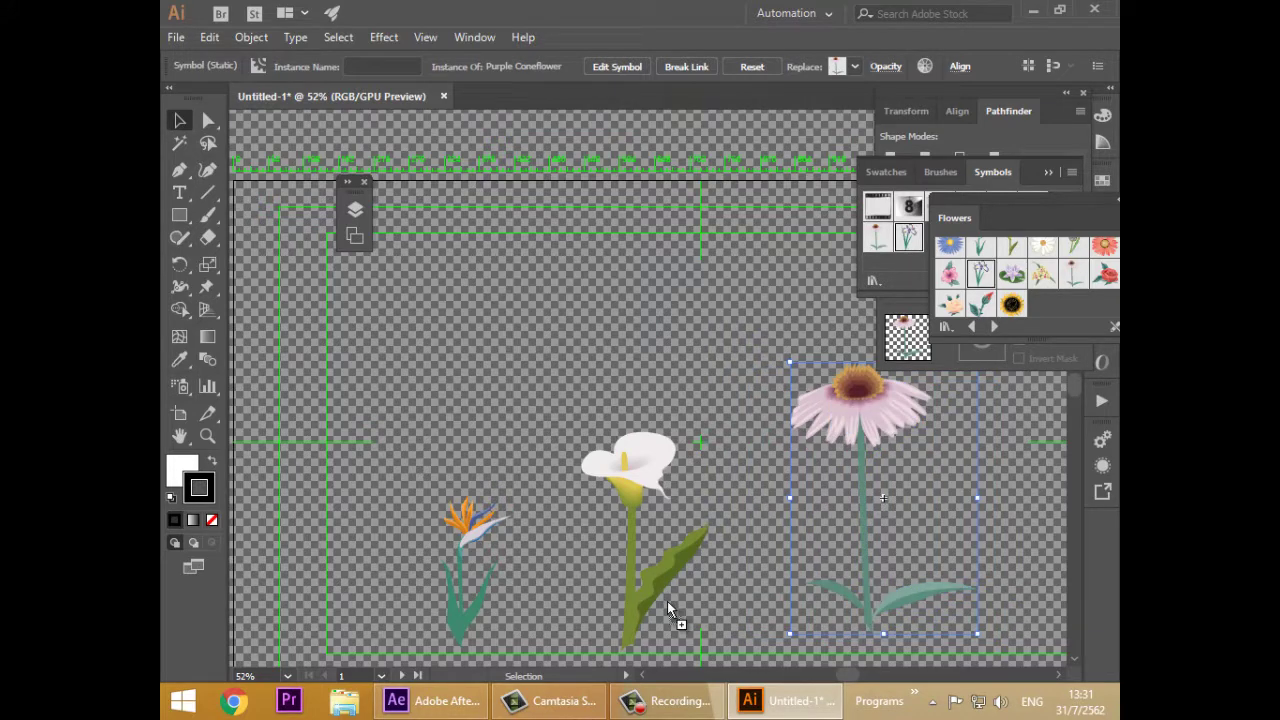
{"action": "mouse_move", "coordinate": [981, 273]}
{"action": "left_mouse_down"}
{"action": "mouse_move", "coordinate": [470, 333]}
{"action": "mouse_move", "coordinate": [379, 503]}
{"action": "left_mouse_up"}
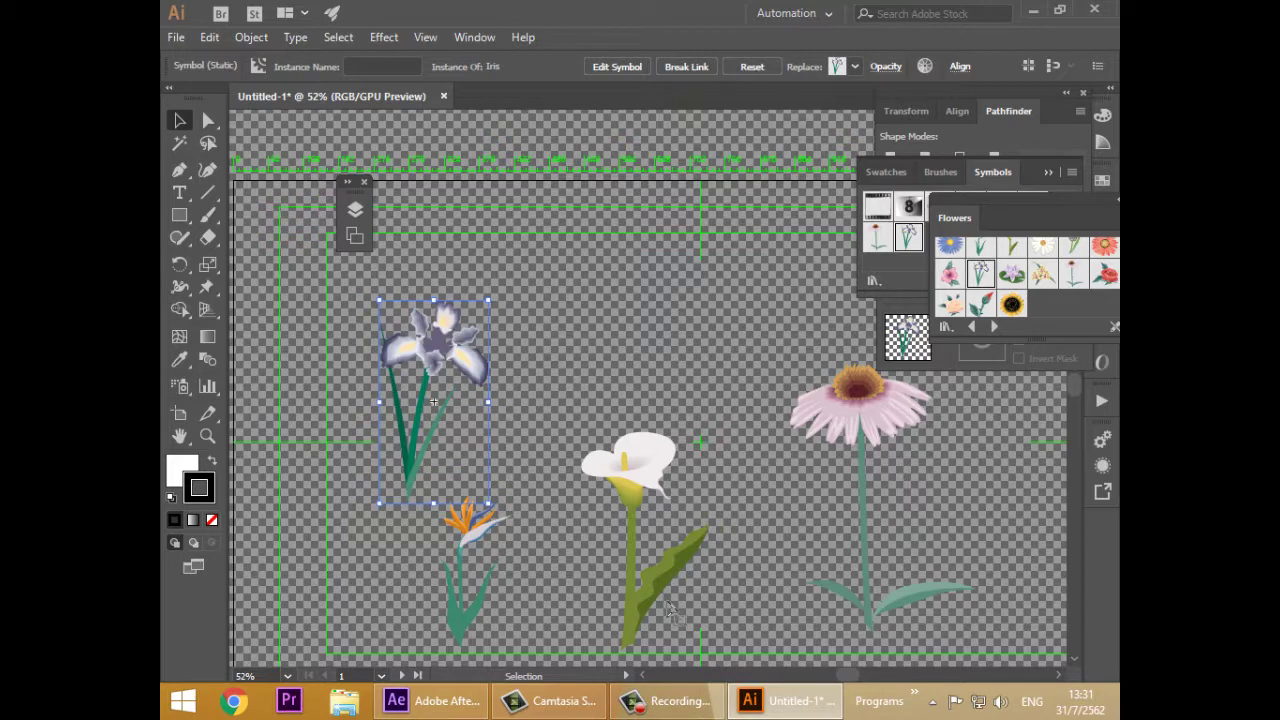
{"action": "left_click_drag", "start_coordinate": [468, 520], "coordinate": [538, 323]}
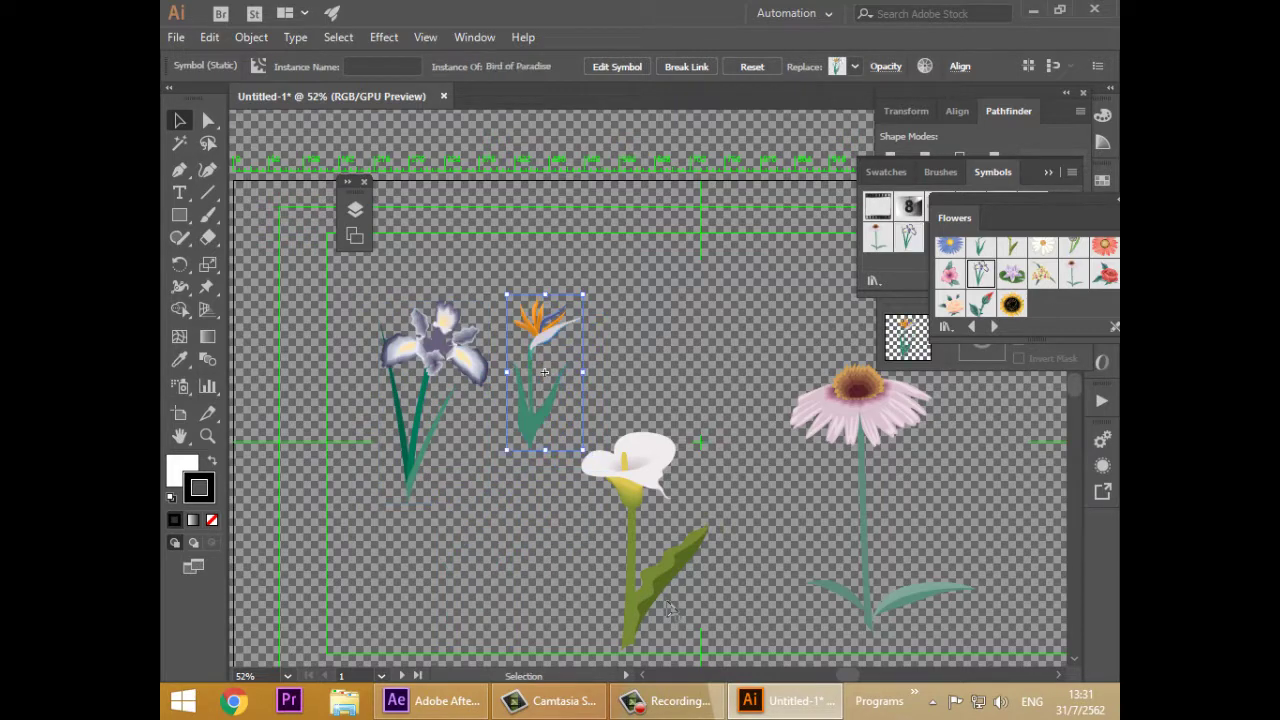
{"action": "left_click_drag", "start_coordinate": [440, 400], "coordinate": [457, 530]}
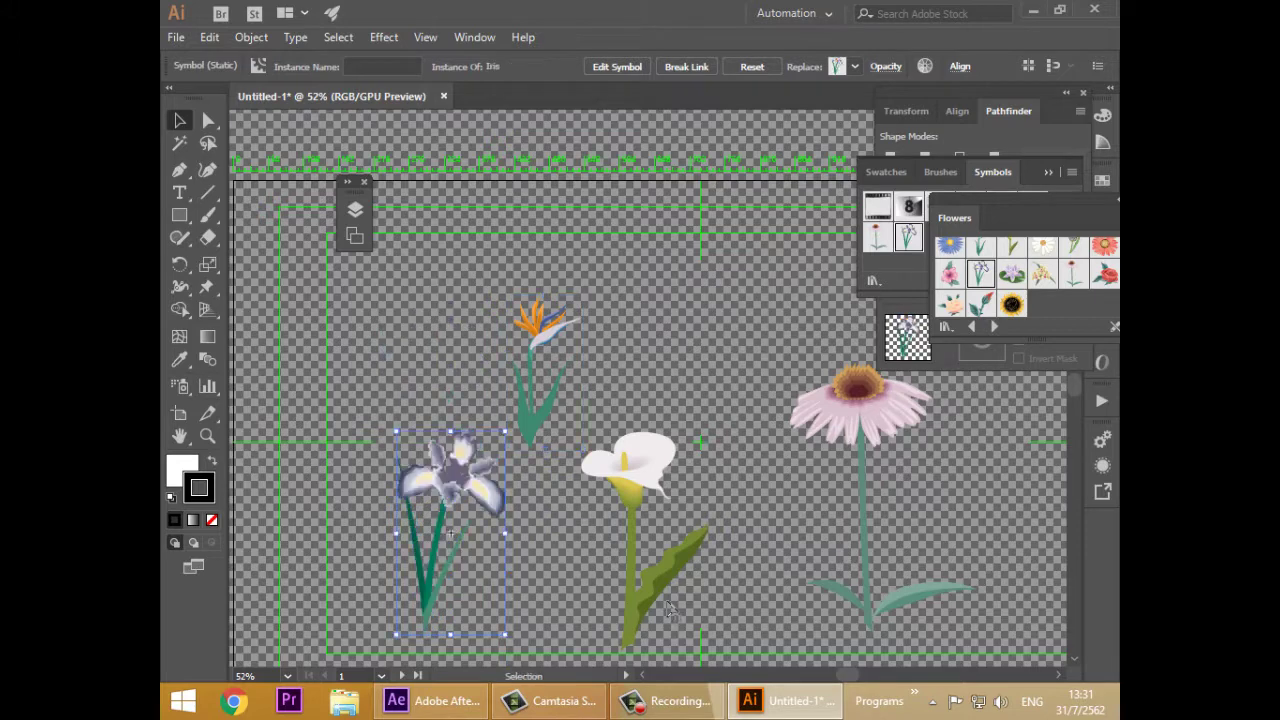
- Shift the bird of paradise and iris slightly to space them out, and make the calla lily a little smaller
{"action": "mouse_move", "coordinate": [541, 375]}
{"action": "left_mouse_down"}
{"action": "mouse_move", "coordinate": [516, 378]}
{"action": "mouse_move", "coordinate": [549, 383]}
{"action": "left_mouse_up"}
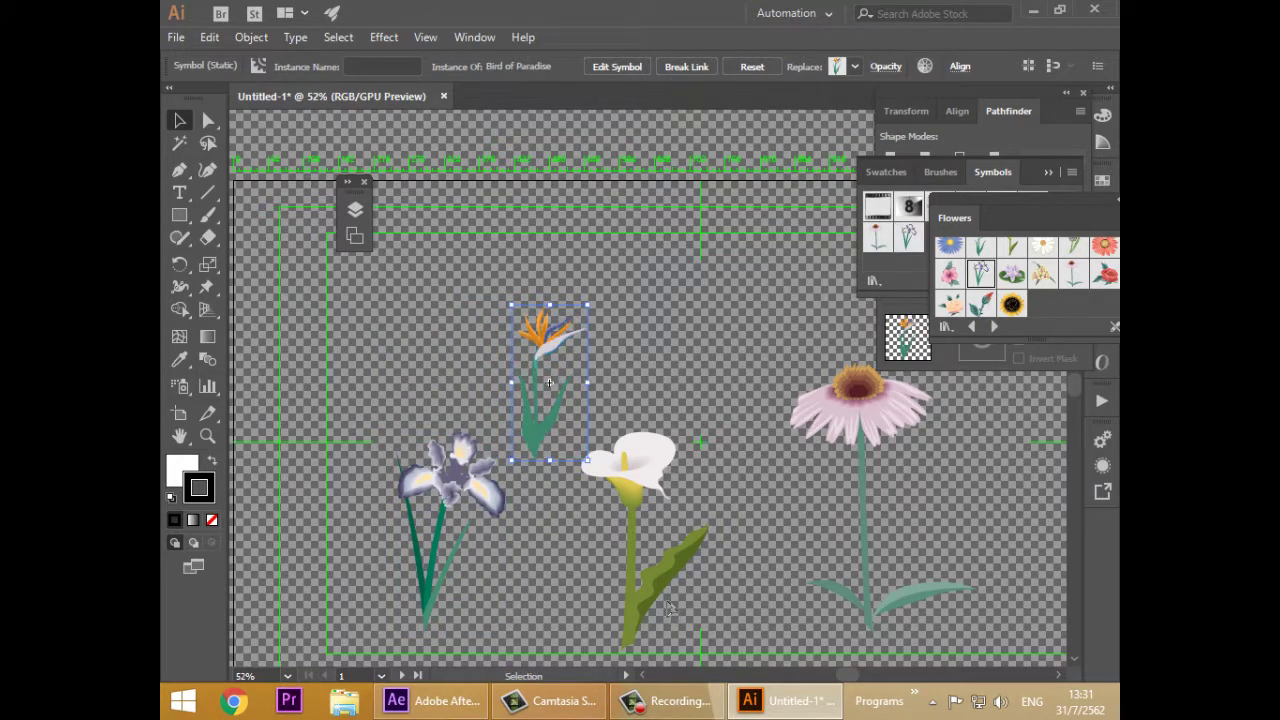
{"action": "left_click_drag", "start_coordinate": [455, 480], "coordinate": [420, 485]}
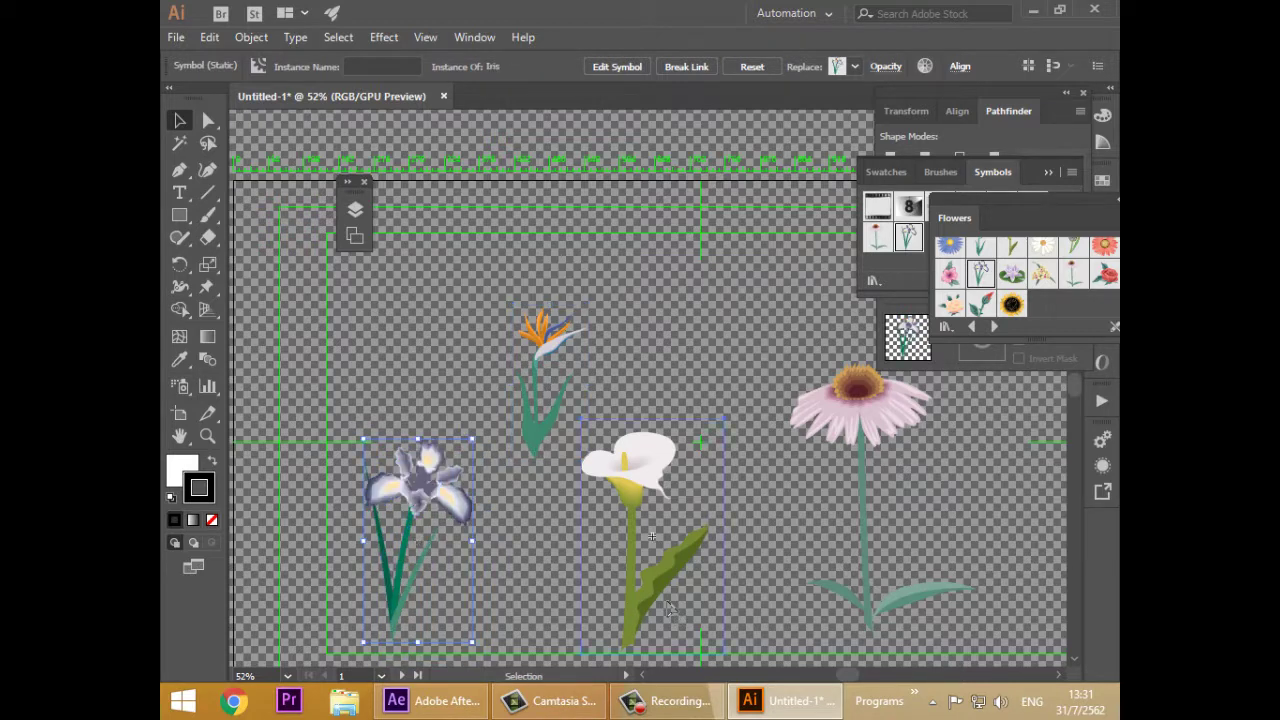
{"action": "mouse_move", "coordinate": [652, 536]}
{"action": "left_mouse_down"}
{"action": "mouse_move", "coordinate": [649, 518]}
{"action": "mouse_move", "coordinate": [639, 531]}
{"action": "left_mouse_up"}
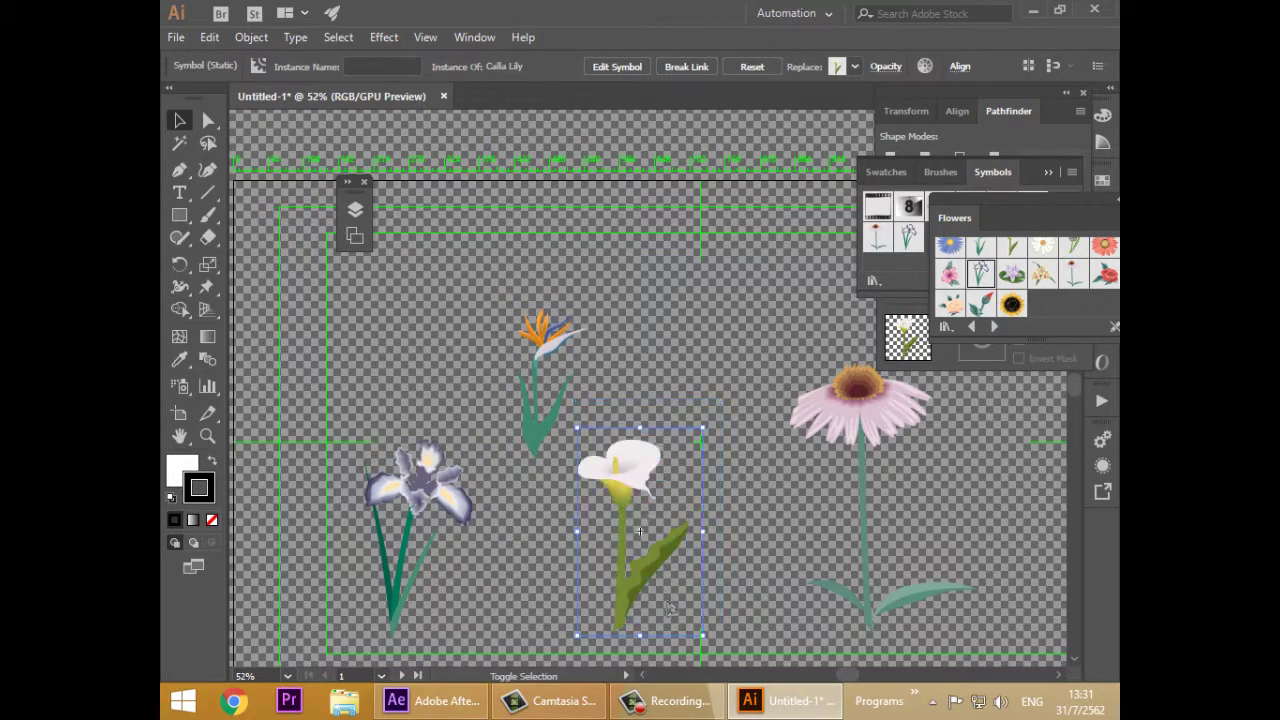
- Rename Layer 1 as Flowers
{"action": "key", "text": "F7"}
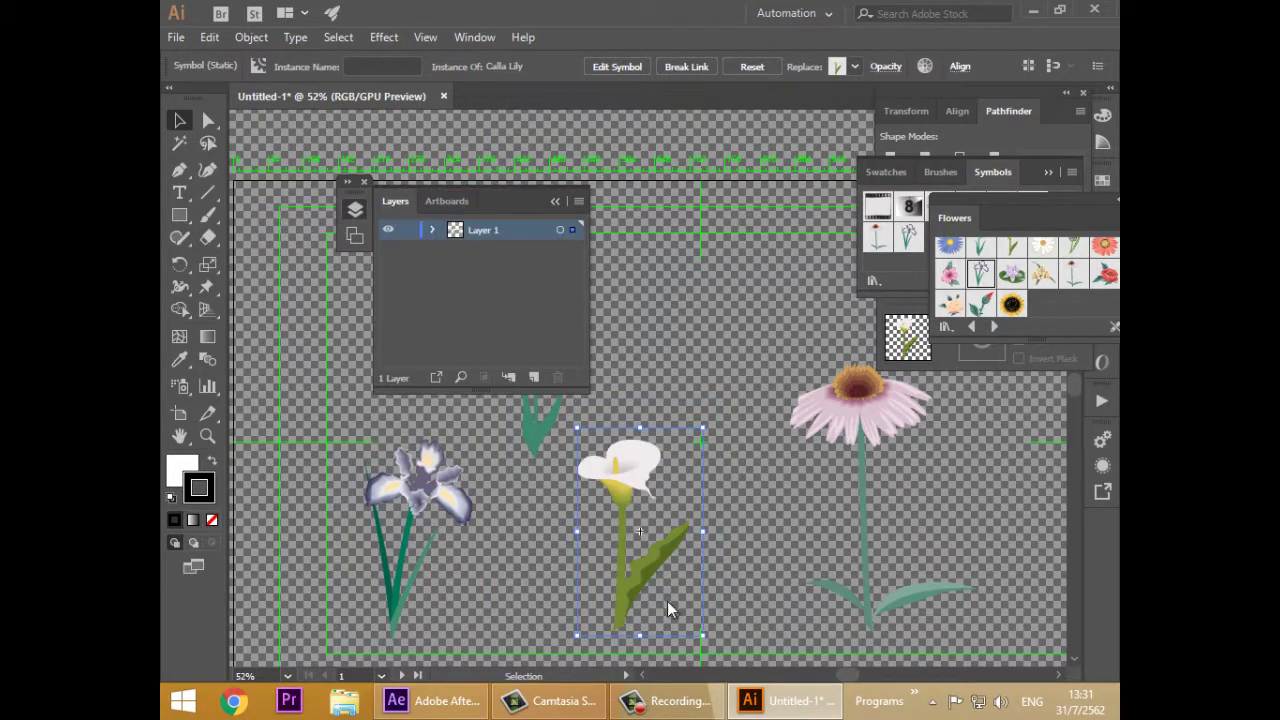
{"action": "key", "text": "Tab"}
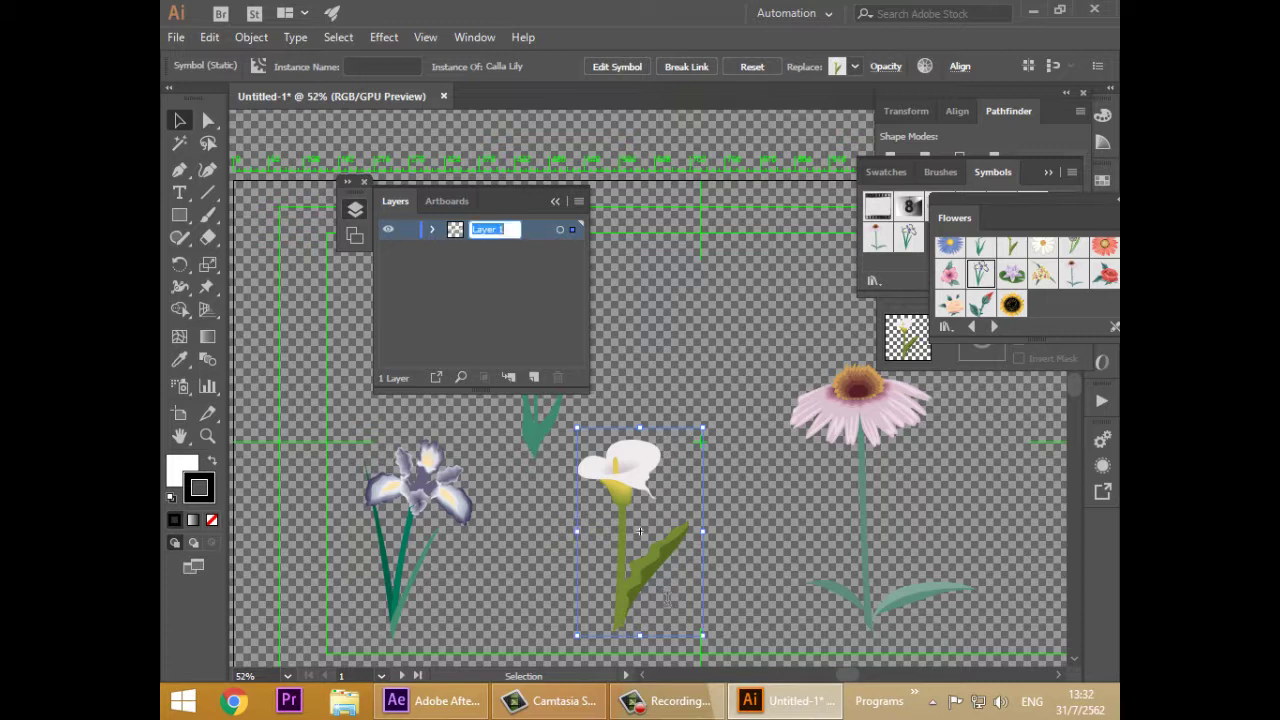
{"action": "type", "text": "BG"}
{"action": "key", "text": "Tab"}
{"action": "type", "text": "Flowers"}
{"action": "key", "text": "Return"}
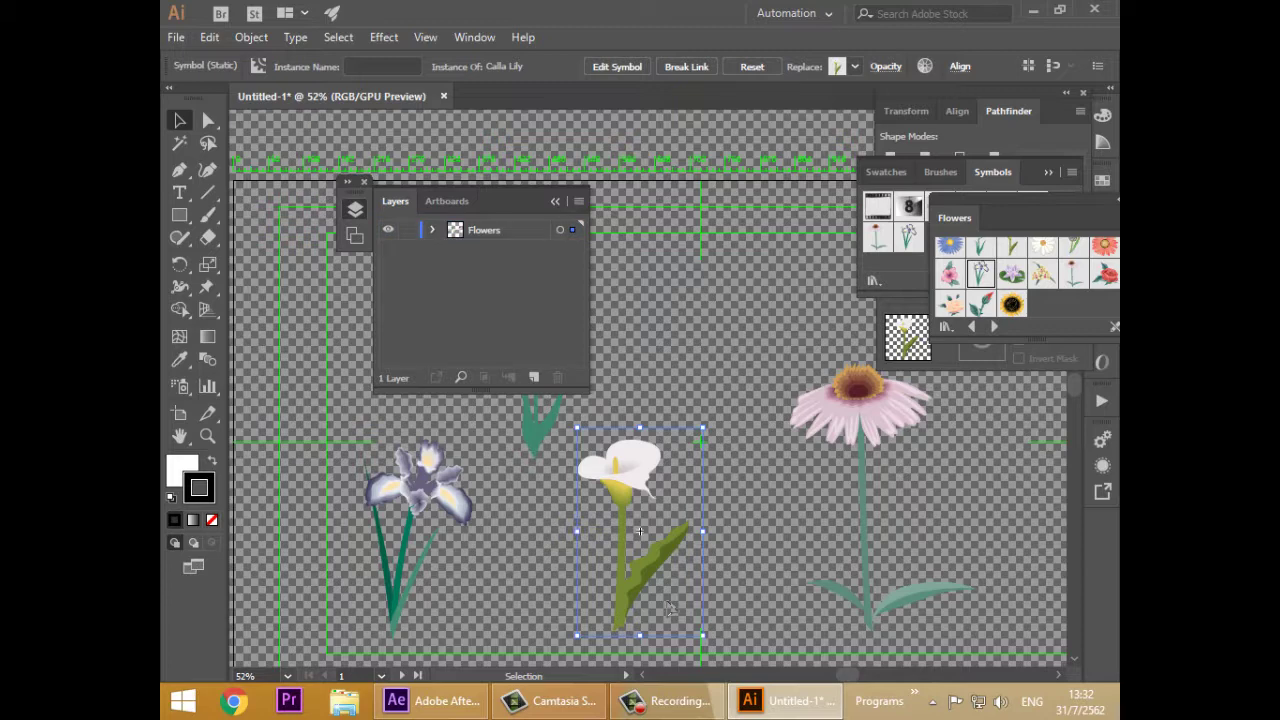
- Fine-tune the spacing of the calla lily, purple coneflower and bird of paradise, moving the first two slightly to the right
{"action": "left_click_drag", "start_coordinate": [670, 608], "coordinate": [672, 598]}
{"action": "left_click_drag", "start_coordinate": [860, 408], "coordinate": [879, 405]}
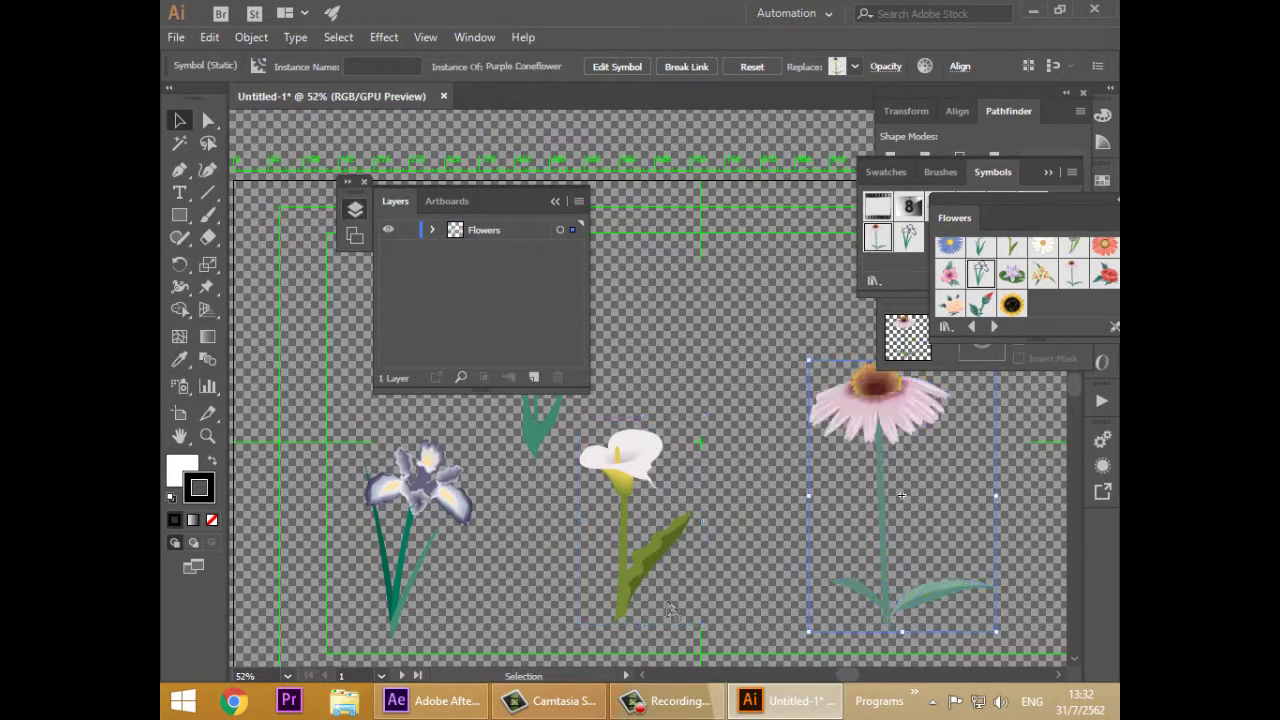
{"action": "left_click_drag", "start_coordinate": [628, 468], "coordinate": [652, 468]}
{"action": "left_click_drag", "start_coordinate": [534, 430], "coordinate": [530, 430]}
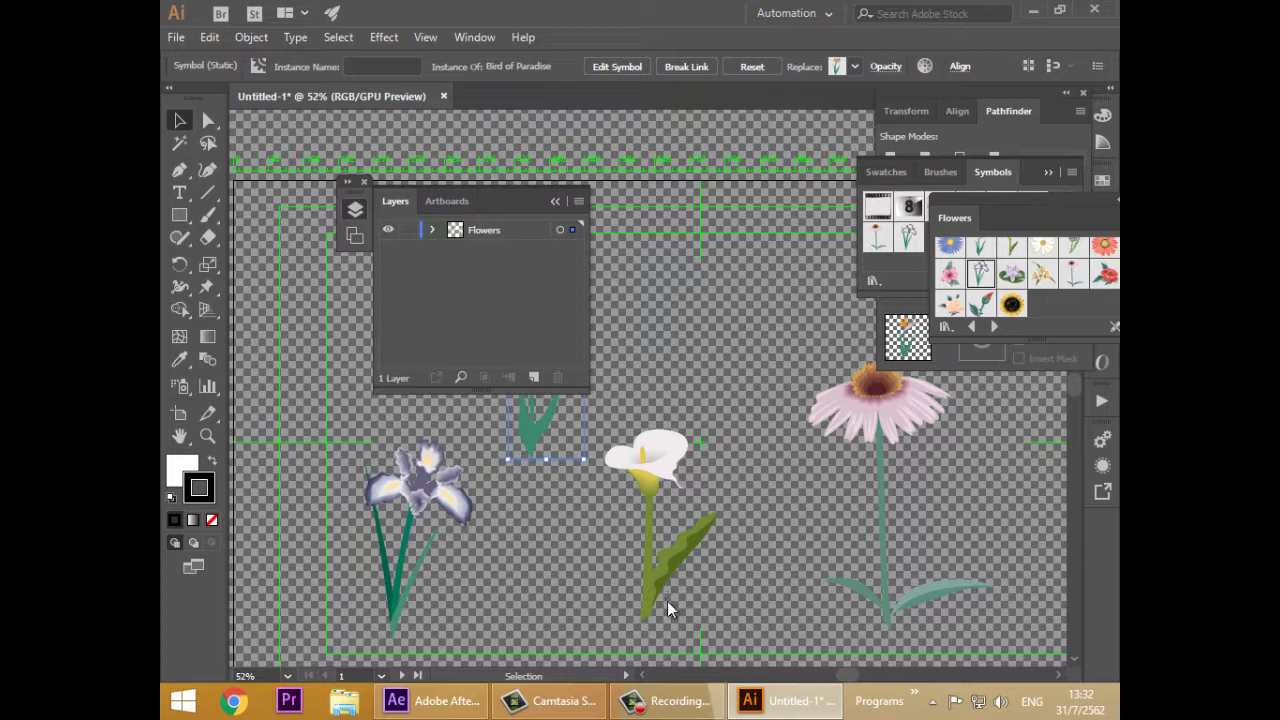
- Move the layer list clear of the flowers and add a new layer named Butterfly above the Flowers layer
{"action": "left_click_drag", "start_coordinate": [511, 201], "coordinate": [808, 111]}
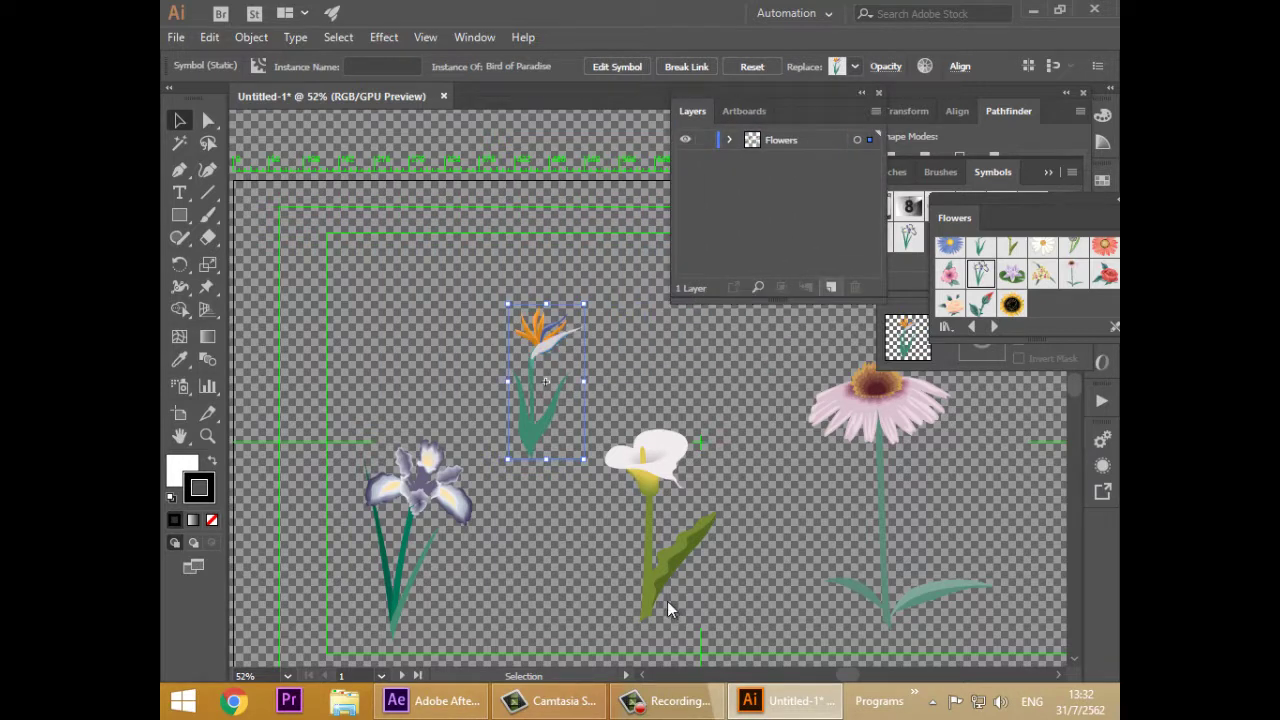
{"action": "left_click", "coordinate": [830, 287]}
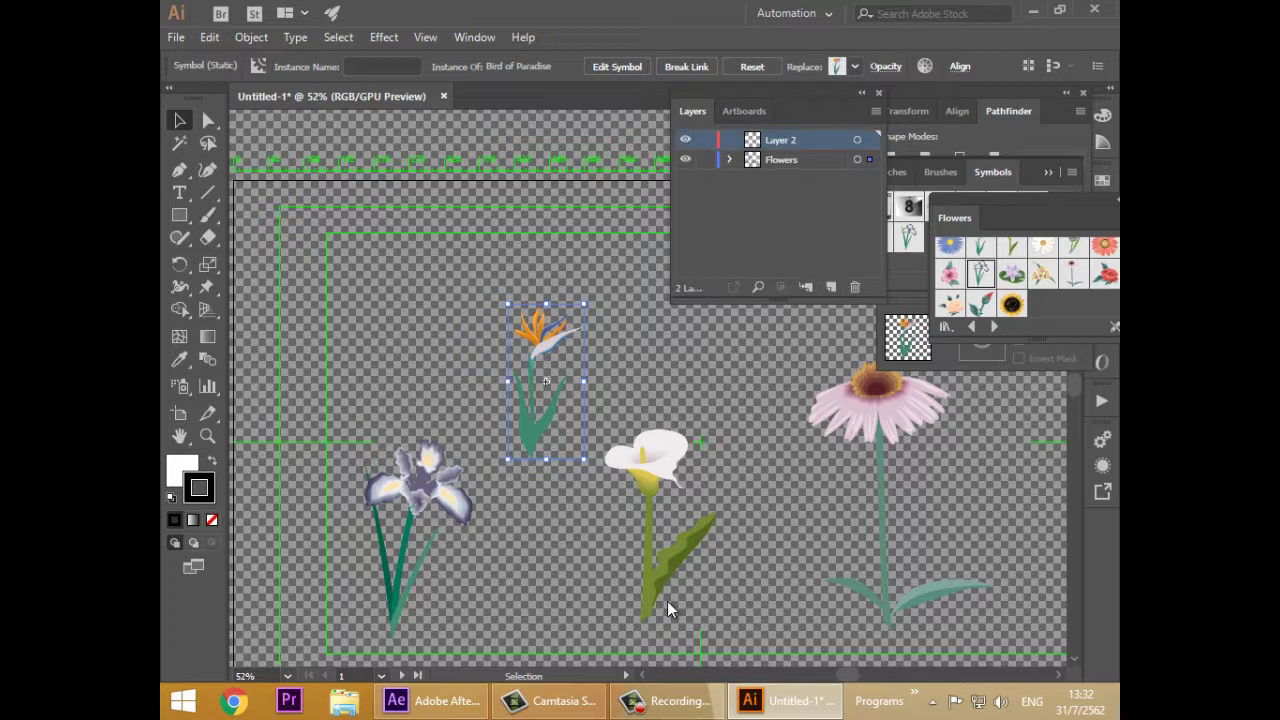
{"action": "double_click", "coordinate": [780, 140]}
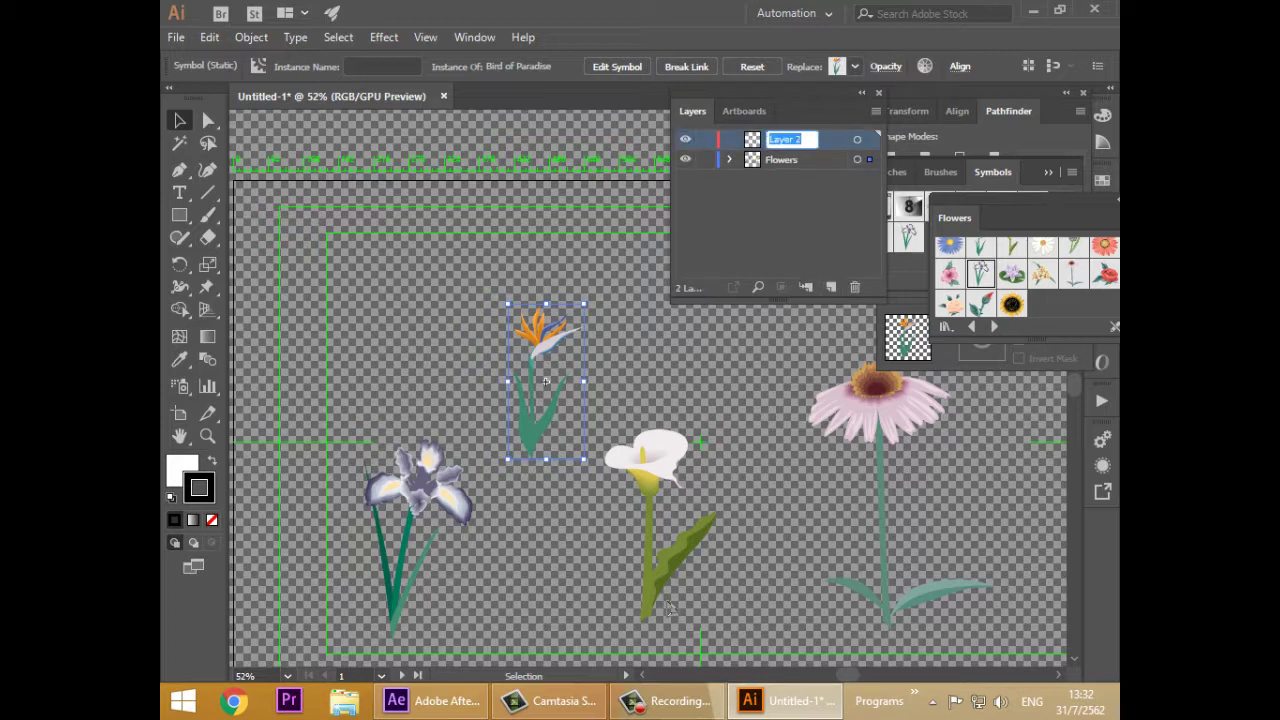
{"action": "type", "text": "Butter fly"}
{"action": "key", "text": "Left"}
{"action": "key", "text": "Left"}
{"action": "key", "text": "Left"}
{"action": "key", "text": "BackSpace"}
{"action": "key", "text": "Return"}
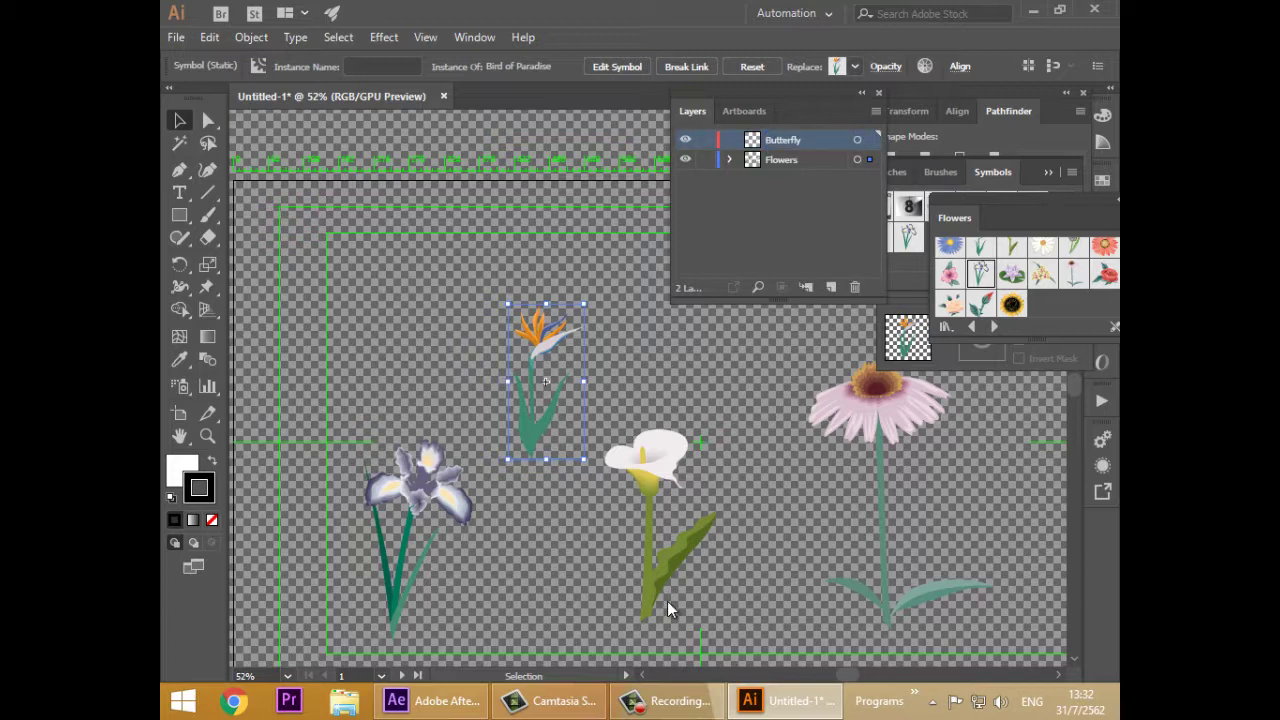
- Open the Nature symbol library and enlarge its window so that all of its symbols are shown, clear of the artwork's left half
{"action": "left_click", "coordinate": [946, 327]}
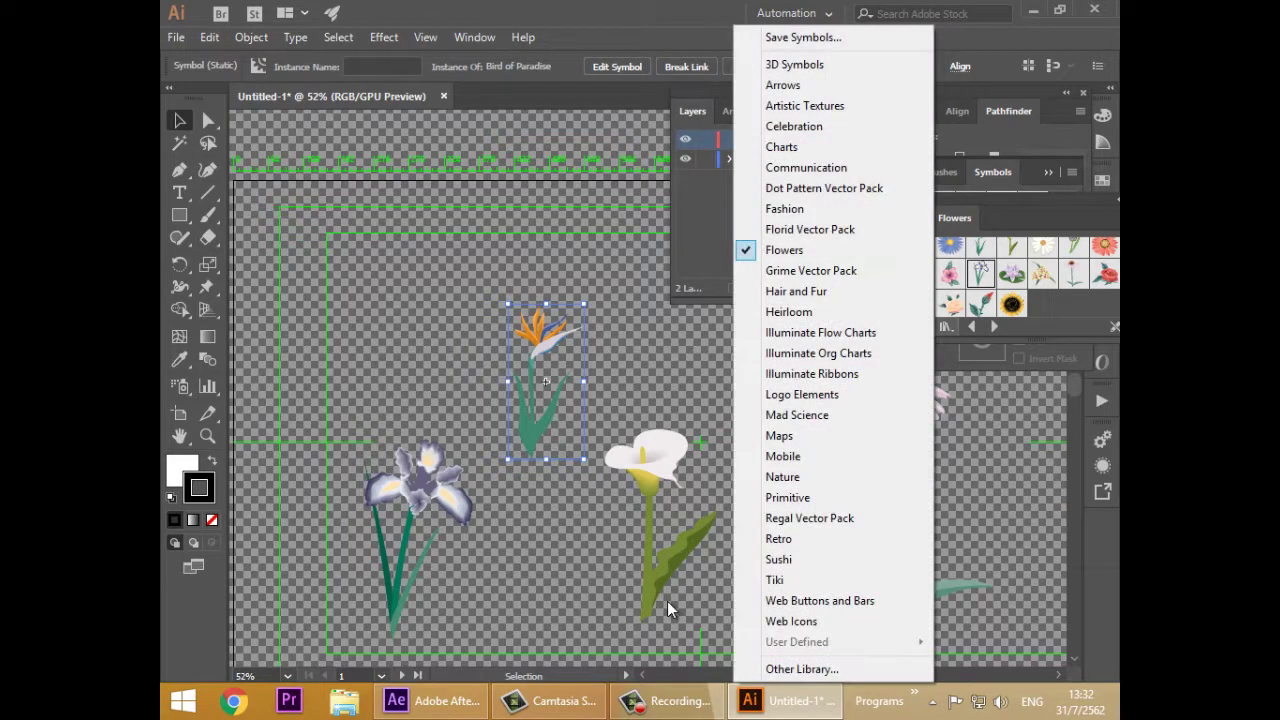
{"action": "left_click", "coordinate": [1020, 200]}
{"action": "left_click_drag", "start_coordinate": [1020, 200], "coordinate": [583, 187]}
{"action": "left_click", "coordinate": [509, 314]}
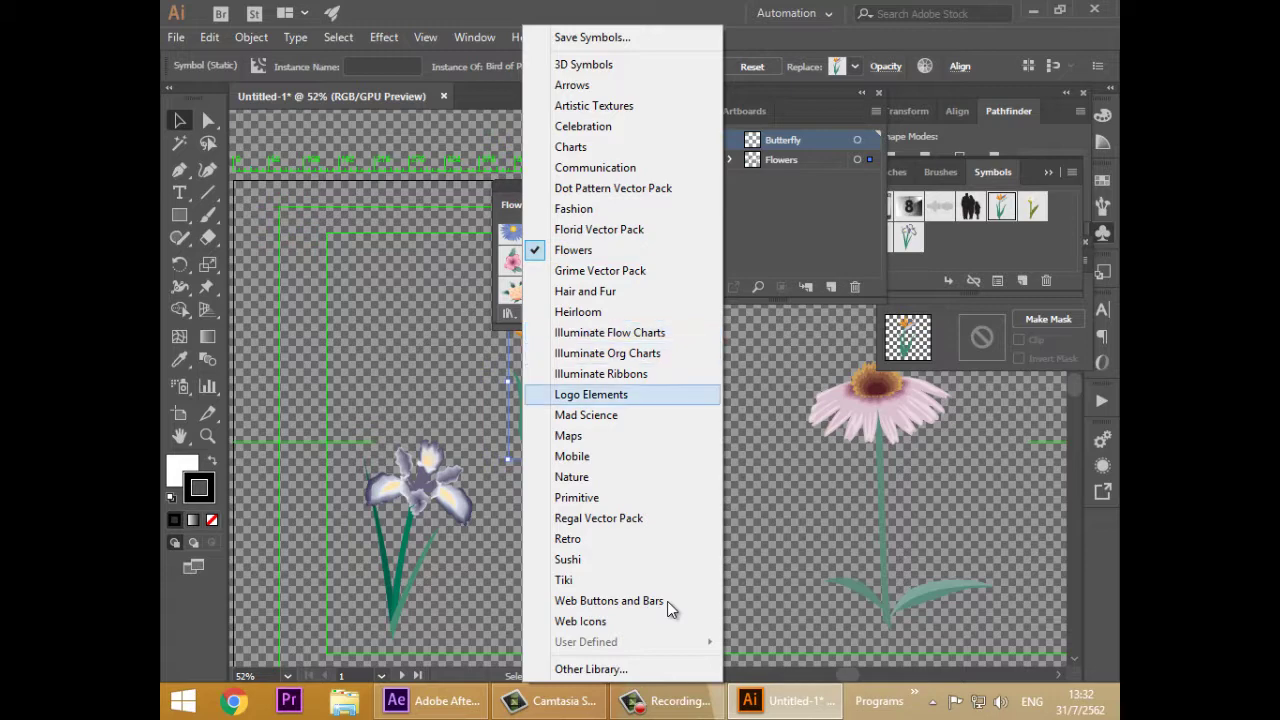
{"action": "key", "text": "Down"}
{"action": "key", "text": "Up"}
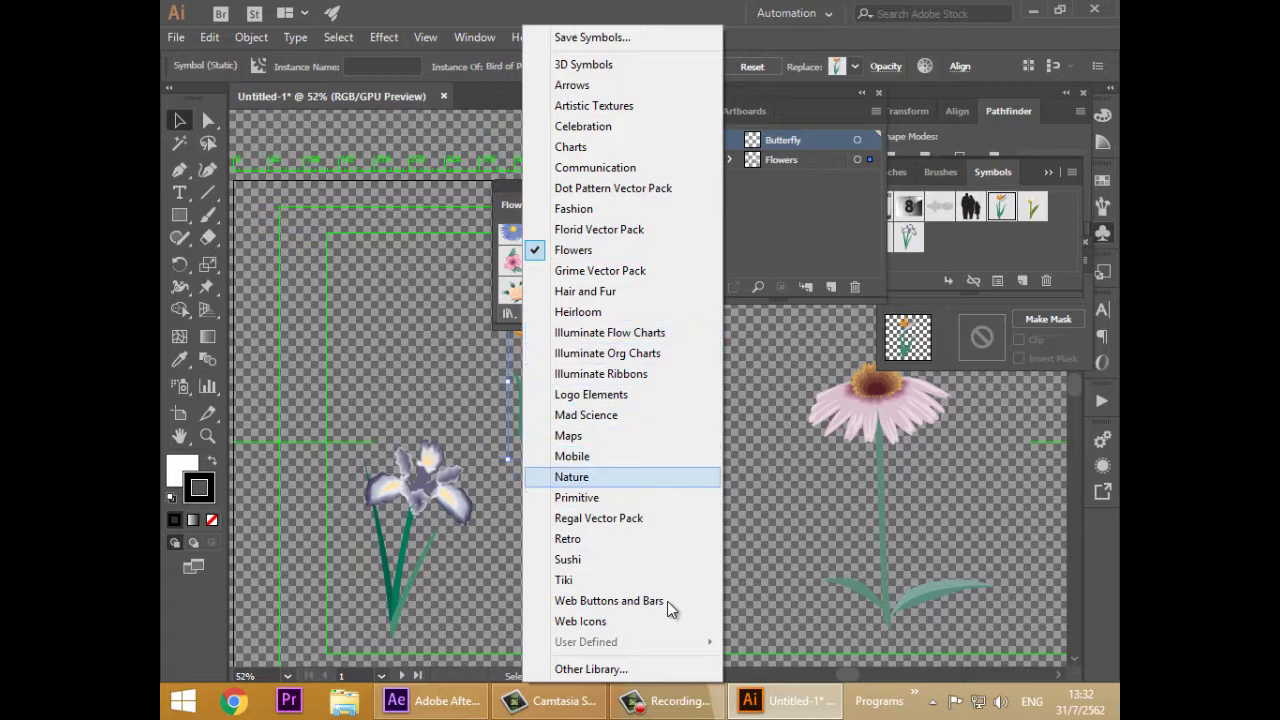
{"action": "key", "text": "Return"}
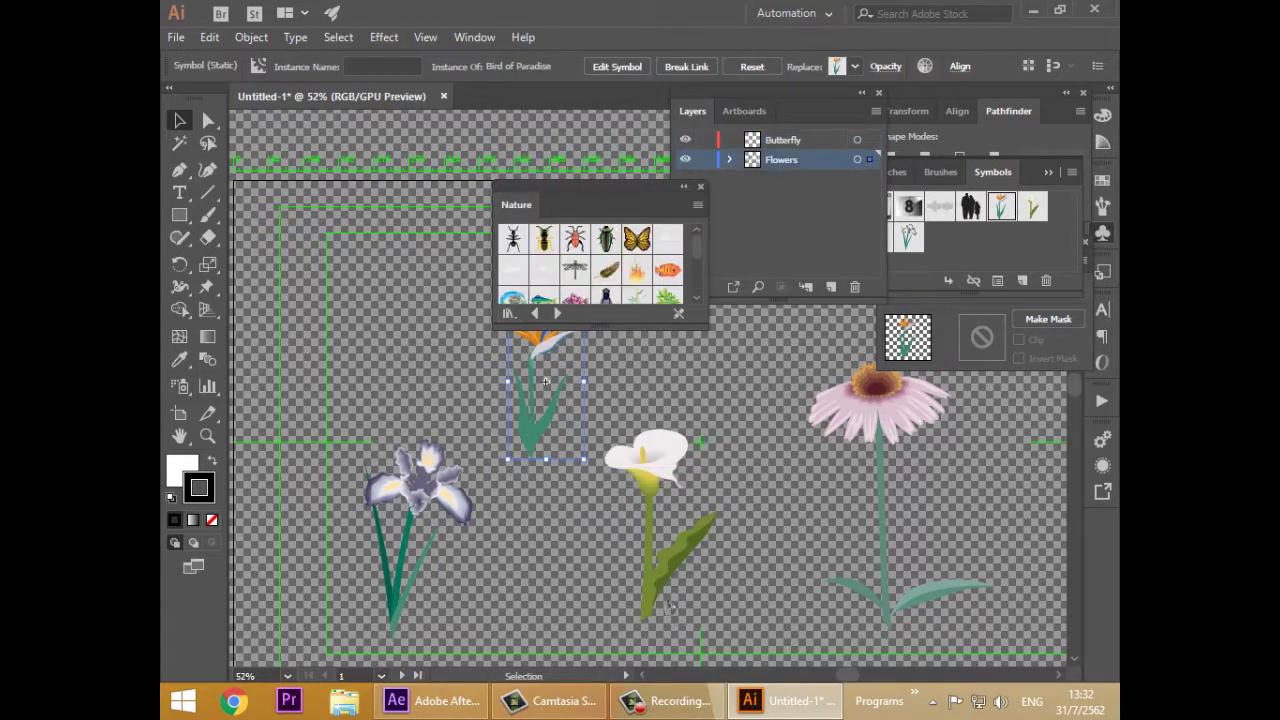
{"action": "mouse_move", "coordinate": [707, 328]}
{"action": "left_mouse_down"}
{"action": "mouse_move", "coordinate": [750, 397]}
{"action": "mouse_move", "coordinate": [766, 483]}
{"action": "mouse_move", "coordinate": [753, 464]}
{"action": "left_mouse_up"}
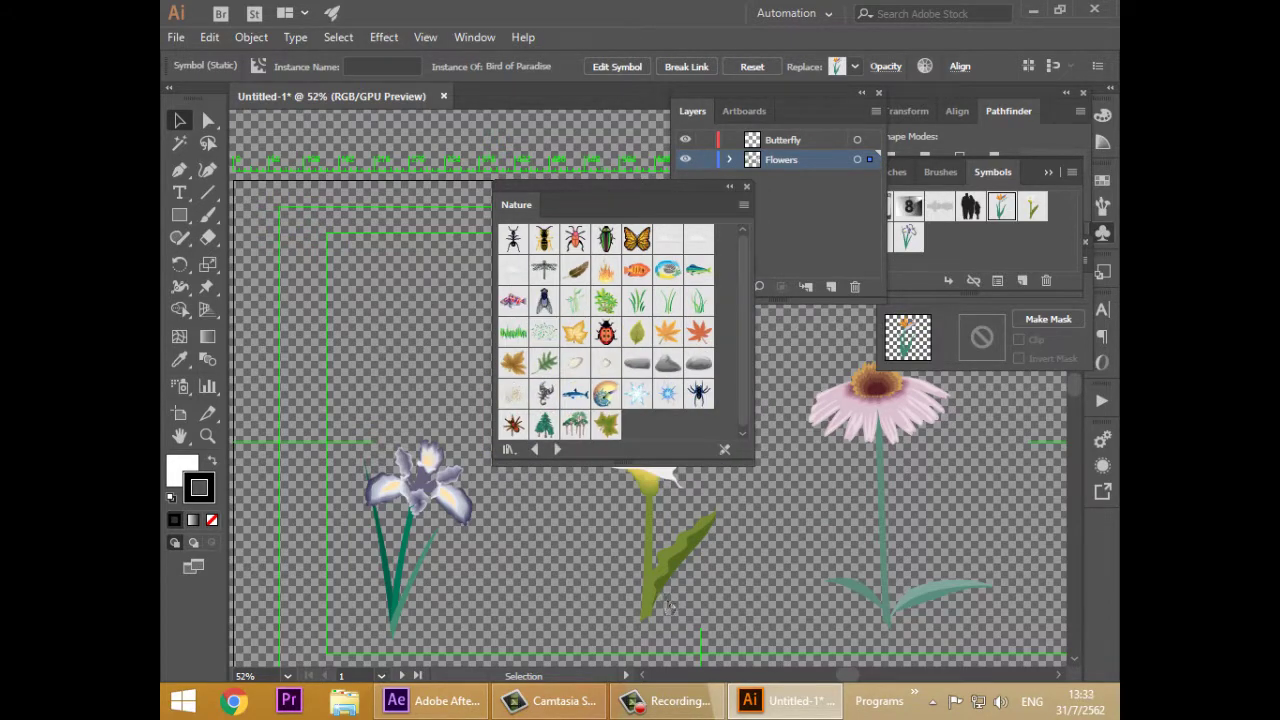
{"action": "left_click_drag", "start_coordinate": [620, 187], "coordinate": [798, 195]}
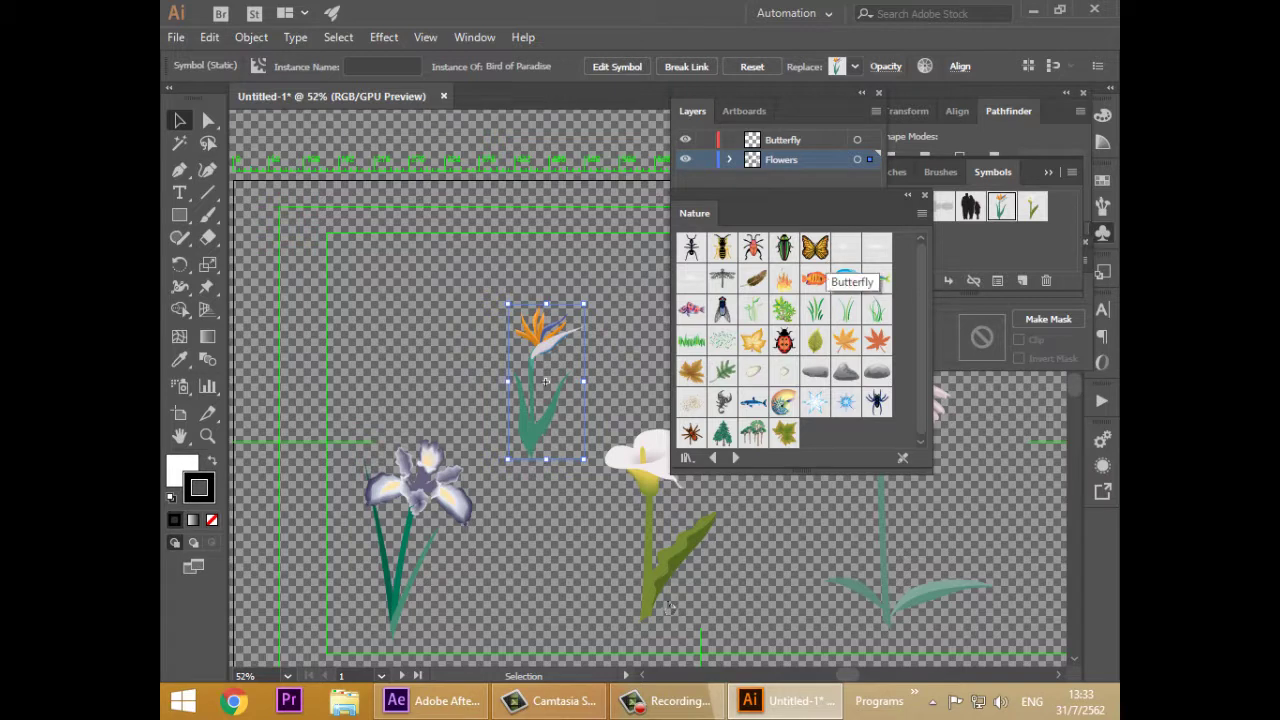
- Place the Butterfly symbol enlarged above the iris in the upper left part of the artboard
{"action": "left_click_drag", "start_coordinate": [815, 247], "coordinate": [515, 260]}
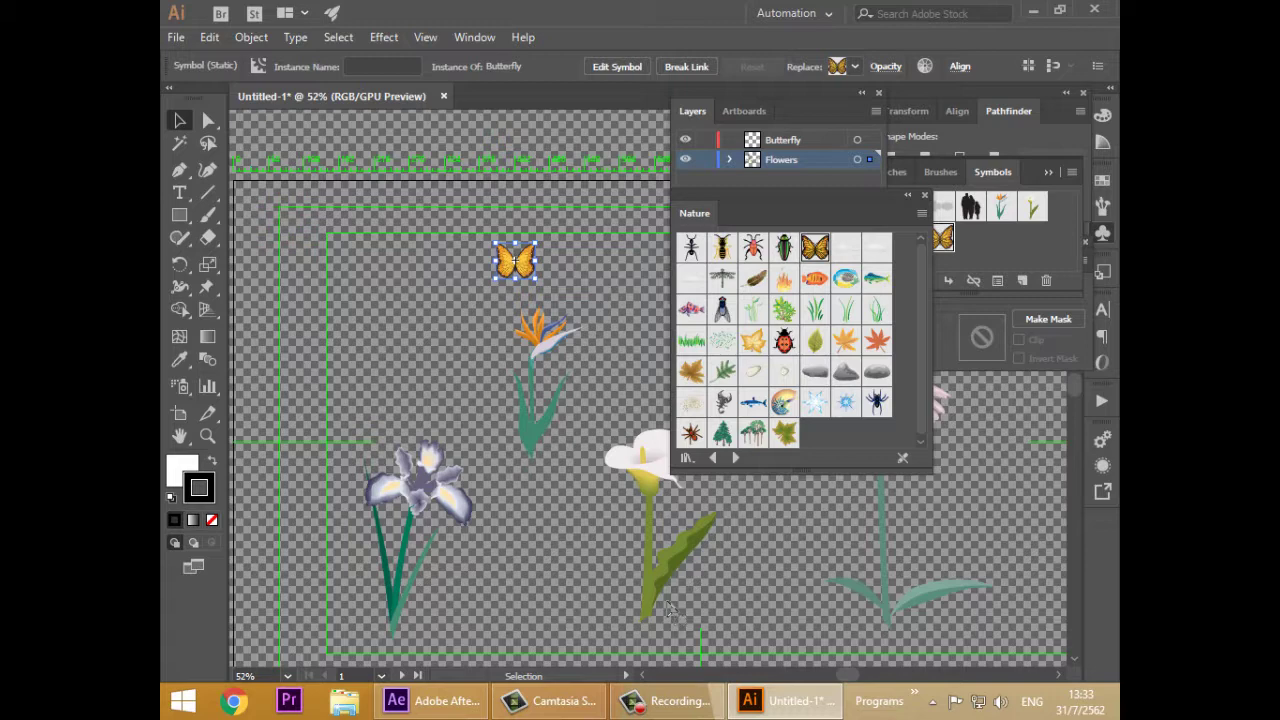
{"action": "left_click_drag", "start_coordinate": [535, 278], "coordinate": [613, 349]}
{"action": "left_click_drag", "start_coordinate": [552, 298], "coordinate": [383, 341]}
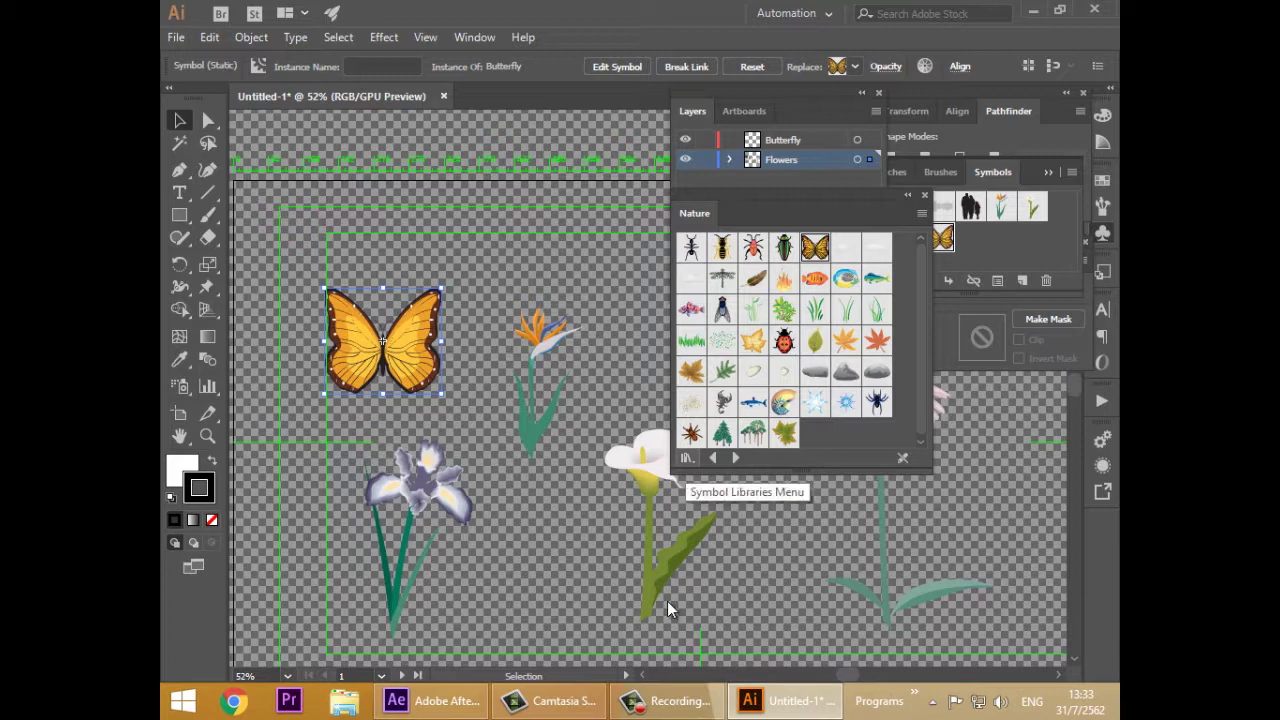
{"action": "left_click", "coordinate": [686, 457]}
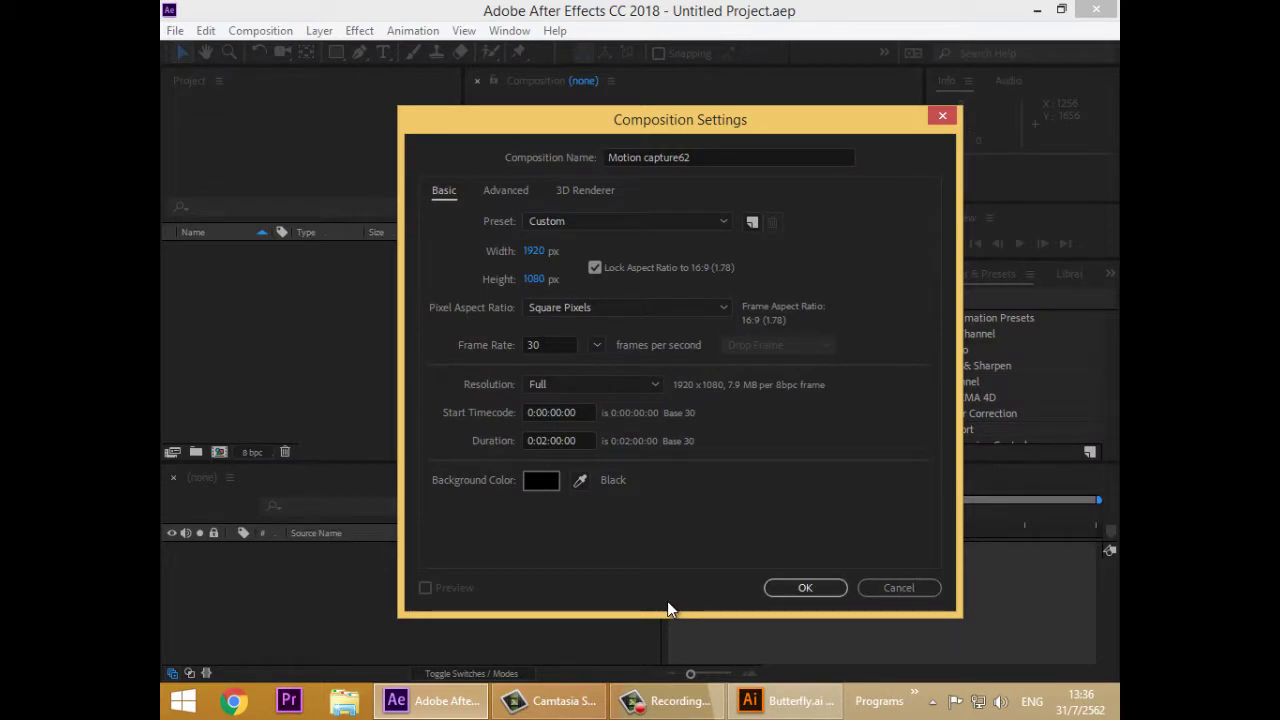
- Switch to After Effects, create the Motion capture62 composition and start importing a file into the project
{"action": "key", "text": "Return"}
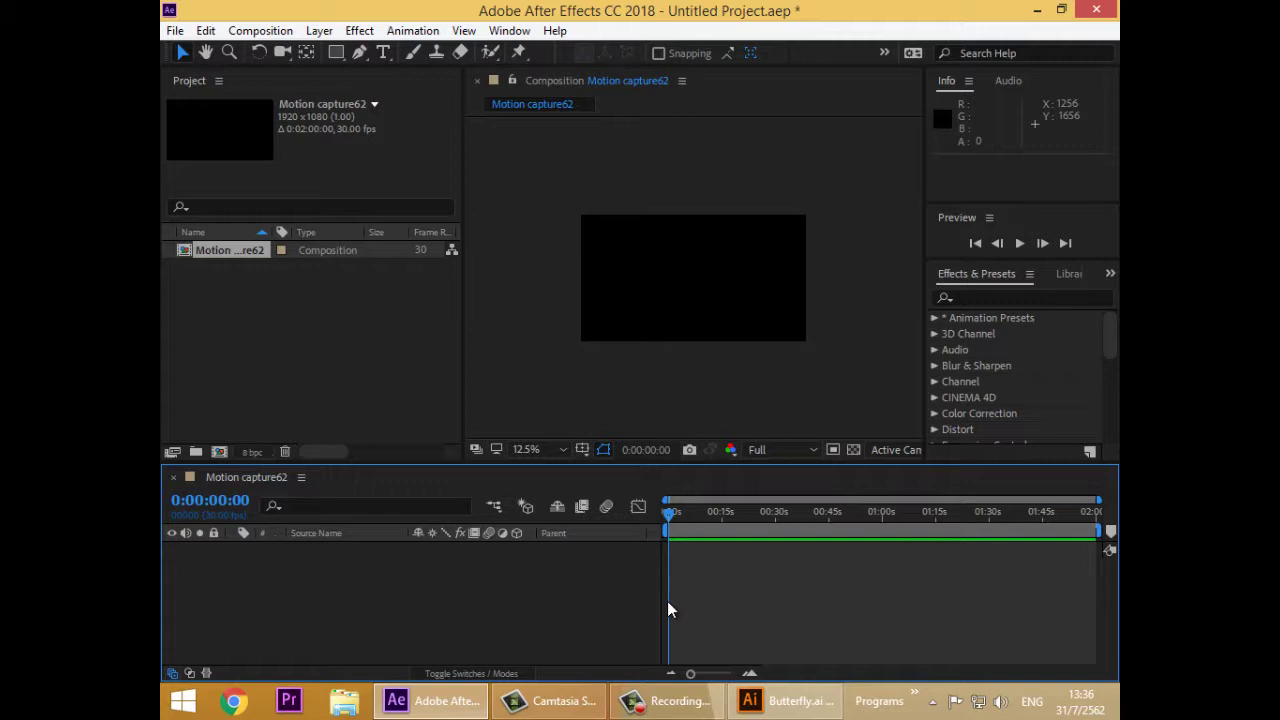
{"action": "right_click", "coordinate": [237, 316]}
{"action": "key", "text": "Down"}
{"action": "key", "text": "Down"}
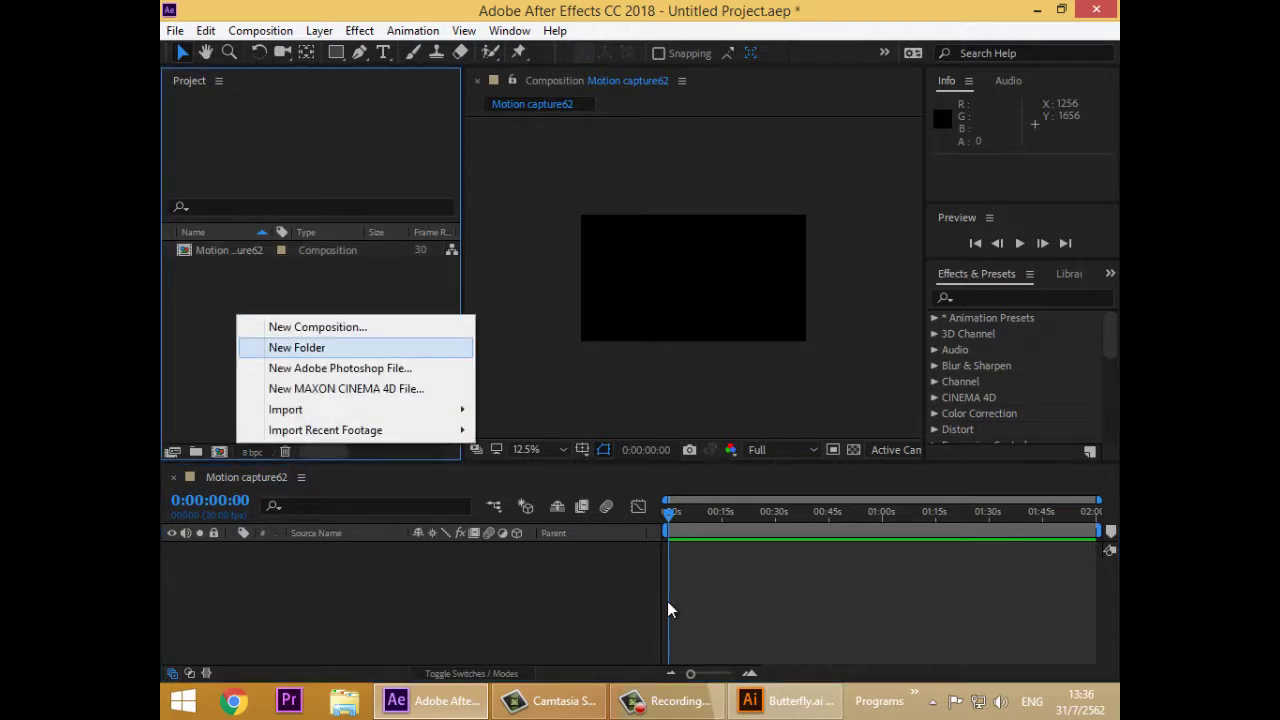
{"action": "key", "text": "Up"}
{"action": "key", "text": "Down"}
{"action": "key", "text": "Down"}
{"action": "key", "text": "Down"}
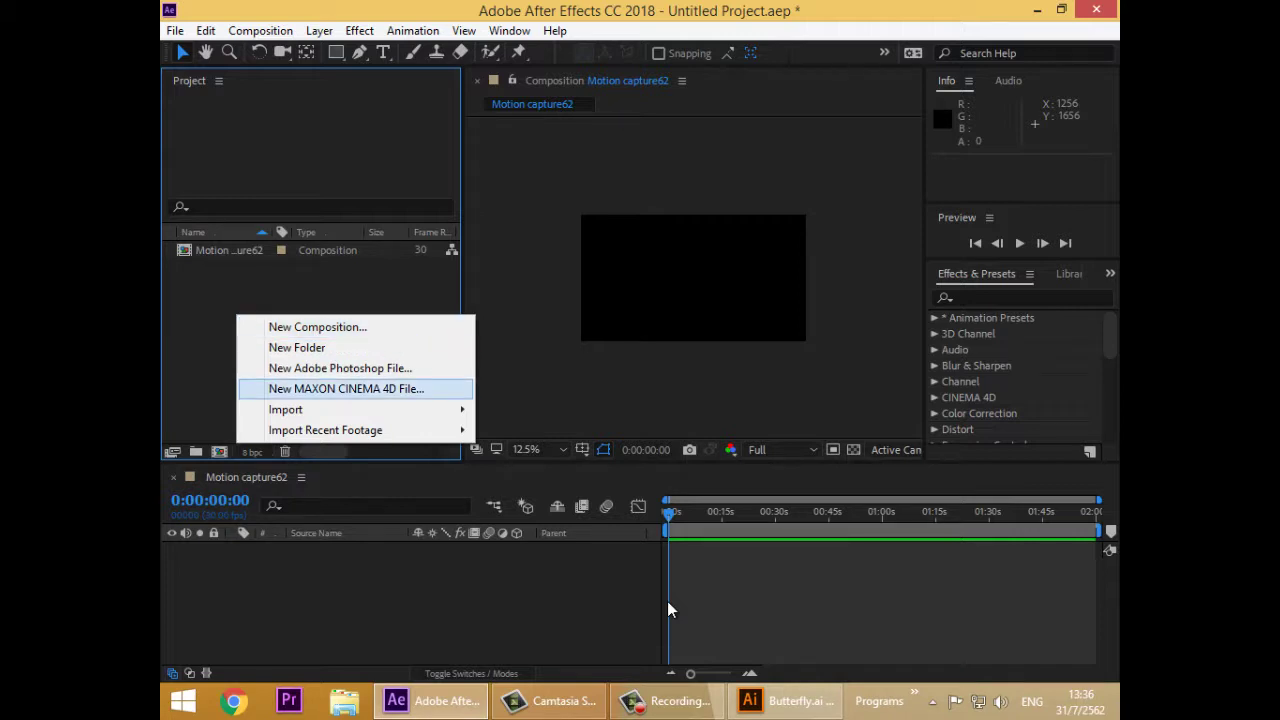
{"action": "key", "text": "Down"}
{"action": "key", "text": "Up"}
{"action": "key", "text": "Down"}
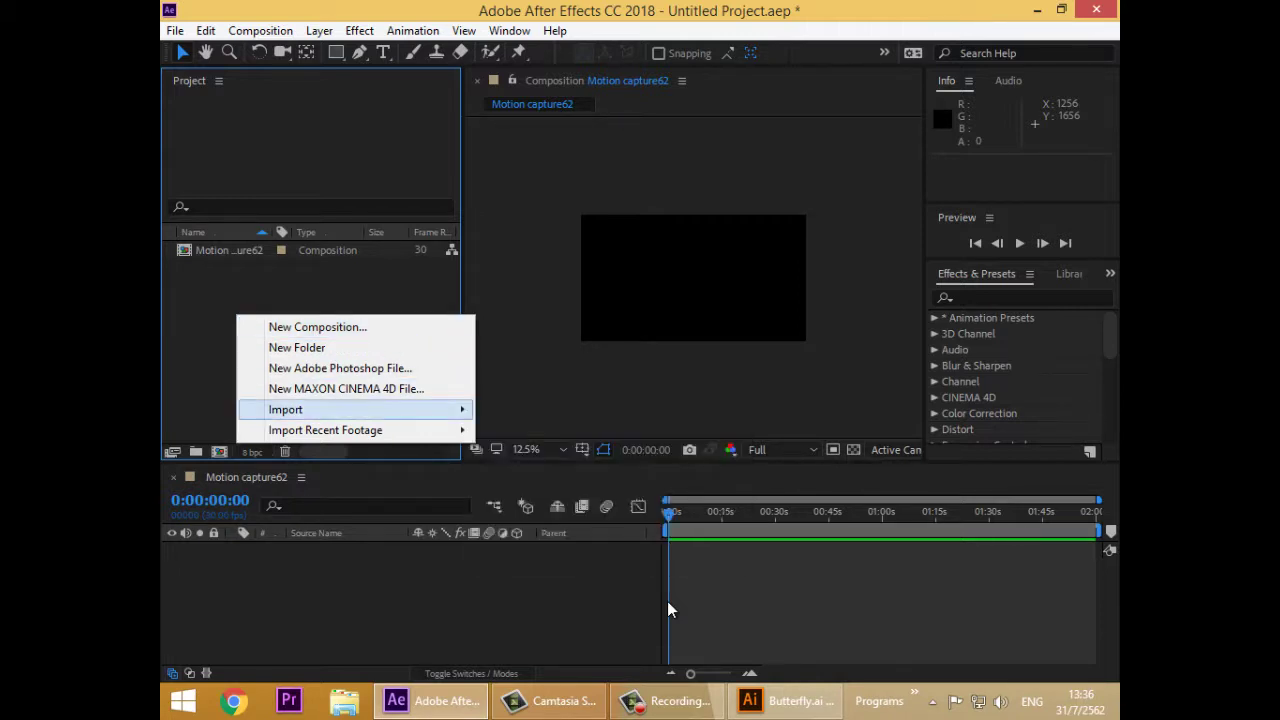
{"action": "key", "text": "Right"}
{"action": "key", "text": "Return"}
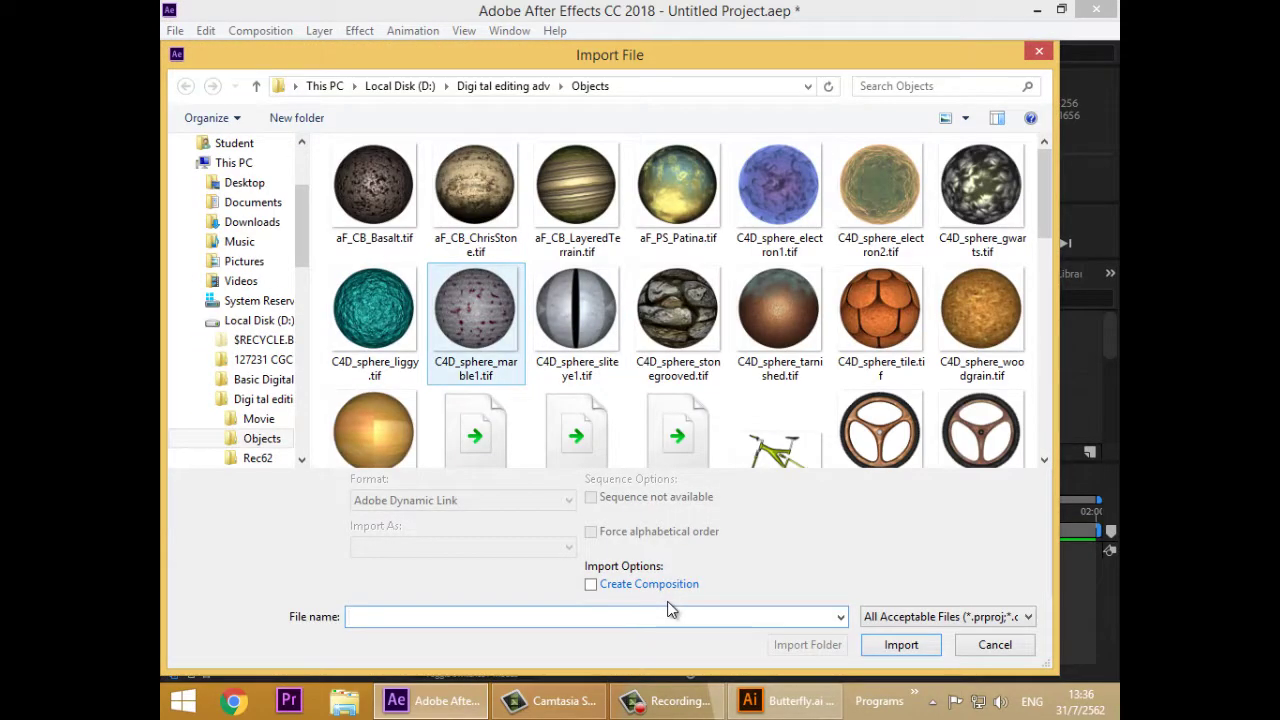
- Select Butterfly.ai in the W2 folder of Digi tal editing adv as the file to import
{"action": "left_click", "coordinate": [504, 86]}
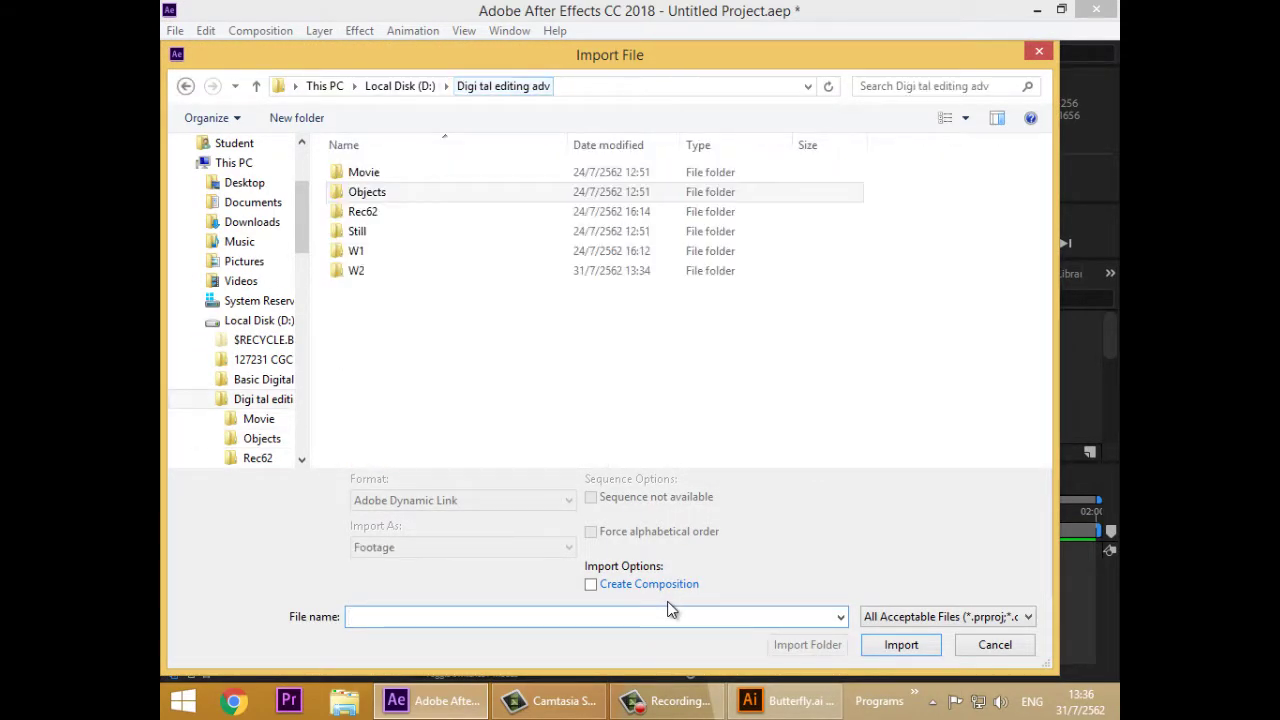
{"action": "left_click", "coordinate": [357, 271]}
{"action": "key", "text": "Down"}
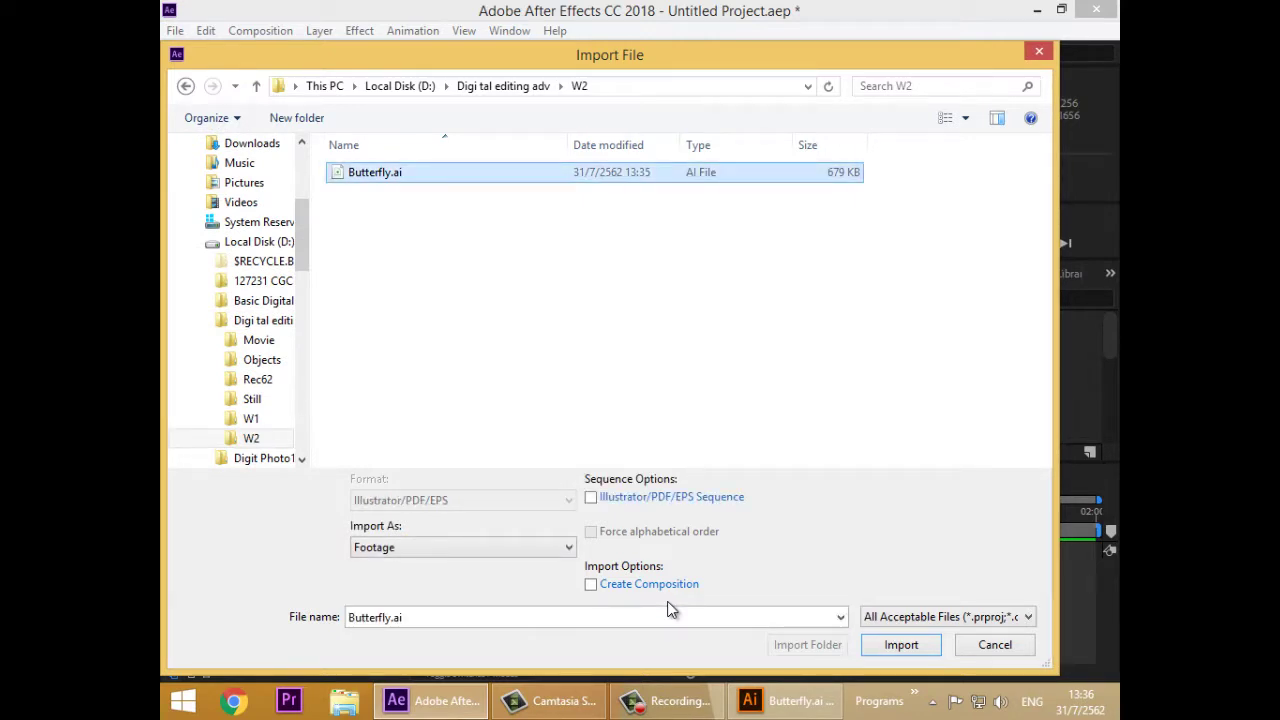
- Compare the available import types for Butterfly.ai, keep Footage and proceed to its layer import options
{"action": "key", "text": "Tab"}
{"action": "key", "text": "alt+Down"}
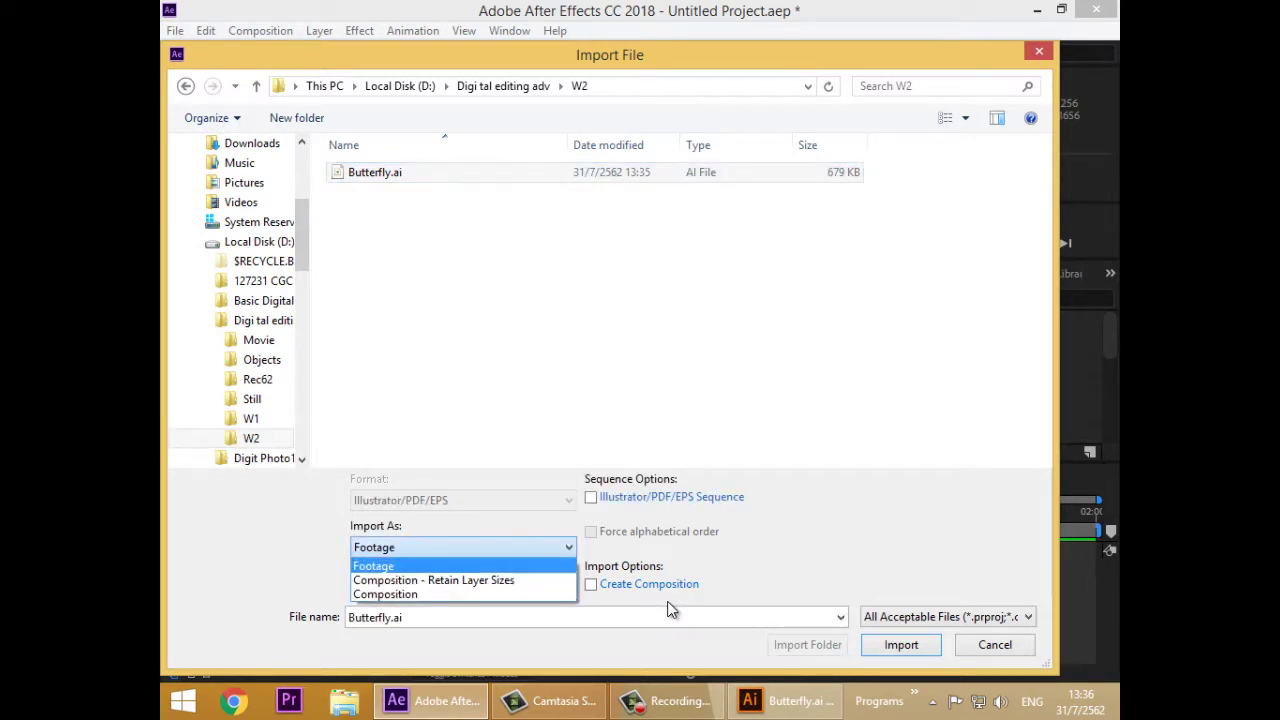
{"action": "key", "text": "Down"}
{"action": "key", "text": "Down"}
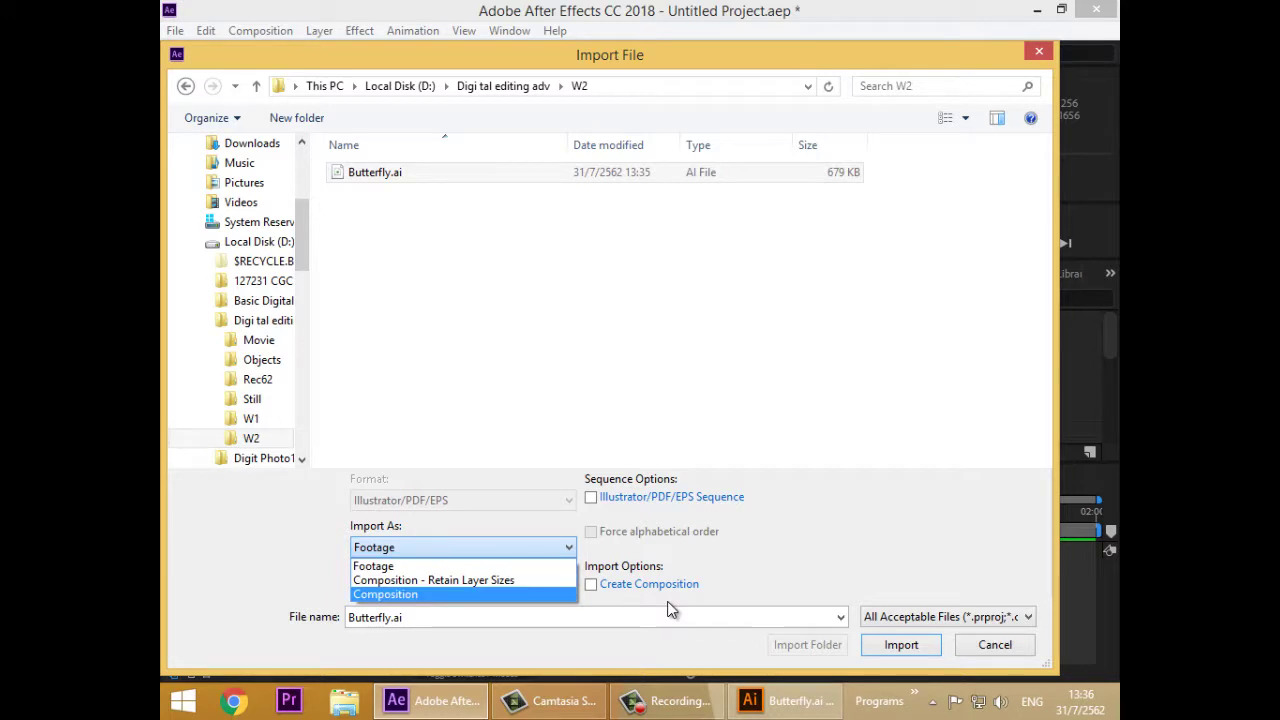
{"action": "key", "text": "Up"}
{"action": "key", "text": "Up"}
{"action": "key", "text": "Down"}
{"action": "key", "text": "Down"}
{"action": "key", "text": "Up"}
{"action": "key", "text": "Up"}
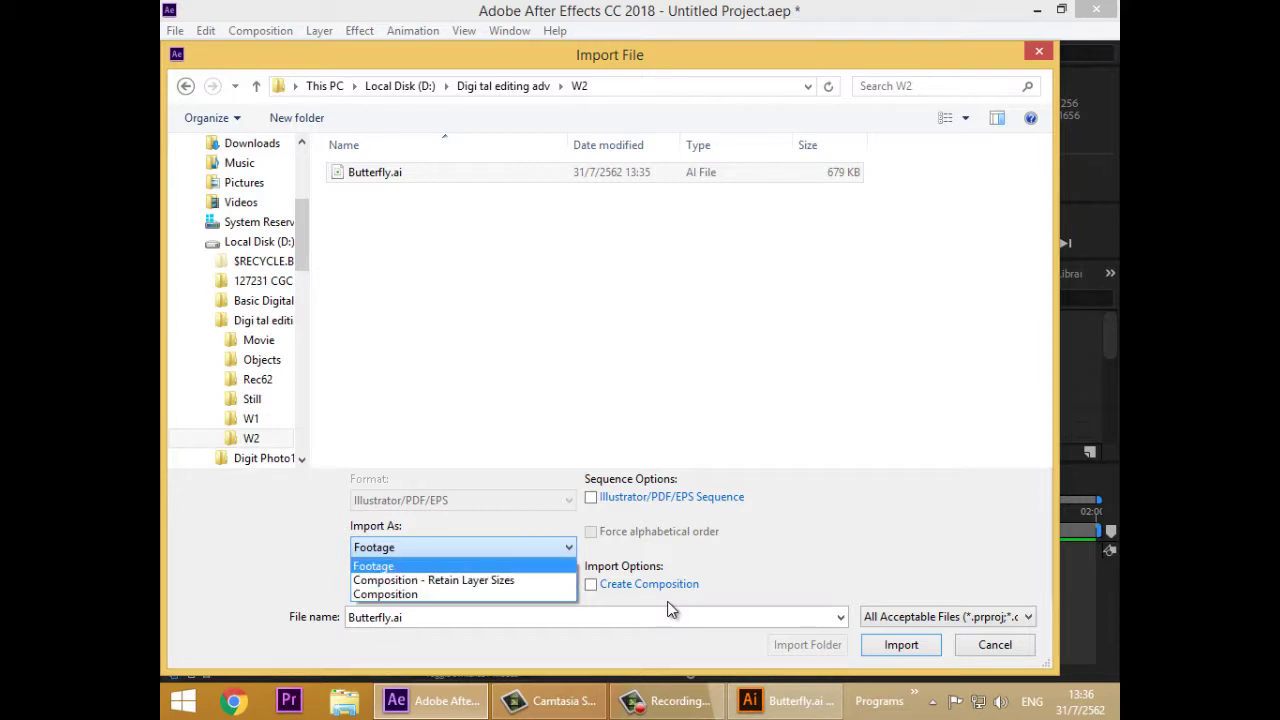
{"action": "key", "text": "Return"}
{"action": "key", "text": "Return"}
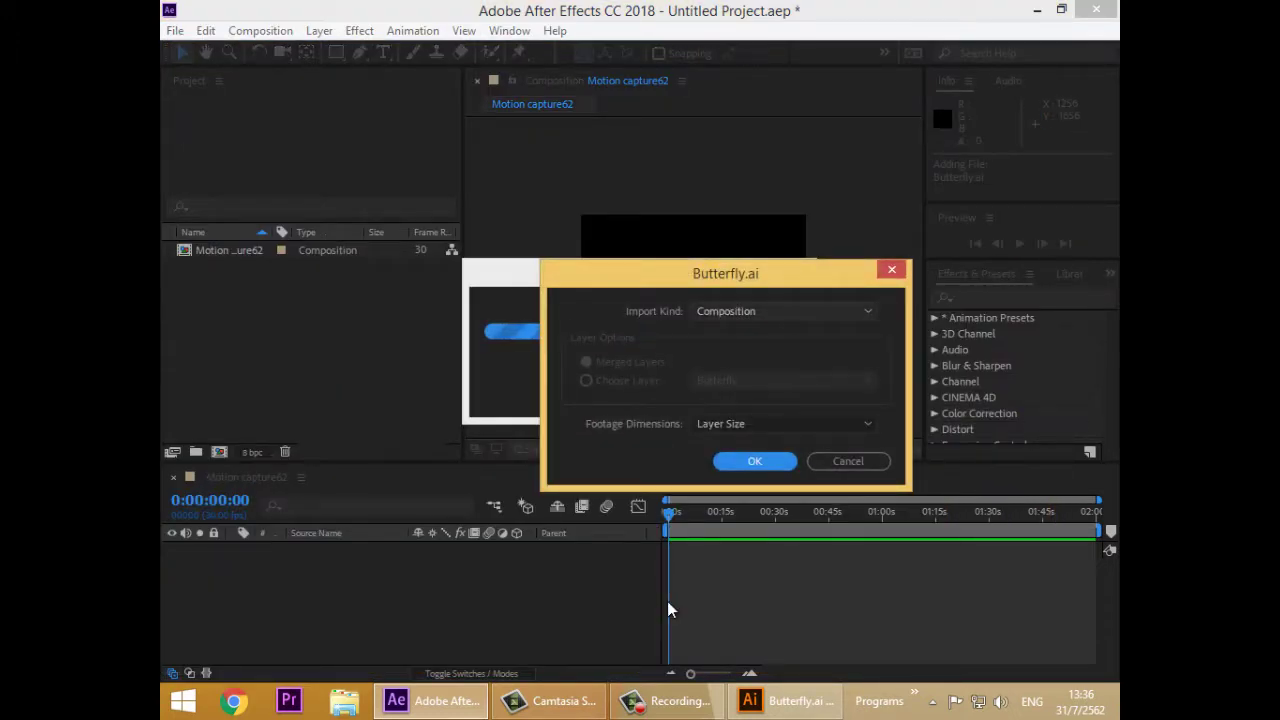
- Import only the Butterfly layer of Butterfly.ai as footage, keeping the dimensions at Layer Size
{"action": "key", "text": "Tab"}
{"action": "key", "text": "space"}
{"action": "key", "text": "Up"}
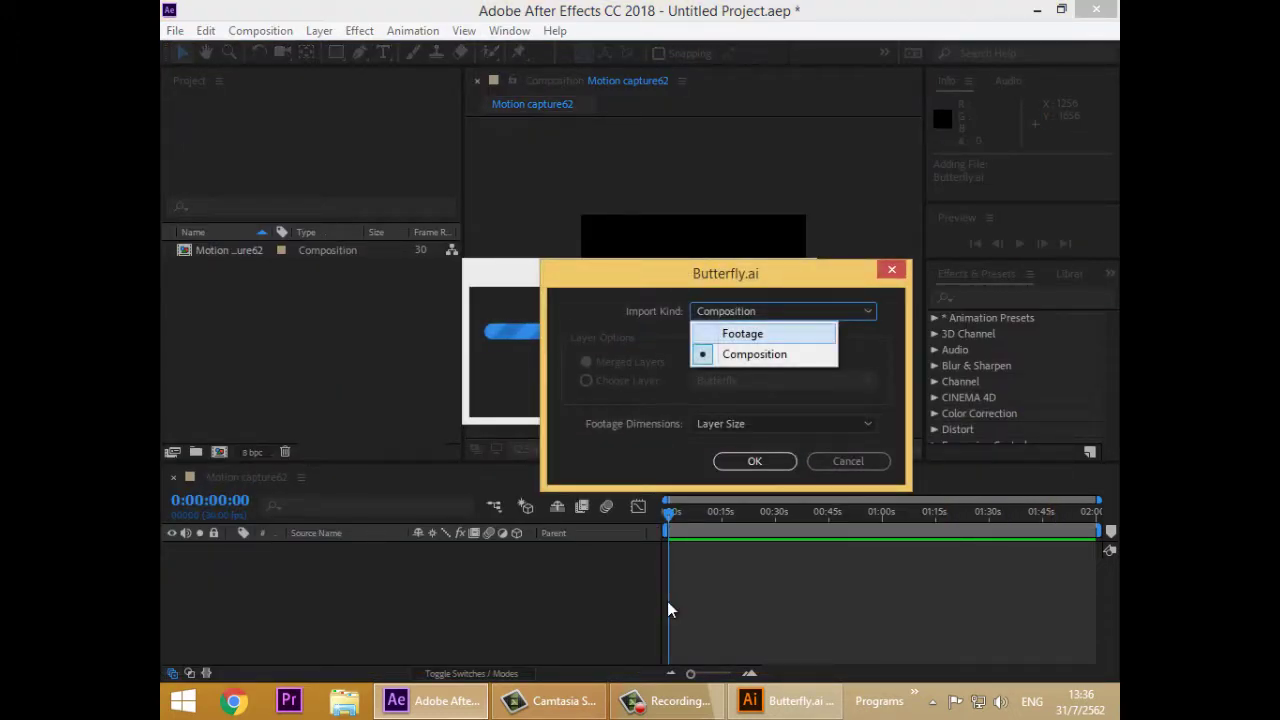
{"action": "key", "text": "Return"}
{"action": "key", "text": "Tab"}
{"action": "key", "text": "Down"}
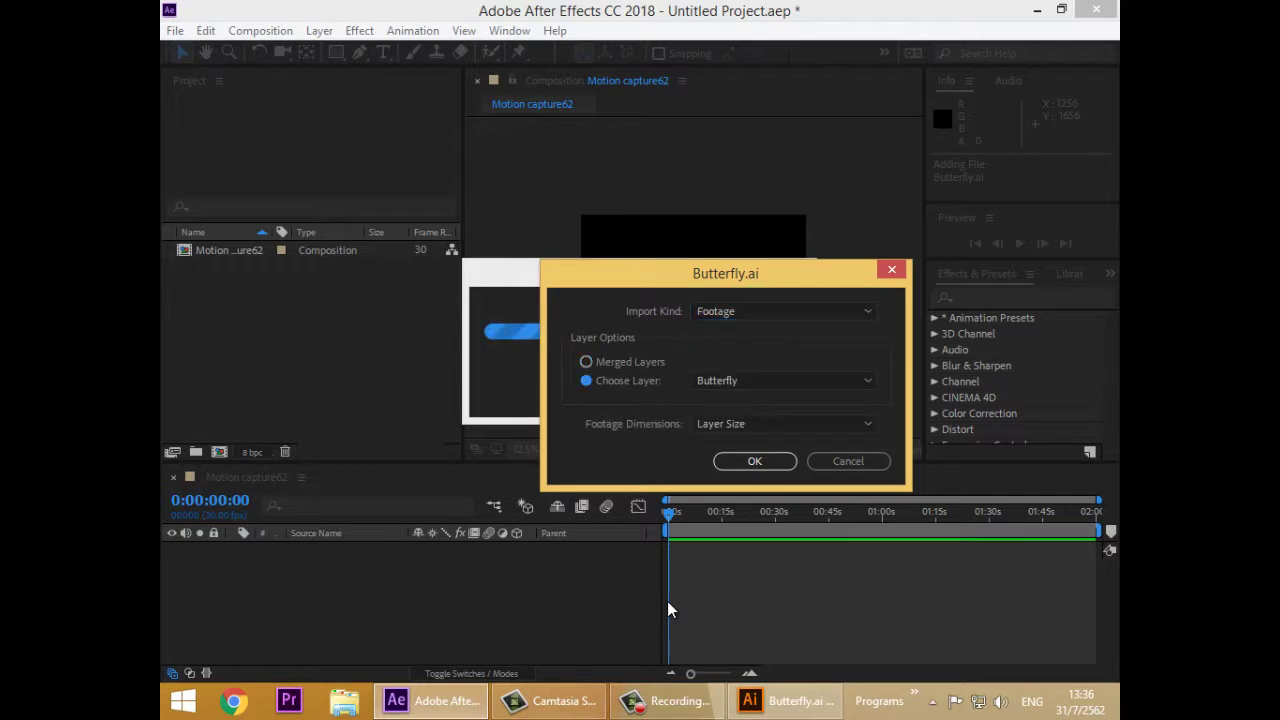
{"action": "key", "text": "Tab"}
{"action": "key", "text": "space"}
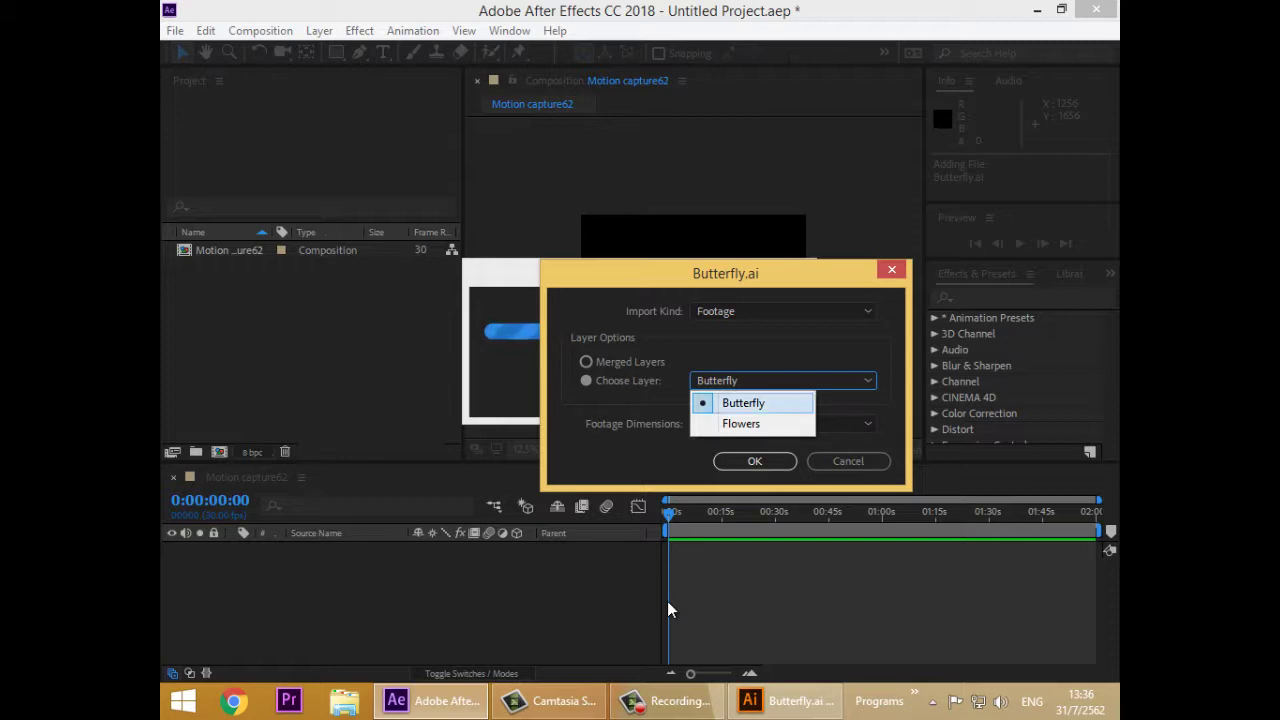
{"action": "key", "text": "Return"}
{"action": "key", "text": "Return"}
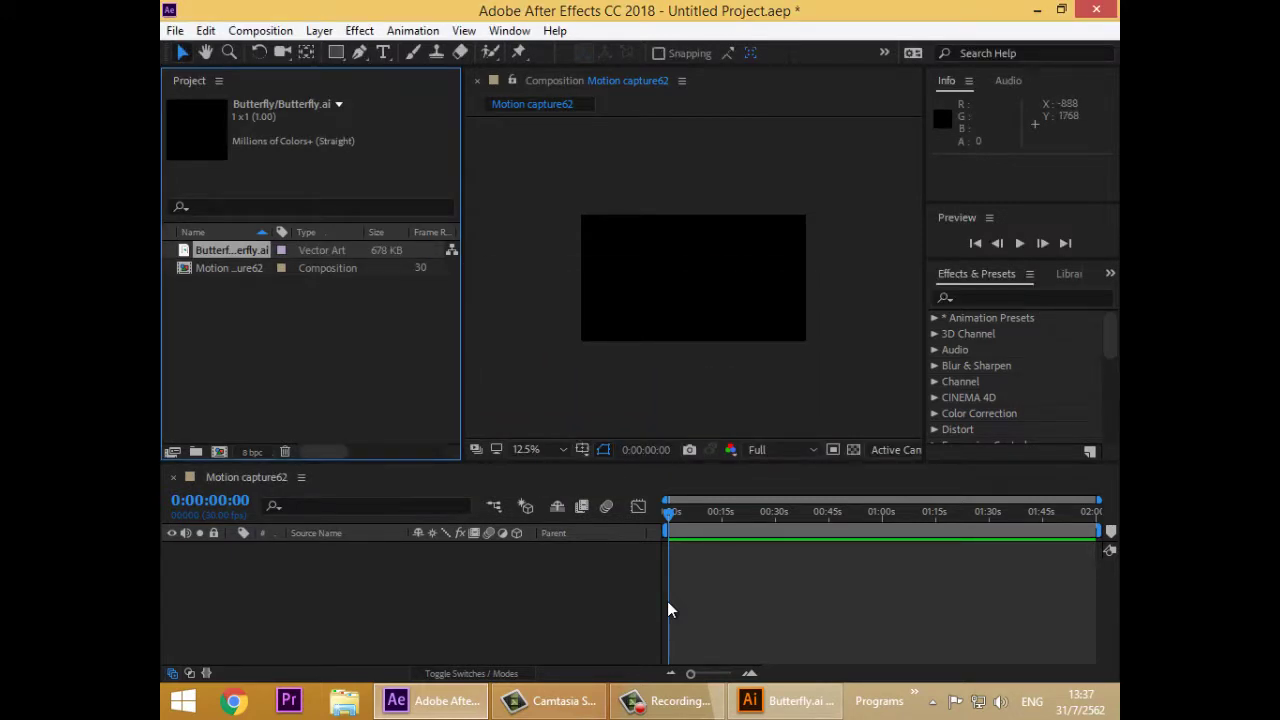
- Import the Flowers layer of Butterfly.ai from the W2 folder as footage at Layer Size
{"action": "right_click", "coordinate": [248, 294]}
{"action": "mouse_move", "coordinate": [330, 389]}
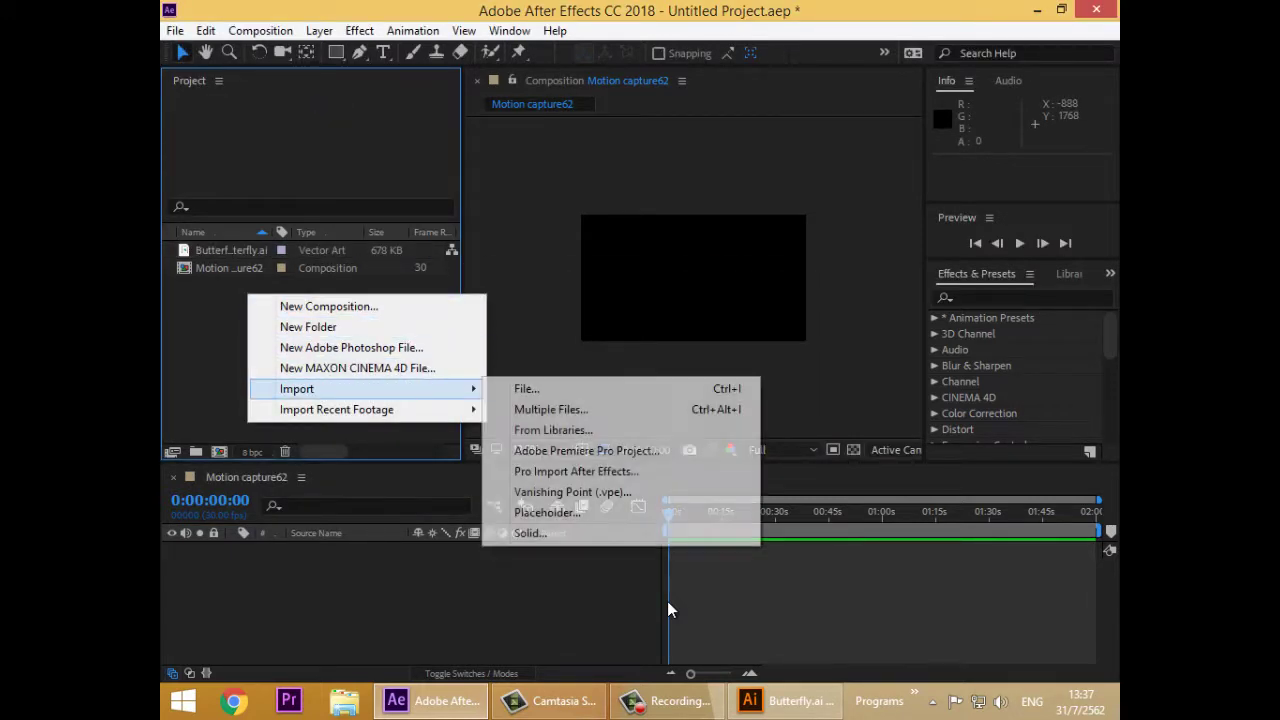
{"action": "left_click", "coordinate": [526, 388]}
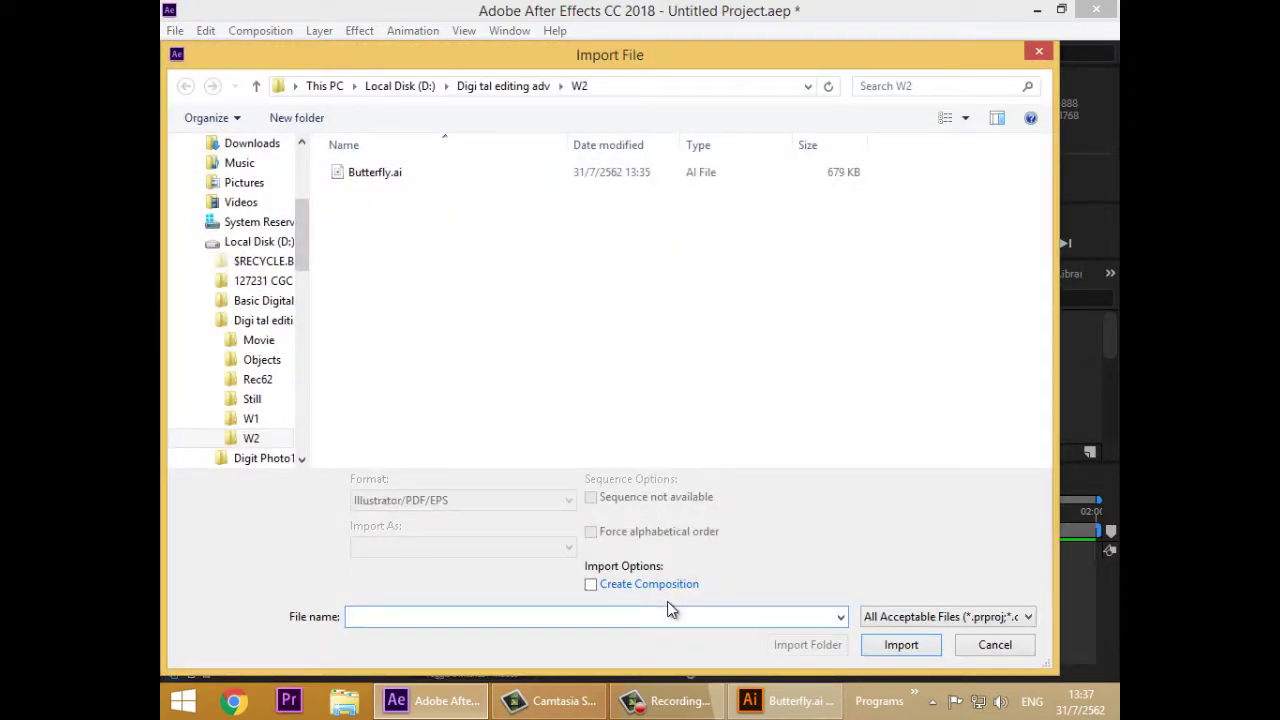
{"action": "double_click", "coordinate": [375, 172]}
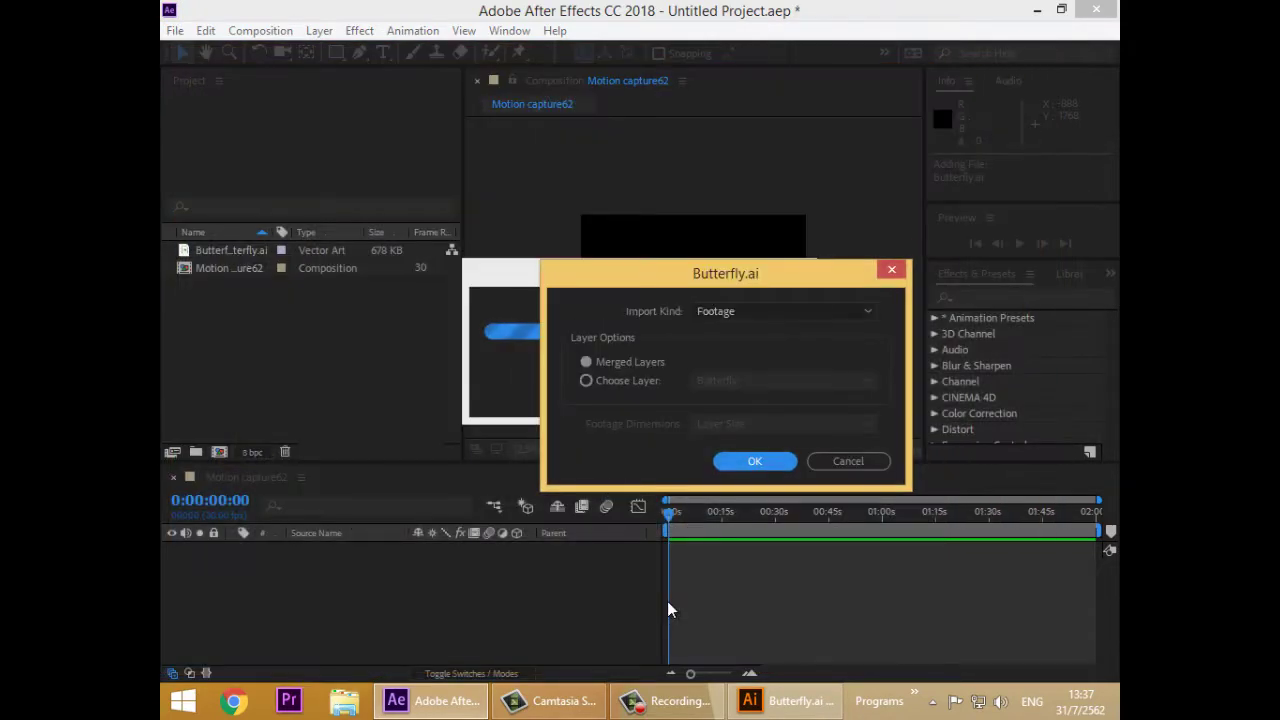
{"action": "left_click", "coordinate": [586, 380]}
{"action": "left_click", "coordinate": [783, 380]}
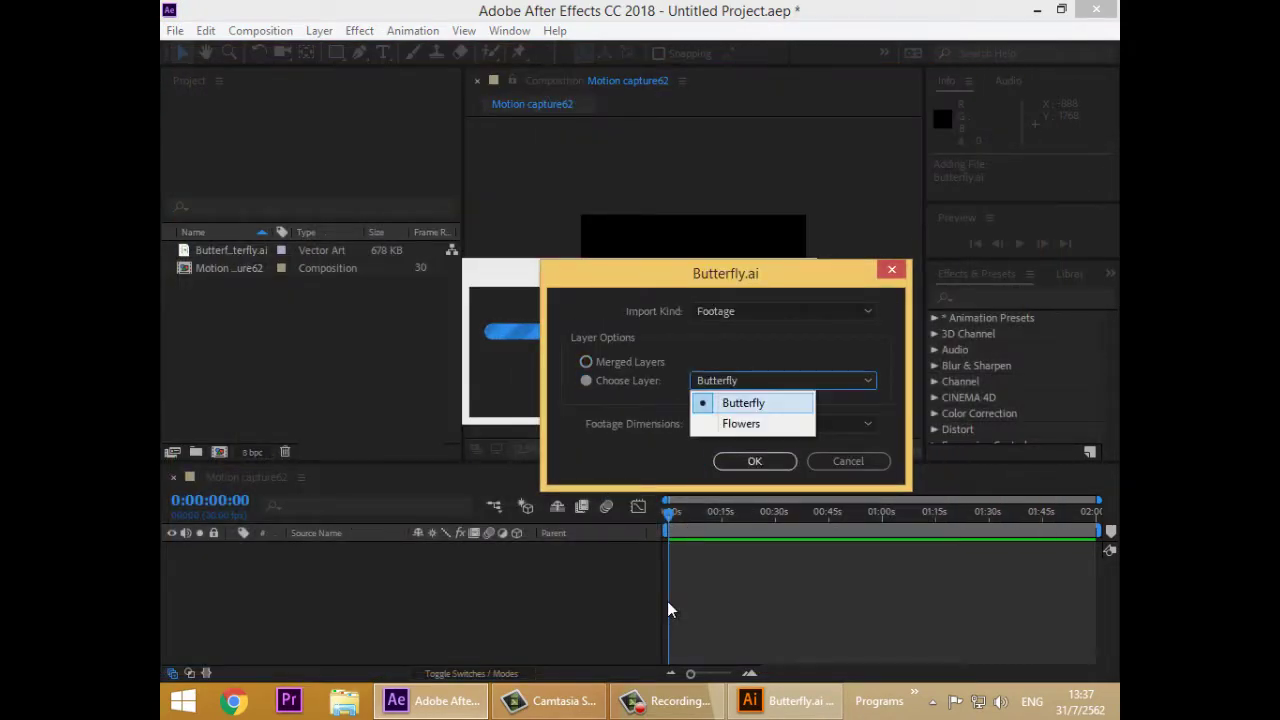
{"action": "left_click", "coordinate": [741, 423]}
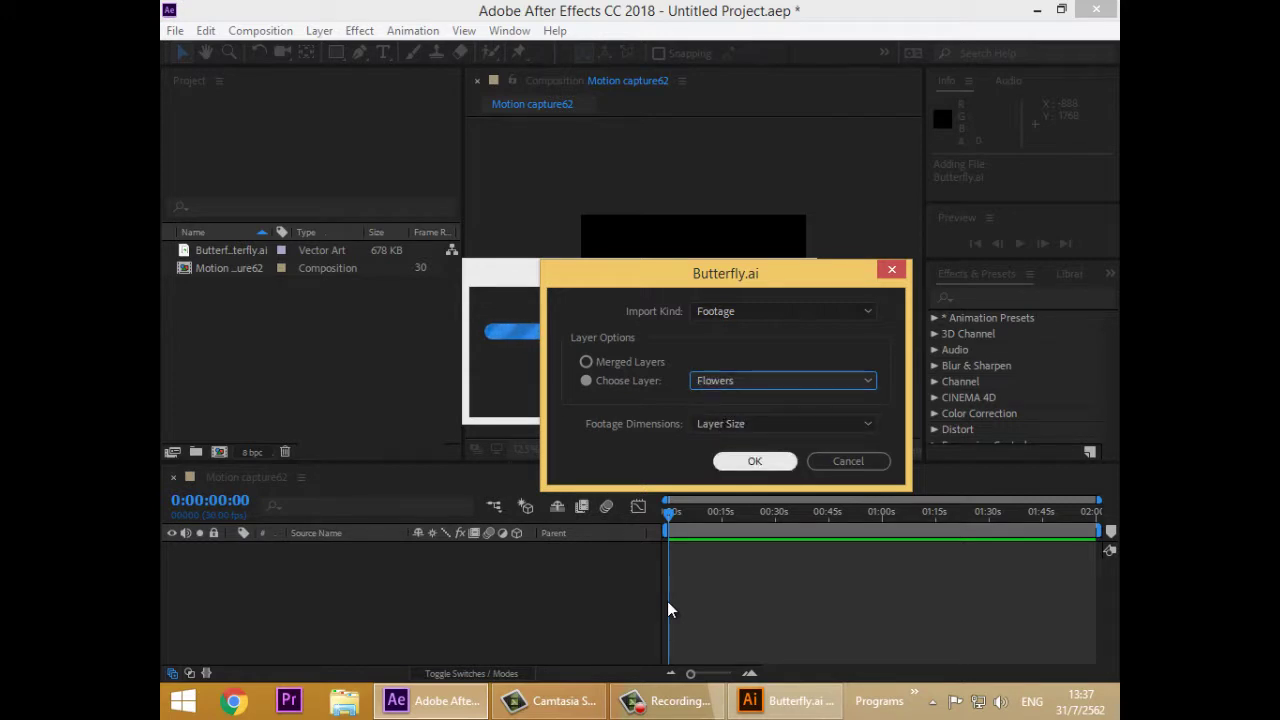
{"action": "left_click", "coordinate": [755, 461]}
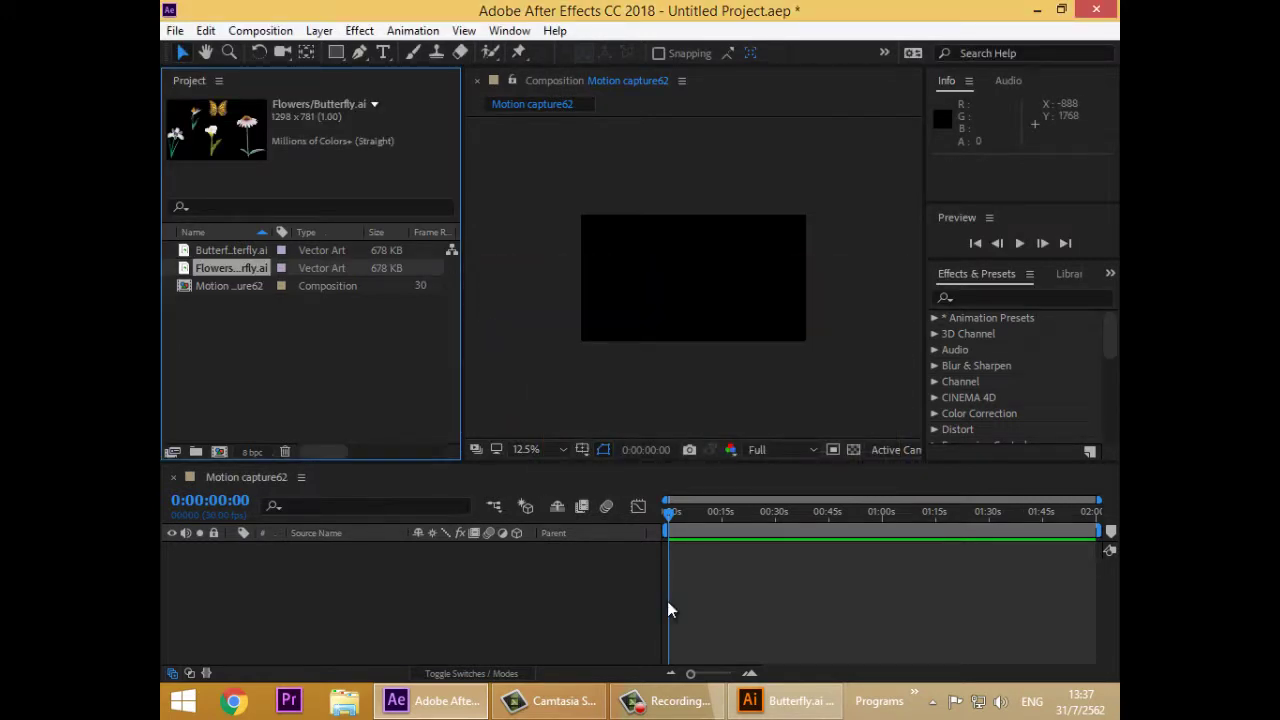
- Import Butterfly.ai once more as a composition with the footage dimensions set to Document Size
{"action": "right_click", "coordinate": [287, 358]}
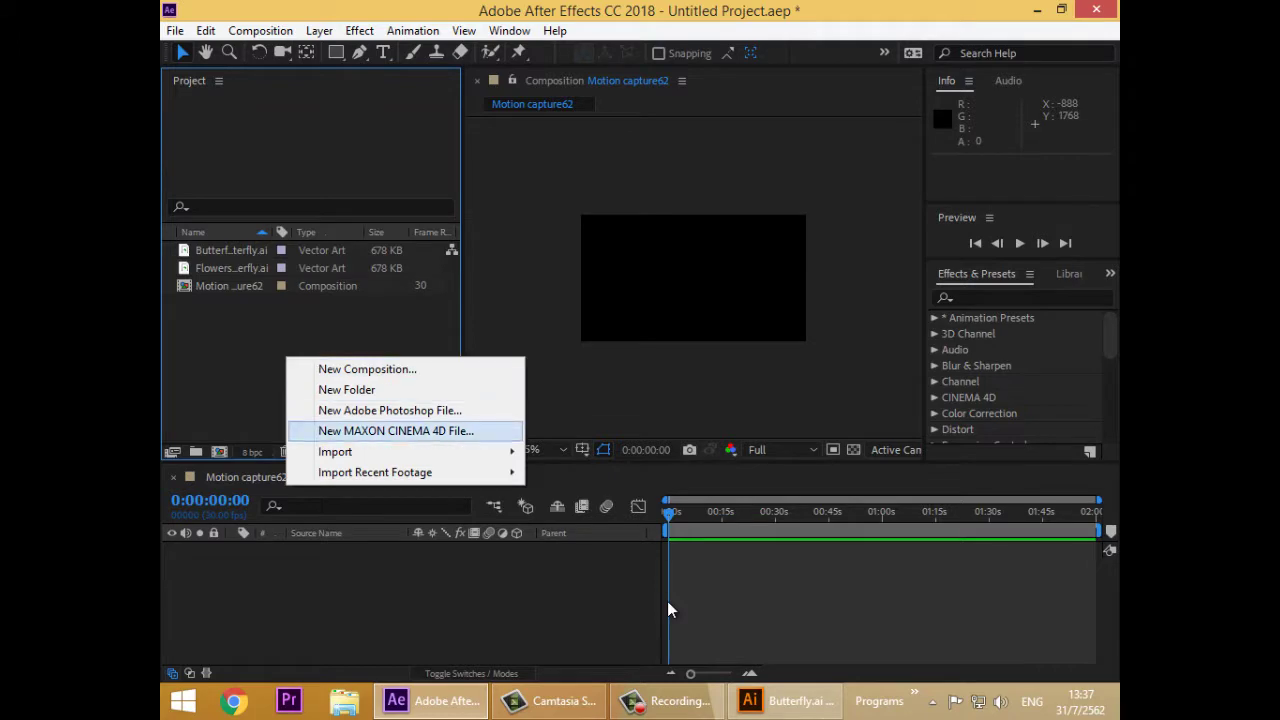
{"action": "mouse_move", "coordinate": [400, 452]}
{"action": "key", "text": "Return"}
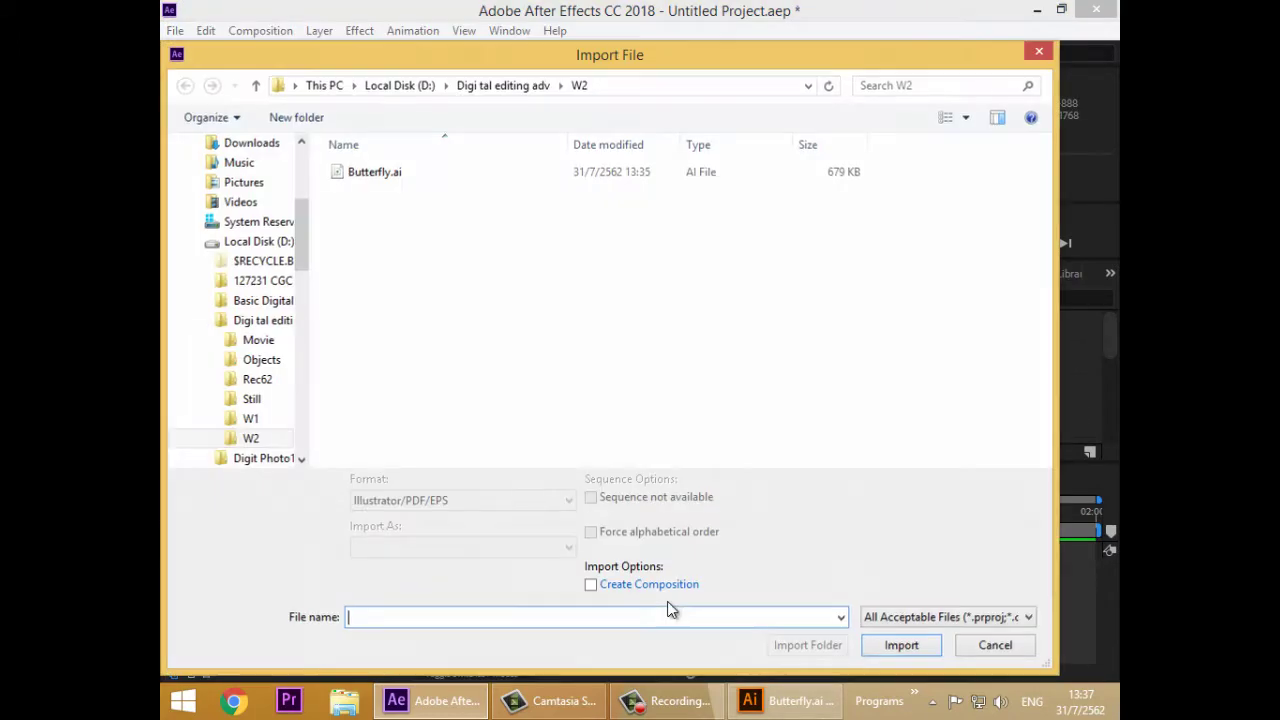
{"action": "key", "text": "Return"}
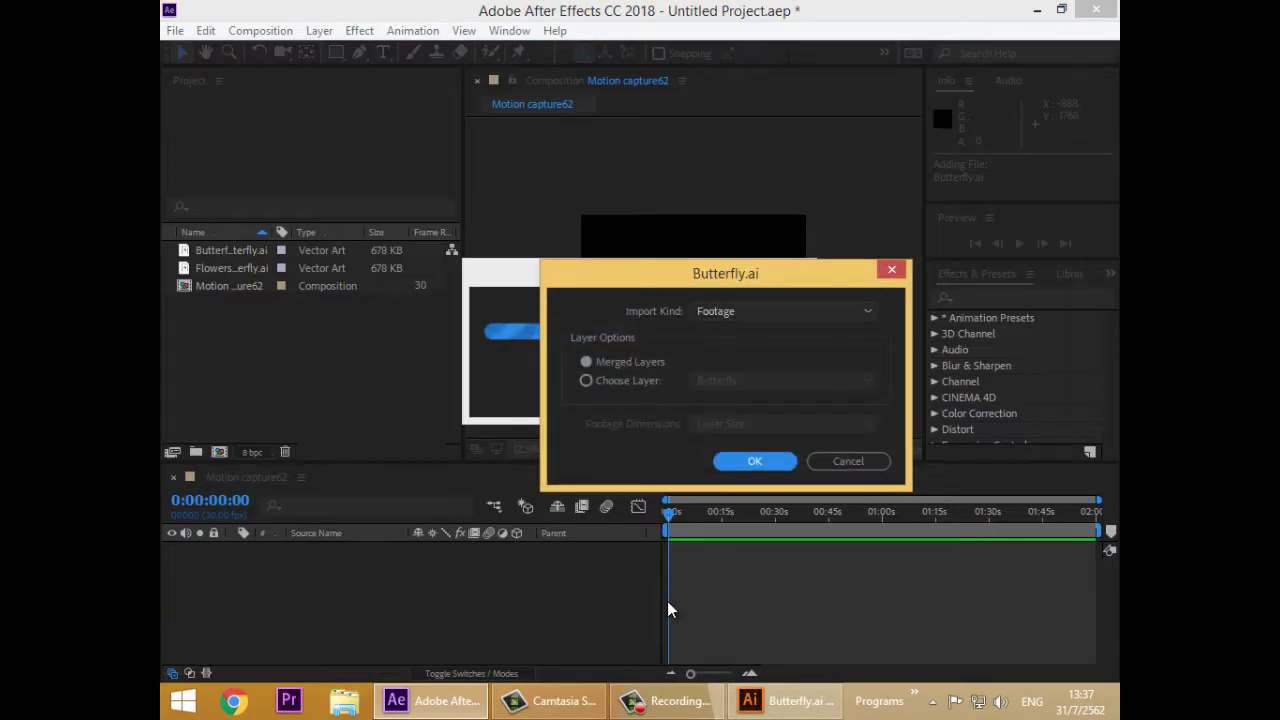
{"action": "key", "text": "alt+Down"}
{"action": "key", "text": "Down"}
{"action": "key", "text": "Return"}
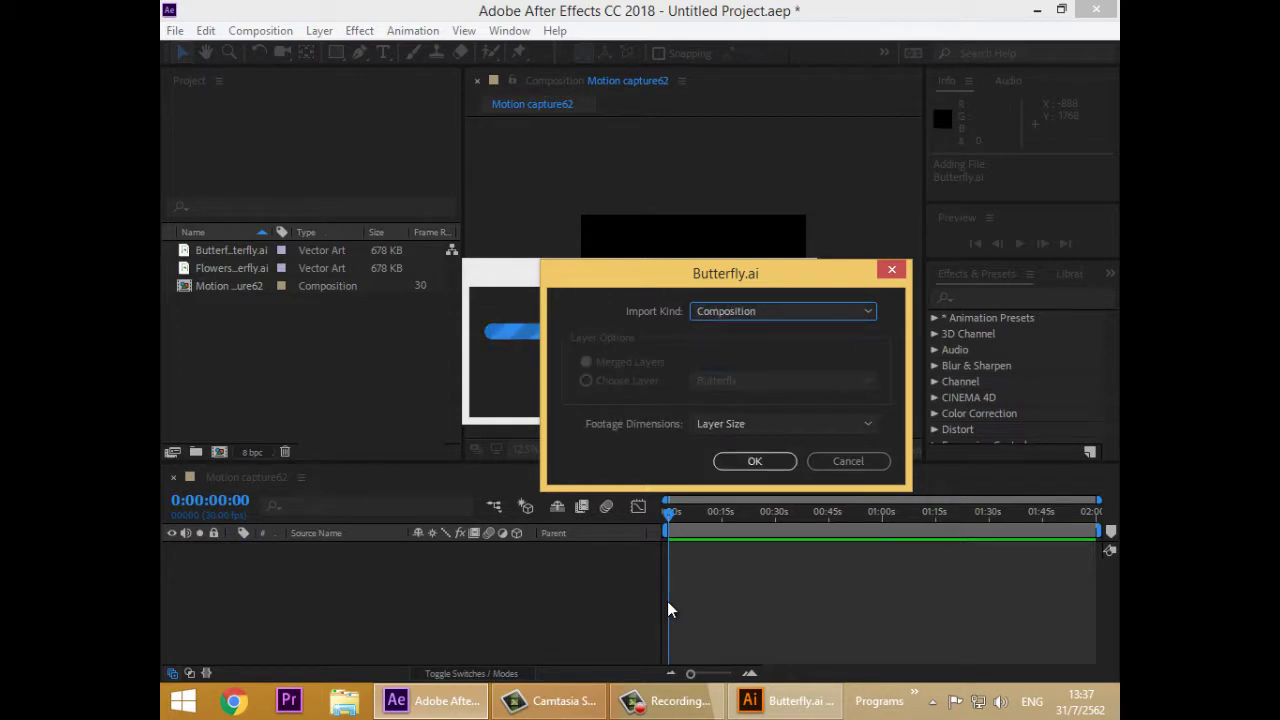
{"action": "key", "text": "Tab"}
{"action": "key", "text": "alt+Down"}
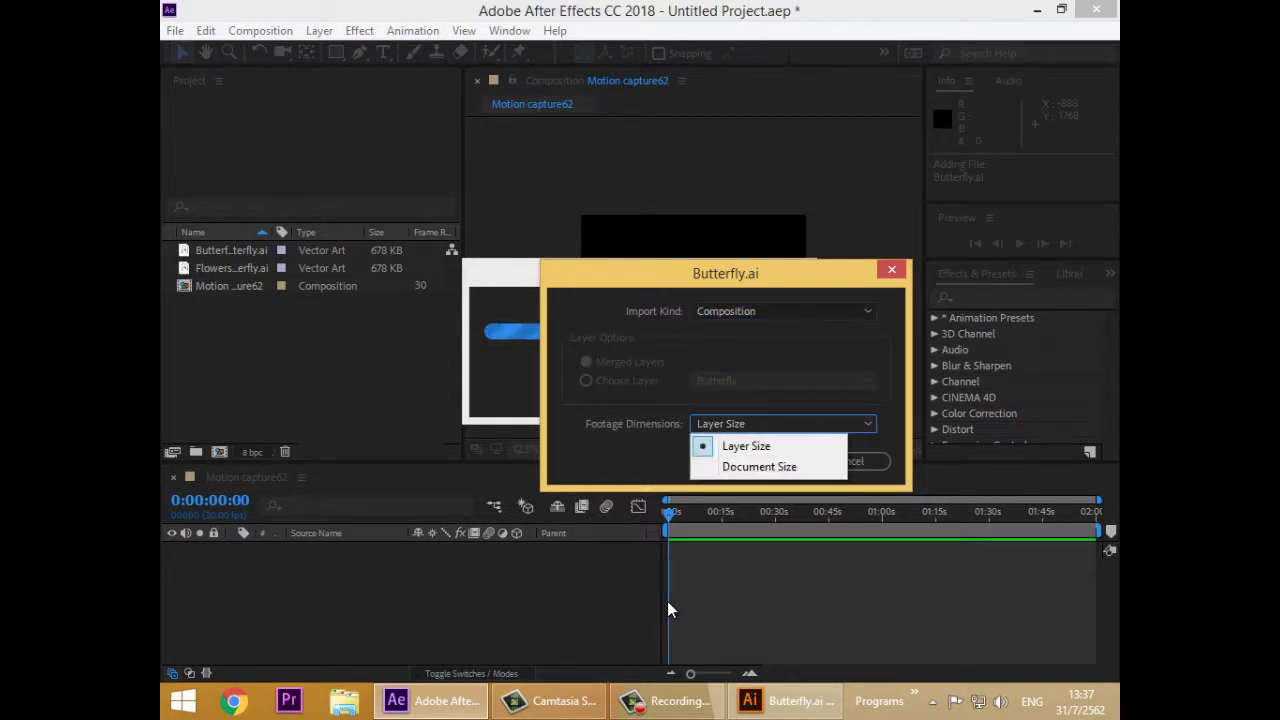
{"action": "key", "text": "Down"}
{"action": "key", "text": "Return"}
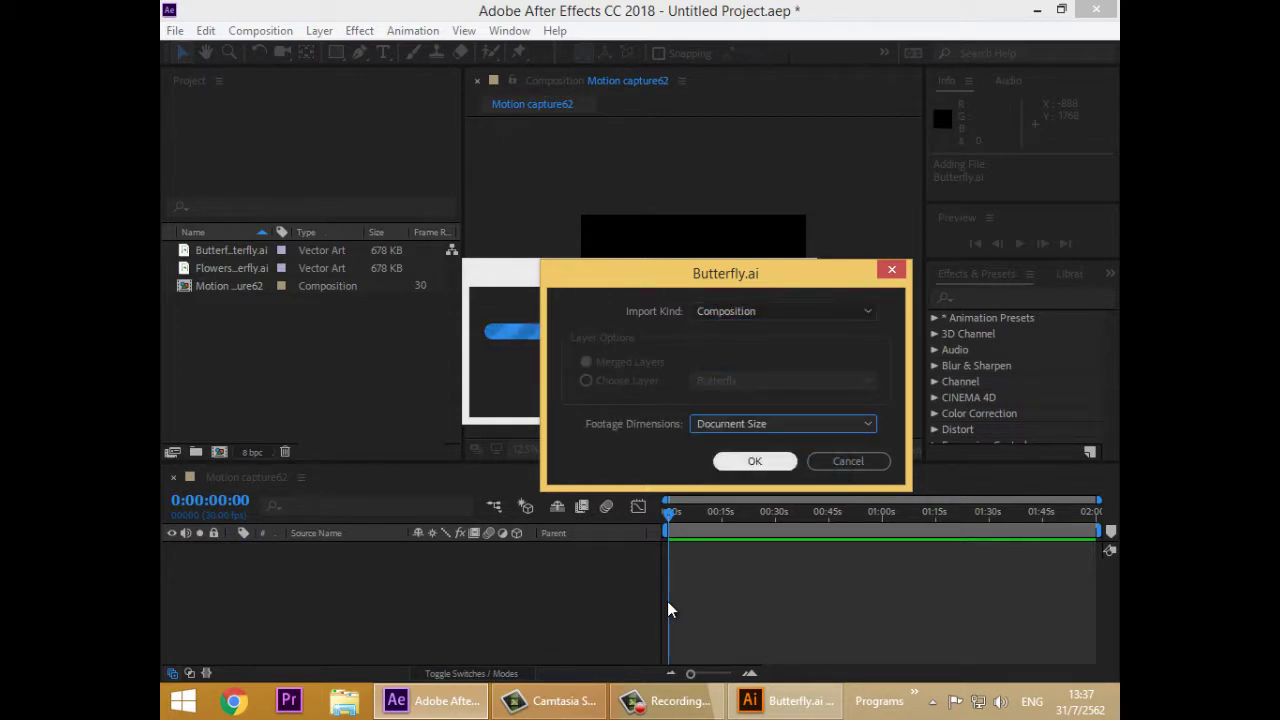
{"action": "key", "text": "Return"}
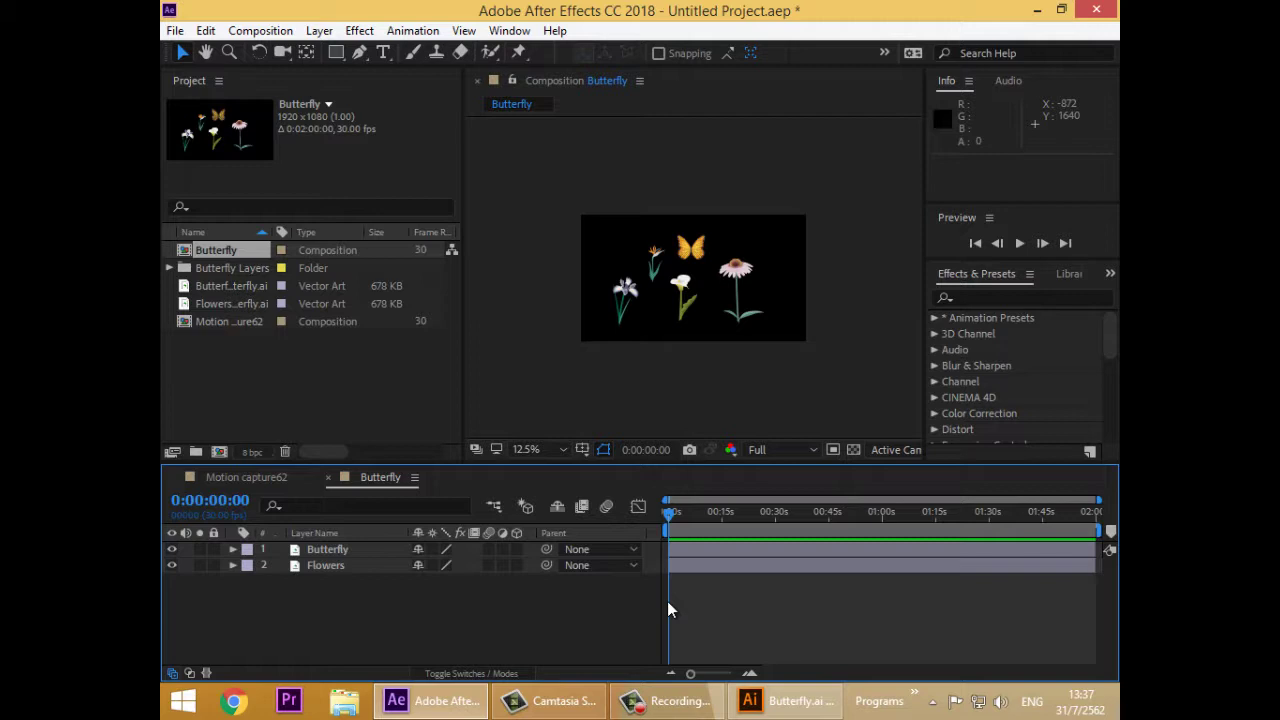
- Preview the two single-layer footage items, and delete the Butterfly composition and the Butterfly Layers folder from the project
{"action": "left_click", "coordinate": [231, 286]}
{"action": "left_click", "coordinate": [231, 304]}
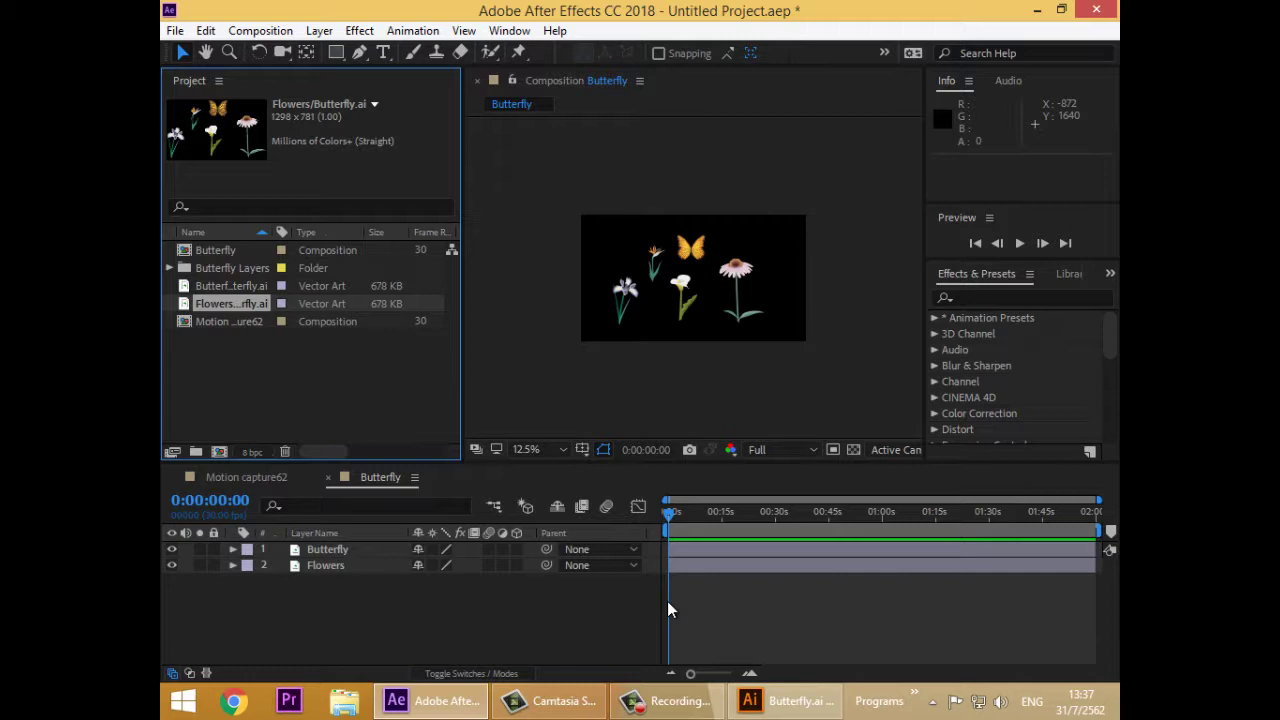
{"action": "key", "text": "Up"}
{"action": "key", "text": "Up"}
{"action": "key", "text": "Up"}
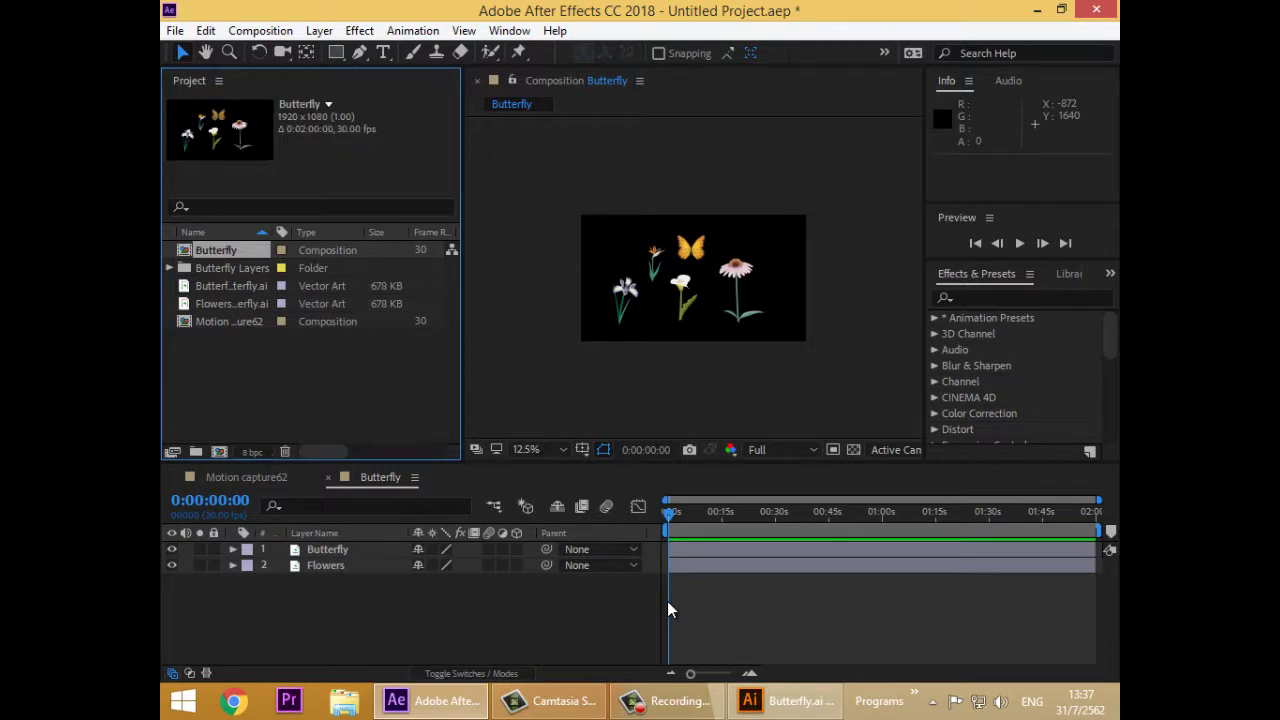
{"action": "key", "text": "Delete"}
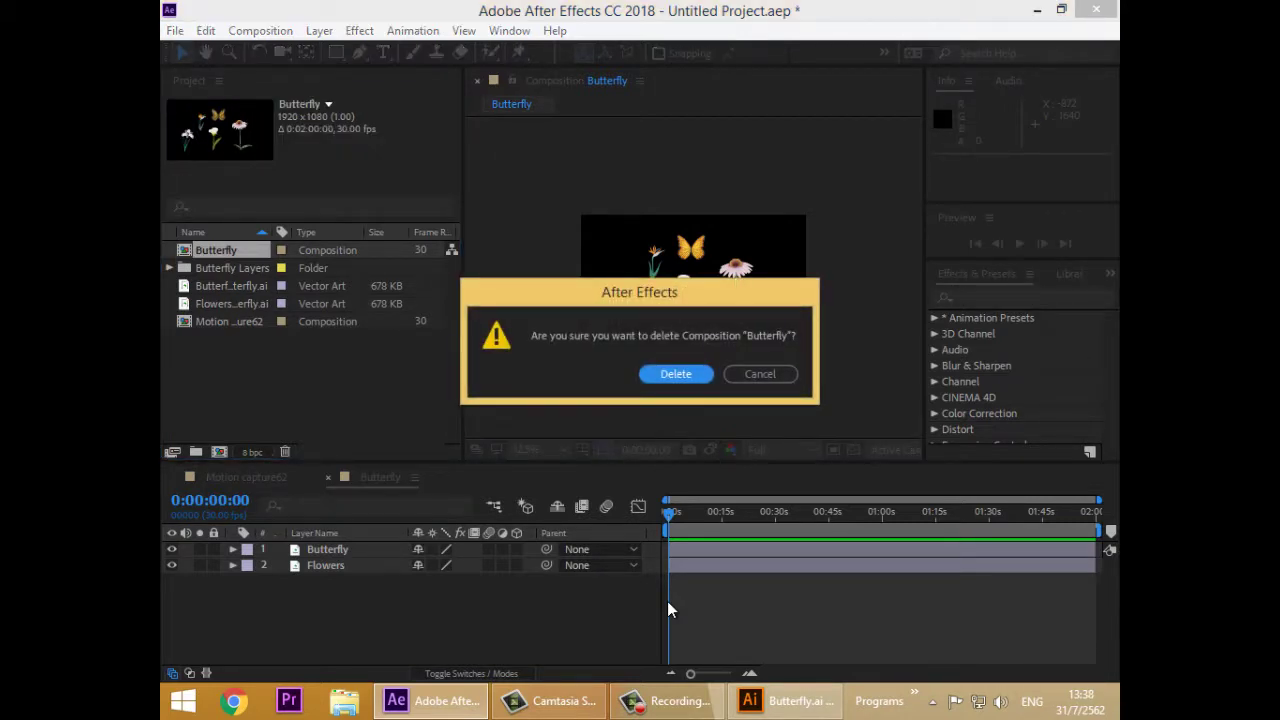
{"action": "key", "text": "Return"}
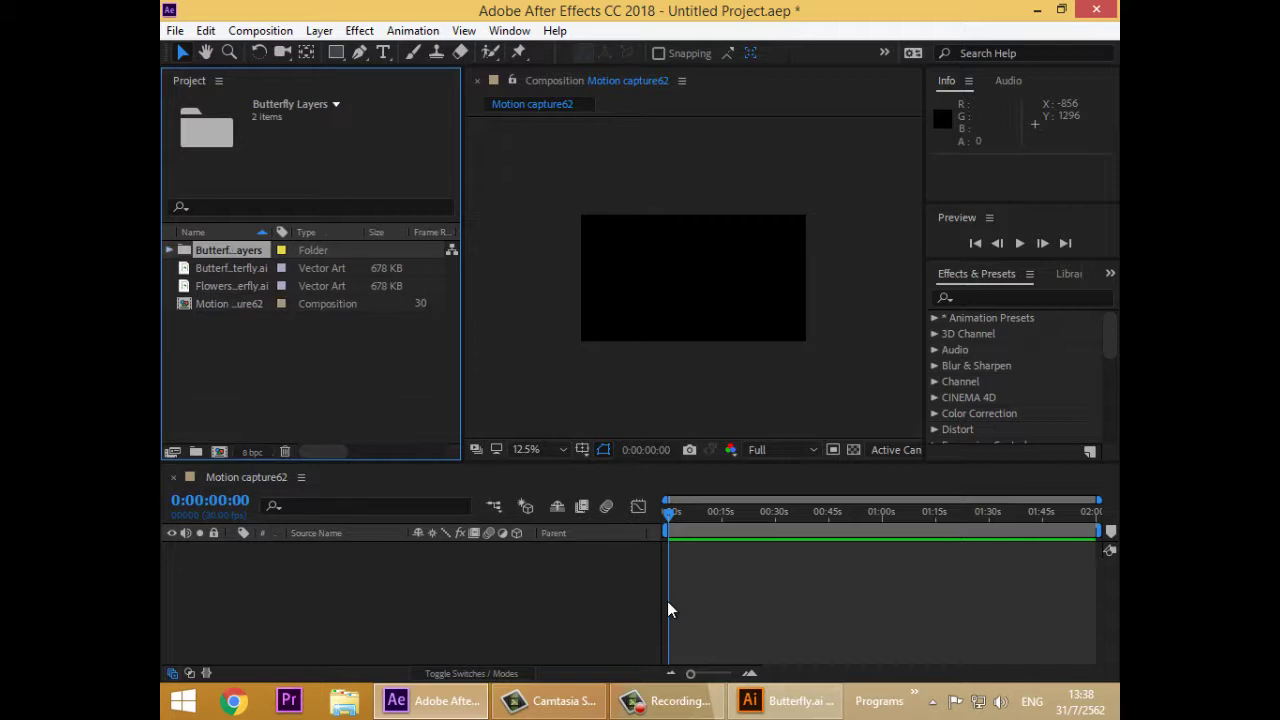
{"action": "key", "text": "Delete"}
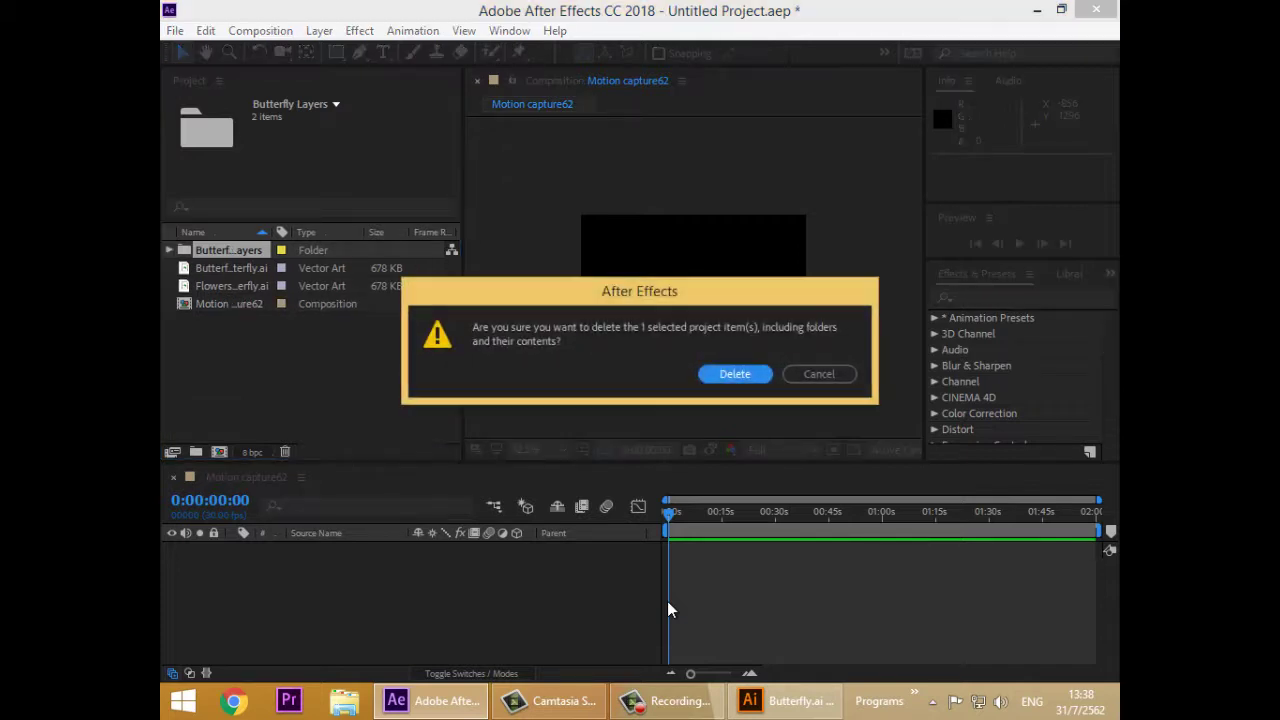
{"action": "key", "text": "Return"}
- Add the Flowers/Butterfly.ai footage twice as layers in the Motion capture62 timeline
{"action": "key", "text": "Down"}
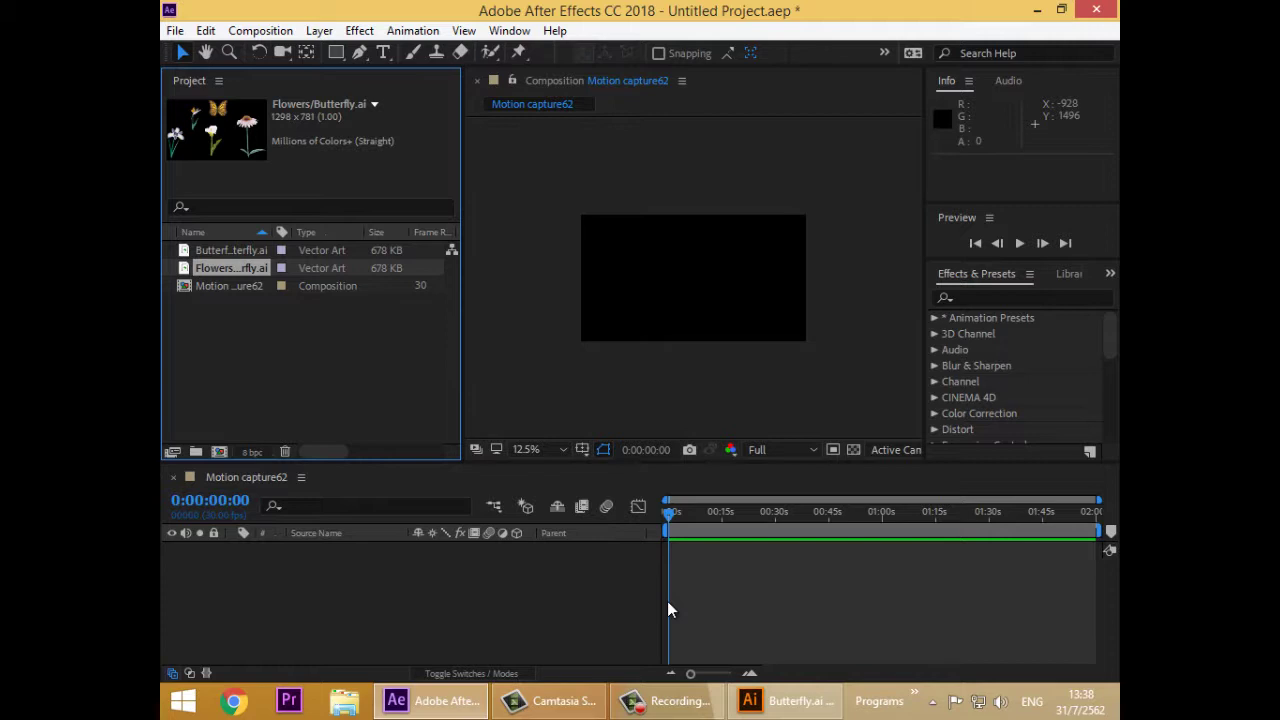
{"action": "key", "text": "ctrl+slash"}
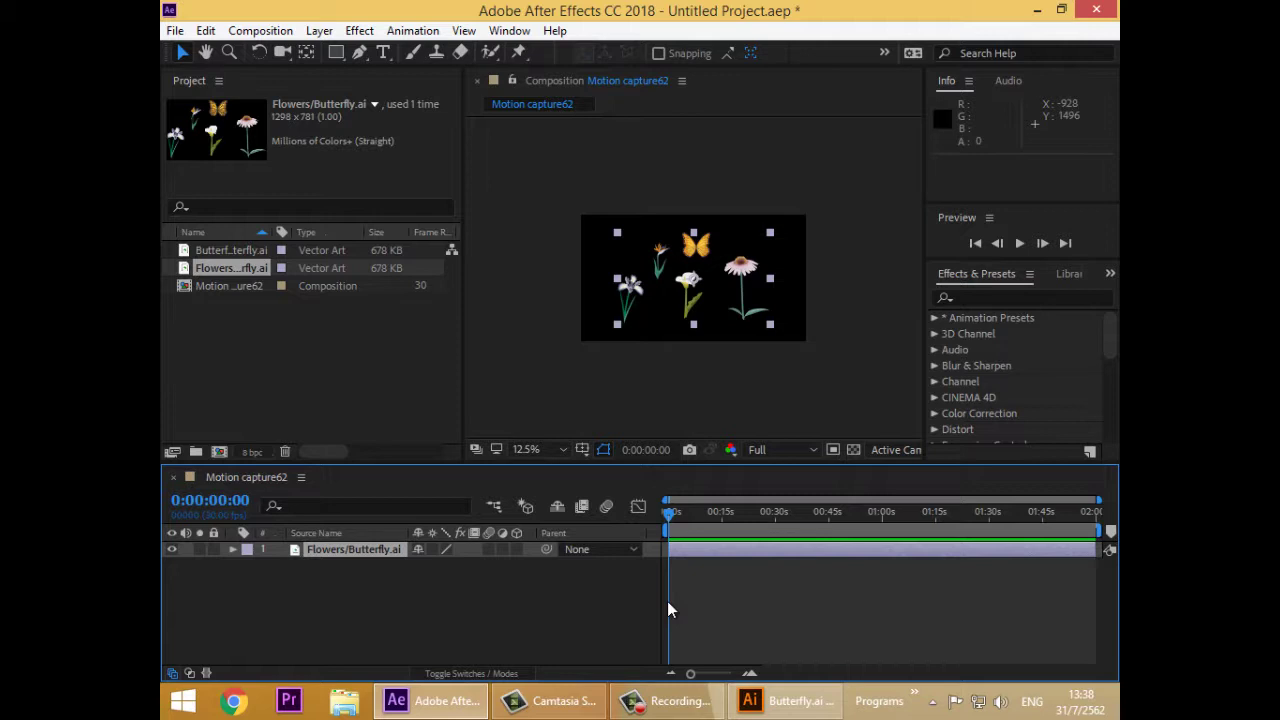
{"action": "key", "text": "Up"}
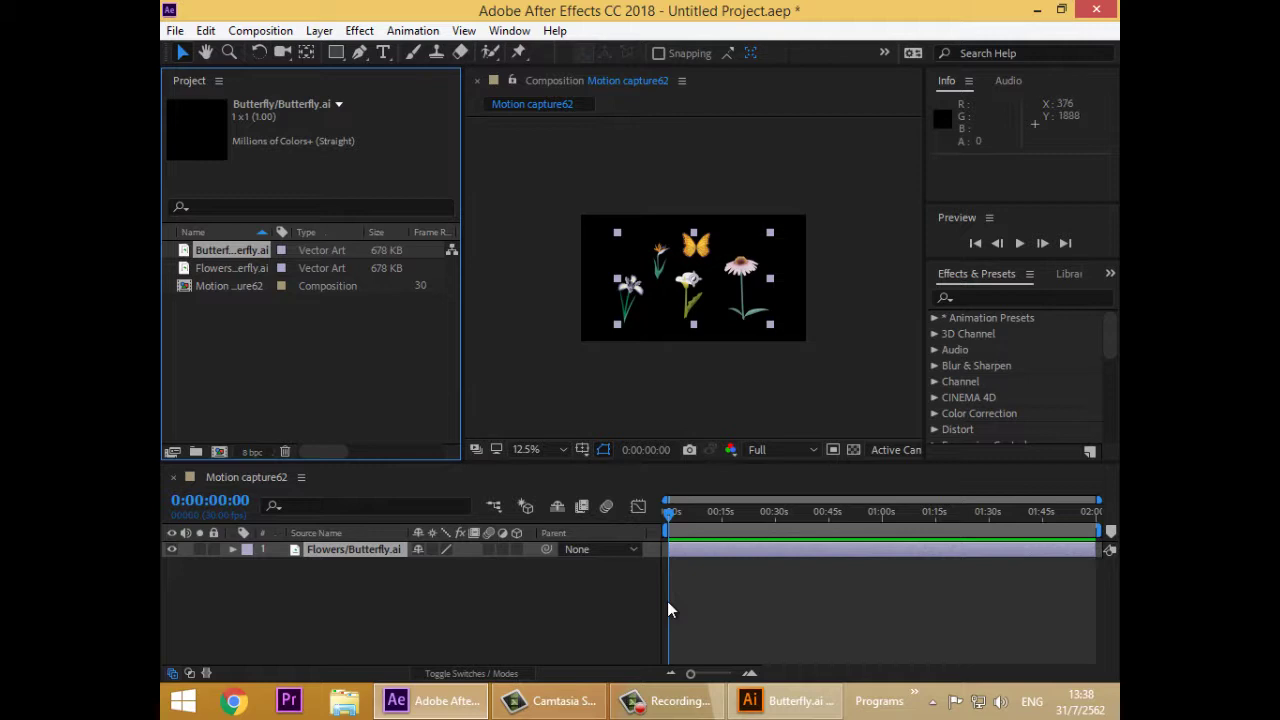
{"action": "left_click_drag", "start_coordinate": [231, 268], "coordinate": [290, 591]}
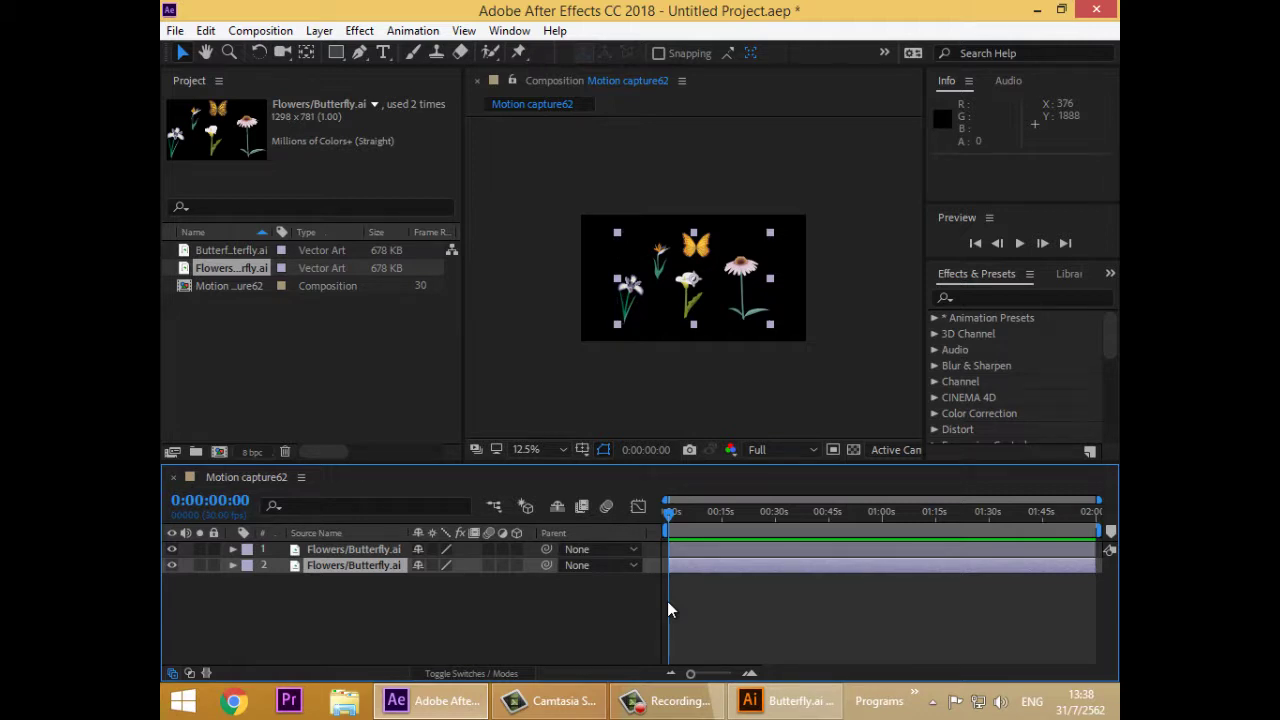
- Inspect the Butterfly footage and the lower Flowers/Butterfly.ai layer in its own viewer, and return to the Motion capture62 composition
{"action": "left_click", "coordinate": [231, 250]}
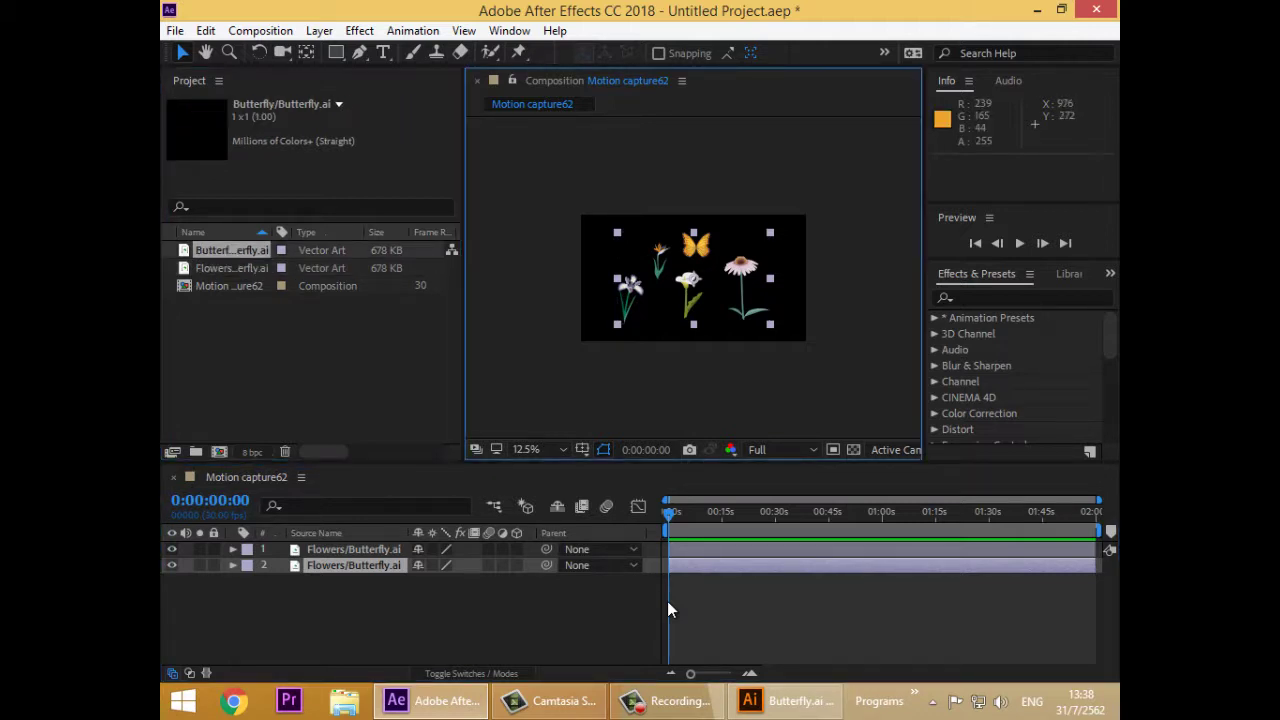
{"action": "double_click", "coordinate": [703, 249]}
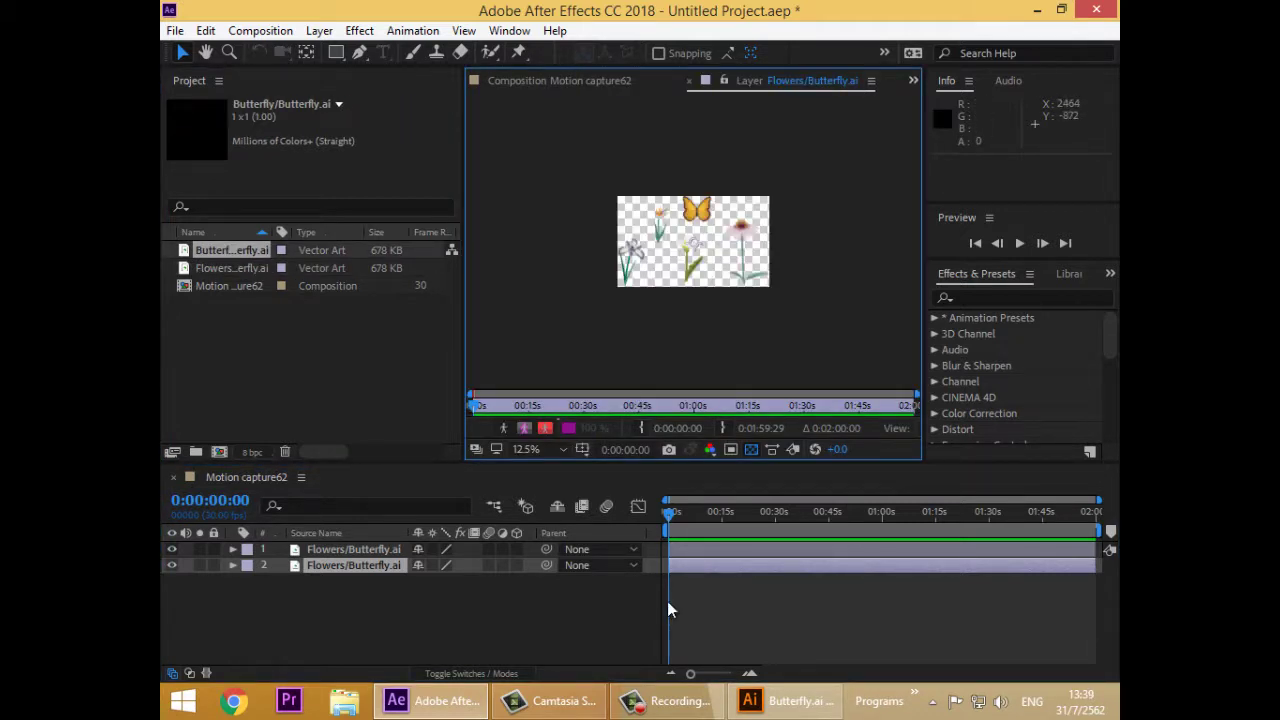
{"action": "left_click", "coordinate": [689, 81]}
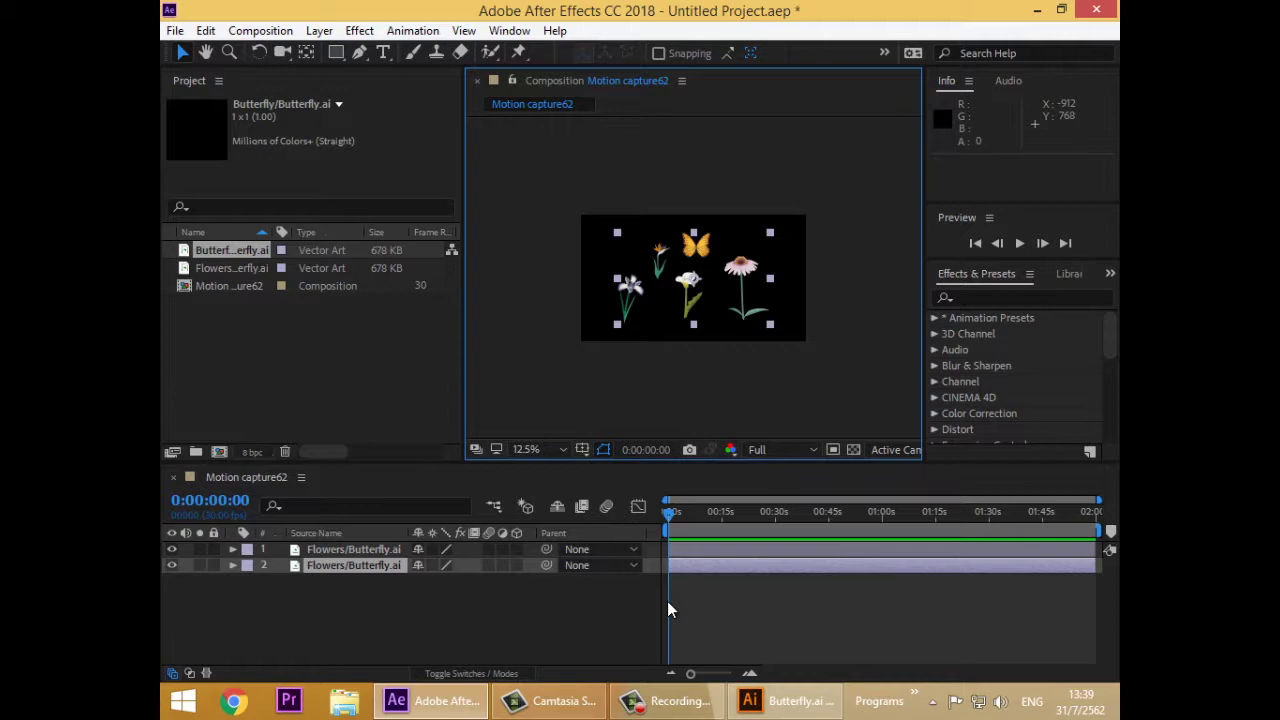
- Remove both Flowers/Butterfly.ai layers from the timeline and delete the Butterfly/Butterfly.ai footage from the project
{"action": "key", "text": "Delete"}
{"action": "key", "text": "Delete"}
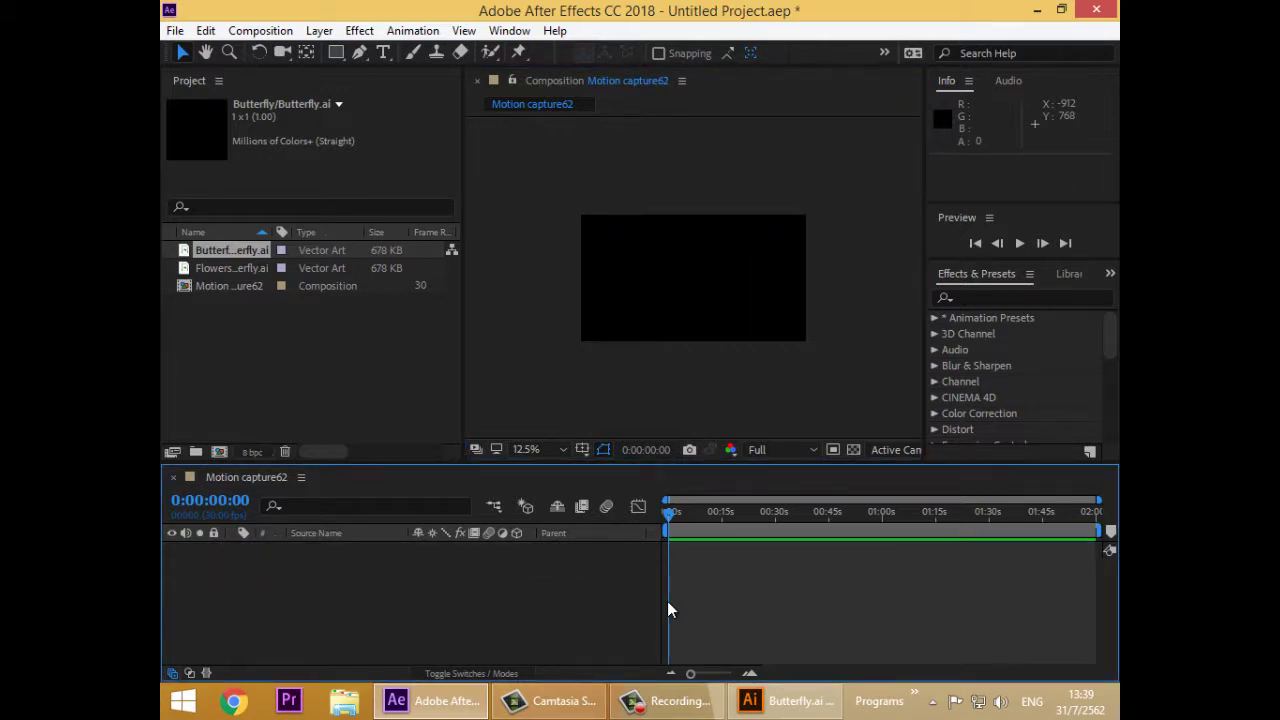
{"action": "key", "text": "ctrl+0"}
{"action": "key", "text": "Delete"}
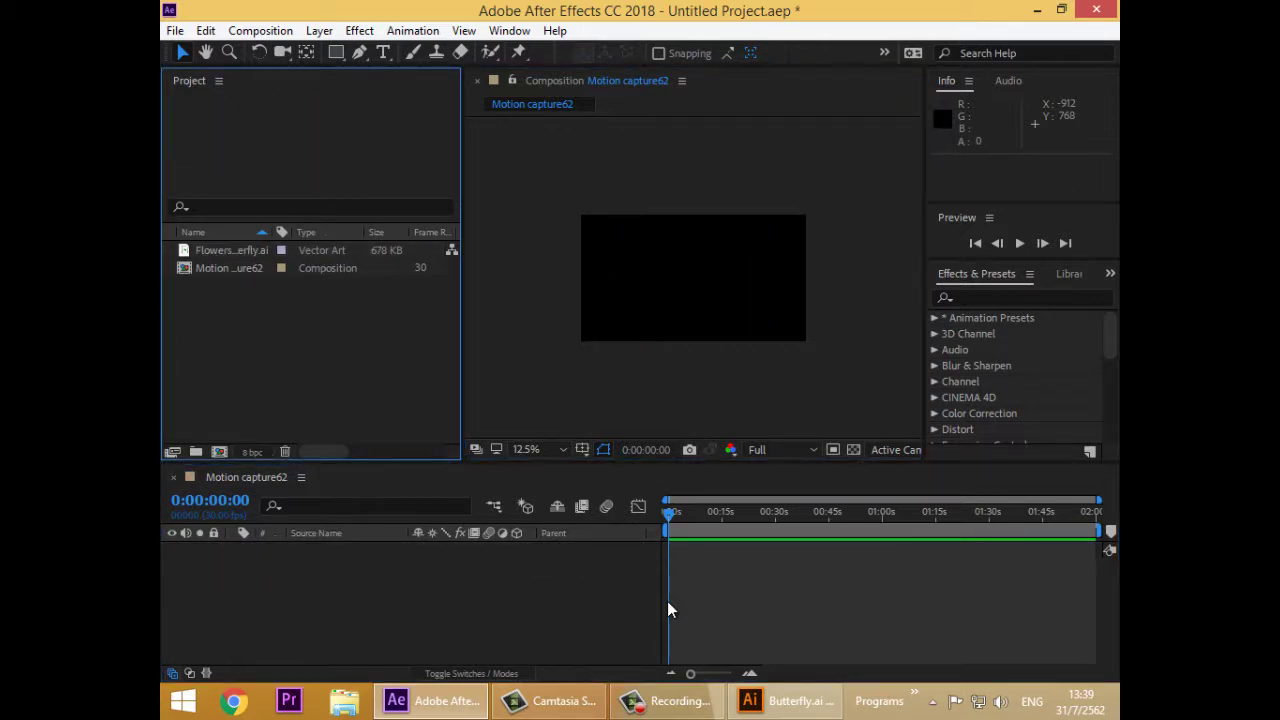
- Delete the Flowers/Butterfly.ai footage from the project and import Butterfly.ai from the W2 folder as a Composition
{"action": "left_click", "coordinate": [231, 250]}
{"action": "key", "text": "Delete"}
{"action": "right_click", "coordinate": [272, 333]}
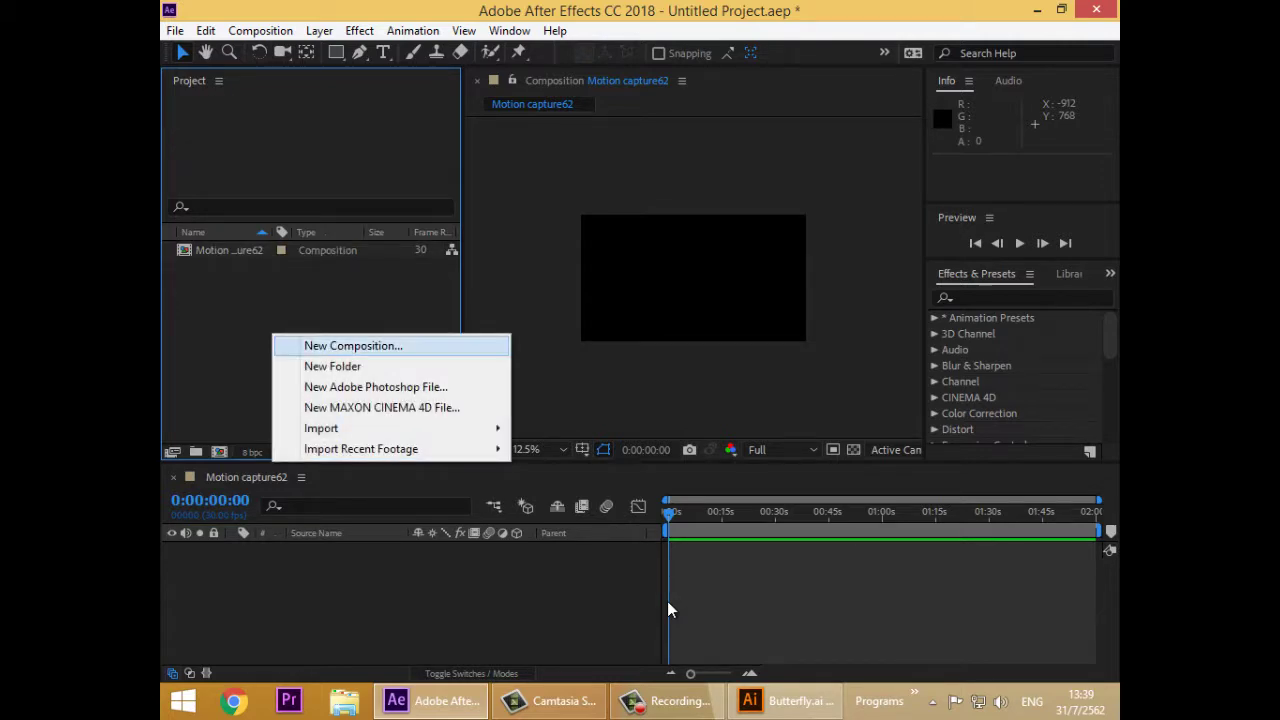
{"action": "mouse_move", "coordinate": [322, 428]}
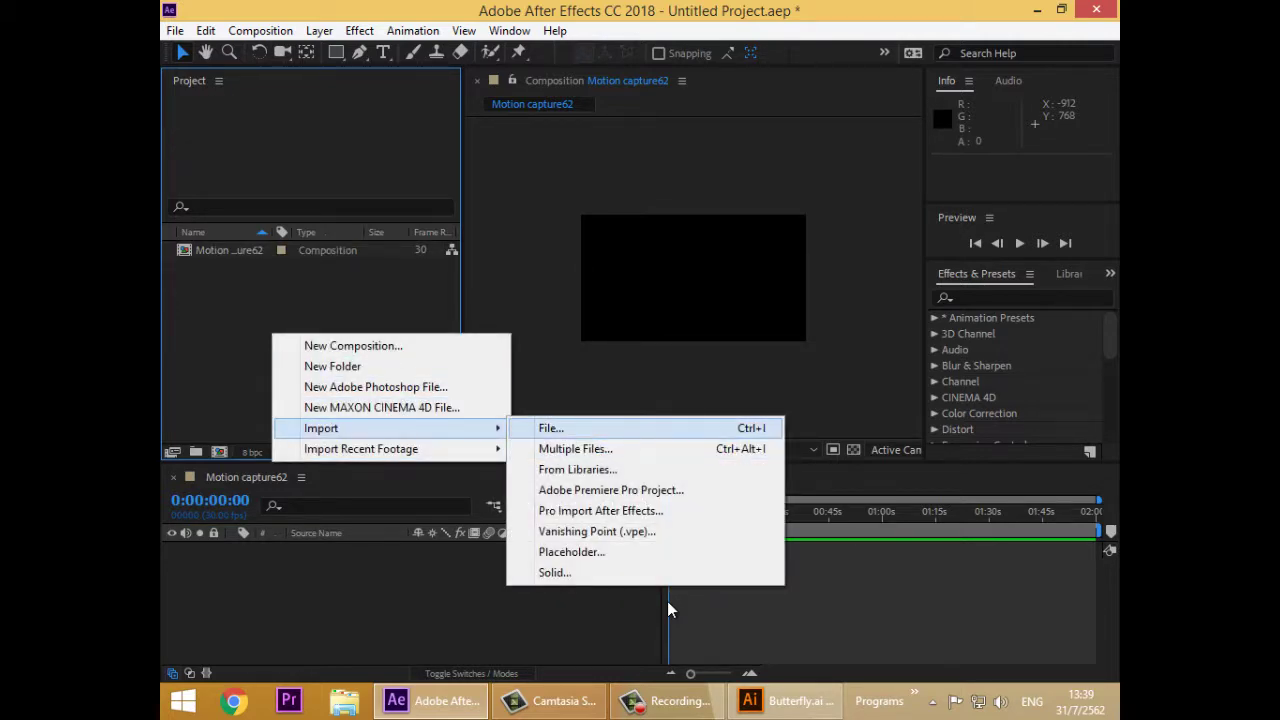
{"action": "key", "text": "Return"}
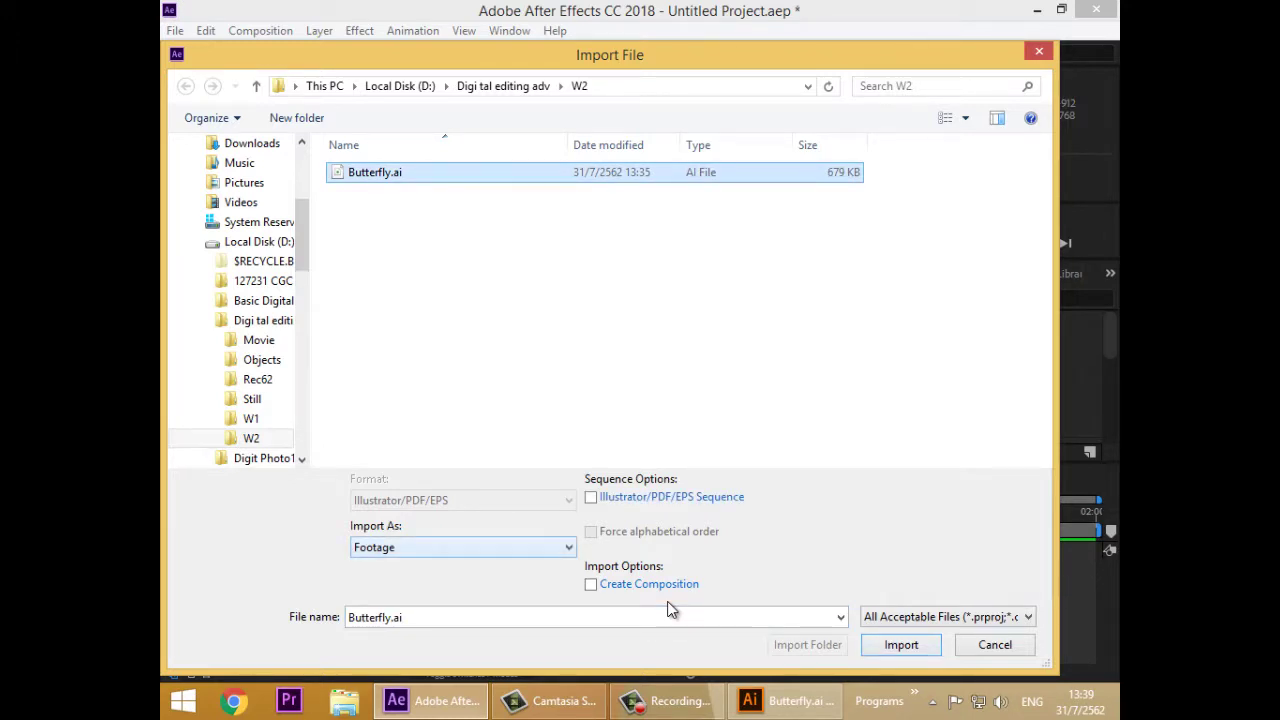
{"action": "key", "text": "alt+Down"}
{"action": "key", "text": "Down"}
{"action": "key", "text": "Down"}
{"action": "key", "text": "Return"}
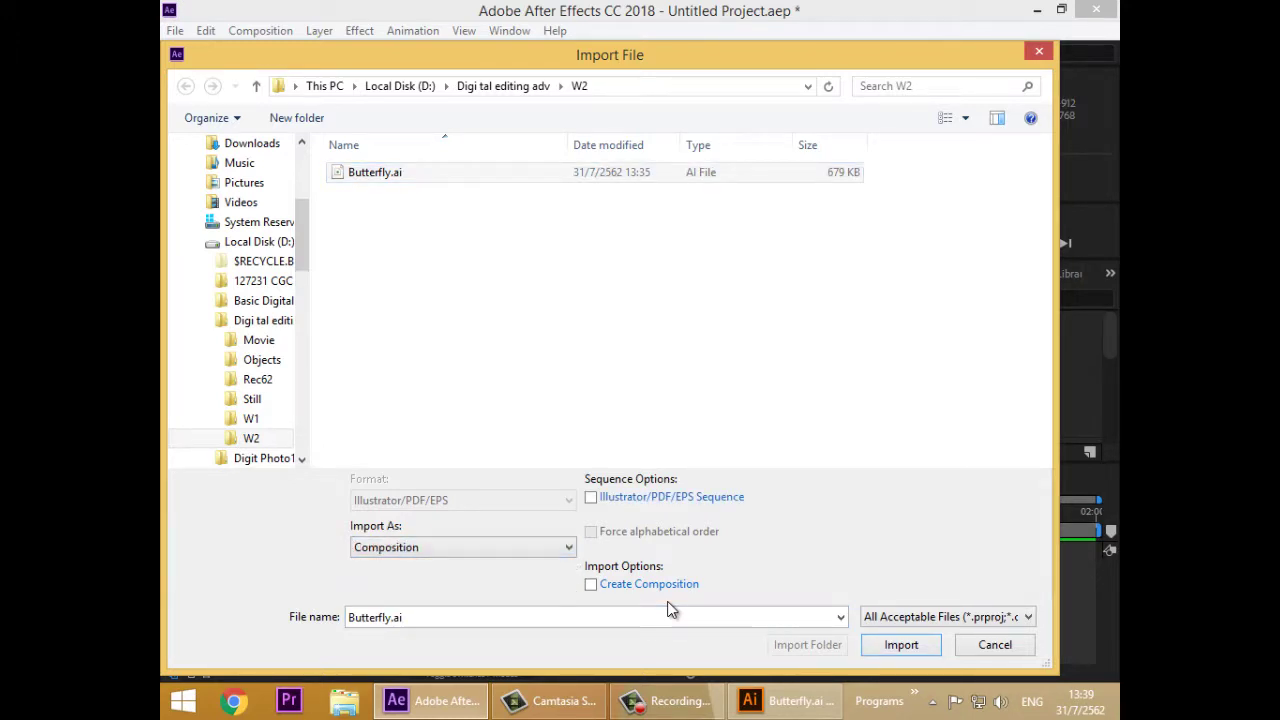
{"action": "key", "text": "Return"}
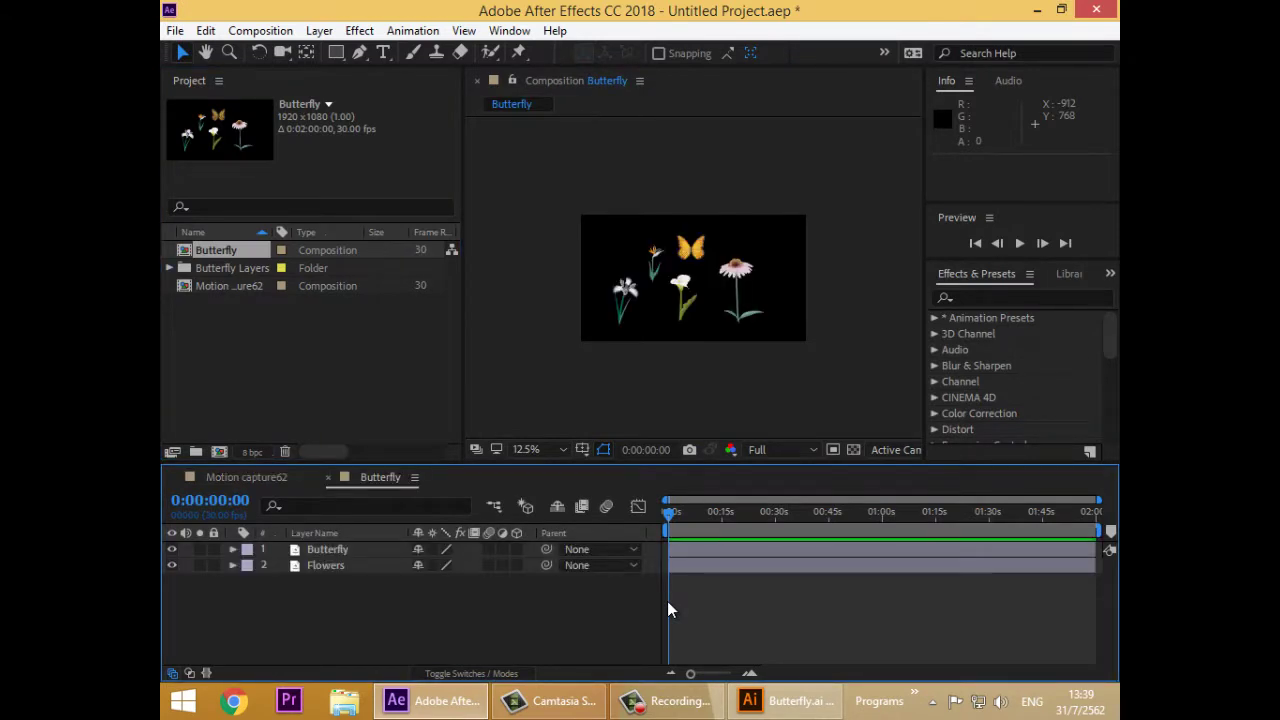
- Toggle the visibility of the Butterfly and Flowers layers in the Butterfly composition to check which artwork each one holds
{"action": "key", "text": "ctrl+alt+shift+v"}
{"action": "key", "text": "ctrl+alt+shift+v"}
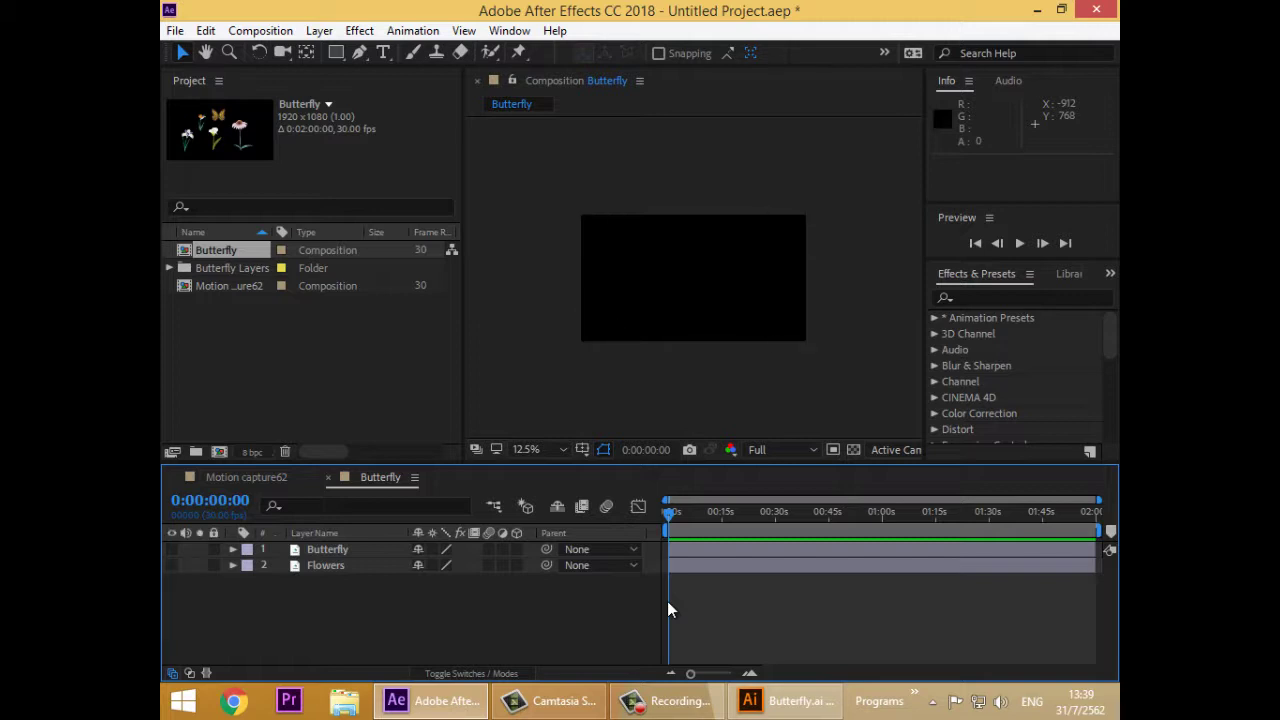
{"action": "key", "text": "ctrl+z"}
{"action": "key", "text": "ctrl+z"}
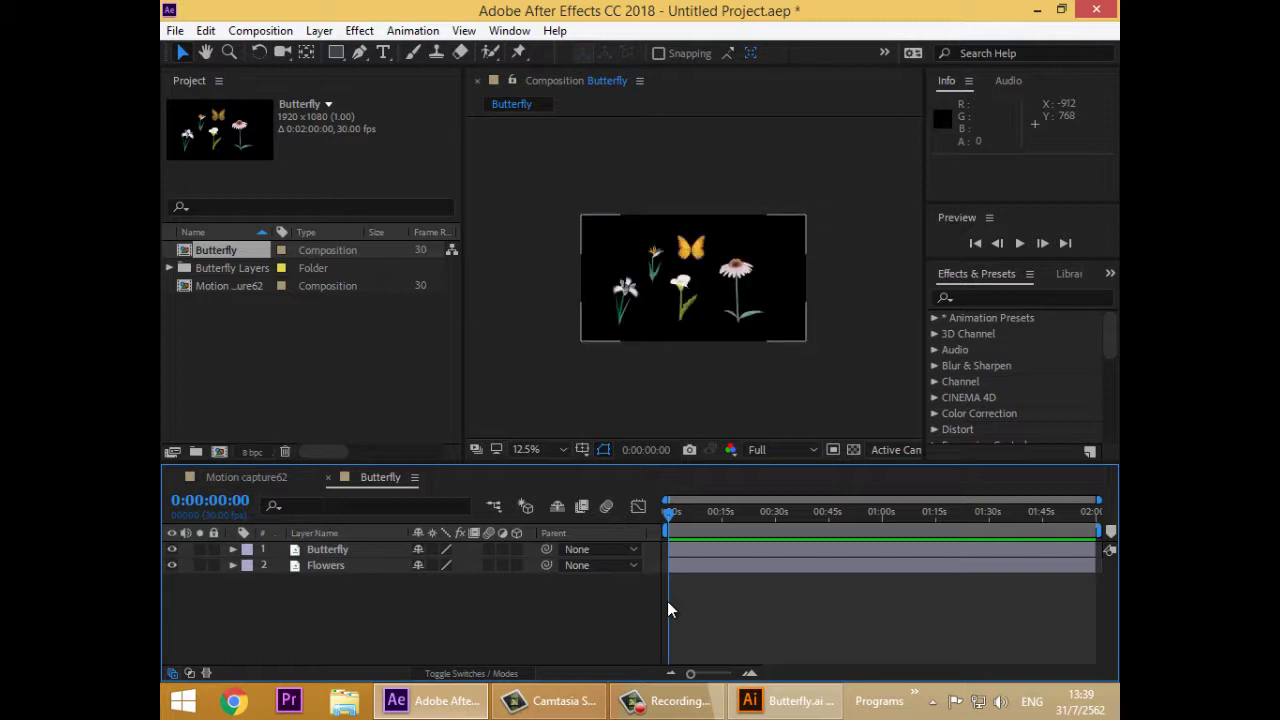
{"action": "key", "text": "ctrl+alt+shift+v"}
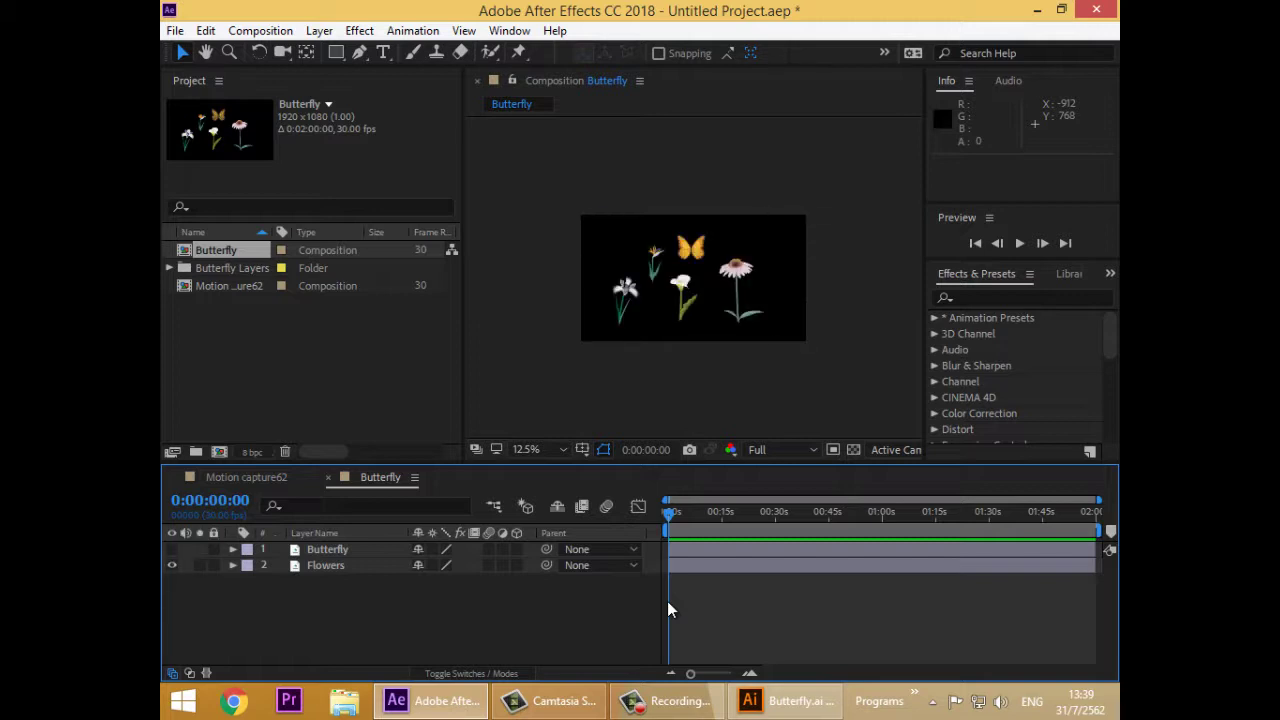
{"action": "key", "text": "ctrl+alt+shift+v"}
{"action": "key", "text": "ctrl+z"}
{"action": "key", "text": "KP_2"}
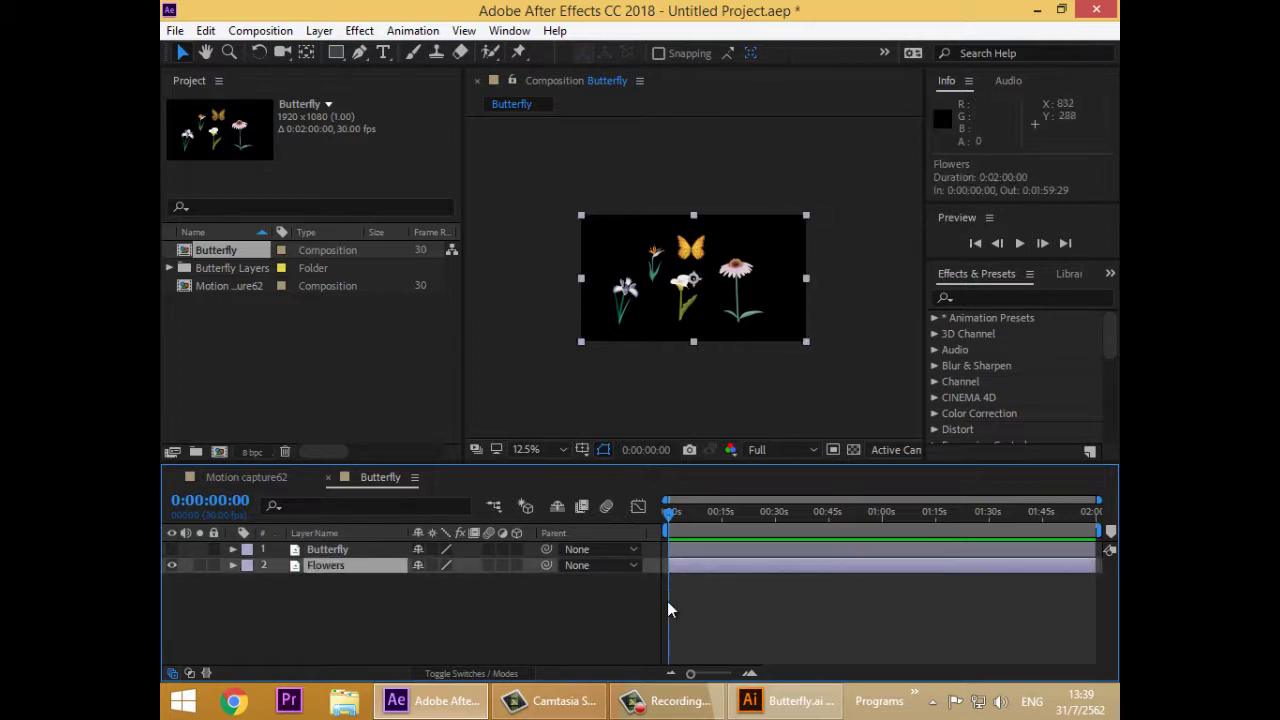
- In Illustrator, remove the butterfly from the Flowers layer and place a butterfly symbol on the Butterfly layer, above the white calla lily
{"action": "key", "text": "alt+Tab"}
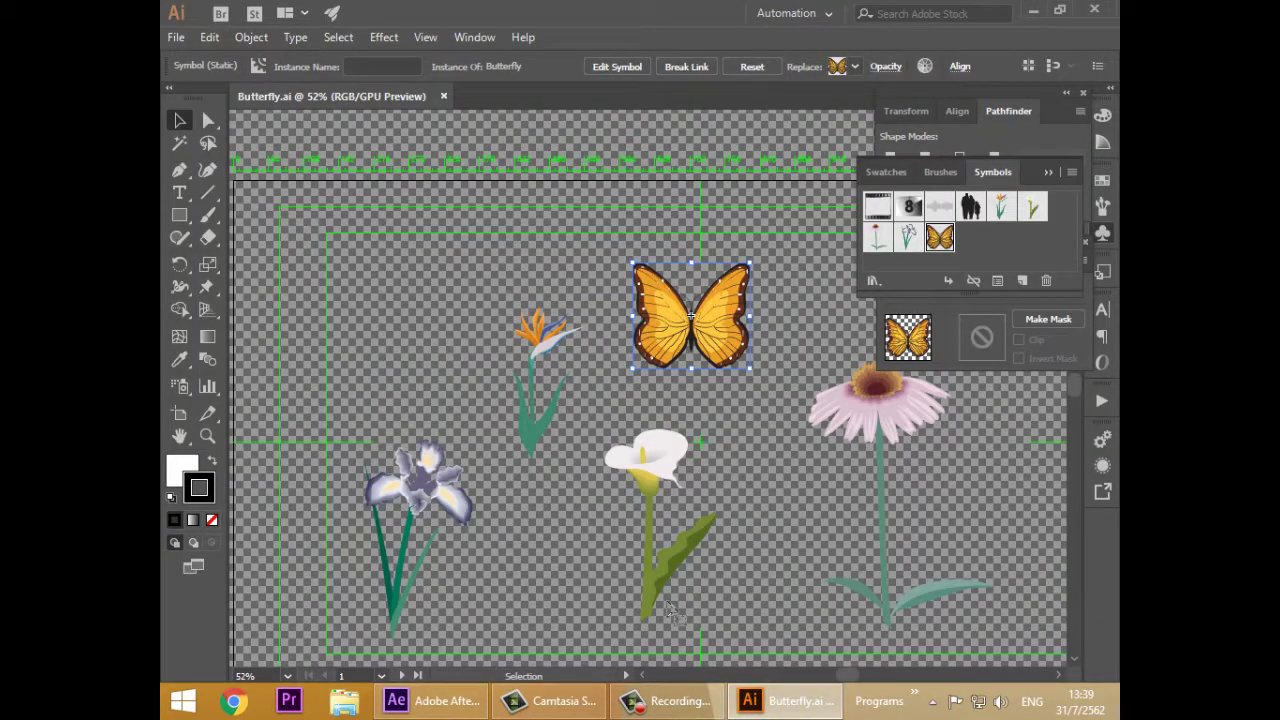
{"action": "key", "text": "F7"}
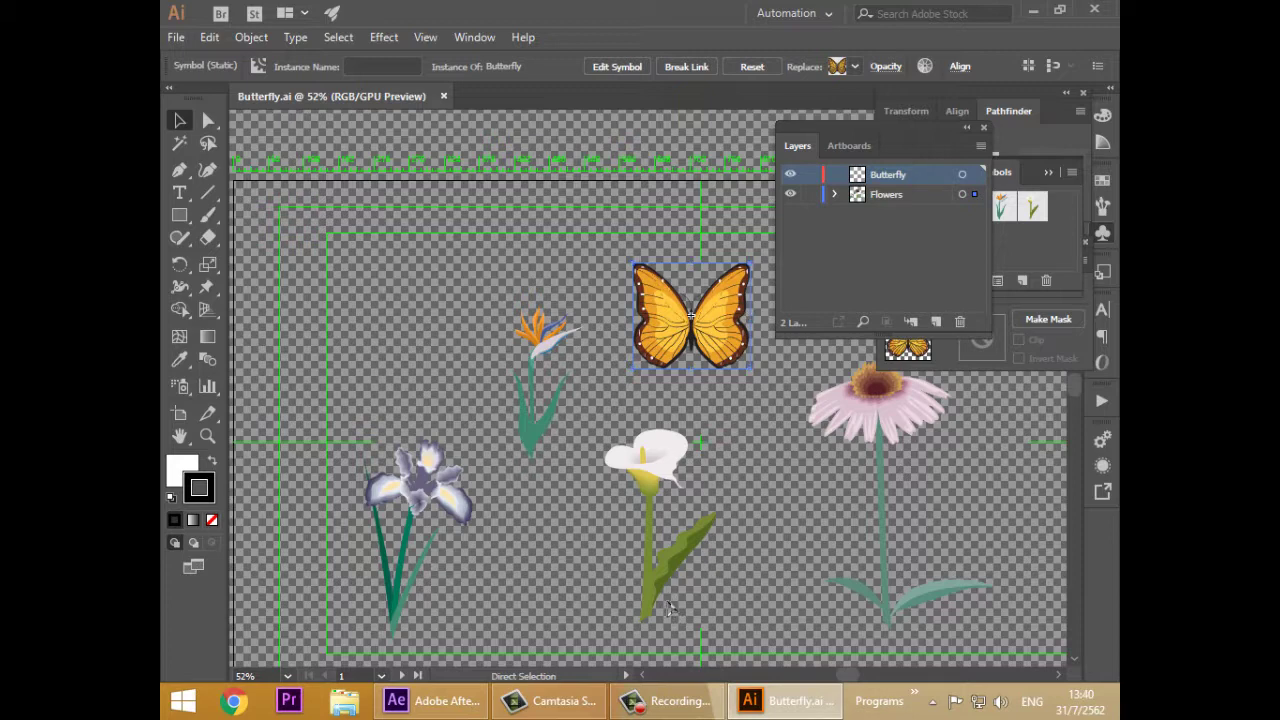
{"action": "key", "text": "Delete"}
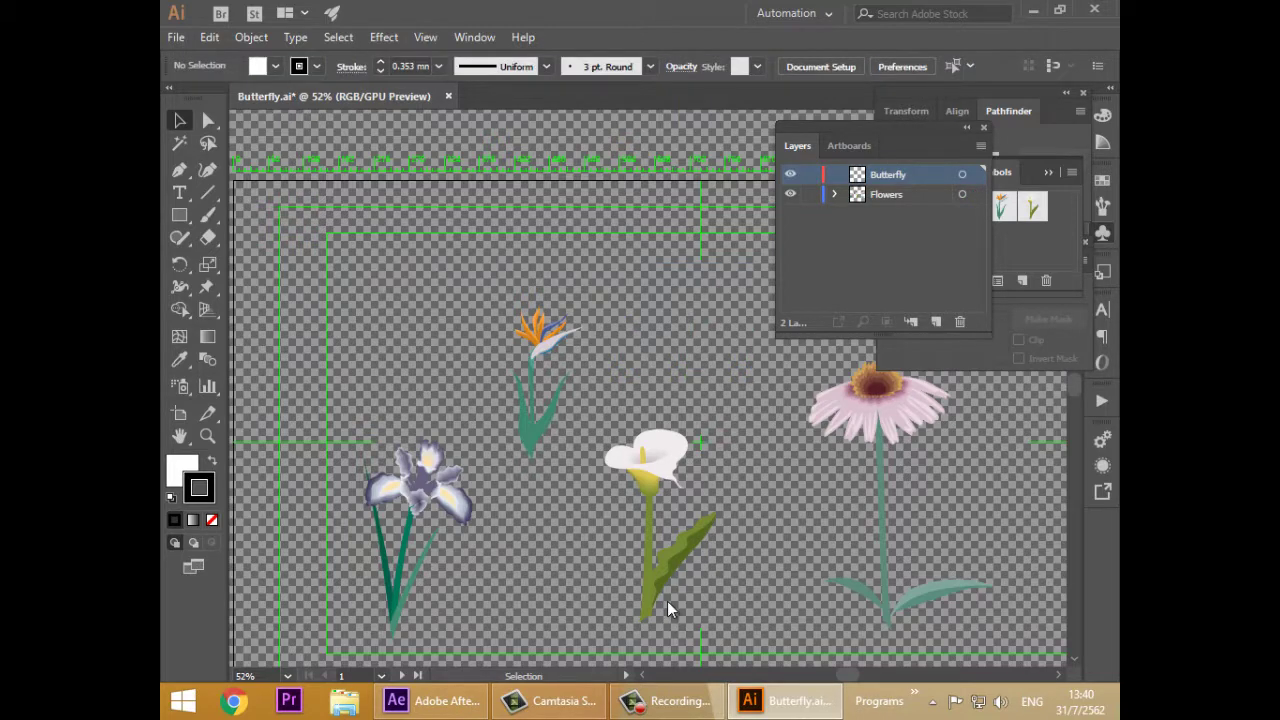
{"action": "key", "text": "ctrl+z"}
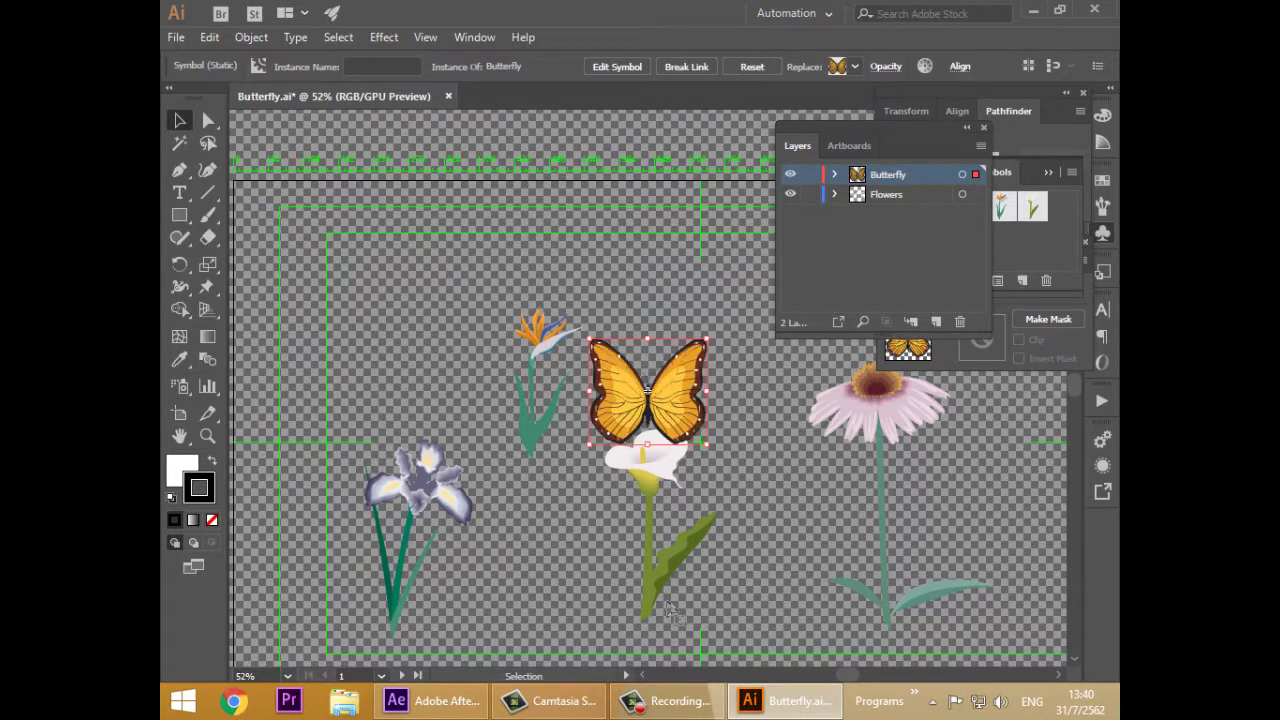
{"action": "left_click_drag", "start_coordinate": [647, 390], "coordinate": [655, 305]}
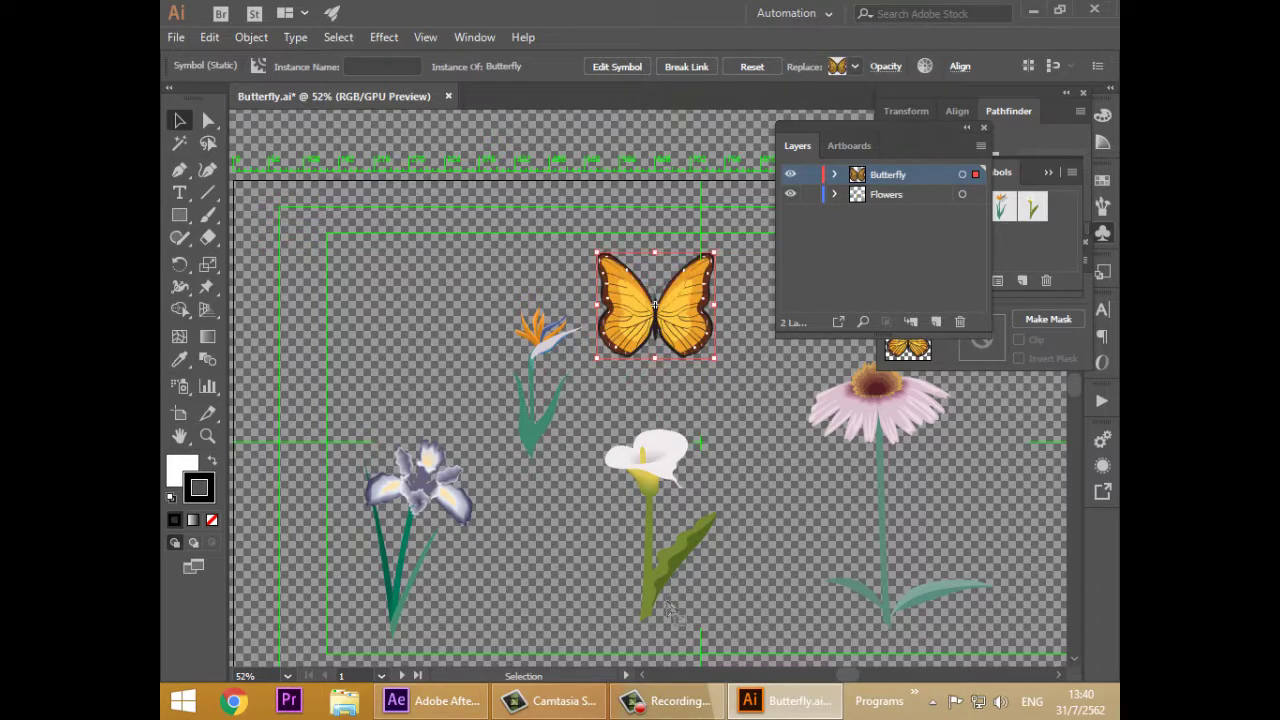
- Save the edited Butterfly.ai document
{"action": "key", "text": "alt+f"}
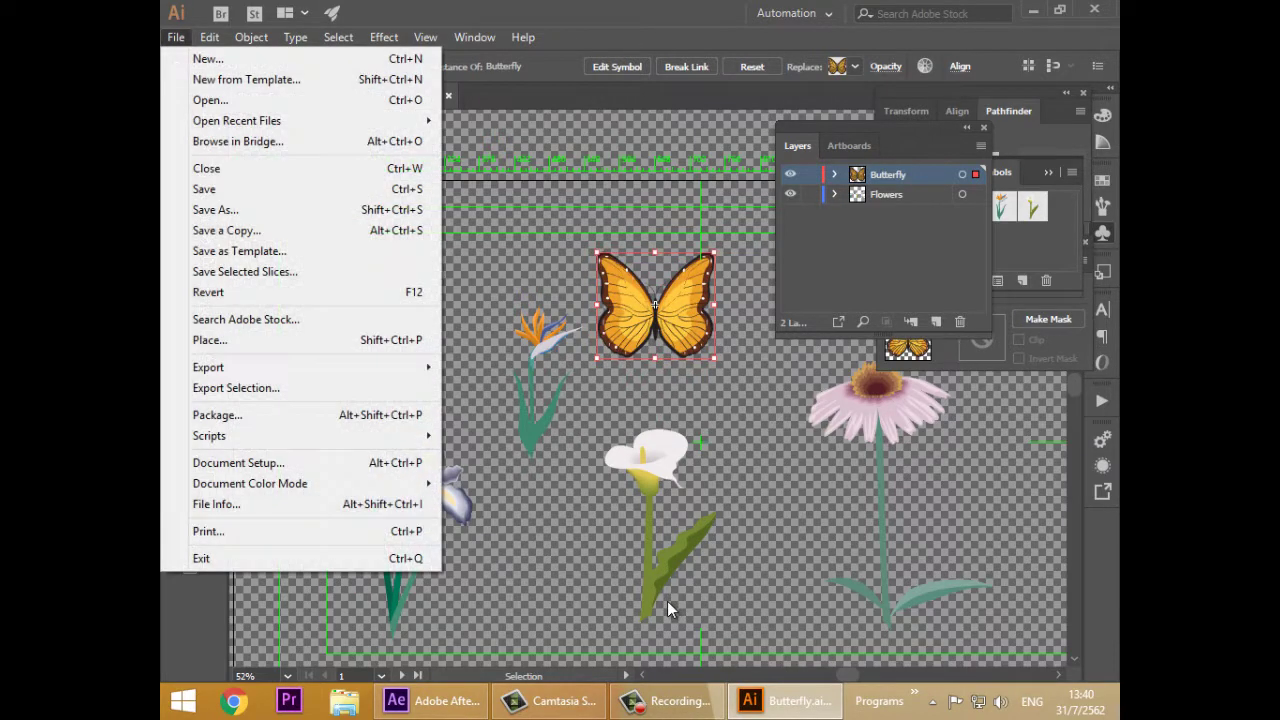
{"action": "key", "text": "Down"}
{"action": "key", "text": "Down"}
{"action": "key", "text": "Down"}
{"action": "key", "text": "Down"}
{"action": "key", "text": "Down"}
{"action": "key", "text": "Down"}
{"action": "key", "text": "Down"}
{"action": "key", "text": "Return"}
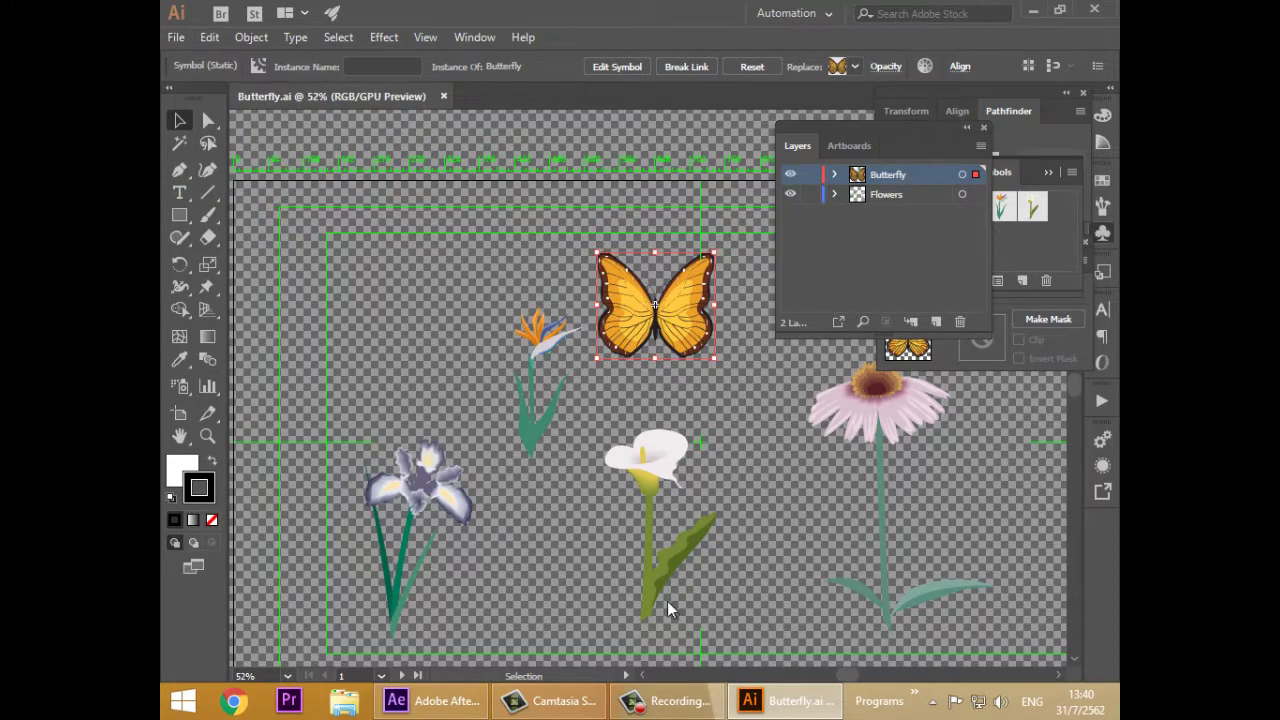
- Switch to After Effects, make the Butterfly layer visible in the Butterfly composition, and check both updated layers
{"action": "key", "text": "F10"}
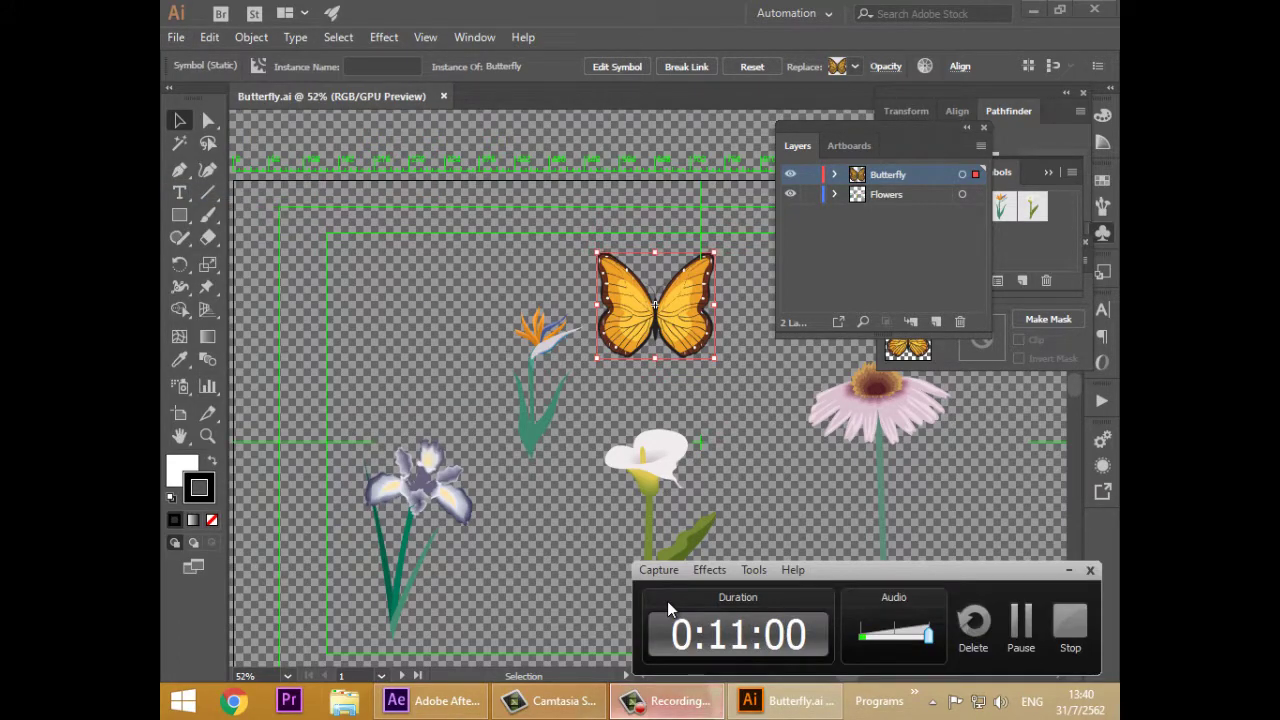
{"action": "key", "text": "alt+Tab"}
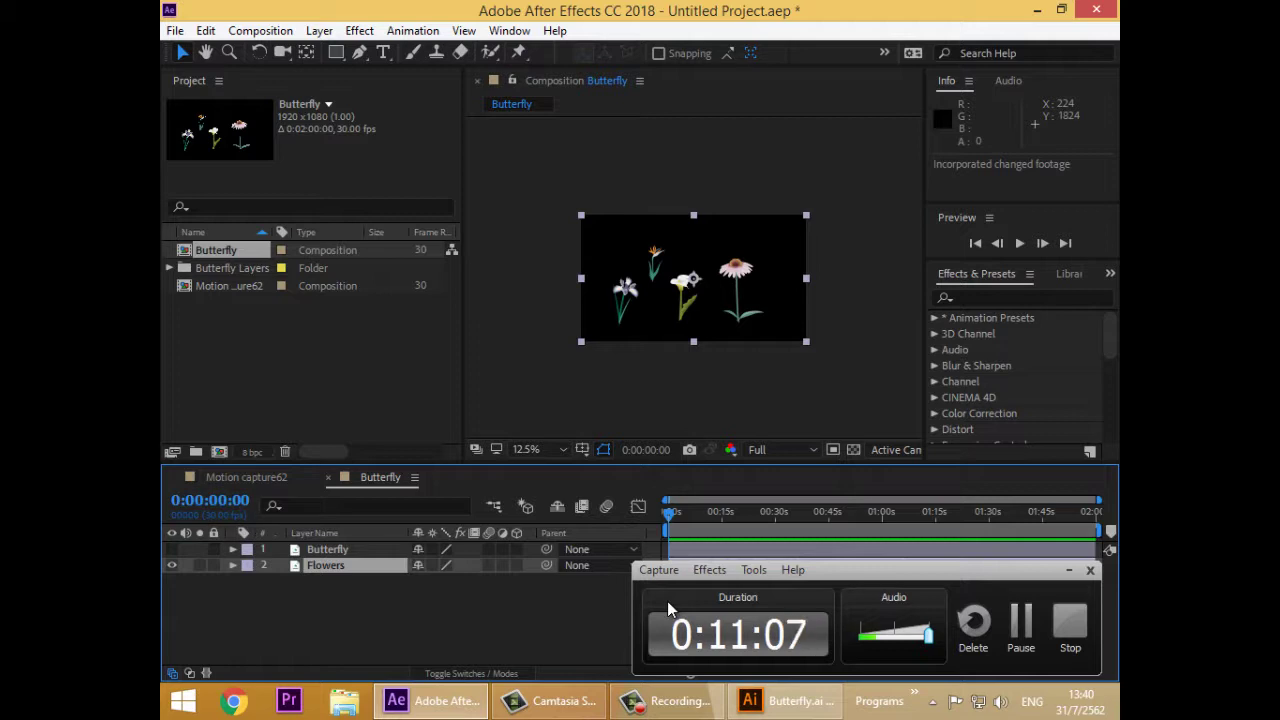
{"action": "left_click", "coordinate": [172, 549]}
{"action": "left_click", "coordinate": [172, 549]}
{"action": "left_click", "coordinate": [172, 549]}
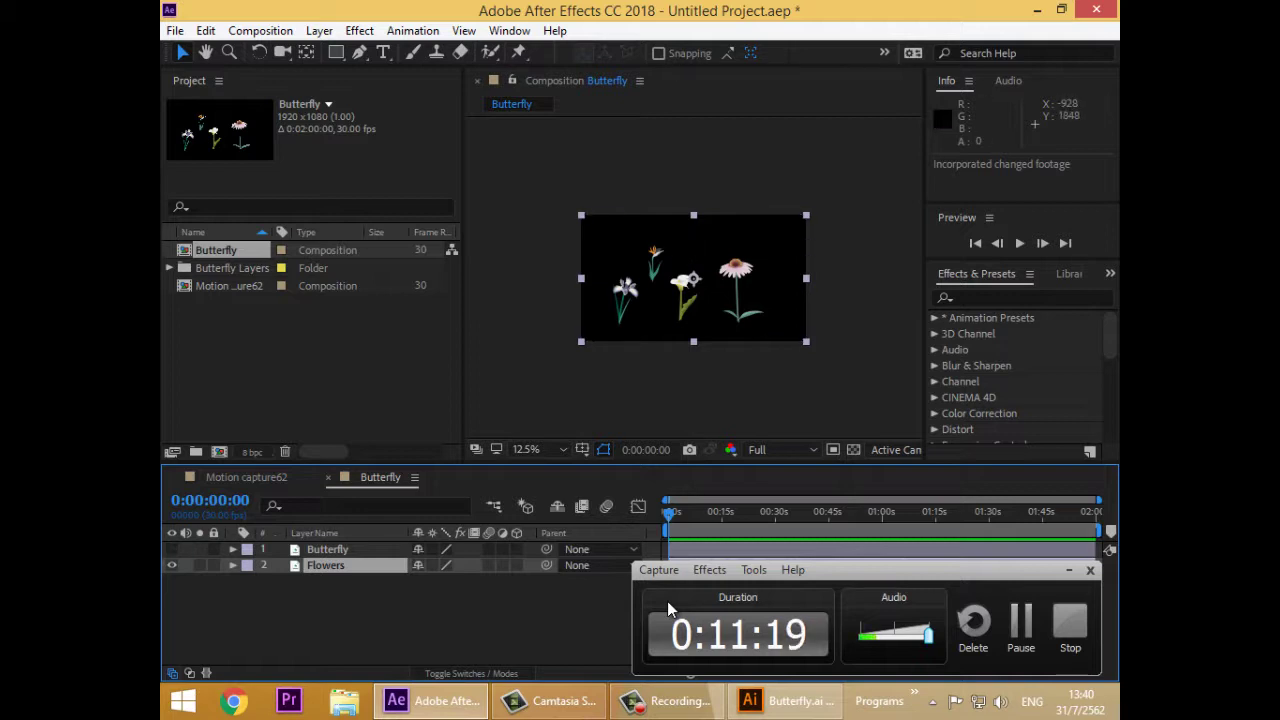
{"action": "key", "text": "ctrl+Up"}
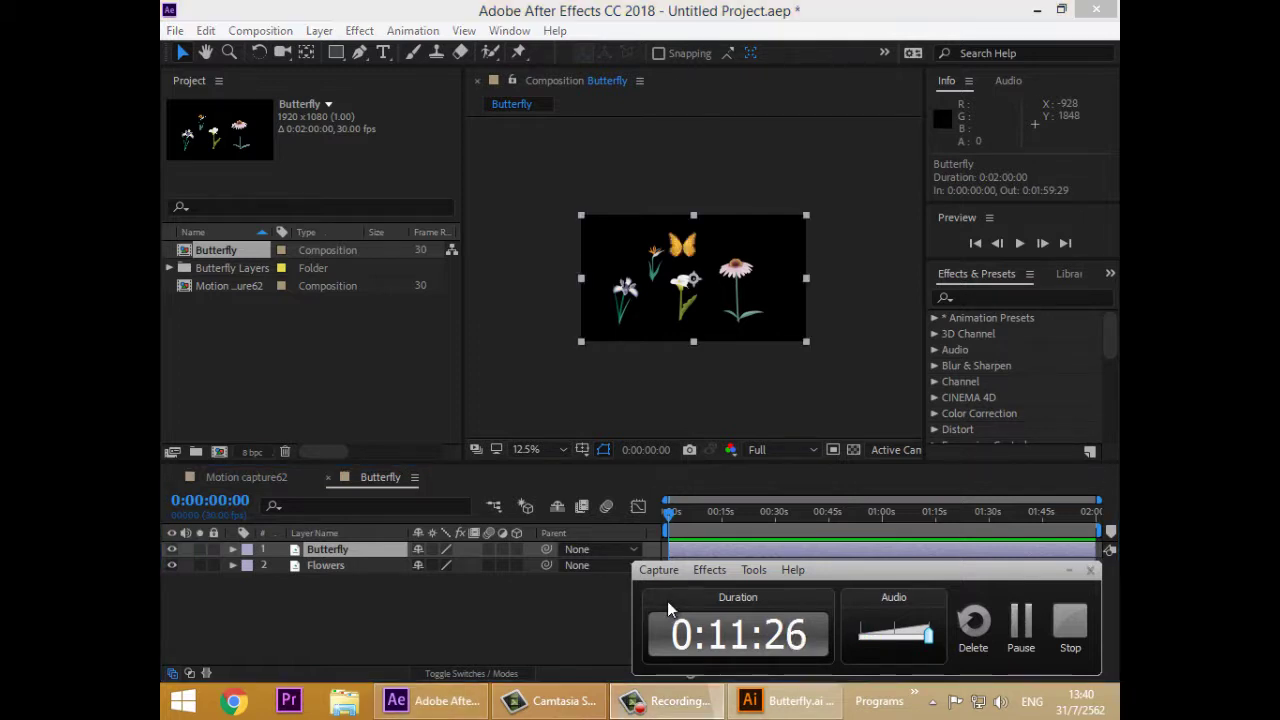
{"action": "left_click", "coordinate": [670, 610]}
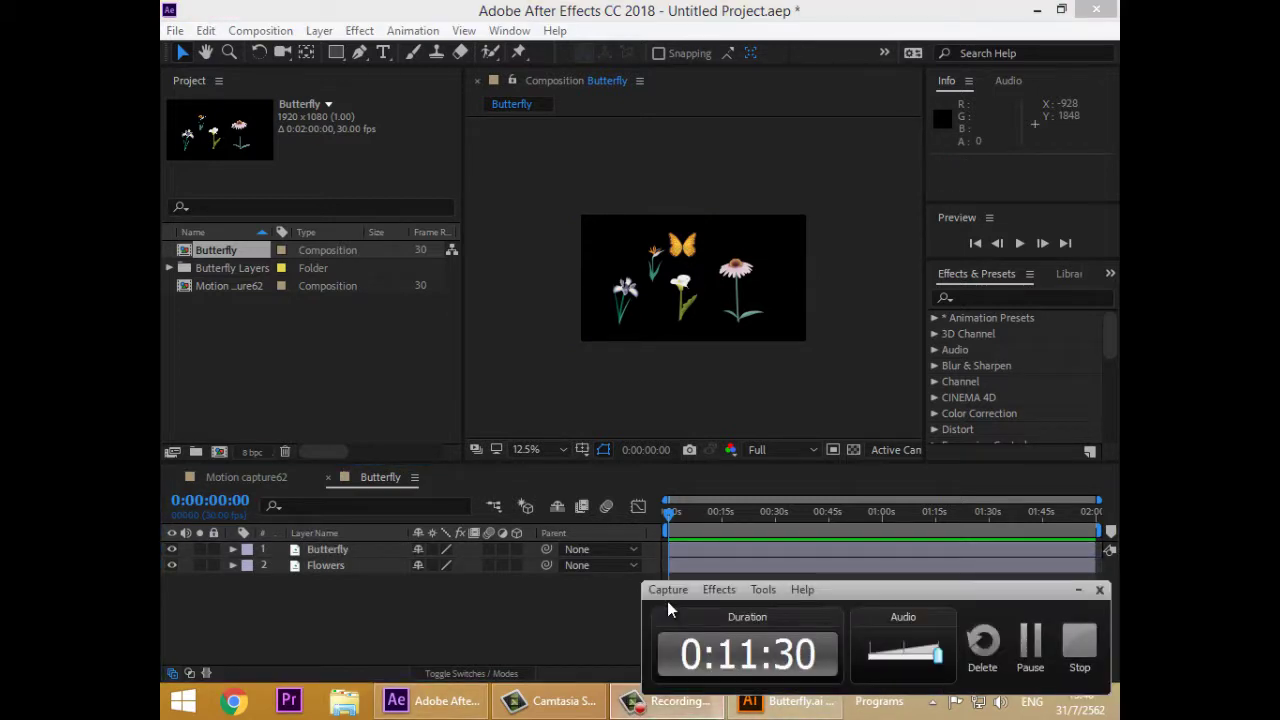
{"action": "left_click", "coordinate": [670, 610]}
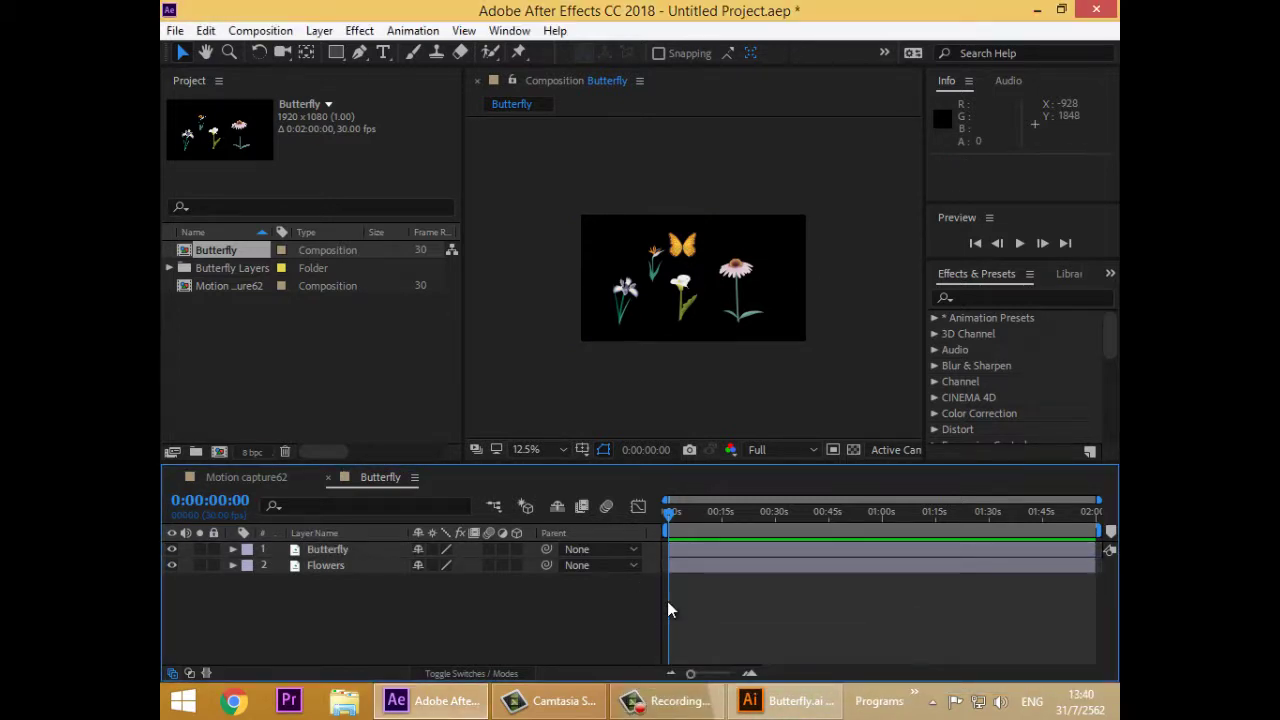
{"action": "key", "text": "ctrl+Down"}
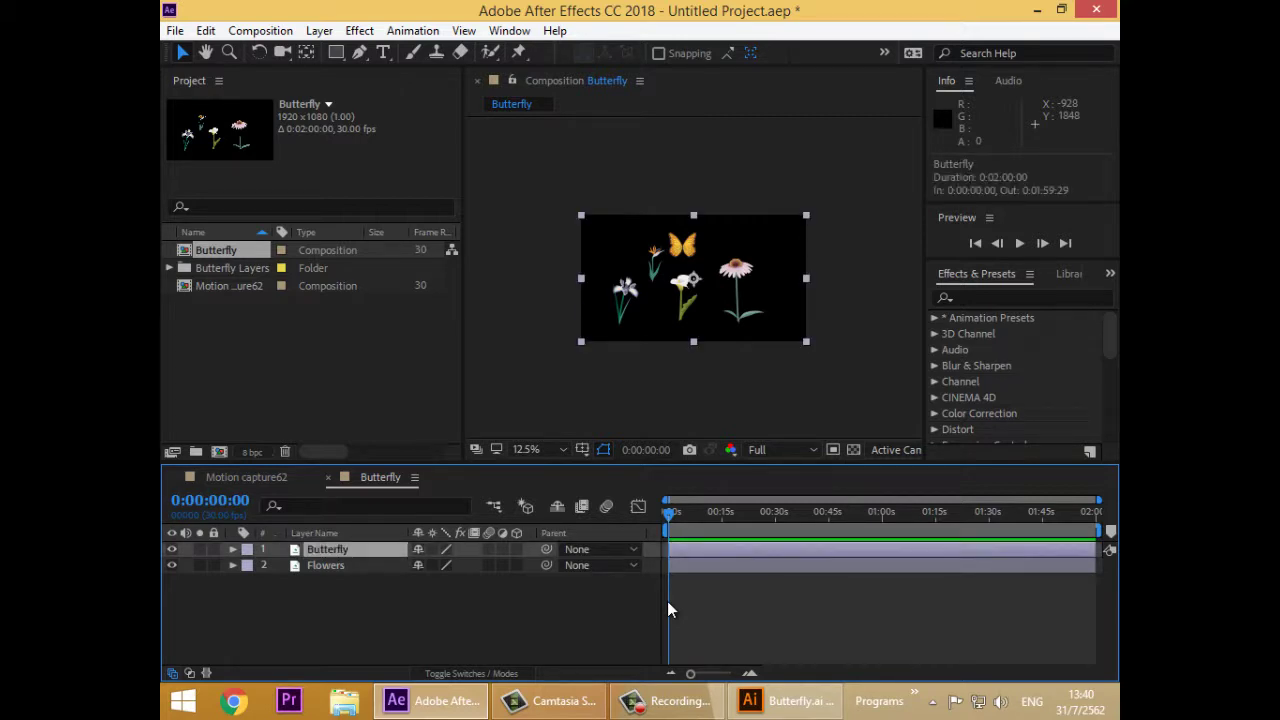
{"action": "key", "text": "ctrl+Down"}
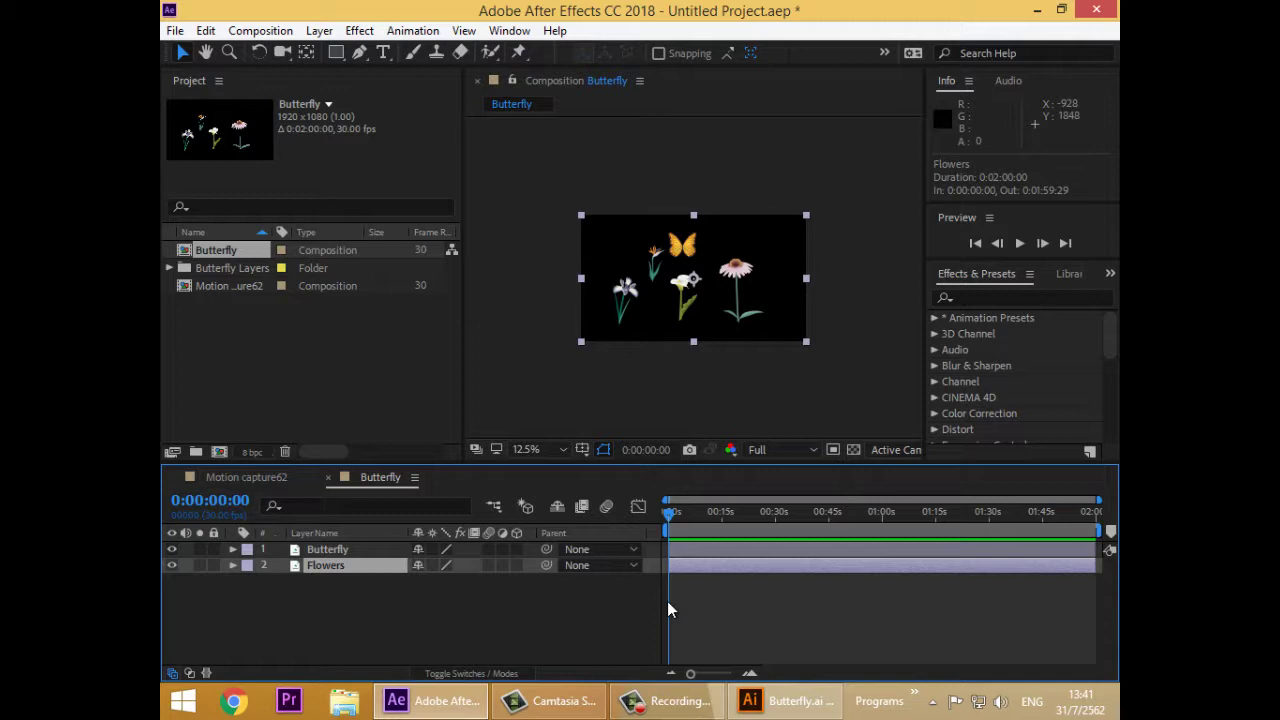
- Preview the Butterfly footage from the Butterfly Layers folder and add both Butterfly and Flowers footage items to the Motion capture62 timeline
{"action": "key", "text": "alt+shift+comma"}
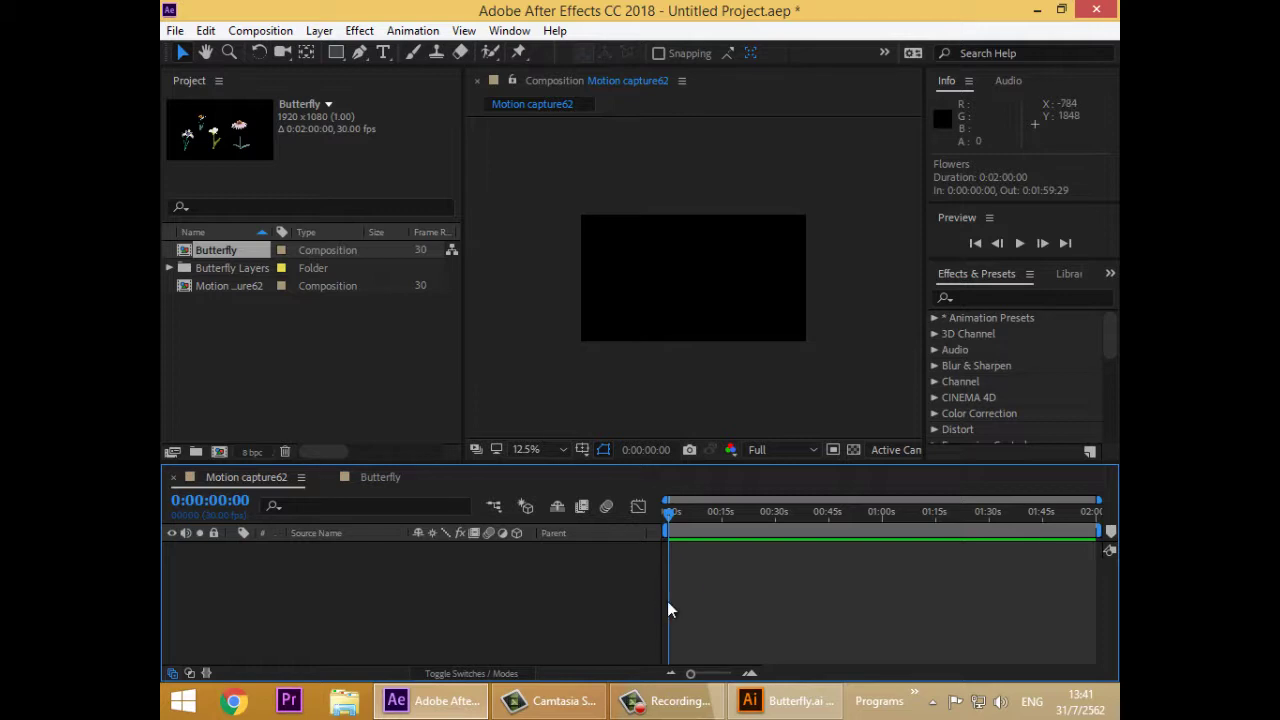
{"action": "left_click", "coordinate": [169, 268]}
{"action": "left_click", "coordinate": [249, 286]}
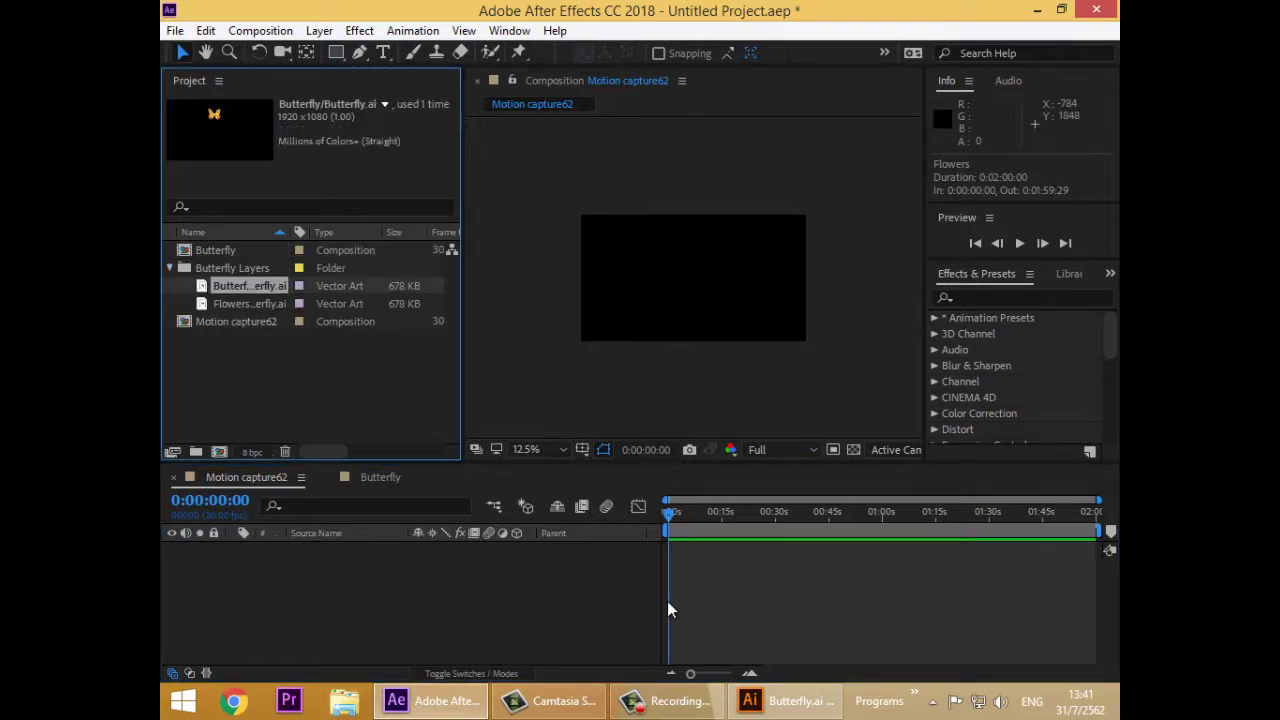
{"action": "double_click", "coordinate": [249, 286]}
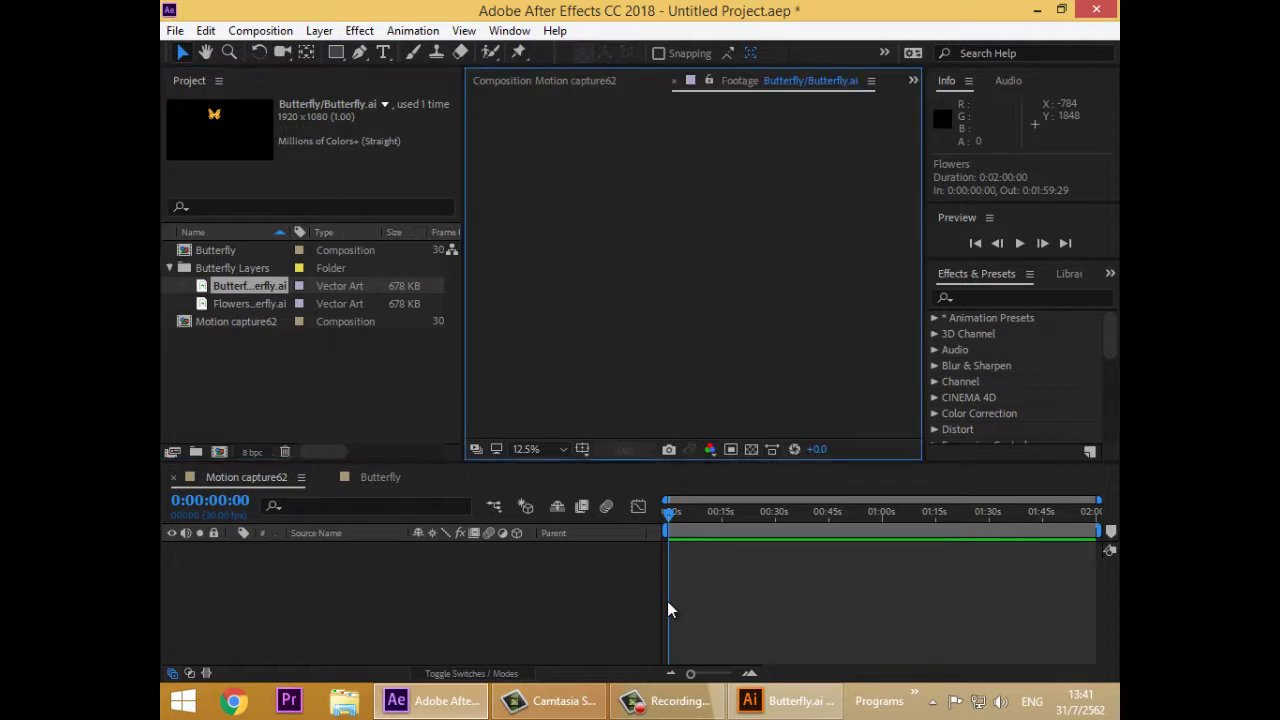
{"action": "left_click", "coordinate": [249, 304], "text": "ctrl"}
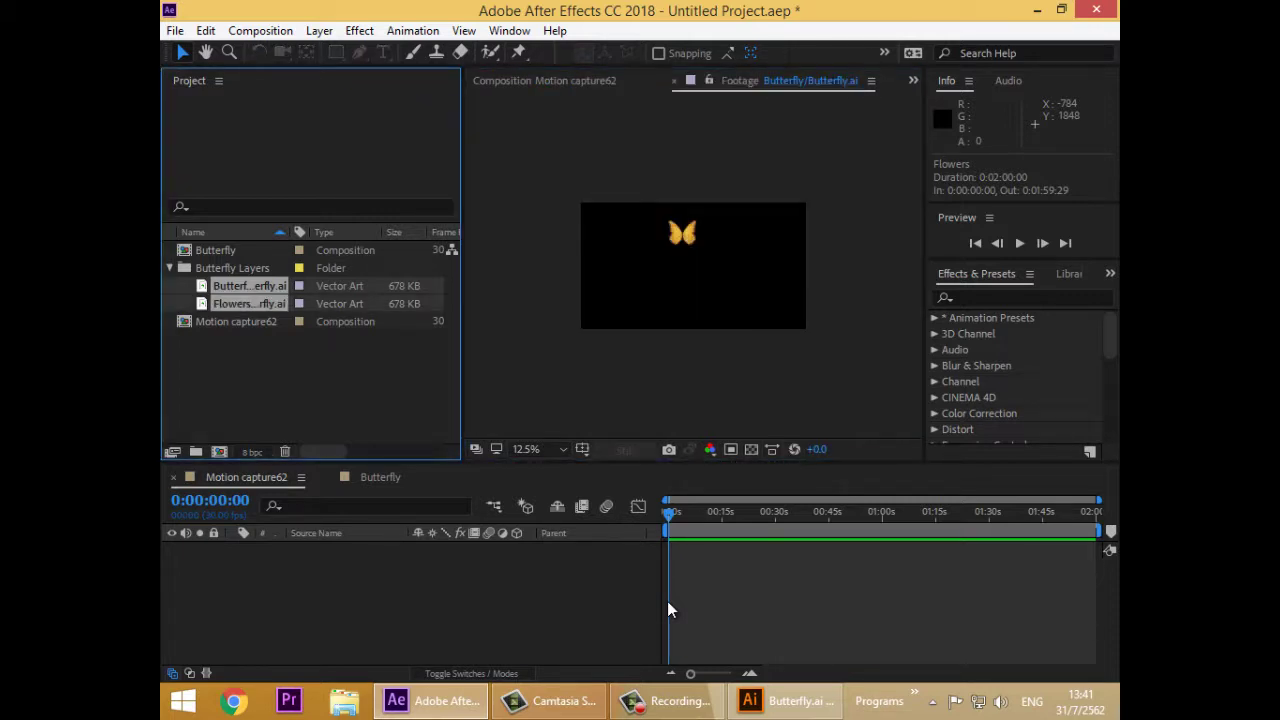
{"action": "left_click_drag", "start_coordinate": [249, 304], "coordinate": [249, 613]}
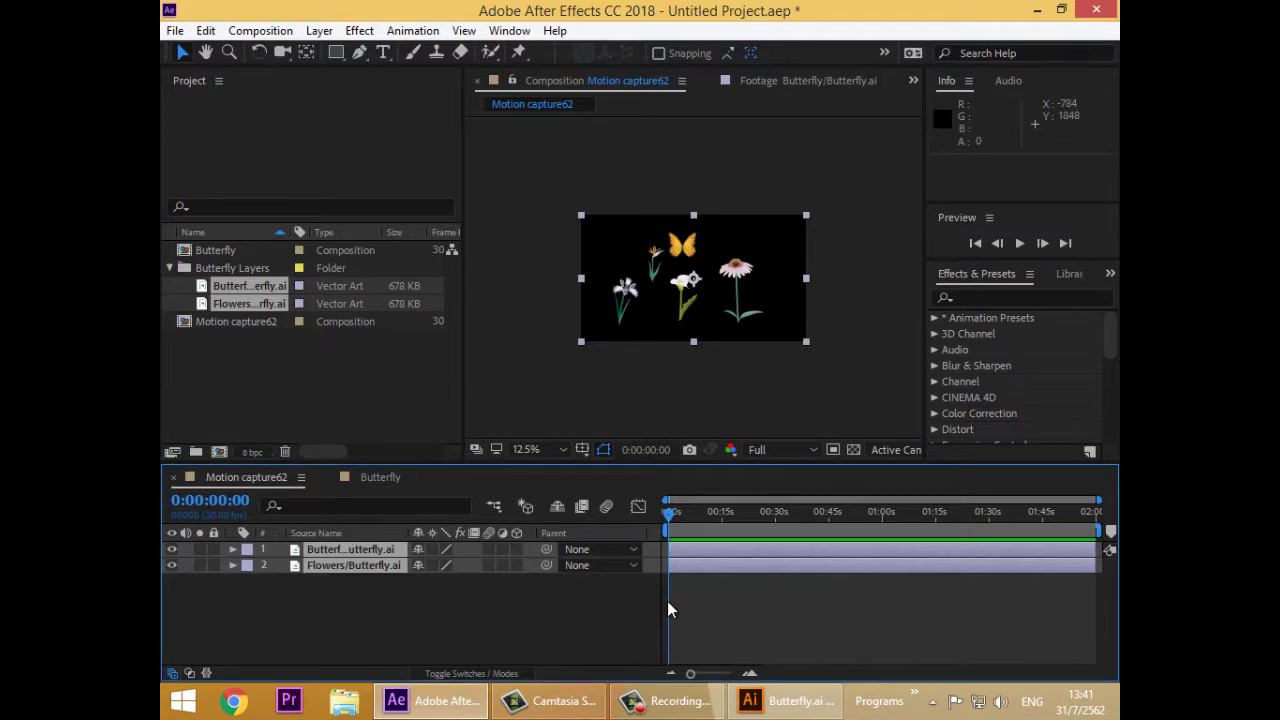
{"action": "left_click", "coordinate": [668, 610]}
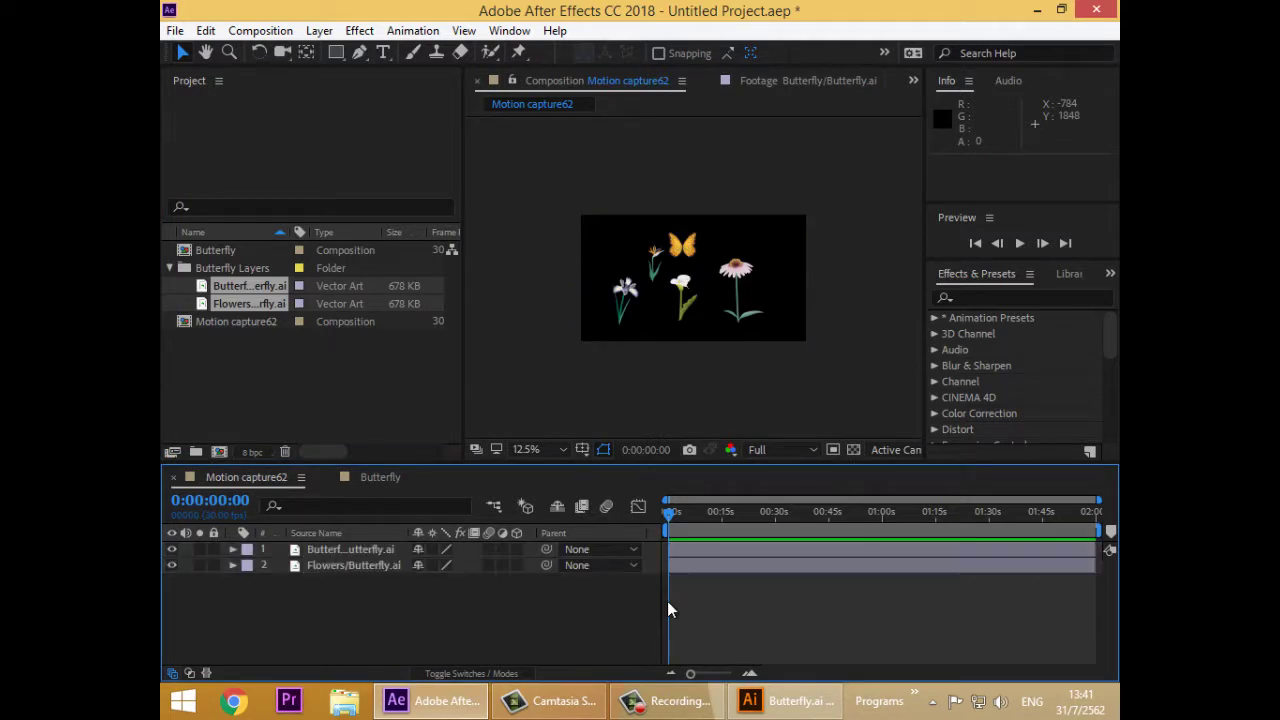
- Toggle the Butterfly/Butterfly.ai layer's visibility off and back on, and close the Butterfly composition's timeline
{"action": "left_click", "coordinate": [172, 549]}
{"action": "key", "text": "ctrl+z"}
{"action": "key", "text": "ctrl+z"}
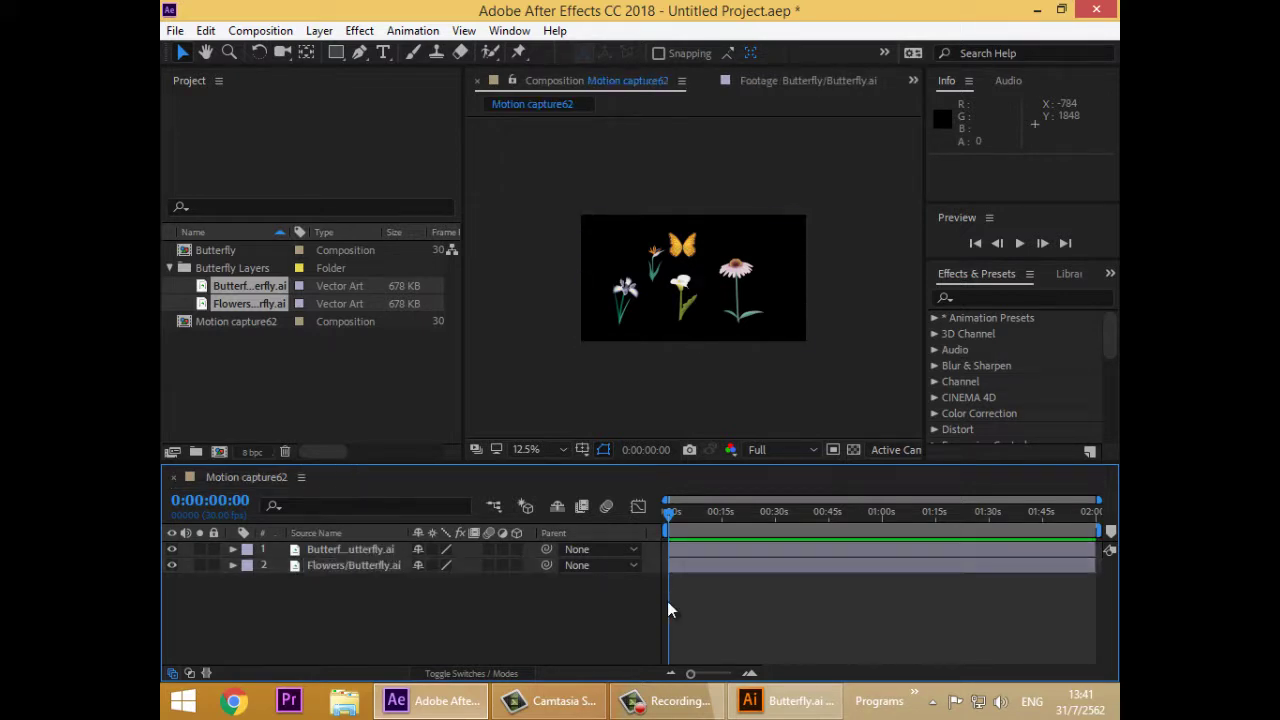
- Move the Butterfly/Butterfly.ai layer slightly right and down in the Motion capture62 composition, to position about 1016, 580
{"action": "left_click", "coordinate": [669, 608]}
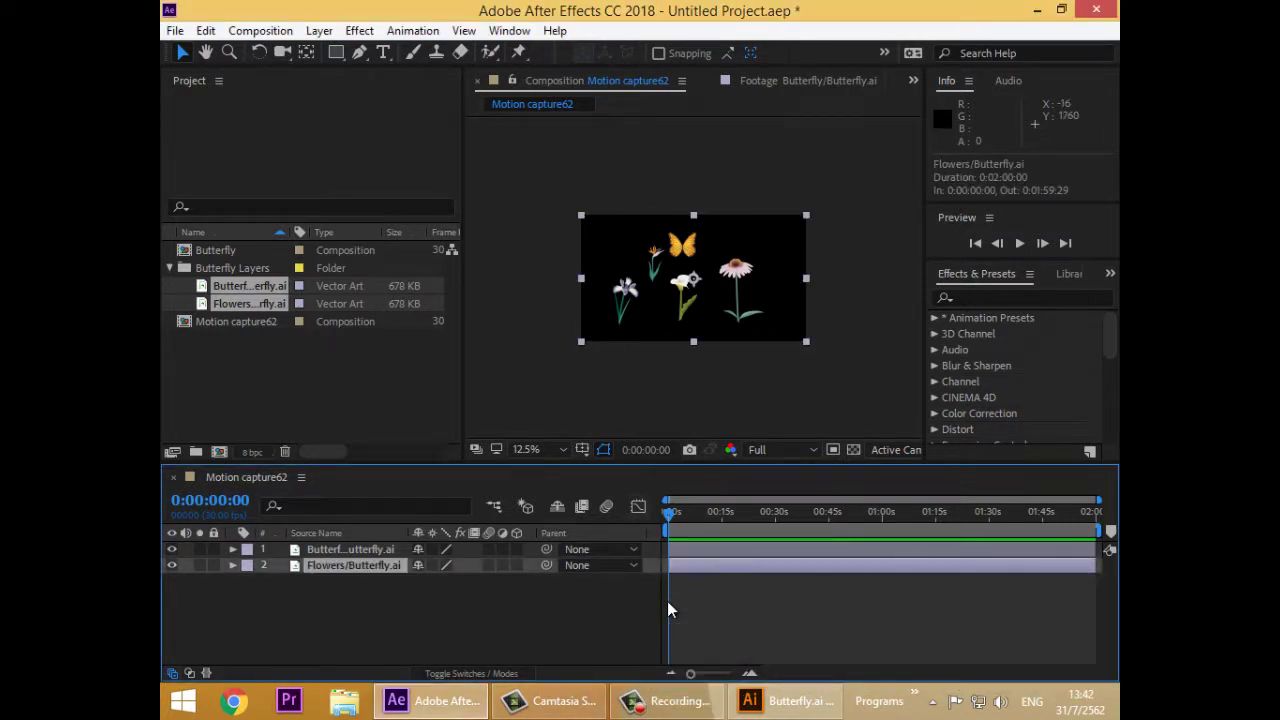
{"action": "mouse_move", "coordinate": [668, 514]}
{"action": "left_mouse_down"}
{"action": "mouse_move", "coordinate": [683, 514]}
{"action": "mouse_move", "coordinate": [668, 514]}
{"action": "left_mouse_up"}
{"action": "key", "text": "period"}
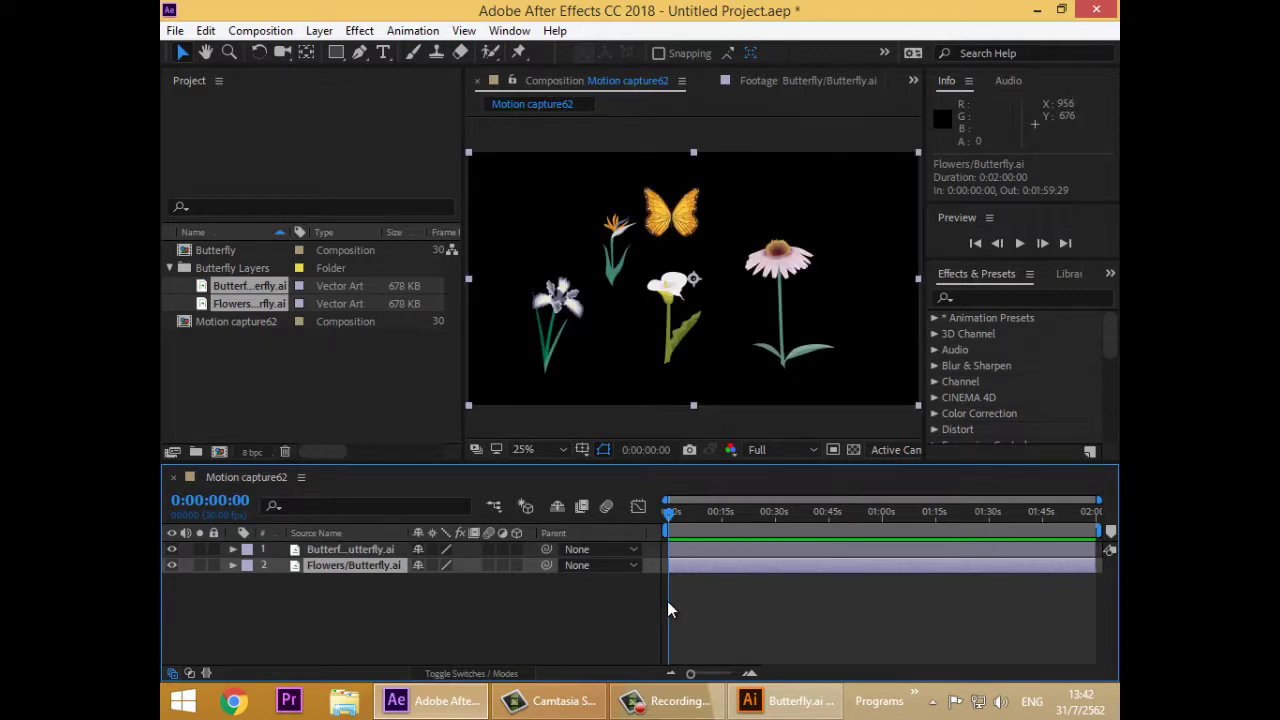
{"action": "key", "text": "ctrl+Up"}
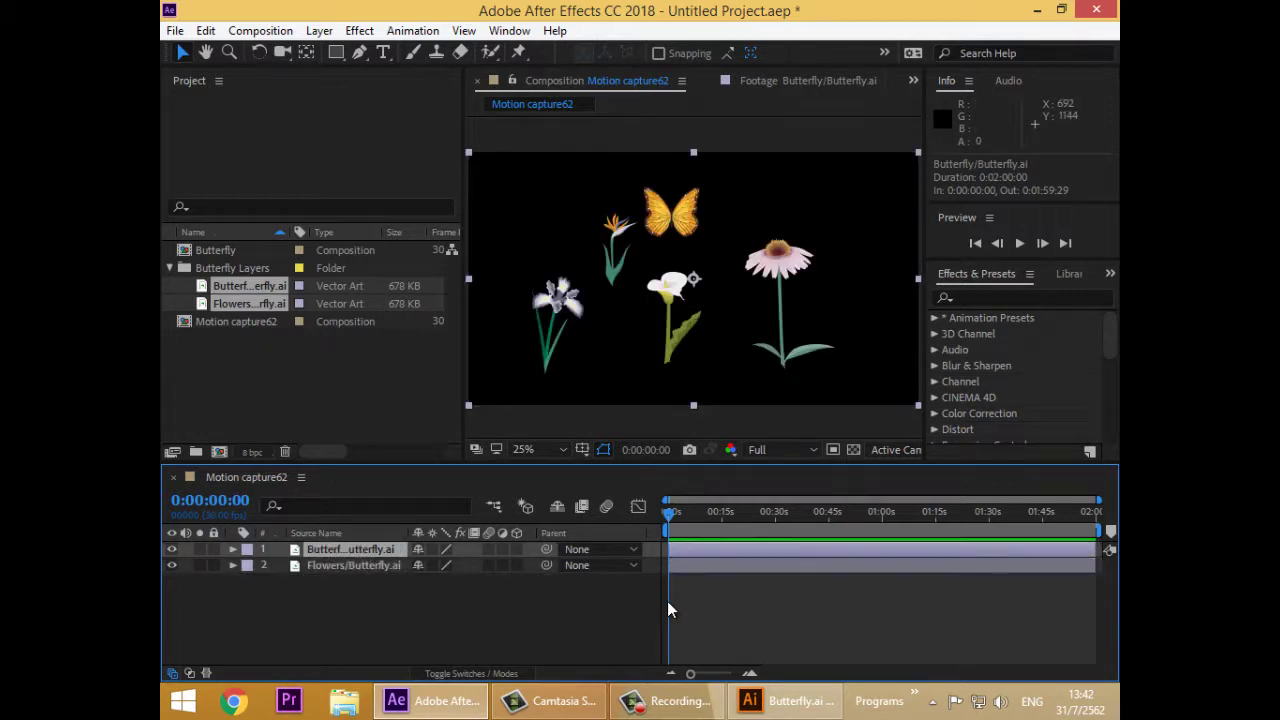
{"action": "mouse_move", "coordinate": [684, 208]}
{"action": "left_mouse_down"}
{"action": "mouse_move", "coordinate": [596, 208]}
{"action": "mouse_move", "coordinate": [490, 250]}
{"action": "mouse_move", "coordinate": [536, 319]}
{"action": "mouse_move", "coordinate": [541, 282]}
{"action": "mouse_move", "coordinate": [679, 204]}
{"action": "mouse_move", "coordinate": [736, 204]}
{"action": "mouse_move", "coordinate": [703, 212]}
{"action": "left_mouse_up"}
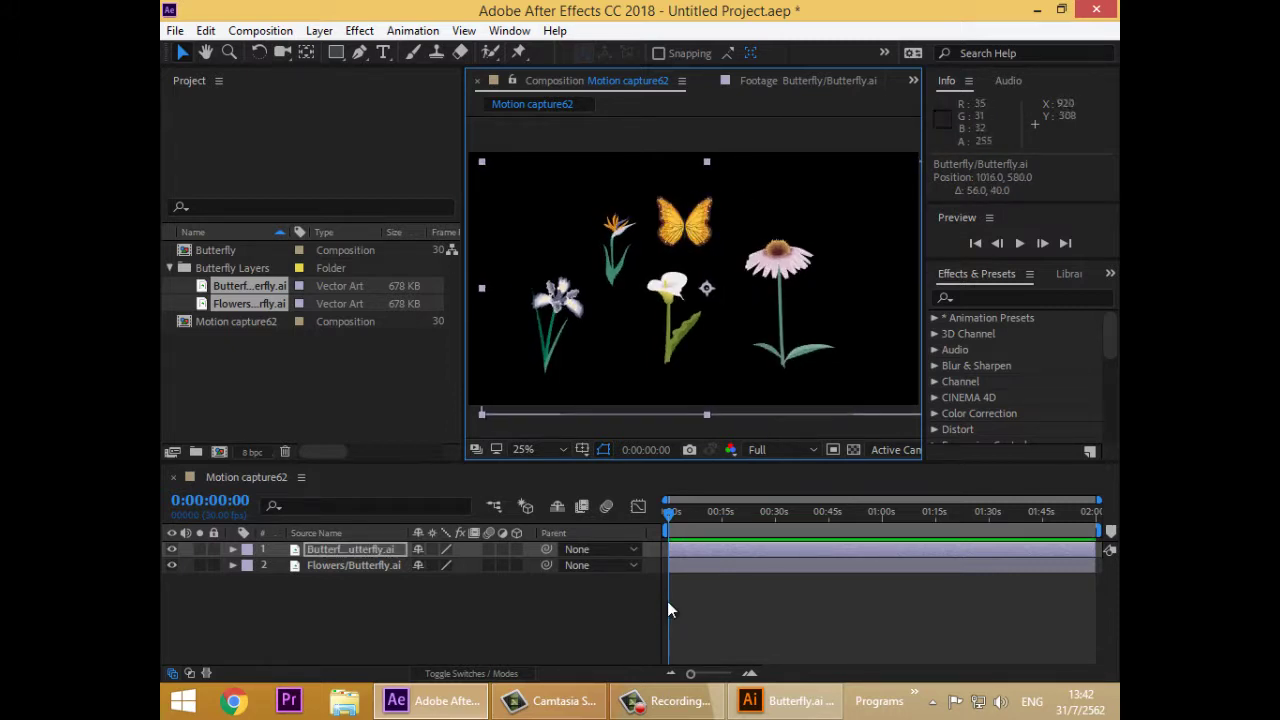
- Center the Butterfly layer's anchor point on the butterfly and move the layer to the composition's left edge, at position about 88, 648
{"action": "key", "text": "y"}
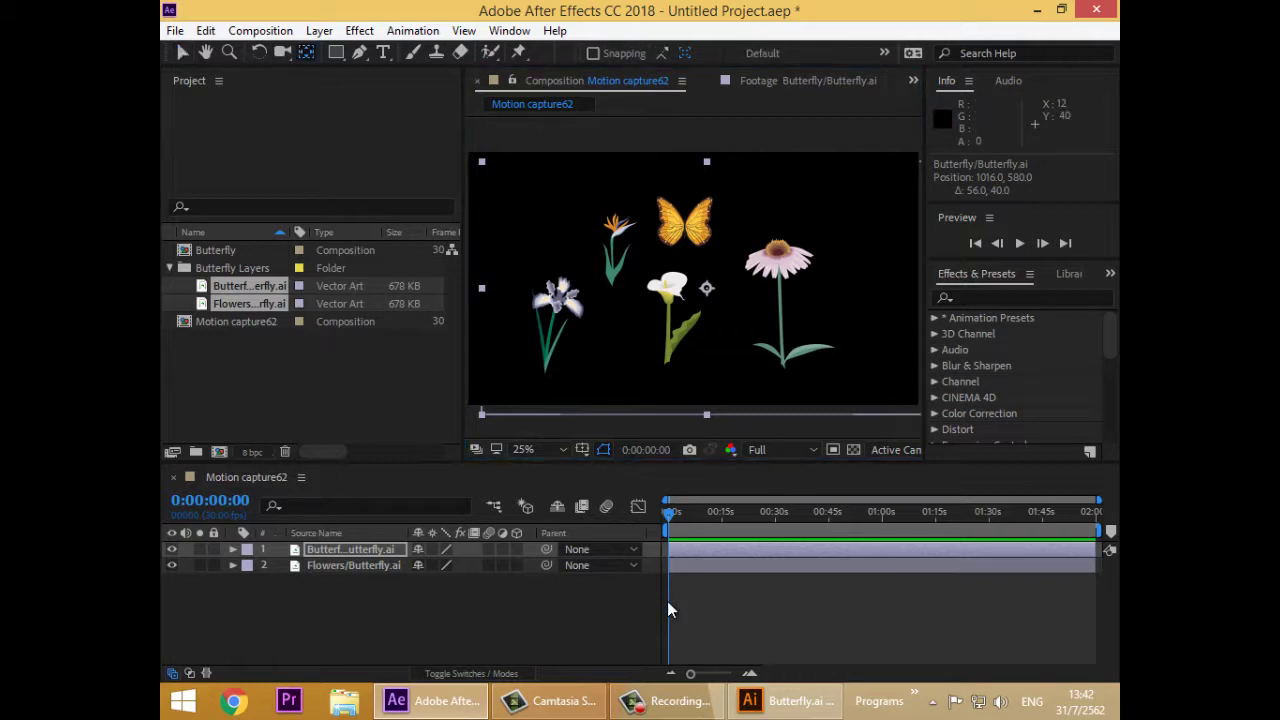
{"action": "left_click_drag", "start_coordinate": [707, 288], "coordinate": [683, 229]}
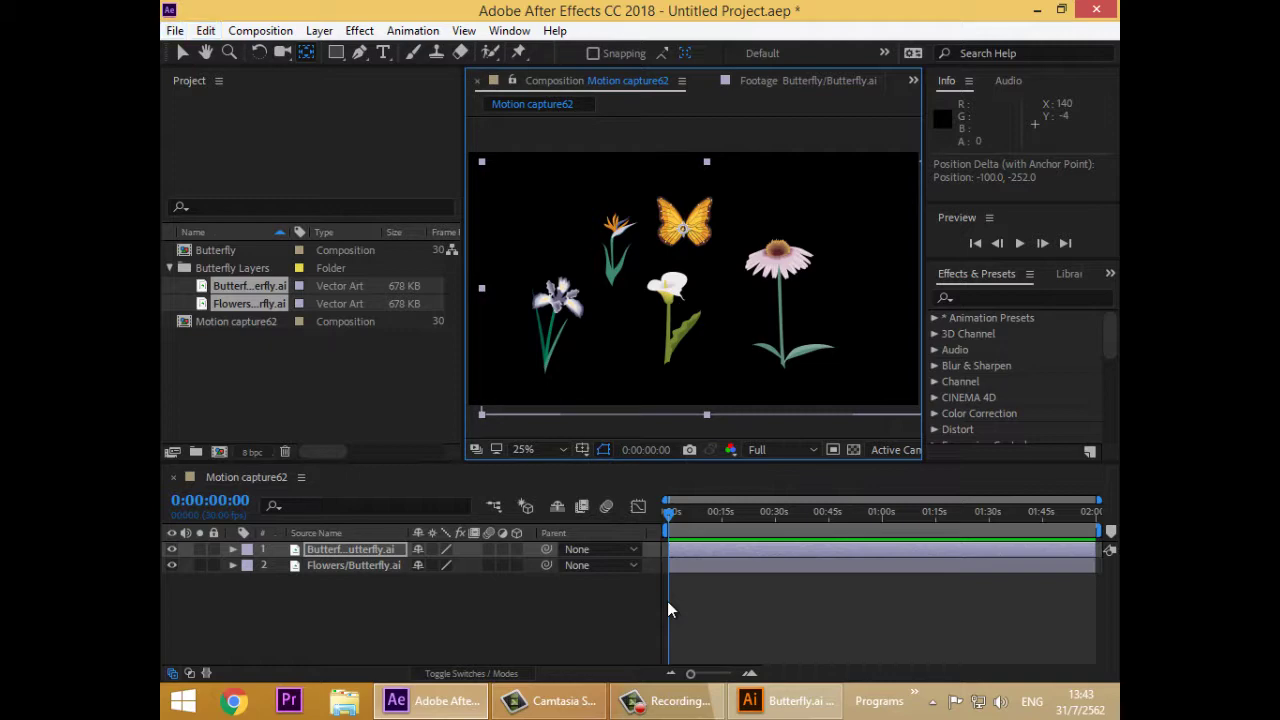
{"action": "key", "text": "alt+f"}
{"action": "key", "text": "Escape"}
{"action": "key", "text": "v"}
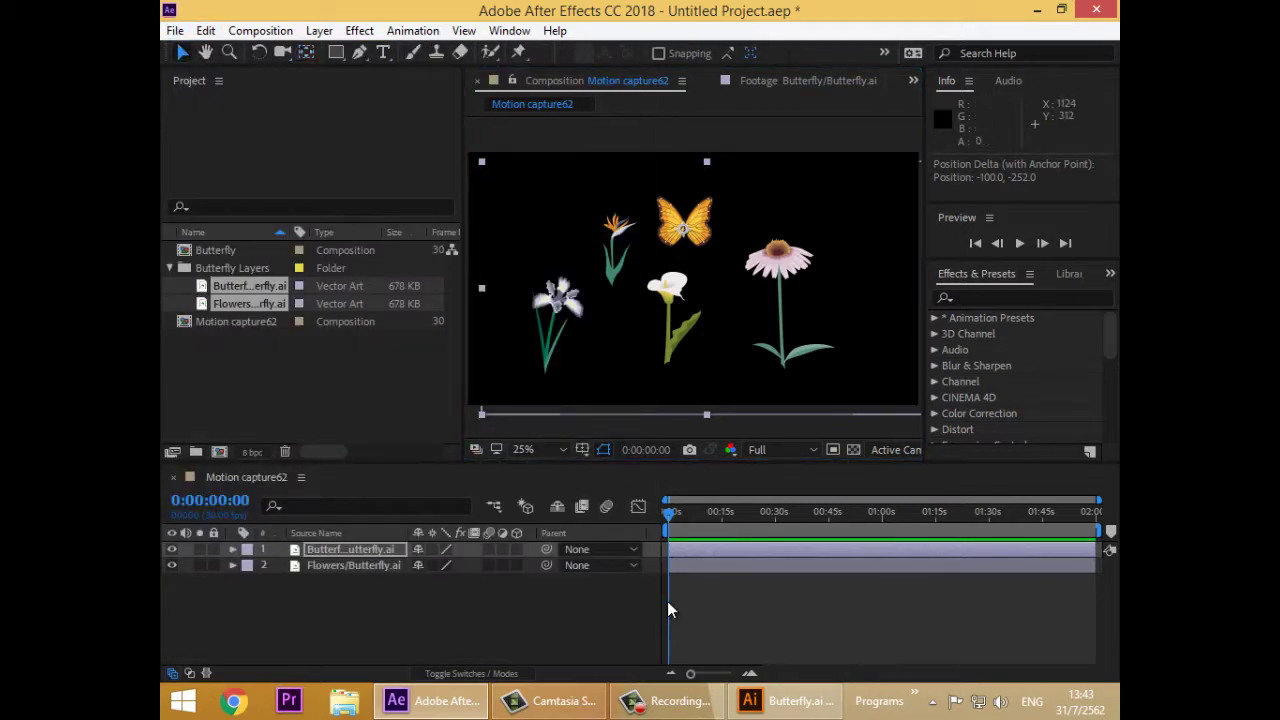
{"action": "mouse_move", "coordinate": [700, 222]}
{"action": "left_mouse_down"}
{"action": "mouse_move", "coordinate": [566, 250]}
{"action": "mouse_move", "coordinate": [506, 297]}
{"action": "left_mouse_up"}
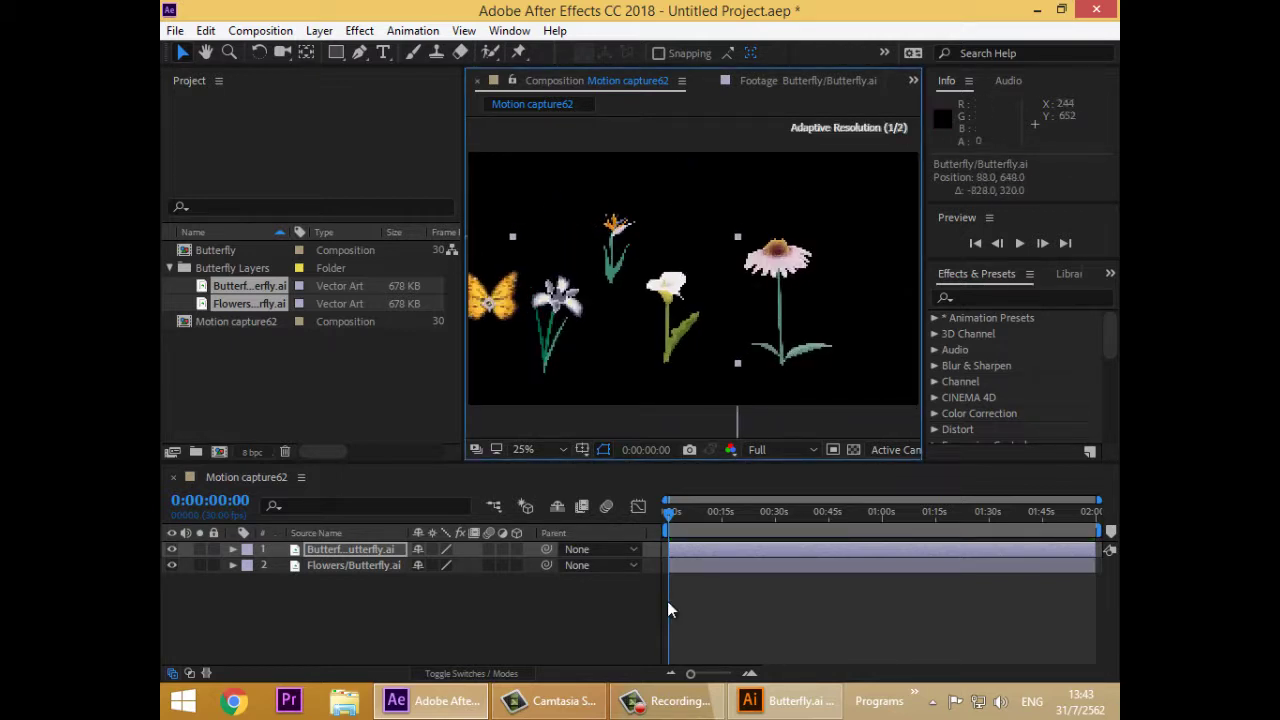
- Set the preview resolution to Half and, in a widened composition viewer, move the butterfly above the leftmost flower, to about 240, 472
{"action": "left_click", "coordinate": [785, 450]}
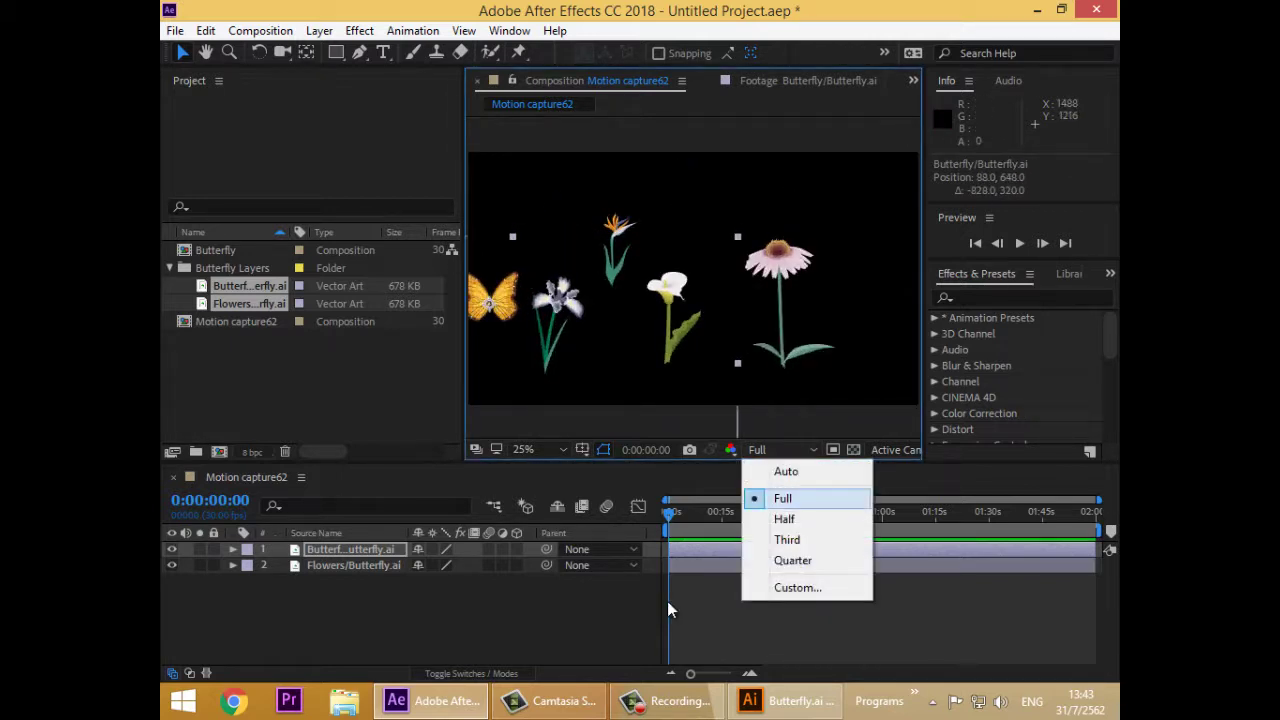
{"action": "left_click", "coordinate": [785, 519]}
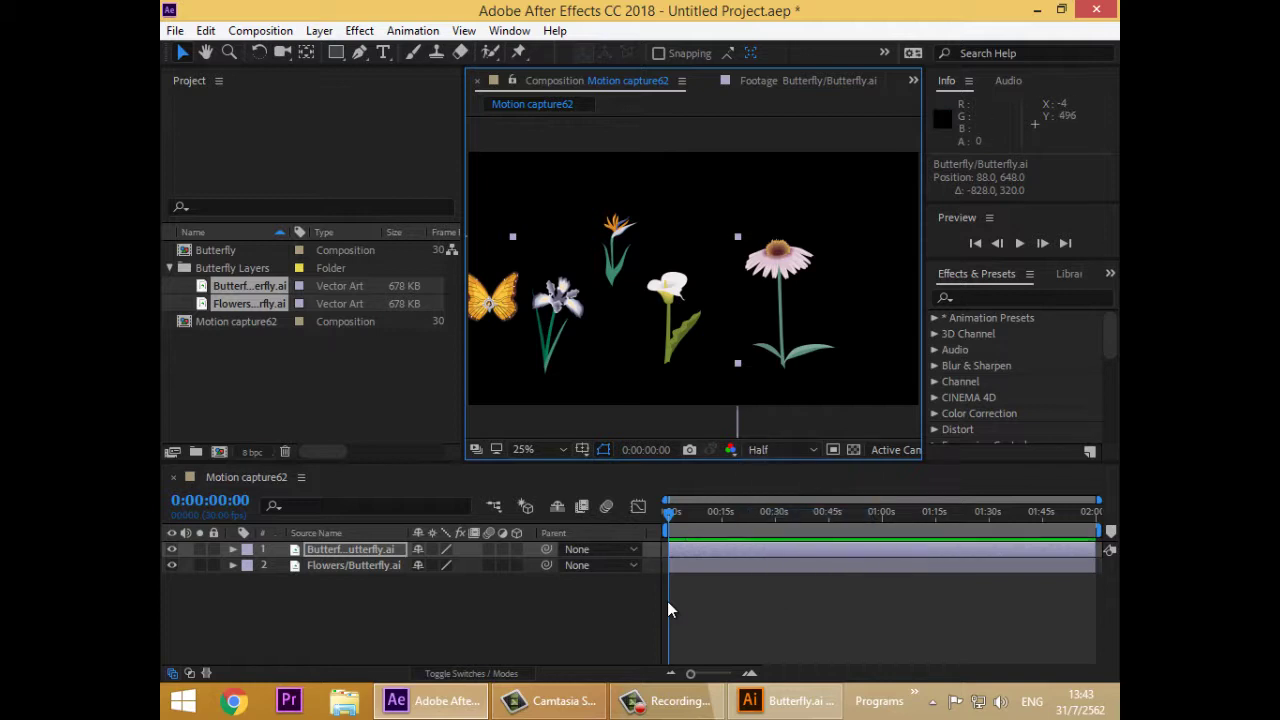
{"action": "left_click_drag", "start_coordinate": [463, 300], "coordinate": [240, 300]}
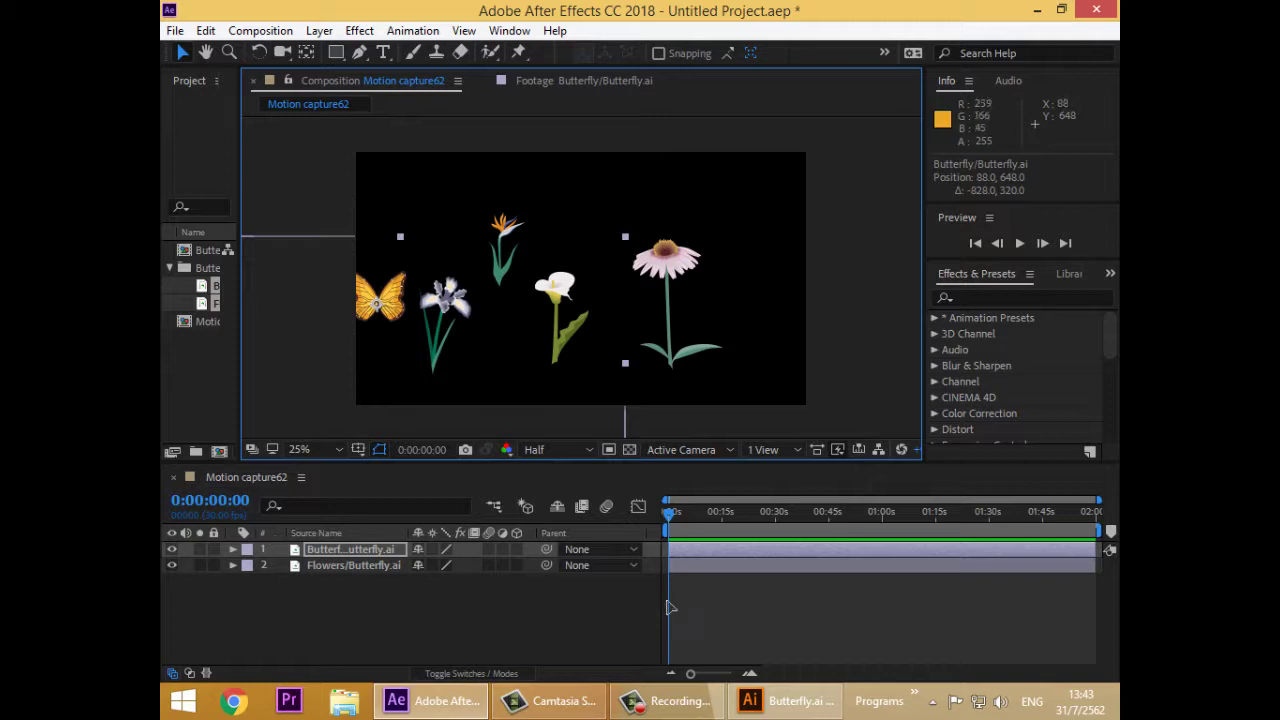
{"action": "mouse_move", "coordinate": [377, 303]}
{"action": "left_mouse_down"}
{"action": "mouse_move", "coordinate": [314, 289]}
{"action": "mouse_move", "coordinate": [311, 357]}
{"action": "mouse_move", "coordinate": [319, 276]}
{"action": "left_mouse_up"}
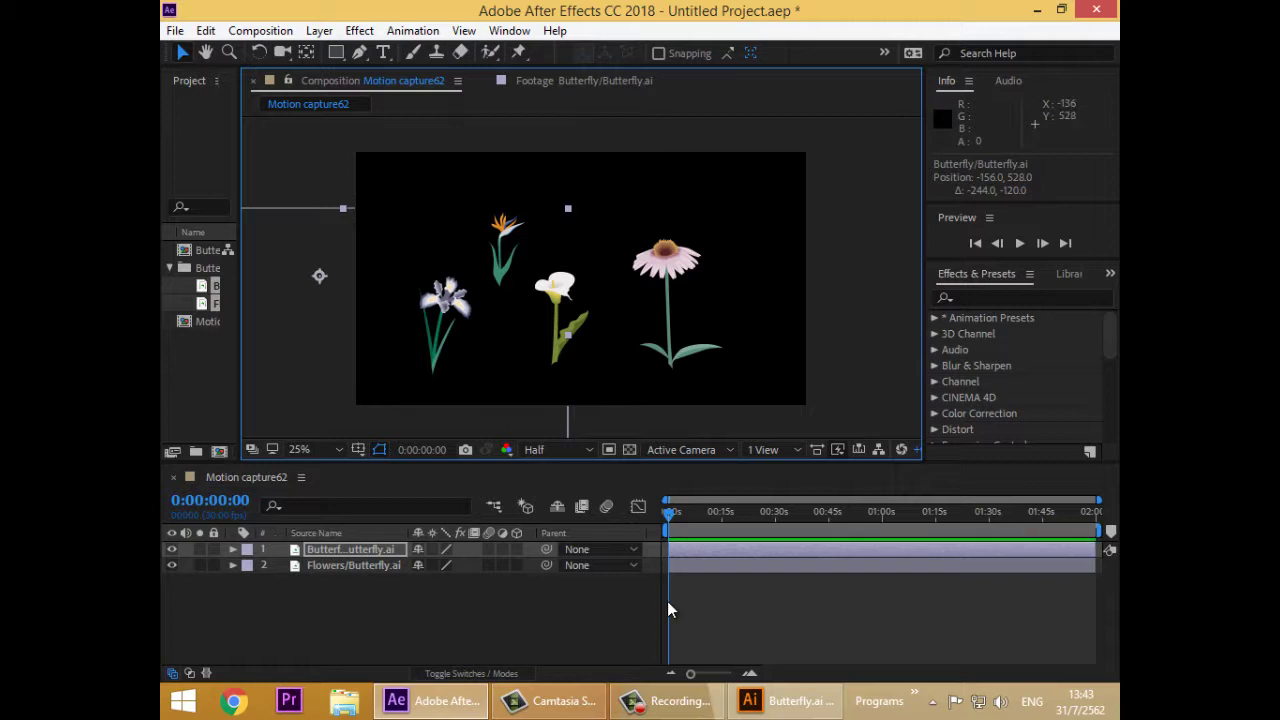
{"action": "left_click_drag", "start_coordinate": [322, 276], "coordinate": [415, 262]}
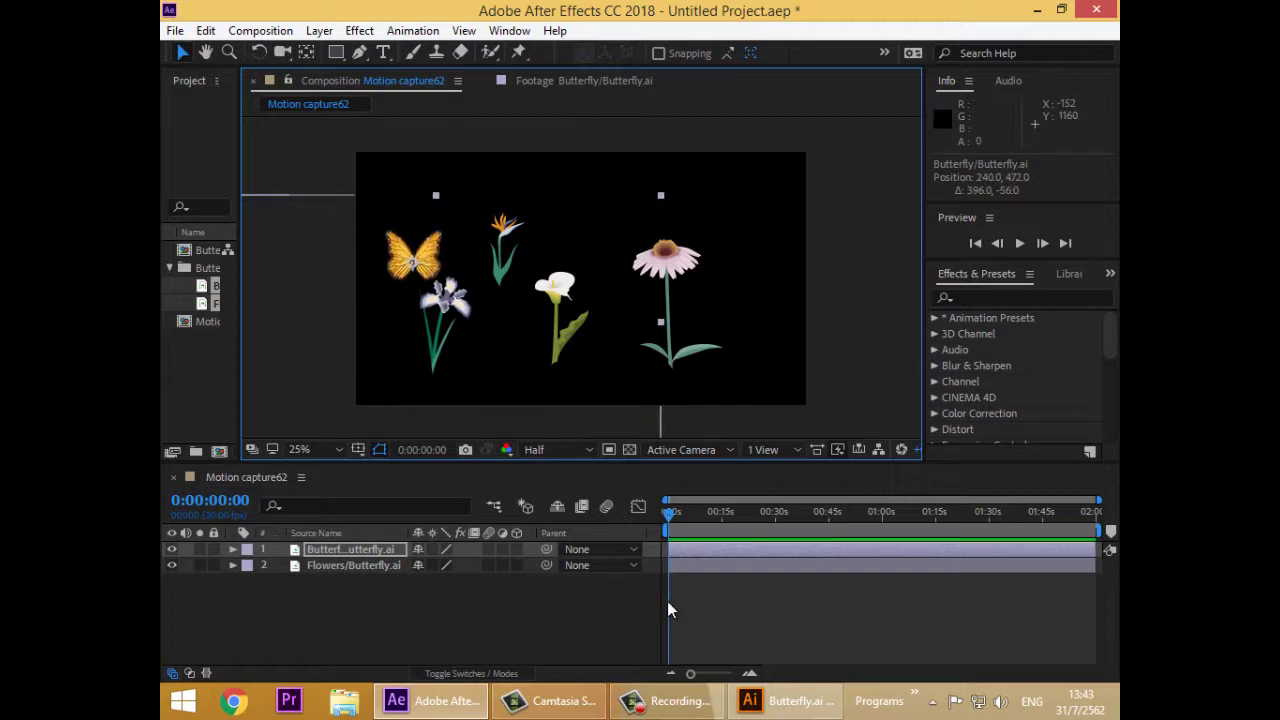
- With the Butterfly layer selected and its Anchor Point property shown, open Motion Sketch and enable its Background display
{"action": "left_click", "coordinate": [342, 549]}
{"action": "key", "text": "a"}
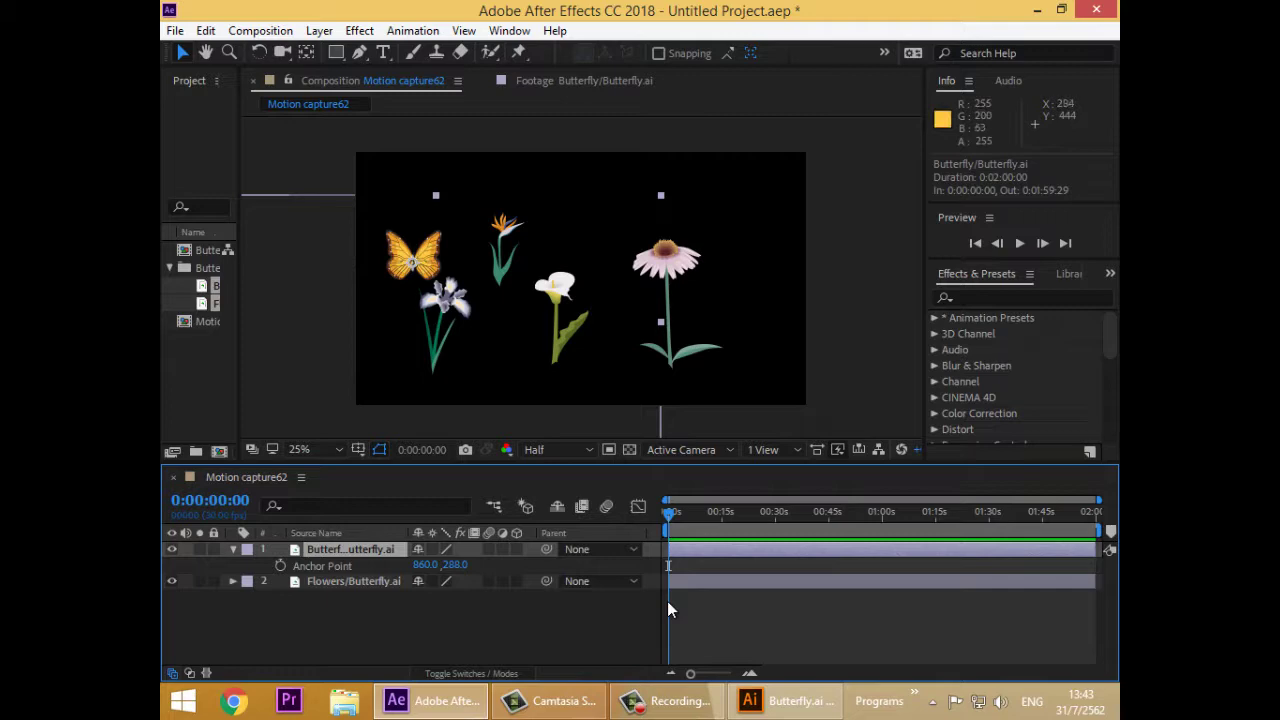
{"action": "key", "text": "alt+w"}
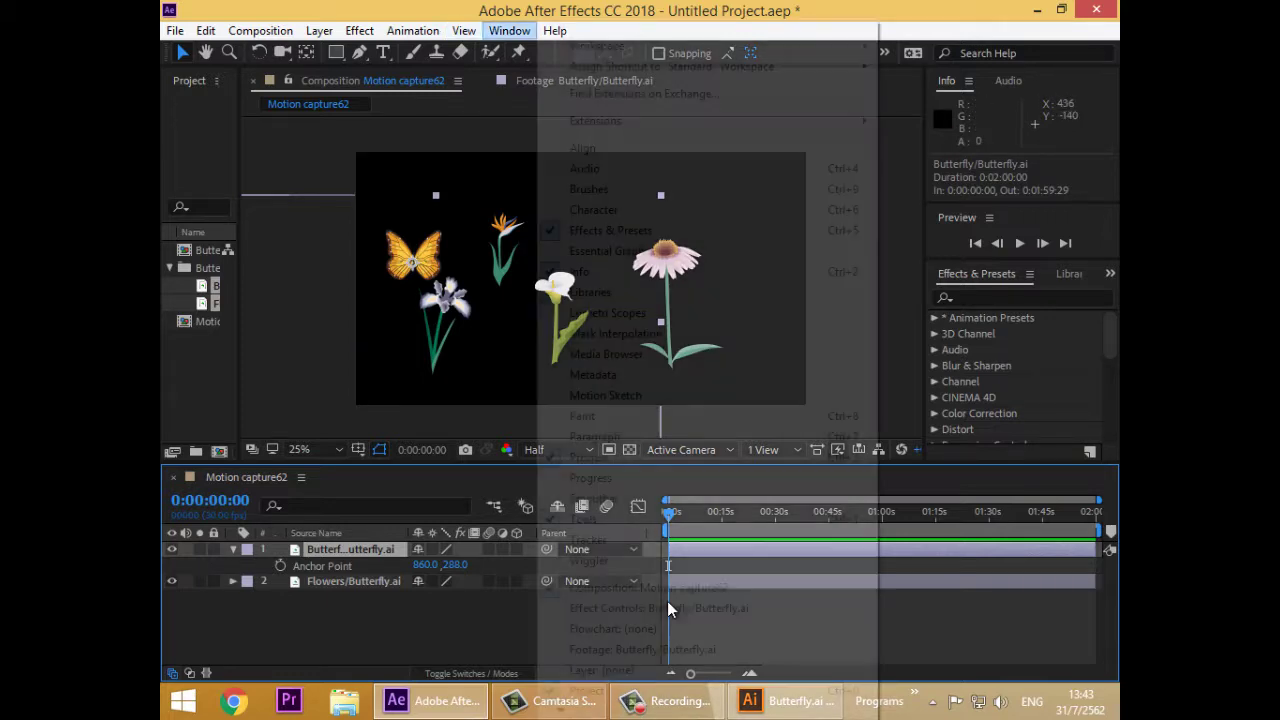
{"action": "key", "text": "Down"}
{"action": "key", "text": "Down"}
{"action": "key", "text": "Down"}
{"action": "key", "text": "Down"}
{"action": "key", "text": "Down"}
{"action": "key", "text": "Down"}
{"action": "key", "text": "Down"}
{"action": "key", "text": "Down"}
{"action": "key", "text": "Down"}
{"action": "key", "text": "Down"}
{"action": "key", "text": "Down"}
{"action": "key", "text": "Down"}
{"action": "key", "text": "Down"}
{"action": "key", "text": "Down"}
{"action": "key", "text": "Down"}
{"action": "key", "text": "Down"}
{"action": "key", "text": "Down"}
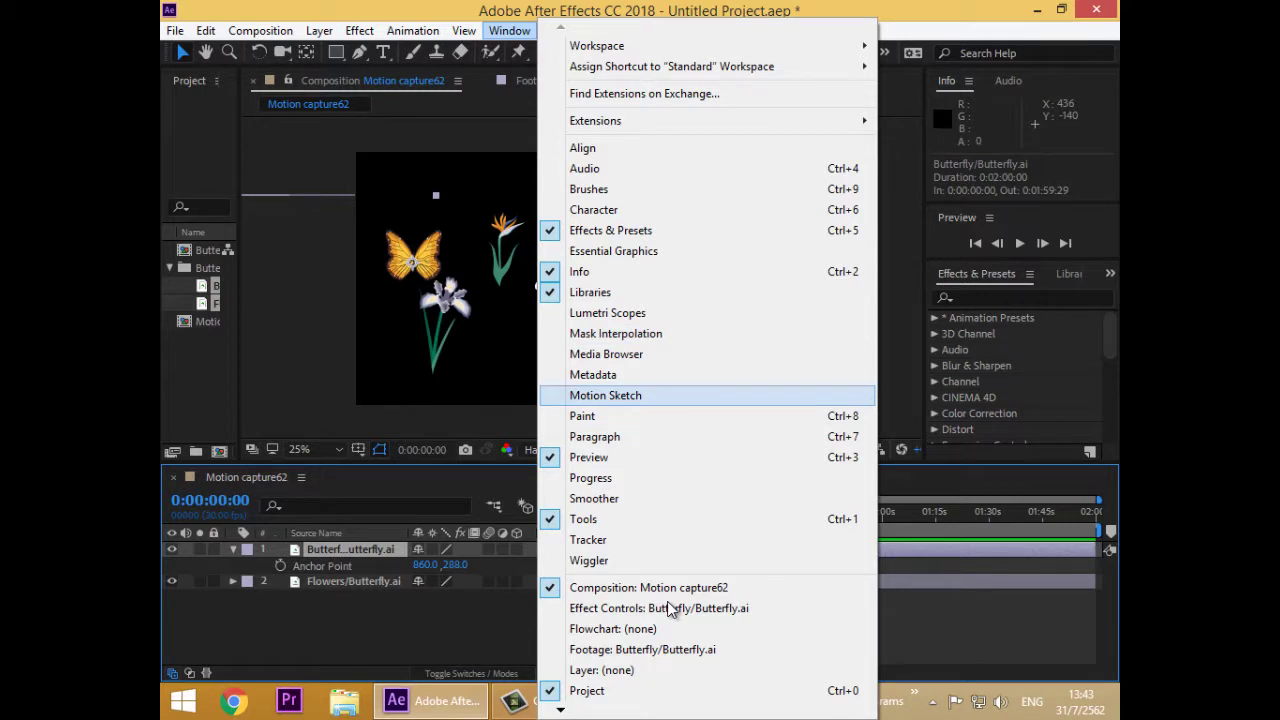
{"action": "key", "text": "Return"}
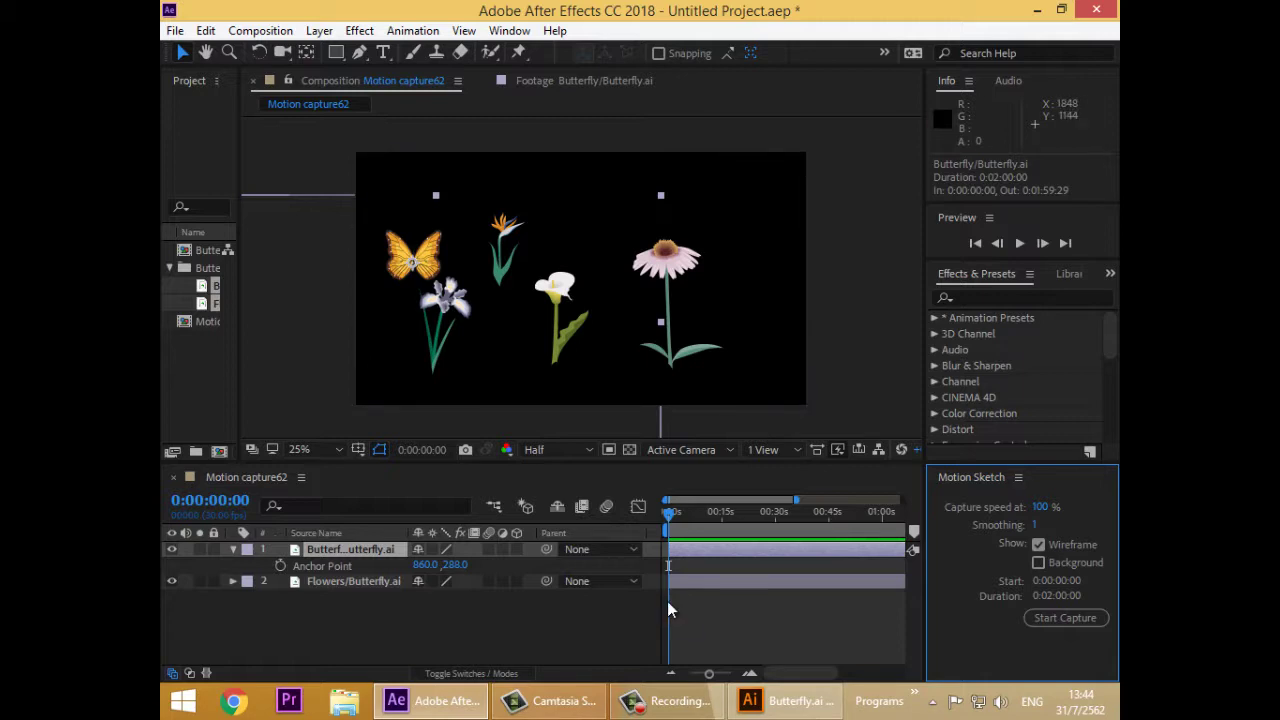
{"action": "left_click", "coordinate": [1038, 562]}
- Place the butterfly outside the frame's right edge at about 2076, 436 and capture a Motion Sketch path across the flowers, exiting left
{"action": "mouse_move", "coordinate": [410, 260]}
{"action": "left_mouse_down"}
{"action": "mouse_move", "coordinate": [309, 286]}
{"action": "mouse_move", "coordinate": [316, 338]}
{"action": "mouse_move", "coordinate": [314, 140]}
{"action": "mouse_move", "coordinate": [303, 230]}
{"action": "left_mouse_up"}
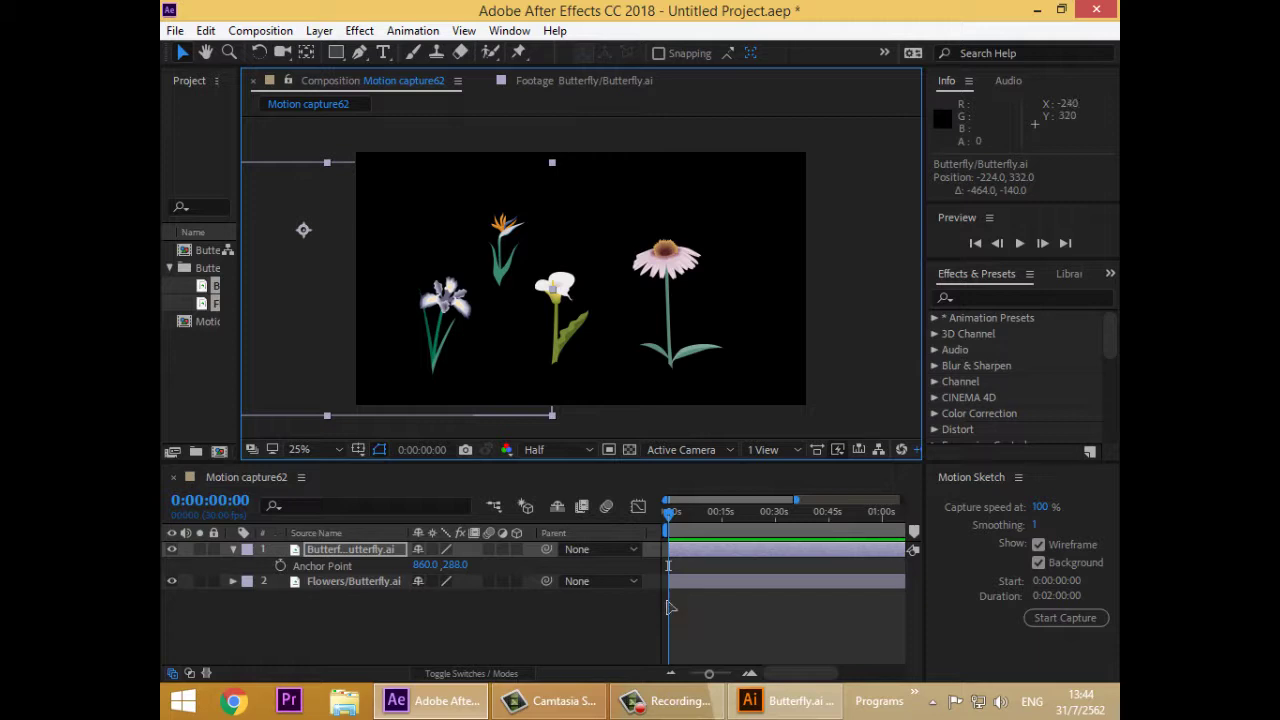
{"action": "mouse_move", "coordinate": [303, 230]}
{"action": "left_mouse_down"}
{"action": "mouse_move", "coordinate": [518, 203]}
{"action": "mouse_move", "coordinate": [833, 204]}
{"action": "mouse_move", "coordinate": [886, 238]}
{"action": "mouse_move", "coordinate": [849, 342]}
{"action": "mouse_move", "coordinate": [853, 274]}
{"action": "mouse_move", "coordinate": [836, 222]}
{"action": "mouse_move", "coordinate": [843, 254]}
{"action": "left_mouse_up"}
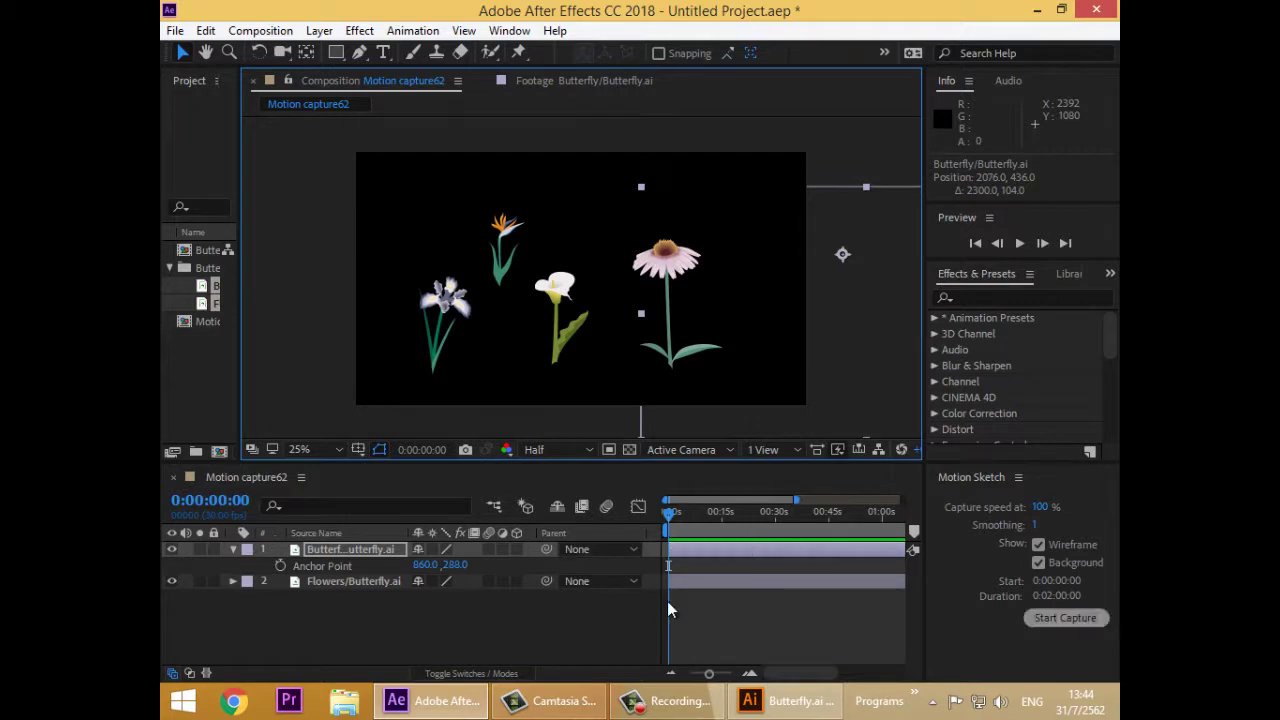
{"action": "left_click", "coordinate": [1066, 618]}
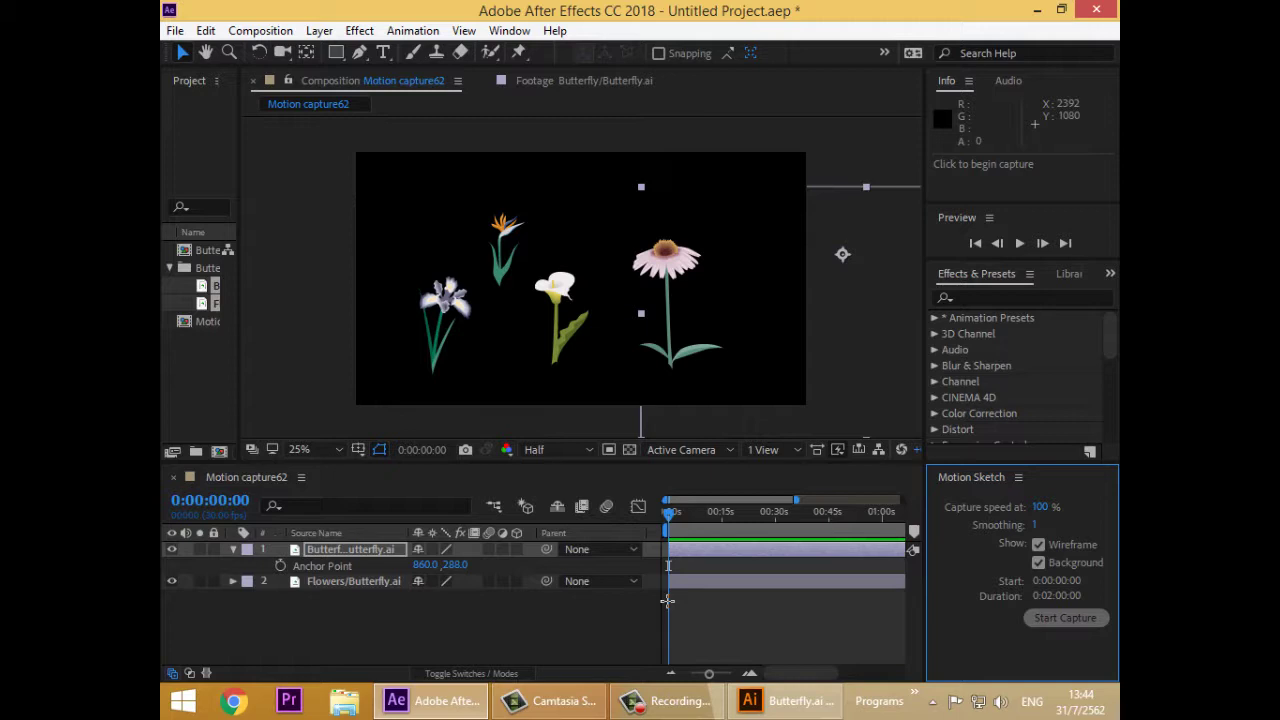
{"action": "mouse_move", "coordinate": [843, 253]}
{"action": "left_mouse_down"}
{"action": "mouse_move", "coordinate": [809, 208]}
{"action": "mouse_move", "coordinate": [725, 197]}
{"action": "mouse_move", "coordinate": [662, 236]}
{"action": "mouse_move", "coordinate": [647, 211]}
{"action": "mouse_move", "coordinate": [604, 211]}
{"action": "mouse_move", "coordinate": [560, 266]}
{"action": "mouse_move", "coordinate": [552, 243]}
{"action": "mouse_move", "coordinate": [513, 242]}
{"action": "mouse_move", "coordinate": [455, 280]}
{"action": "mouse_move", "coordinate": [420, 223]}
{"action": "mouse_move", "coordinate": [430, 187]}
{"action": "mouse_move", "coordinate": [466, 182]}
{"action": "mouse_move", "coordinate": [506, 215]}
{"action": "mouse_move", "coordinate": [545, 189]}
{"action": "mouse_move", "coordinate": [638, 177]}
{"action": "mouse_move", "coordinate": [676, 201]}
{"action": "mouse_move", "coordinate": [725, 179]}
{"action": "mouse_move", "coordinate": [745, 197]}
{"action": "mouse_move", "coordinate": [756, 315]}
{"action": "mouse_move", "coordinate": [727, 360]}
{"action": "mouse_move", "coordinate": [620, 336]}
{"action": "mouse_move", "coordinate": [550, 361]}
{"action": "mouse_move", "coordinate": [280, 235]}
{"action": "left_mouse_up"}
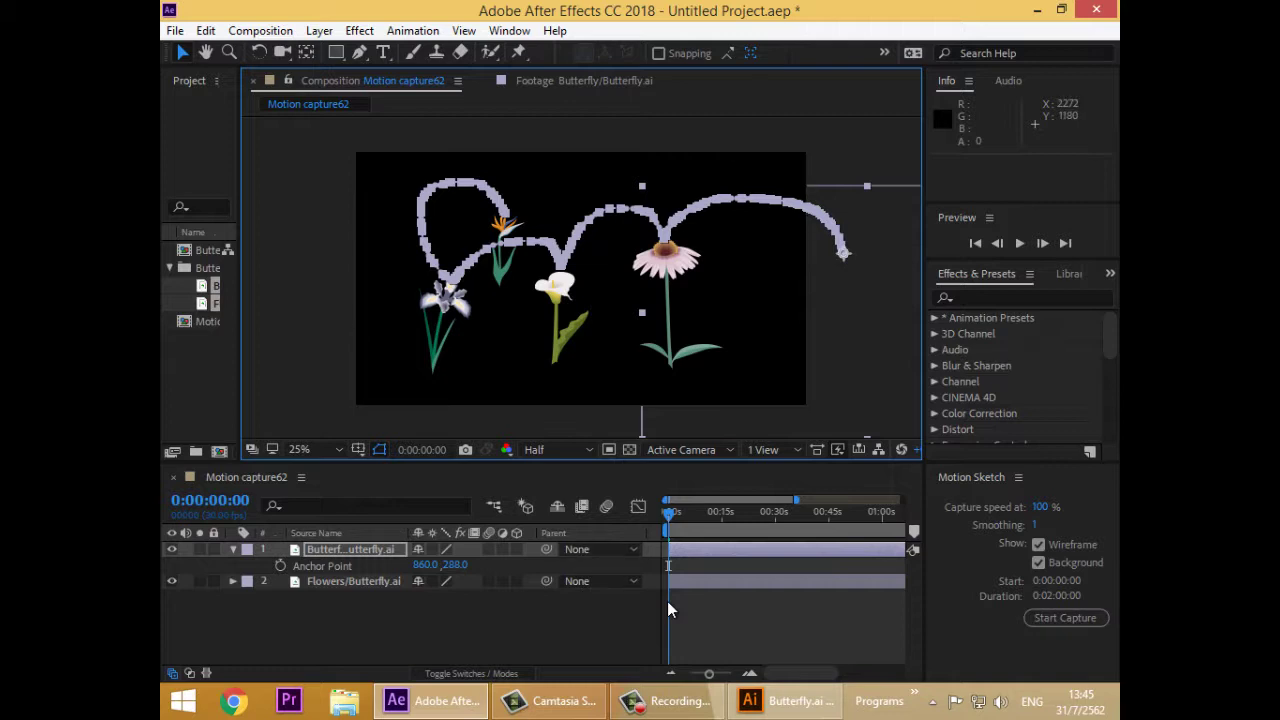
- Play and step through the captured butterfly motion, and return to the start of the Motion capture62 timeline
{"action": "key", "text": "space"}
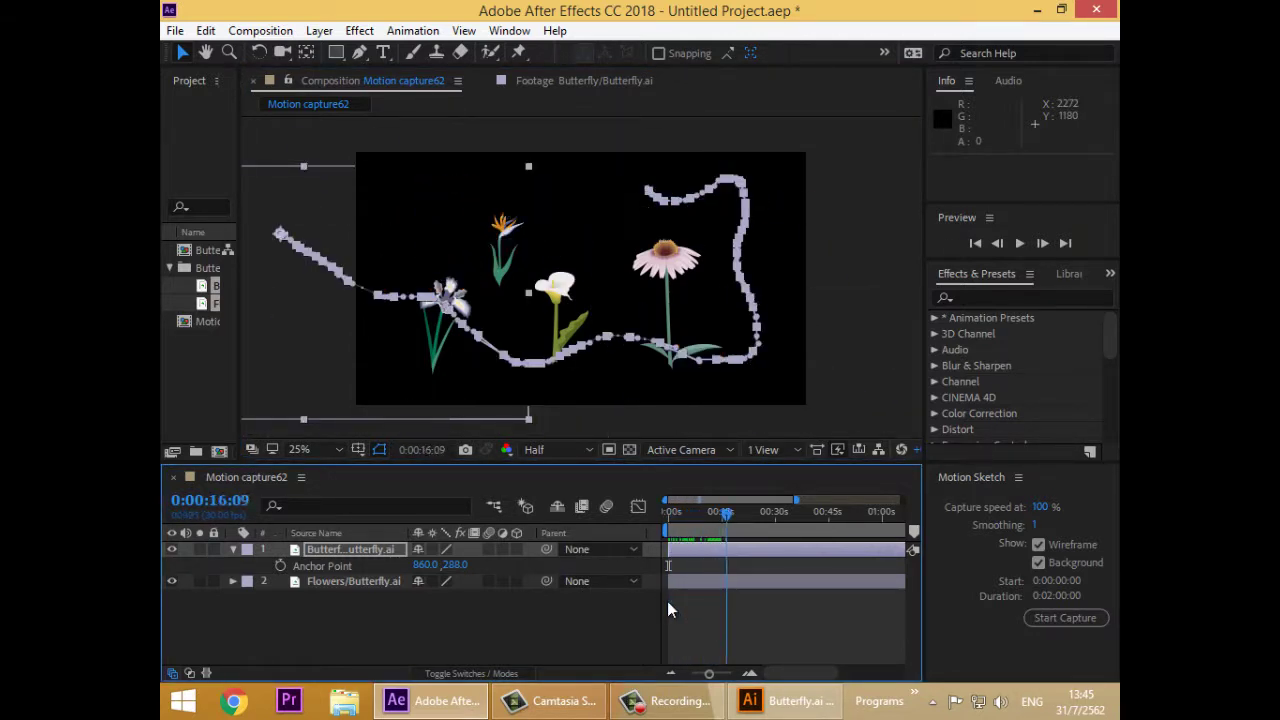
{"action": "key", "text": "shift+Page_Down"}
{"action": "key", "text": "shift+Page_Down"}
{"action": "key", "text": "shift+Page_Down"}
{"action": "key", "text": "shift+Page_Up"}
{"action": "key", "text": "shift+Page_Up"}
{"action": "key", "text": "shift+Page_Up"}
{"action": "key", "text": "shift+Page_Up"}
{"action": "key", "text": "shift+Page_Up"}
{"action": "key", "text": "shift+Page_Up"}
{"action": "key", "text": "shift+Page_Up"}
{"action": "key", "text": "shift+Page_Up"}
{"action": "key", "text": "shift+Page_Up"}
{"action": "key", "text": "shift+Page_Up"}
{"action": "key", "text": "shift+Page_Up"}
{"action": "key", "text": "shift+Page_Up"}
{"action": "key", "text": "shift+Page_Up"}
{"action": "key", "text": "shift+Page_Up"}
{"action": "key", "text": "shift+Page_Up"}
{"action": "key", "text": "shift+Page_Up"}
{"action": "key", "text": "shift+Page_Up"}
{"action": "key", "text": "shift+Page_Up"}
{"action": "key", "text": "shift+Page_Up"}
{"action": "key", "text": "shift+Page_Up"}
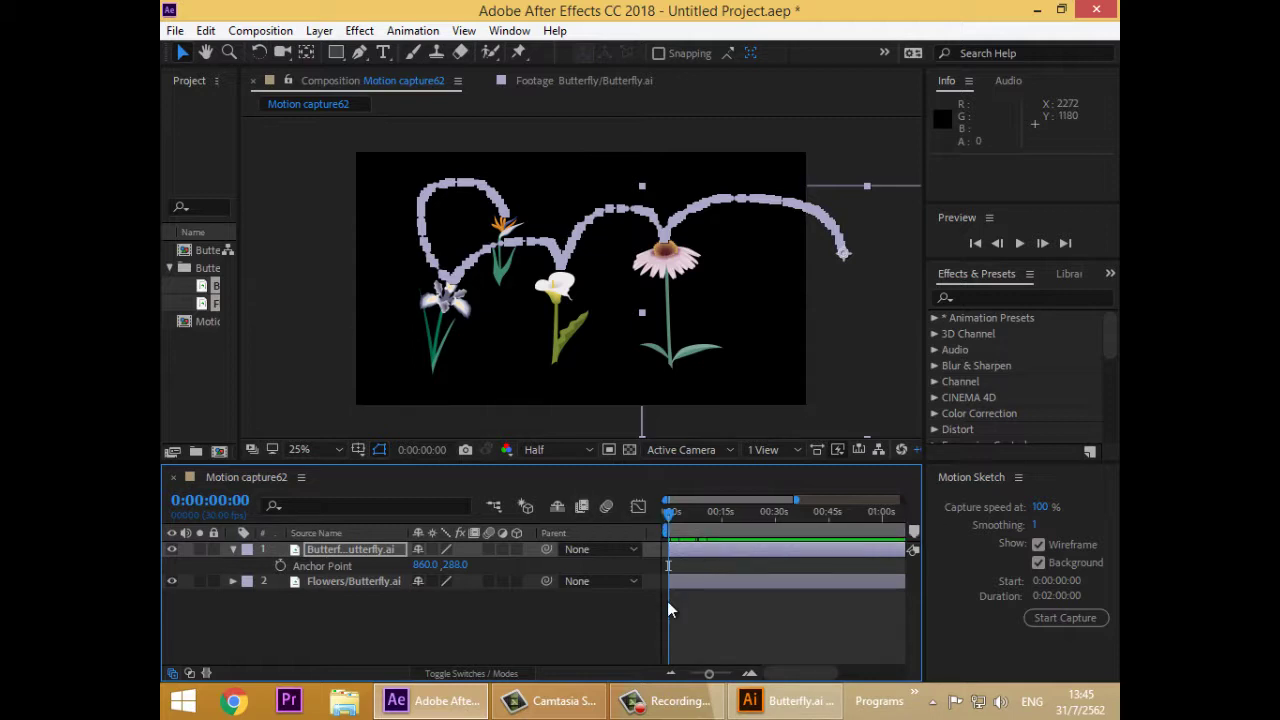
- Expand the Butterfly layer's Transform properties and end the work area at about 0:00:21:28, with the timeline enlarged around it
{"action": "key", "text": "a"}
{"action": "key", "text": "ctrl+grave"}
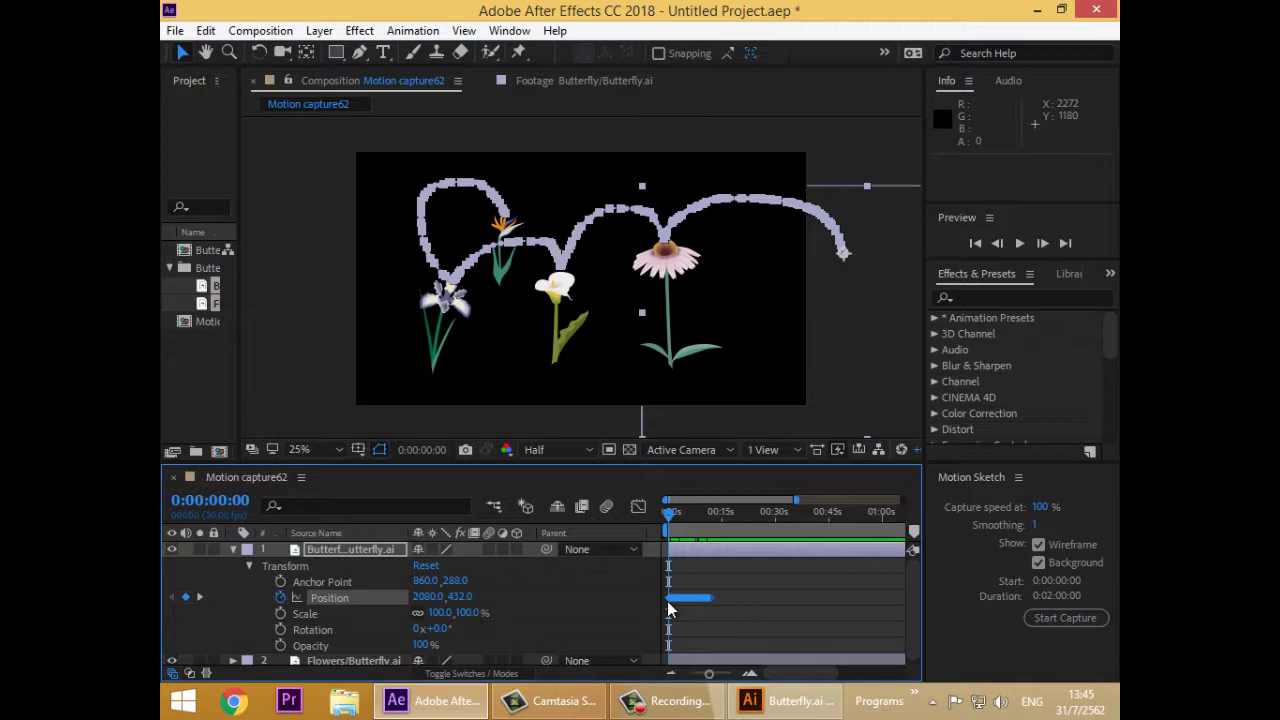
{"action": "scroll", "coordinate": [668, 603], "scroll_direction": "down", "scroll_amount": 5}
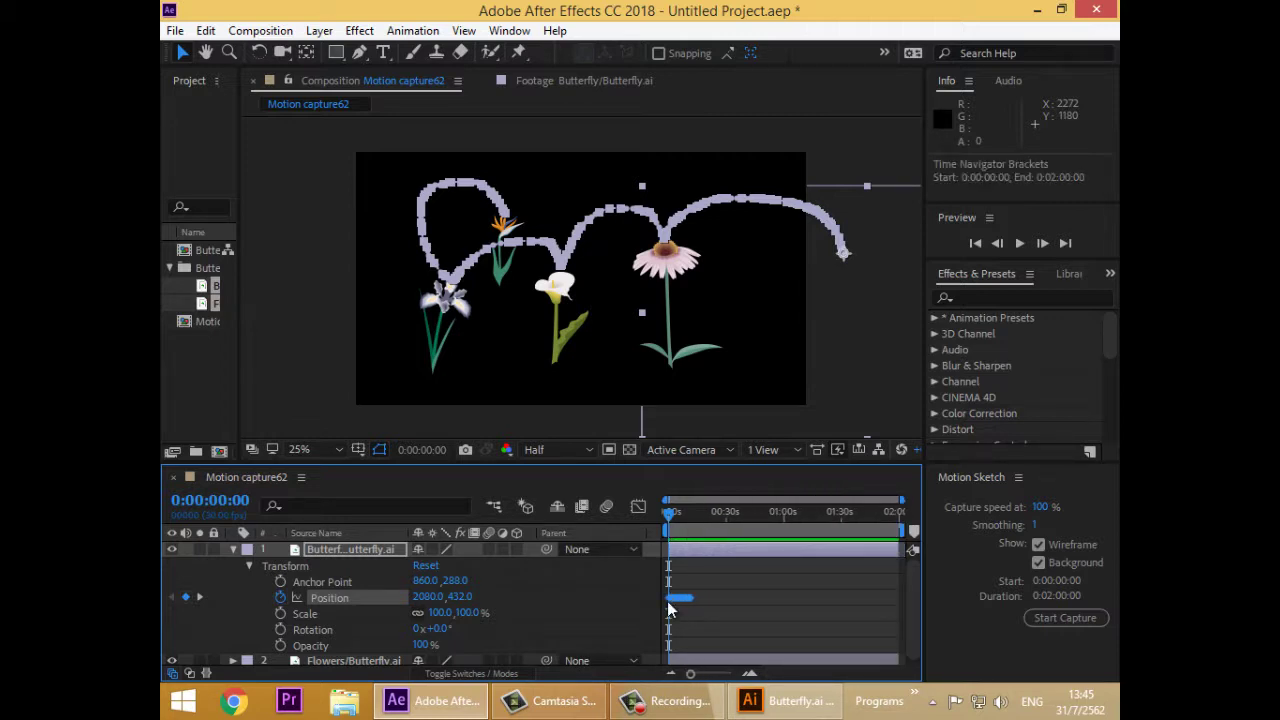
{"action": "left_click_drag", "start_coordinate": [902, 531], "coordinate": [713, 531]}
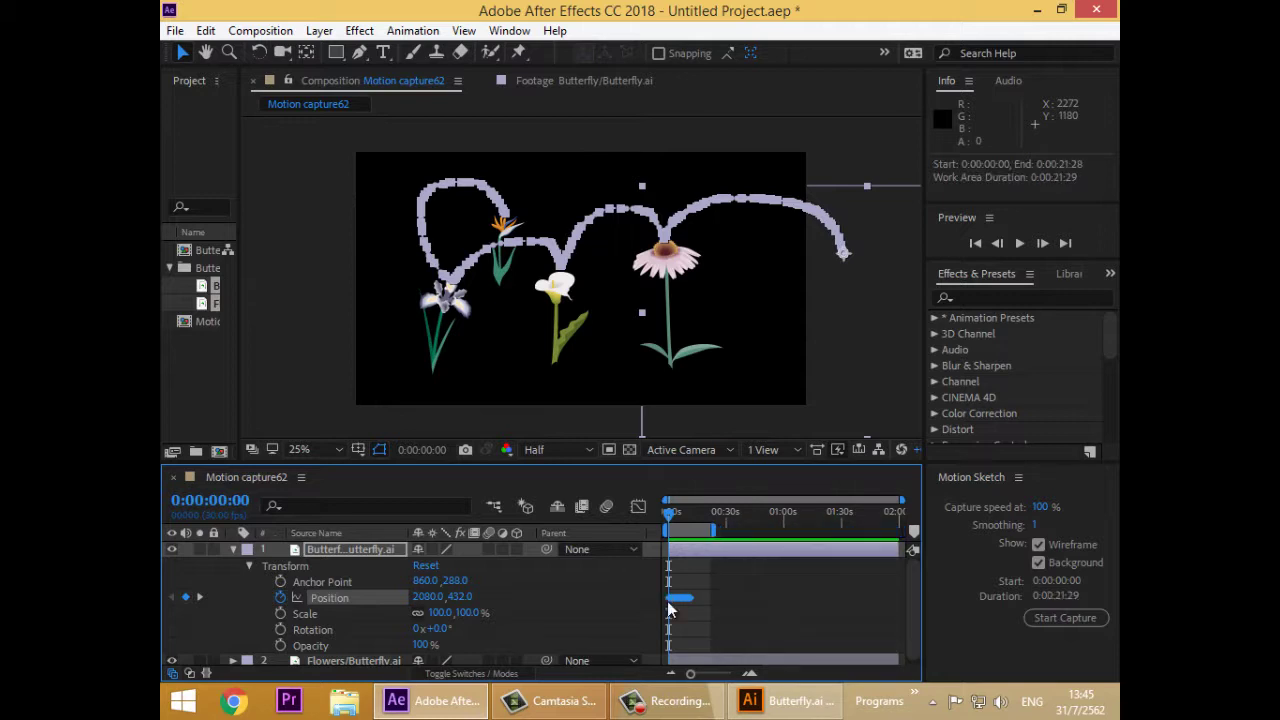
{"action": "key", "text": "equal"}
{"action": "key", "text": "equal"}
{"action": "key", "text": "equal"}
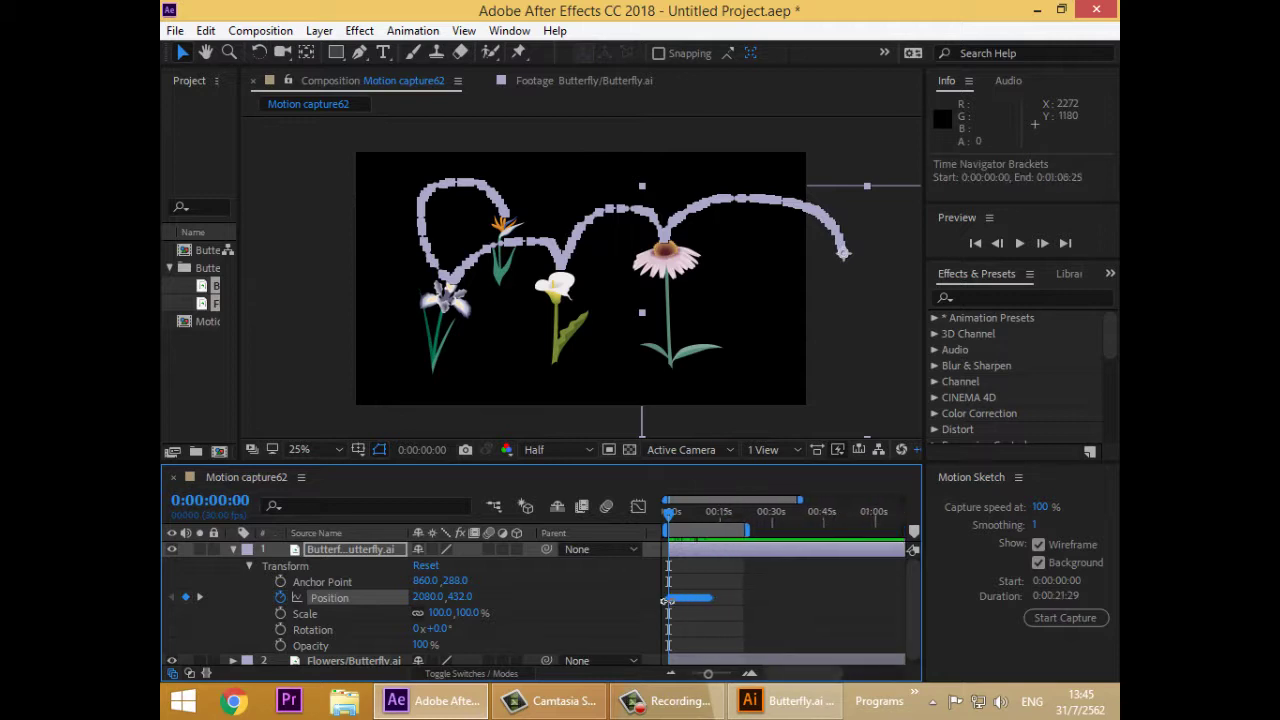
{"action": "right_click", "coordinate": [574, 533]}
{"action": "left_click", "coordinate": [606, 537]}
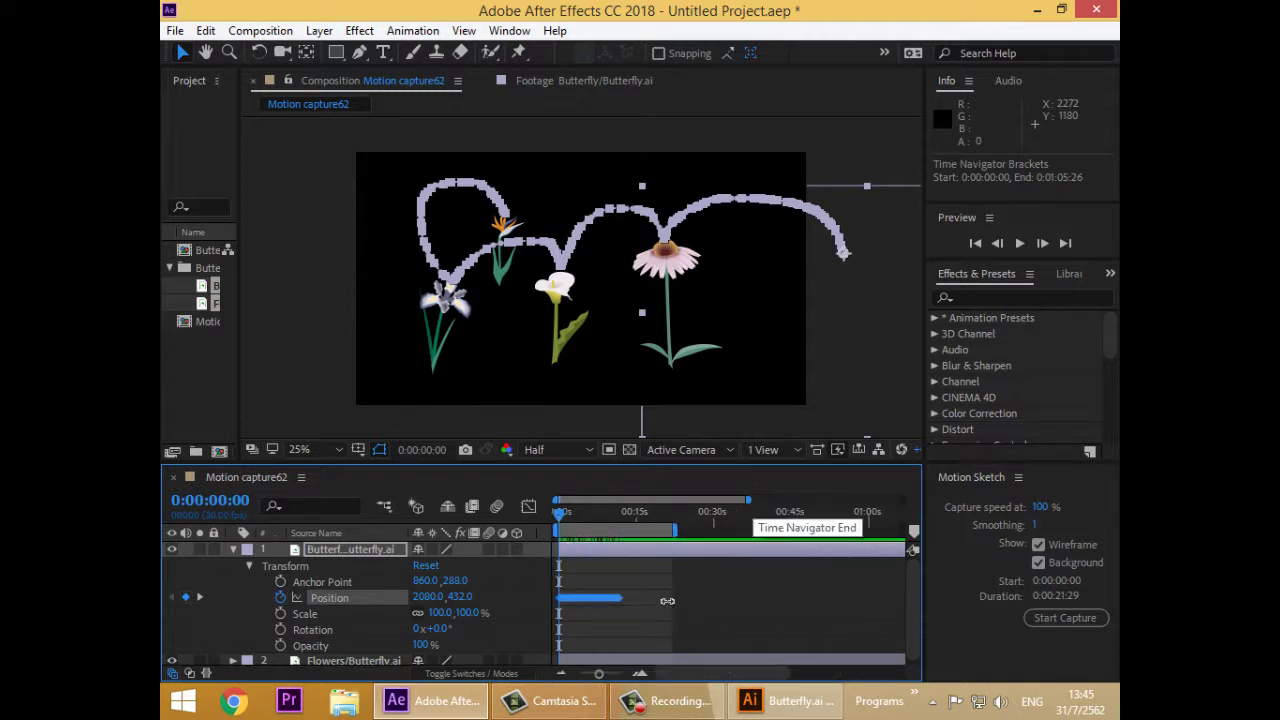
{"action": "left_click_drag", "start_coordinate": [748, 500], "coordinate": [635, 500]}
{"action": "left_click_drag", "start_coordinate": [667, 602], "coordinate": [668, 602]}
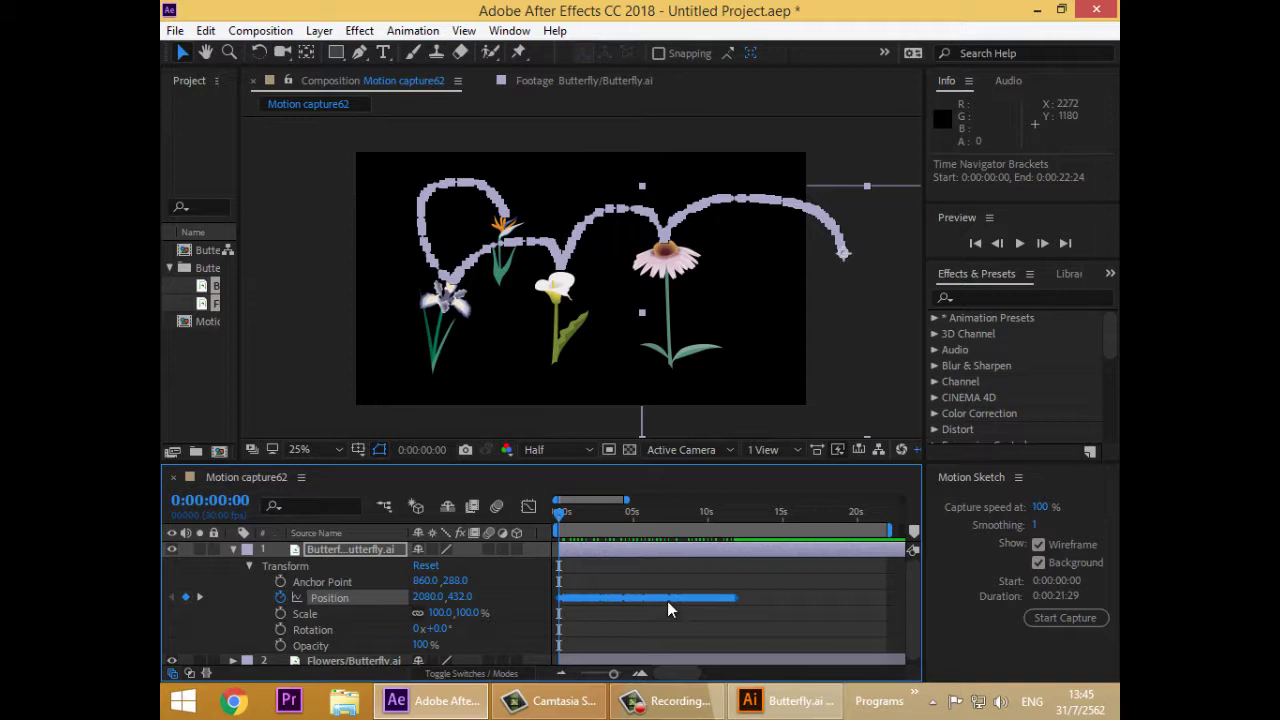
- Shorten the work area to a duration of about 0:00:12:26, just past the last Position keyframes, and preview the butterfly's flight
{"action": "key", "text": "space"}
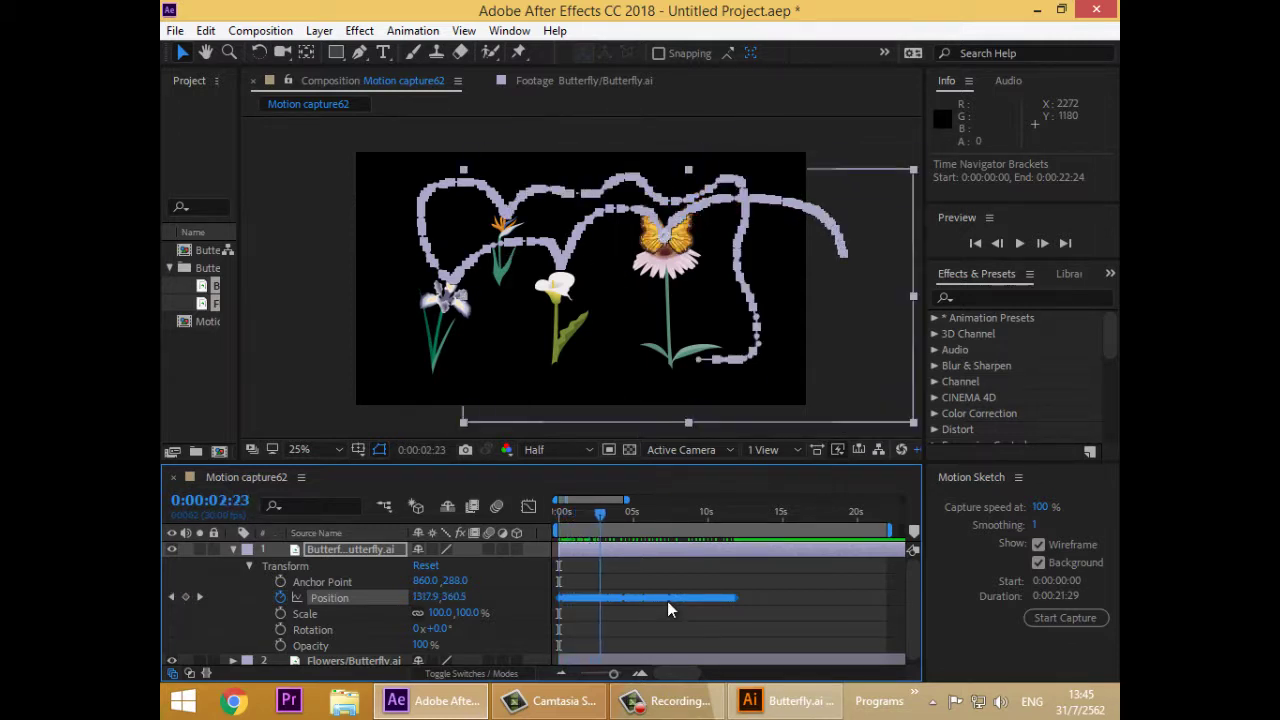
{"action": "key", "text": "n"}
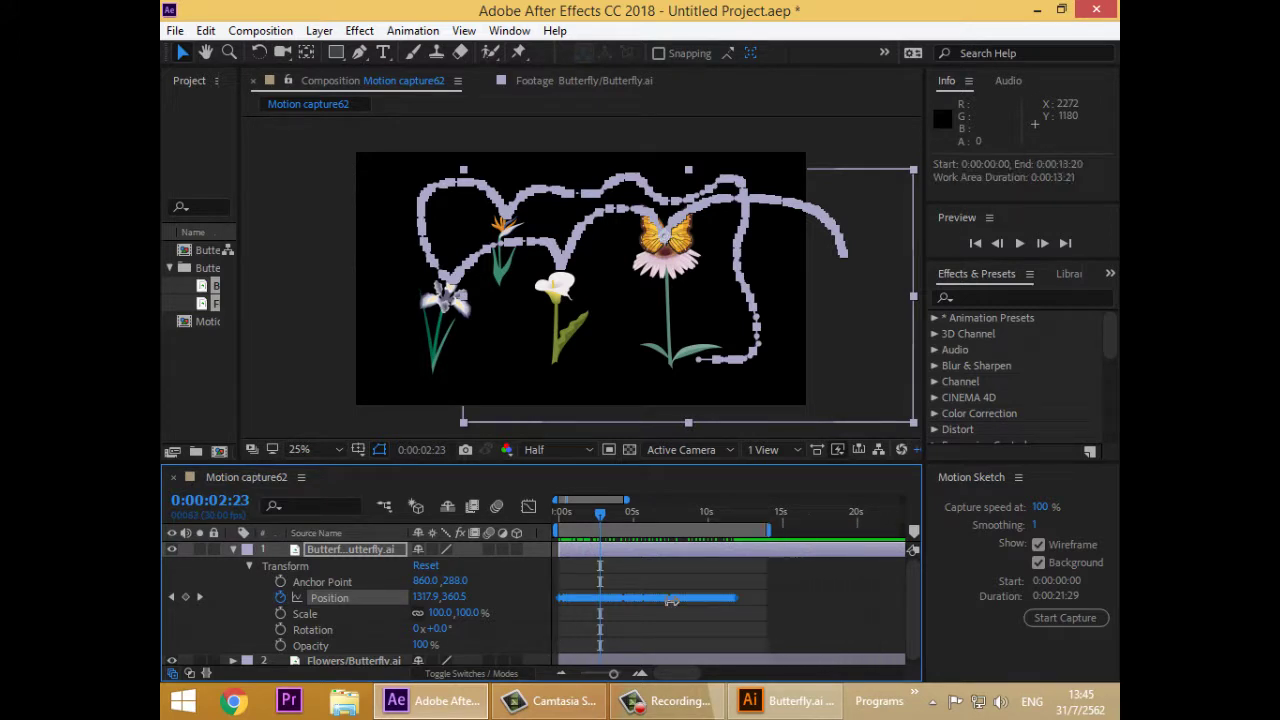
{"action": "key", "text": "space"}
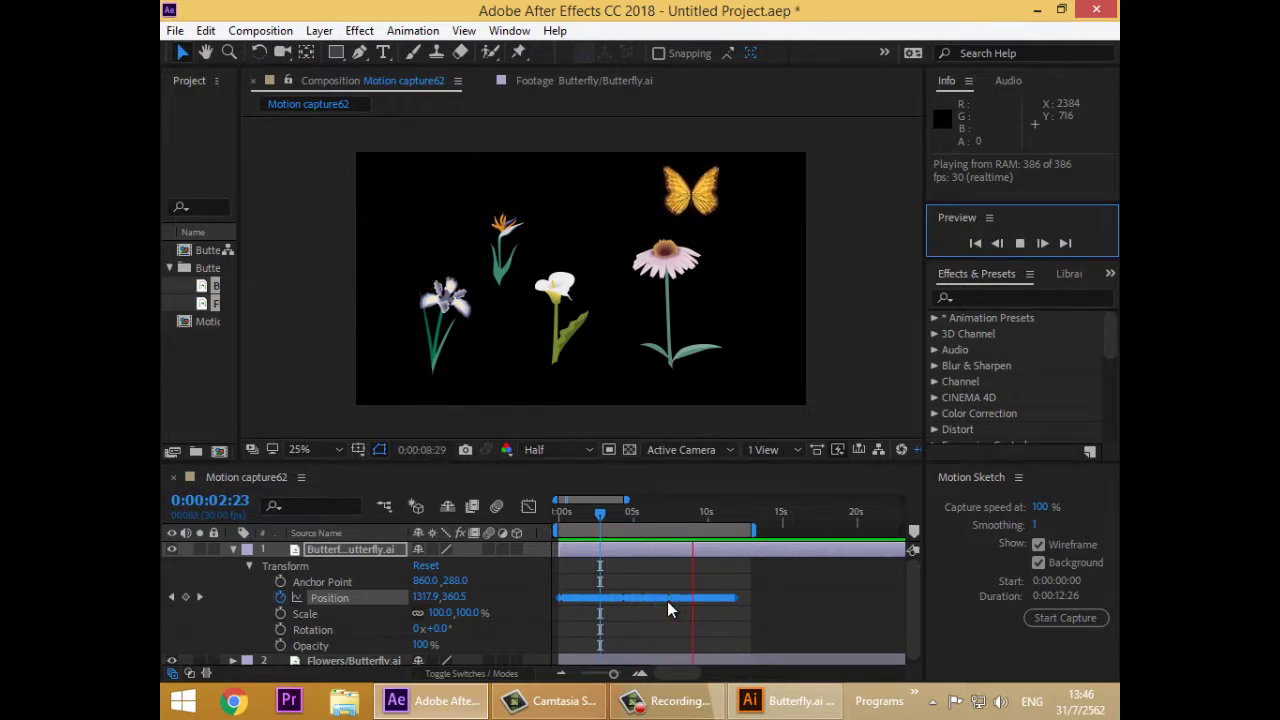
{"action": "key", "text": "space"}
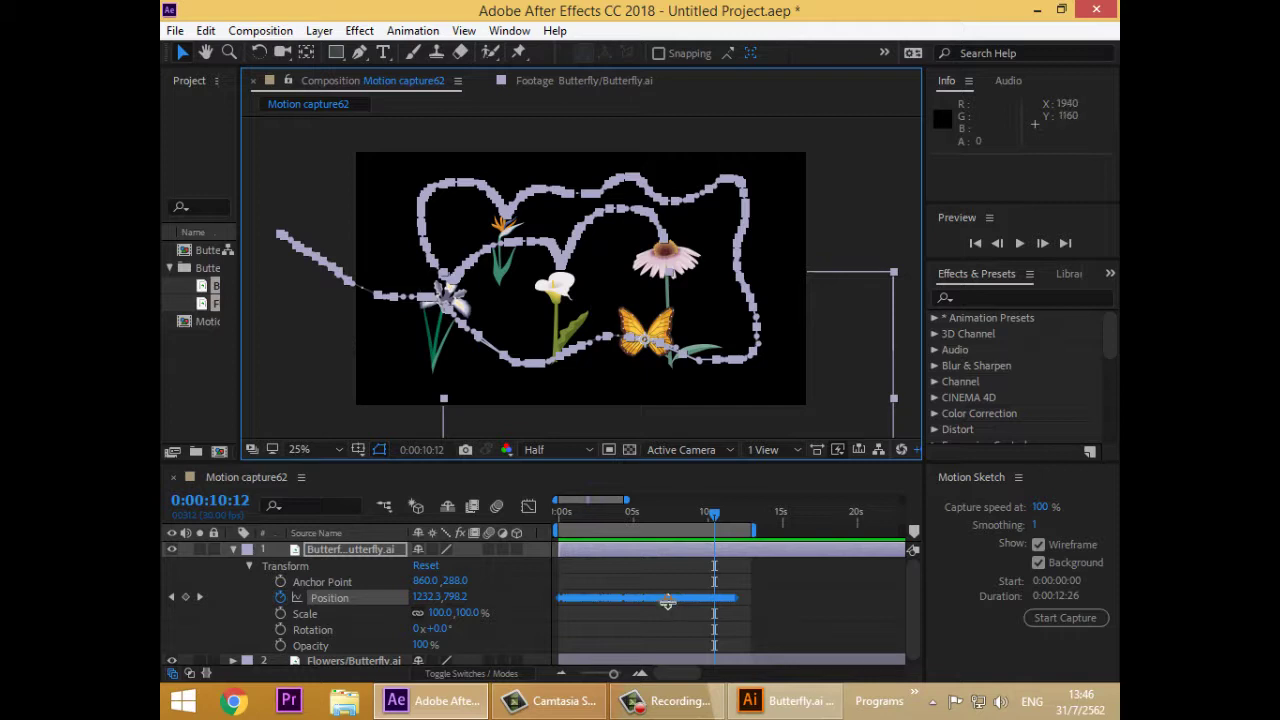
- Delete all captured Position keyframes from the Butterfly layer
{"action": "left_click", "coordinate": [668, 603]}
{"action": "left_click_drag", "start_coordinate": [767, 603], "coordinate": [531, 586]}
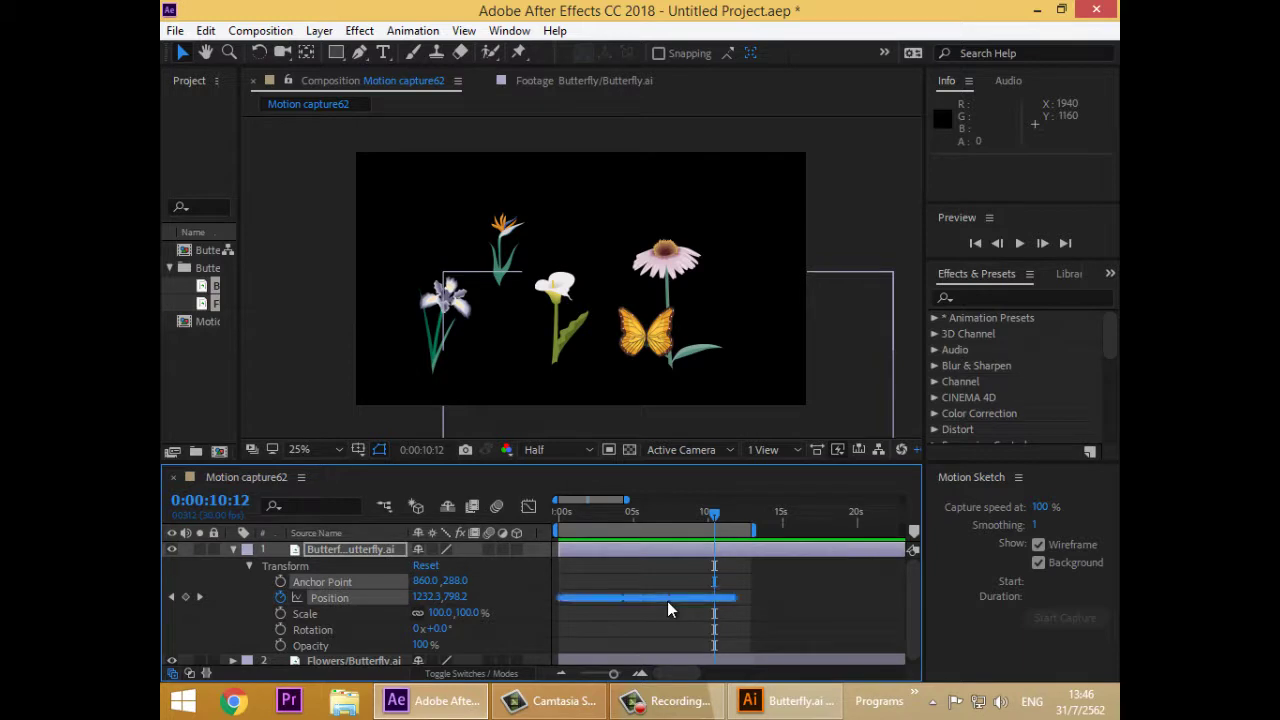
{"action": "key", "text": "Delete"}
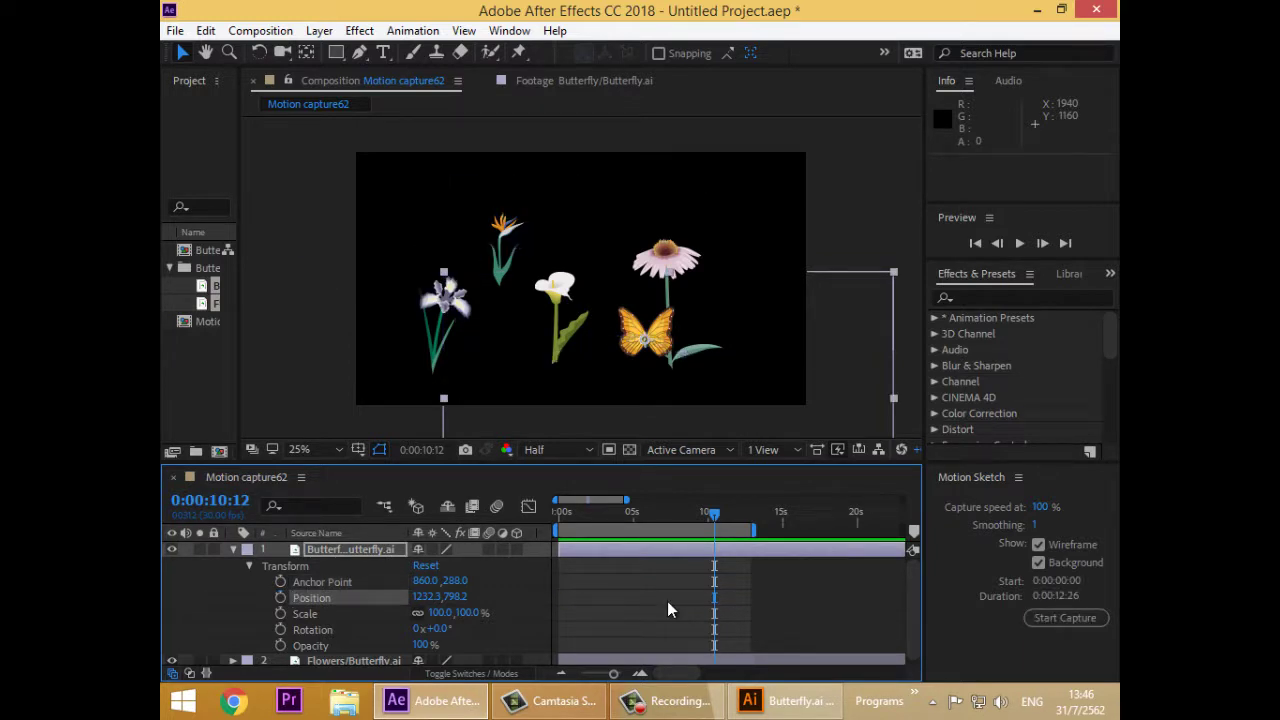
- From time 0, place the butterfly beyond the frame's right edge at about 2100, 570 and capture a new Motion Sketch path over the flowers
{"action": "key", "text": "Home"}
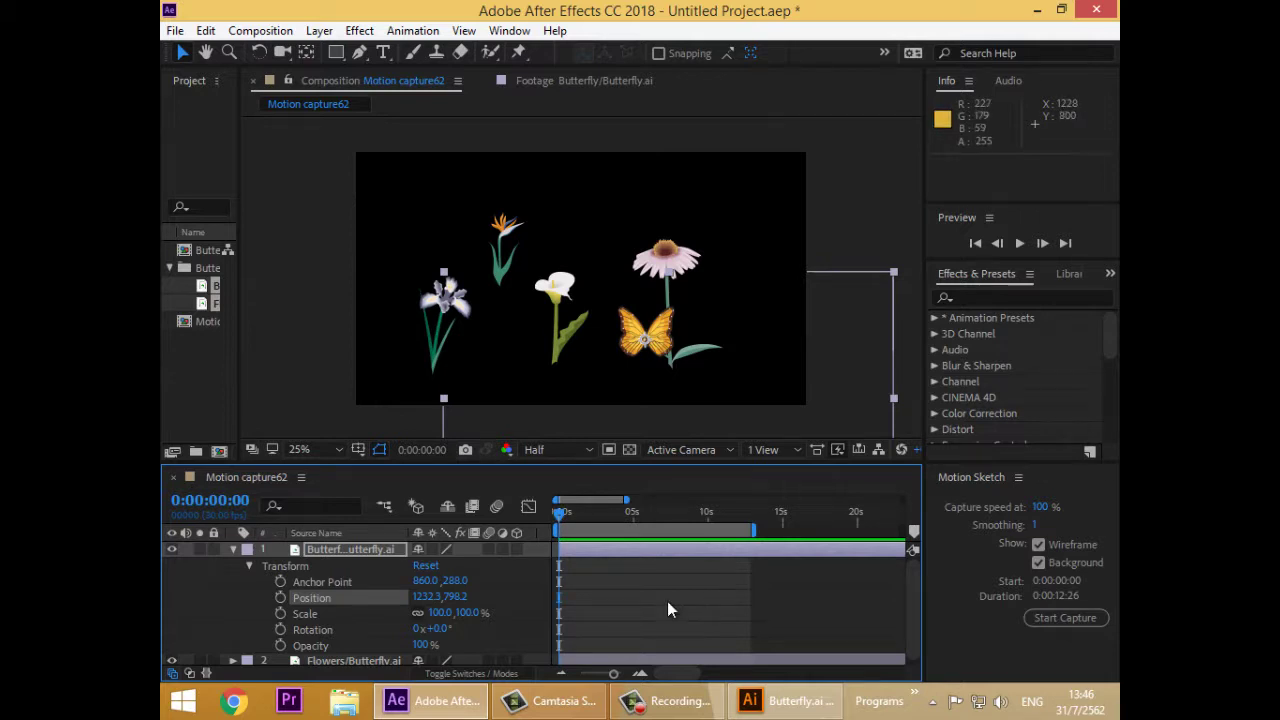
{"action": "mouse_move", "coordinate": [644, 340]}
{"action": "left_mouse_down"}
{"action": "mouse_move", "coordinate": [868, 276]}
{"action": "mouse_move", "coordinate": [848, 286]}
{"action": "left_mouse_up"}
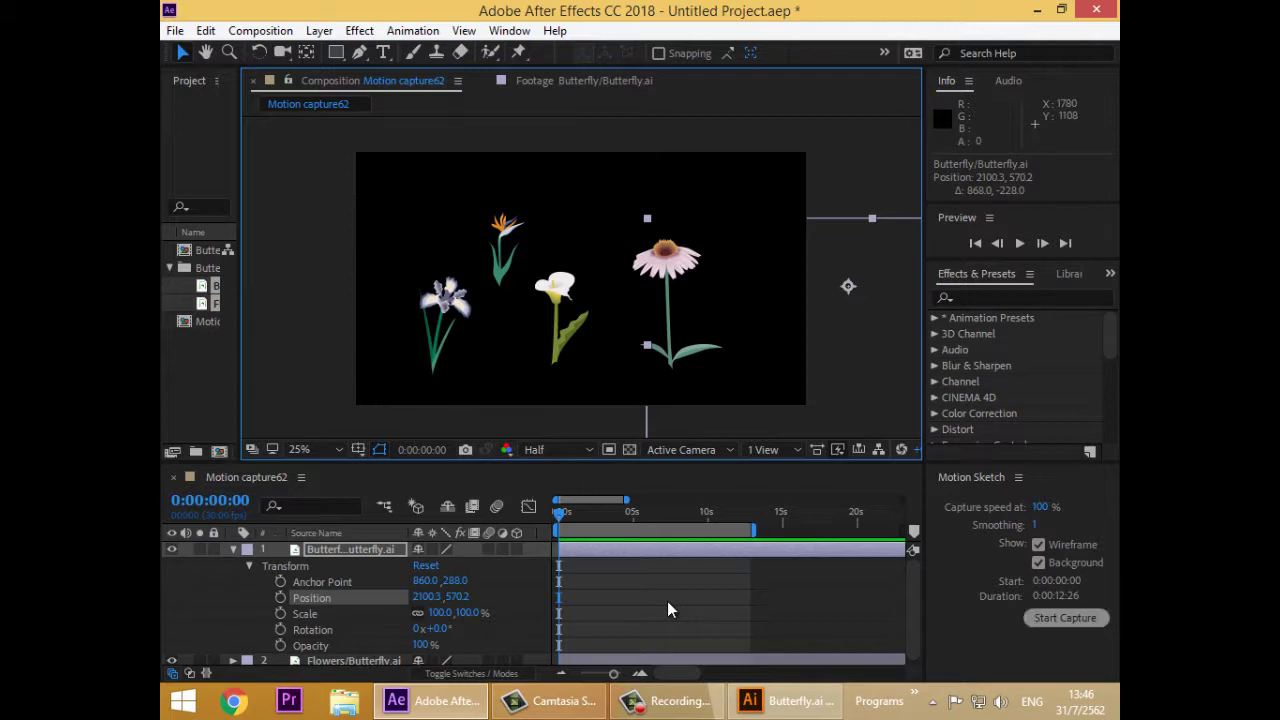
{"action": "left_click", "coordinate": [1065, 618]}
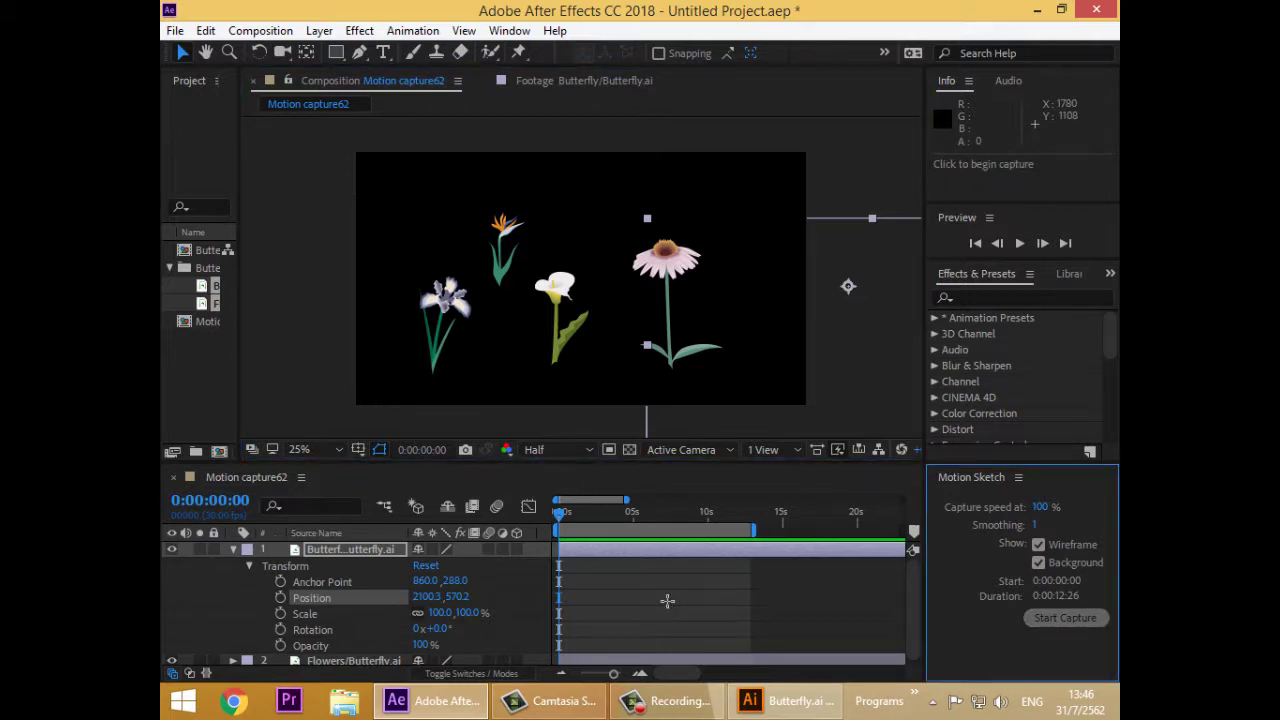
{"action": "mouse_move", "coordinate": [845, 283]}
{"action": "left_mouse_down"}
{"action": "mouse_move", "coordinate": [822, 165]}
{"action": "mouse_move", "coordinate": [768, 168]}
{"action": "mouse_move", "coordinate": [673, 238]}
{"action": "mouse_move", "coordinate": [653, 160]}
{"action": "mouse_move", "coordinate": [570, 178]}
{"action": "mouse_move", "coordinate": [554, 272]}
{"action": "mouse_move", "coordinate": [542, 200]}
{"action": "mouse_move", "coordinate": [517, 183]}
{"action": "mouse_move", "coordinate": [479, 198]}
{"action": "mouse_move", "coordinate": [444, 291]}
{"action": "mouse_move", "coordinate": [410, 250]}
{"action": "mouse_move", "coordinate": [403, 205]}
{"action": "mouse_move", "coordinate": [422, 170]}
{"action": "mouse_move", "coordinate": [478, 169]}
{"action": "mouse_move", "coordinate": [518, 223]}
{"action": "mouse_move", "coordinate": [555, 190]}
{"action": "mouse_move", "coordinate": [611, 226]}
{"action": "mouse_move", "coordinate": [684, 188]}
{"action": "mouse_move", "coordinate": [748, 203]}
{"action": "mouse_move", "coordinate": [770, 244]}
{"action": "mouse_move", "coordinate": [769, 300]}
{"action": "mouse_move", "coordinate": [713, 361]}
{"action": "mouse_move", "coordinate": [628, 368]}
{"action": "mouse_move", "coordinate": [587, 311]}
{"action": "mouse_move", "coordinate": [507, 319]}
{"action": "mouse_move", "coordinate": [468, 341]}
{"action": "mouse_move", "coordinate": [413, 300]}
{"action": "left_mouse_up"}
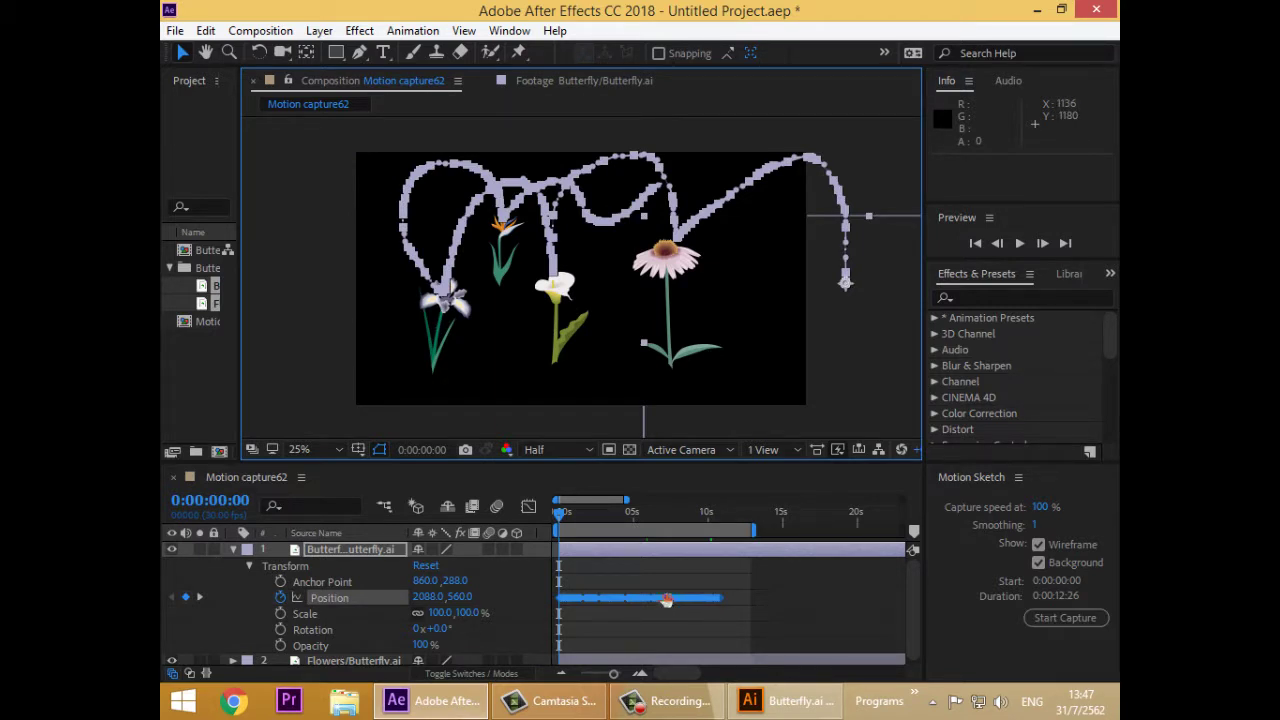
- Preview the butterfly's newly captured flight, and open the Smoother for its selected Position keyframes
{"action": "key", "text": "space"}
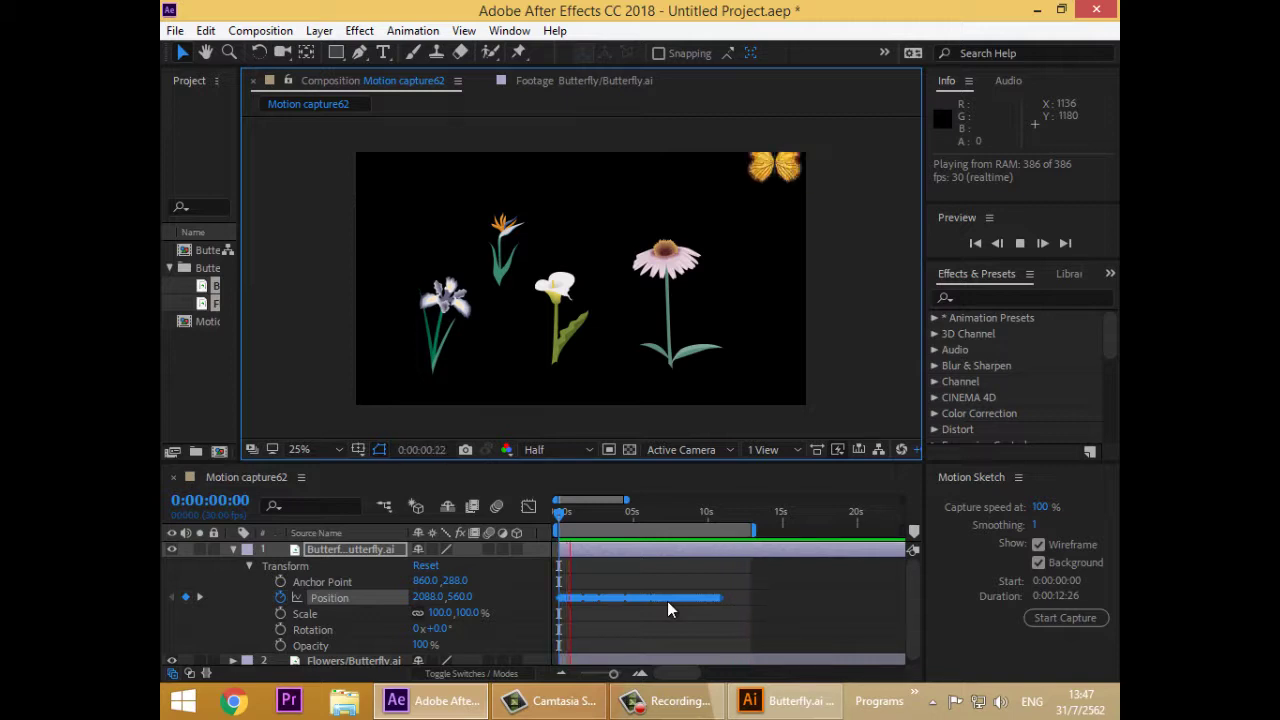
{"action": "key", "text": "space"}
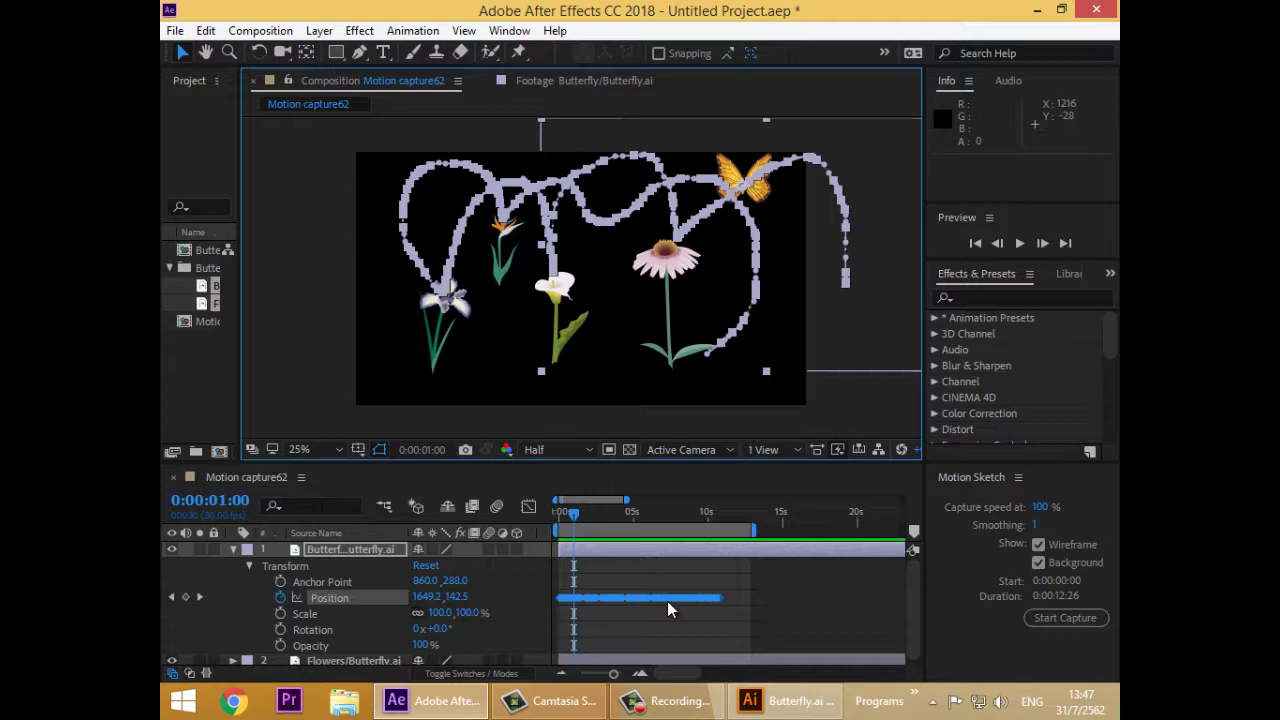
{"action": "key", "text": "alt+w"}
{"action": "left_click", "coordinate": [509, 31]}
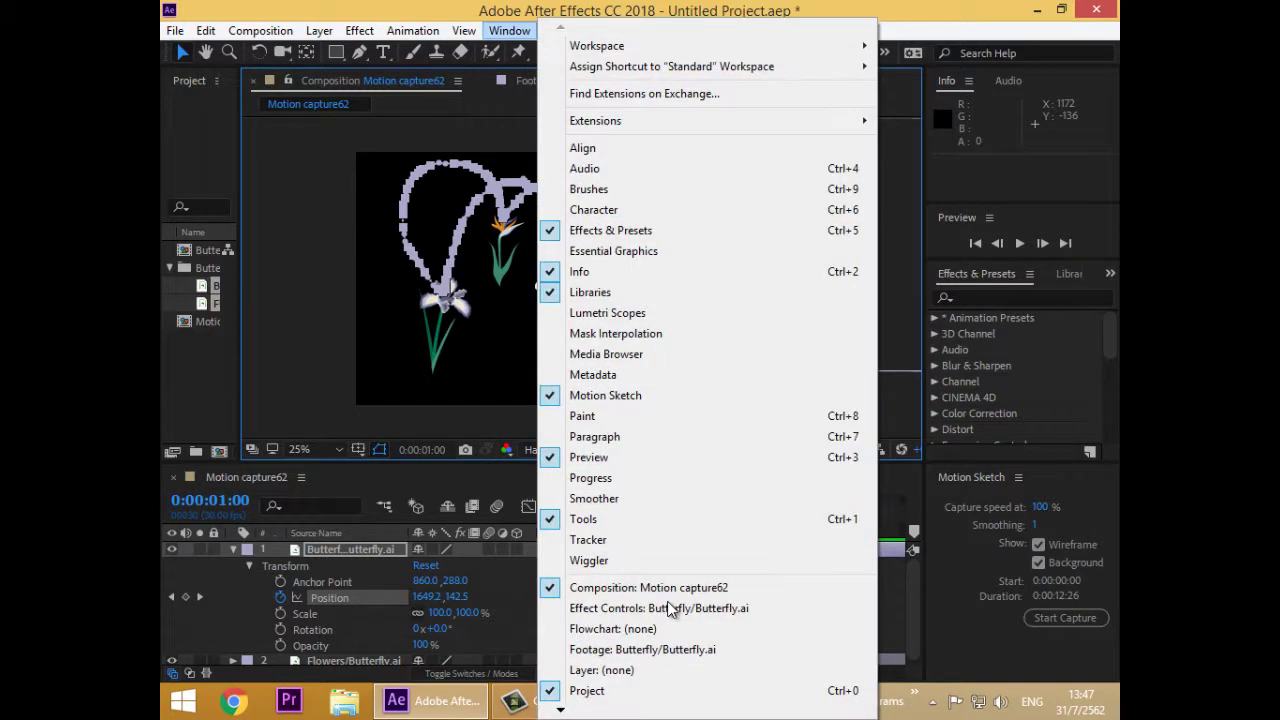
{"action": "key", "text": "Down"}
{"action": "key", "text": "Down"}
{"action": "key", "text": "Down"}
{"action": "key", "text": "Down"}
{"action": "key", "text": "Down"}
{"action": "key", "text": "Down"}
{"action": "key", "text": "Down"}
{"action": "key", "text": "Down"}
{"action": "key", "text": "Down"}
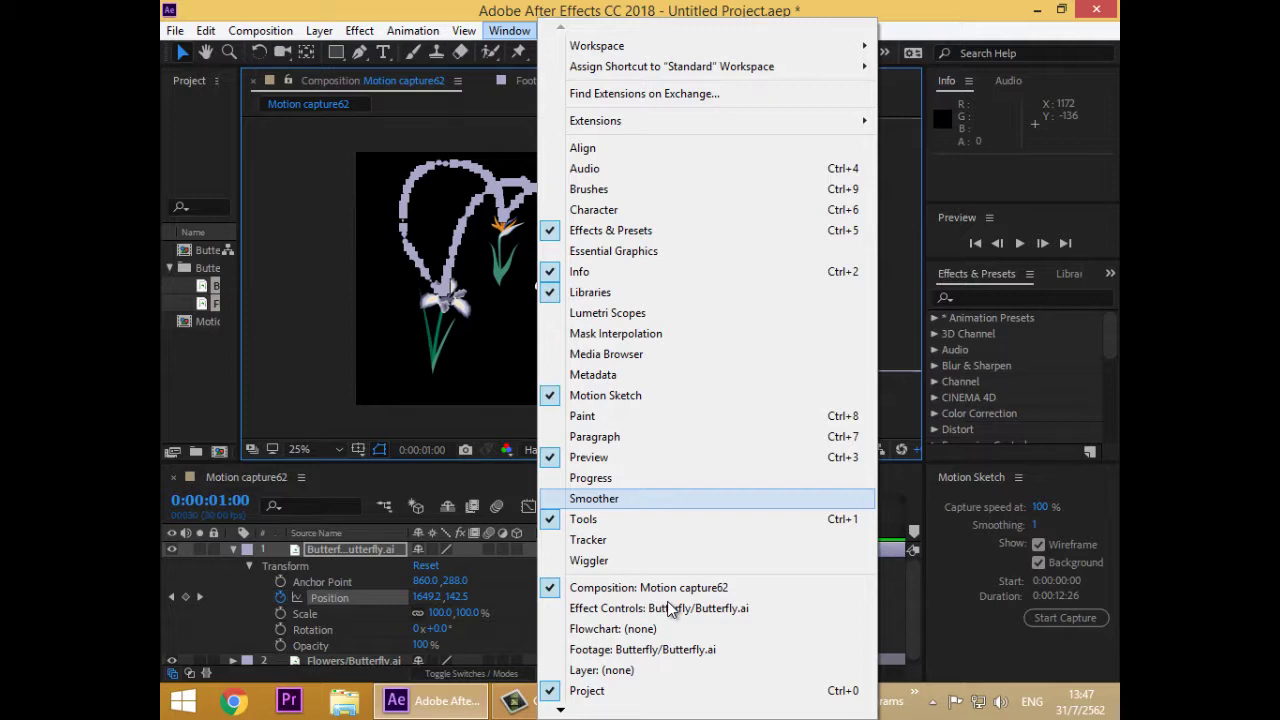
{"action": "key", "text": "Return"}
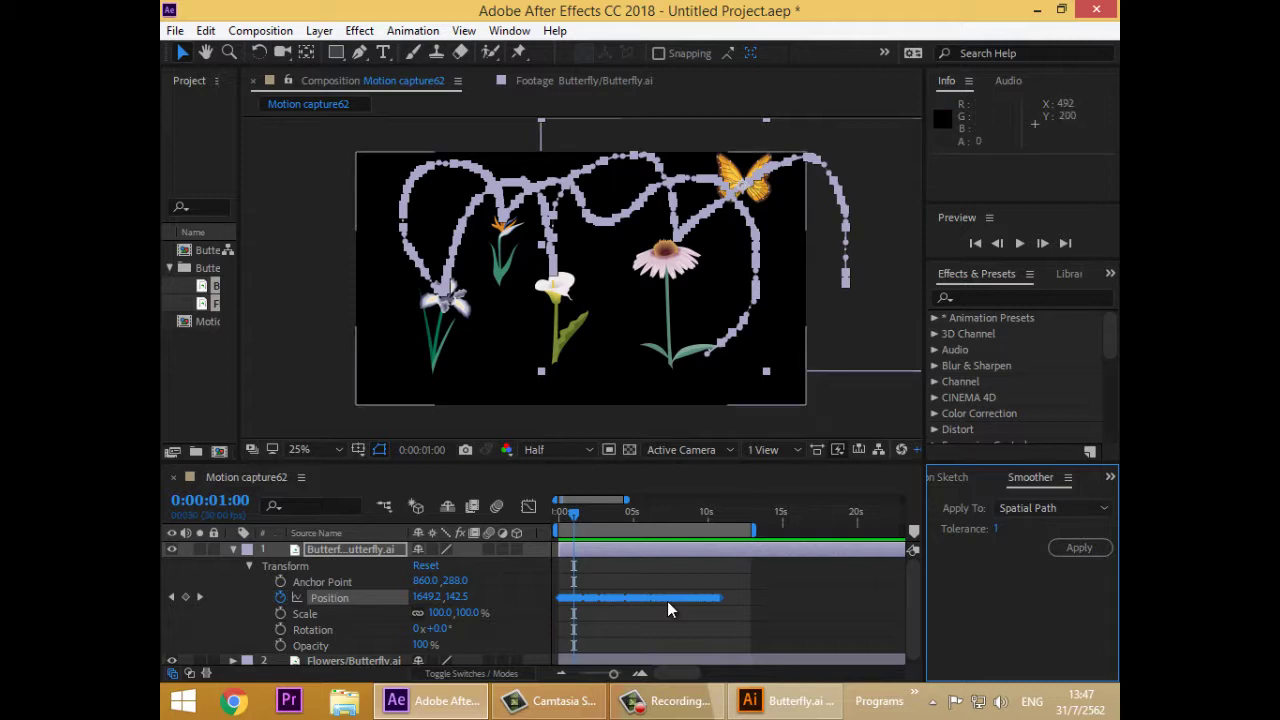
- Try smoothing the captured Position keyframes along the Spatial Path with tolerances of 52 and 8, undoing each attempt
{"action": "left_click", "coordinate": [1053, 508]}
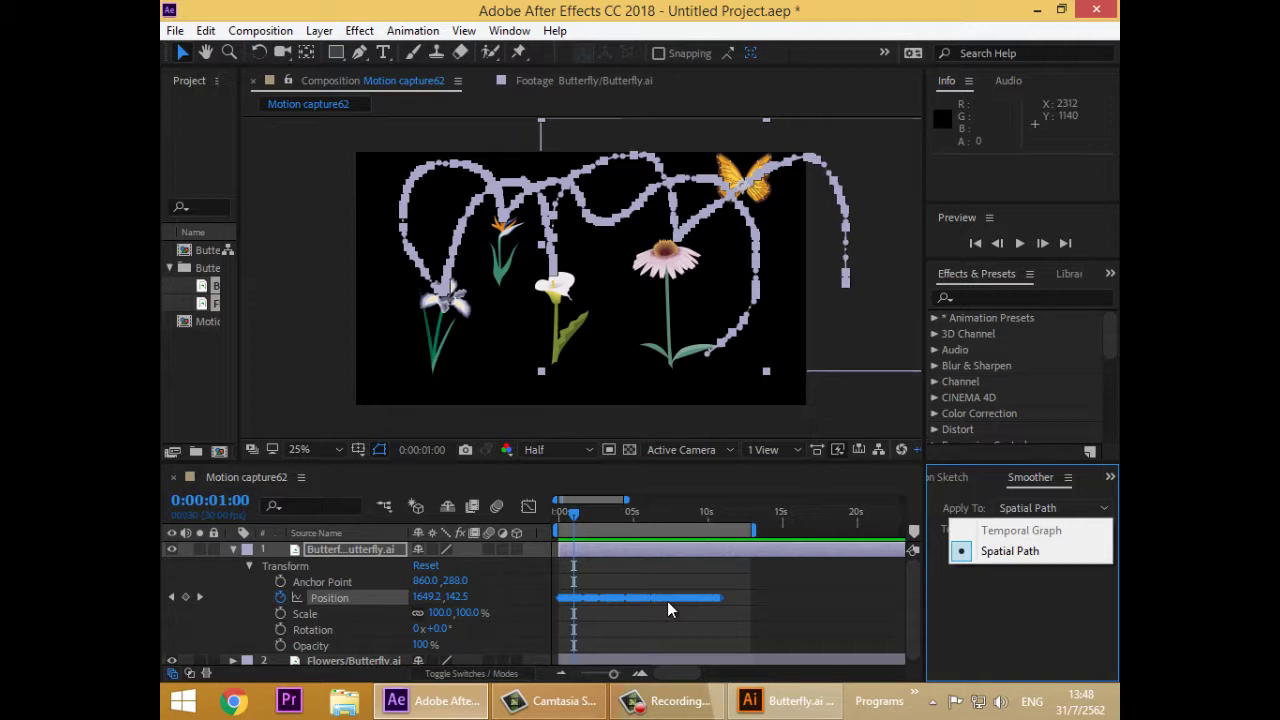
{"action": "left_click", "coordinate": [1010, 551]}
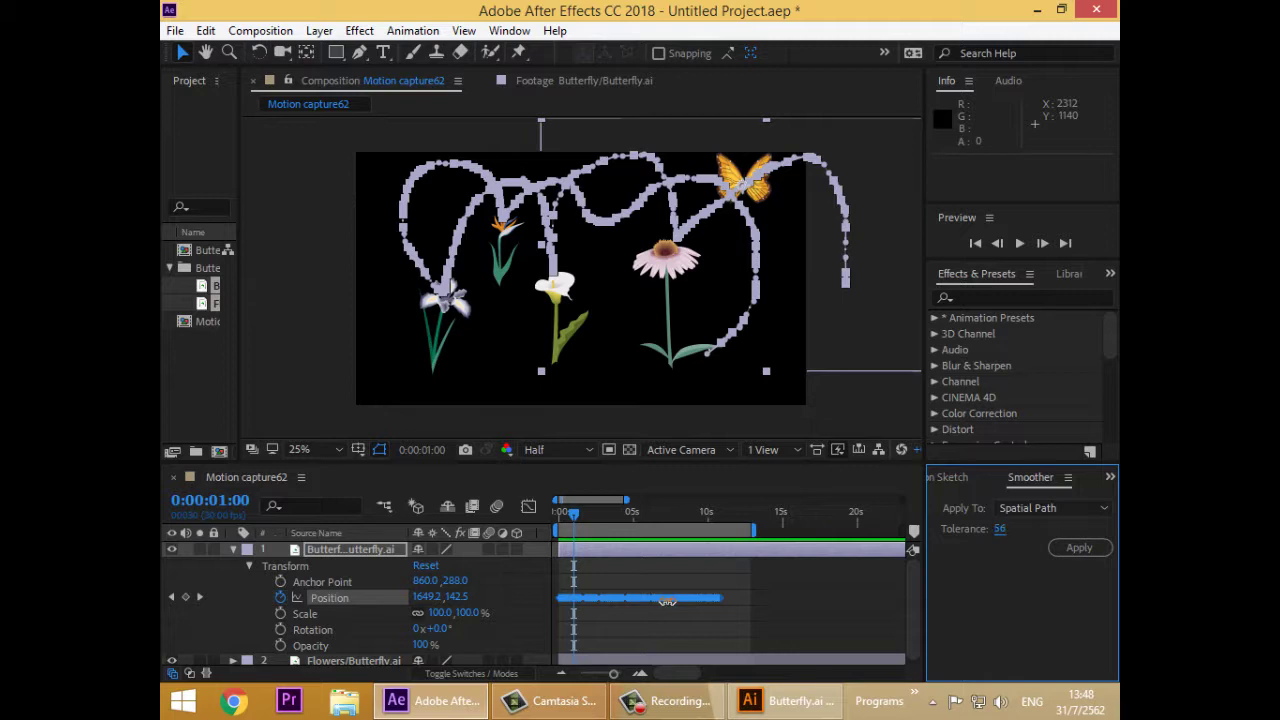
{"action": "left_click", "coordinate": [1079, 547]}
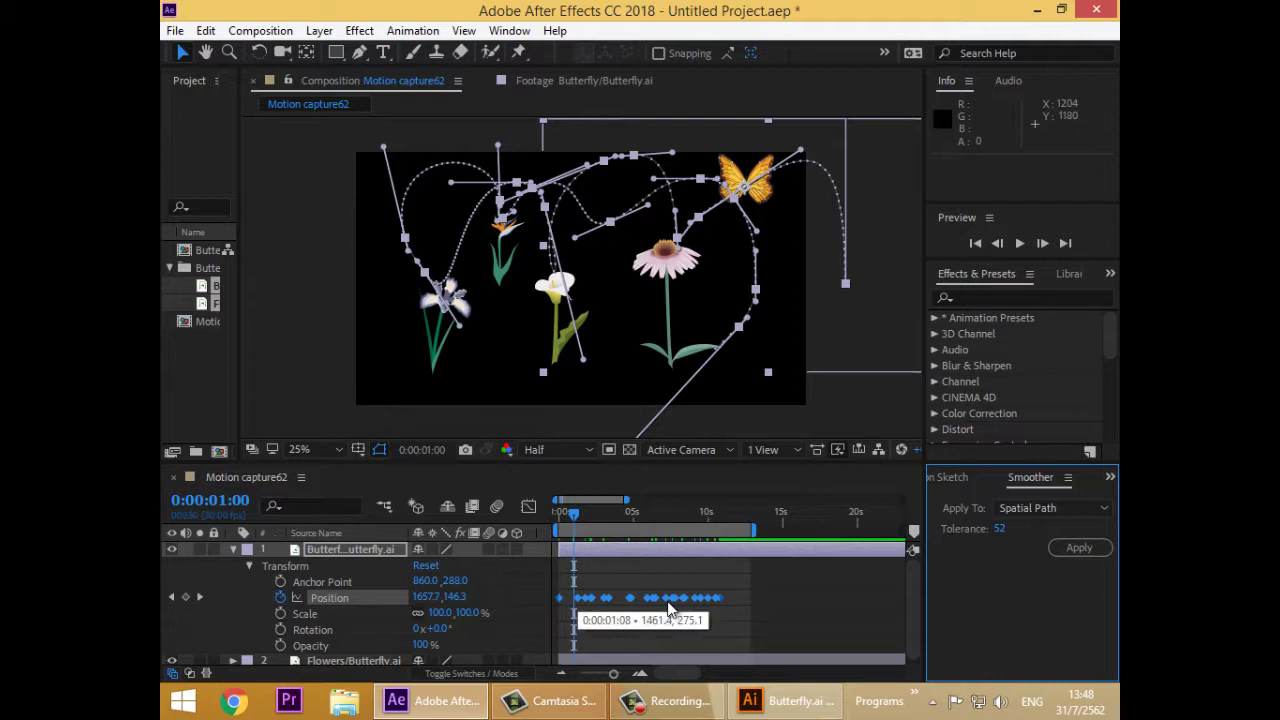
{"action": "key", "text": "ctrl+z"}
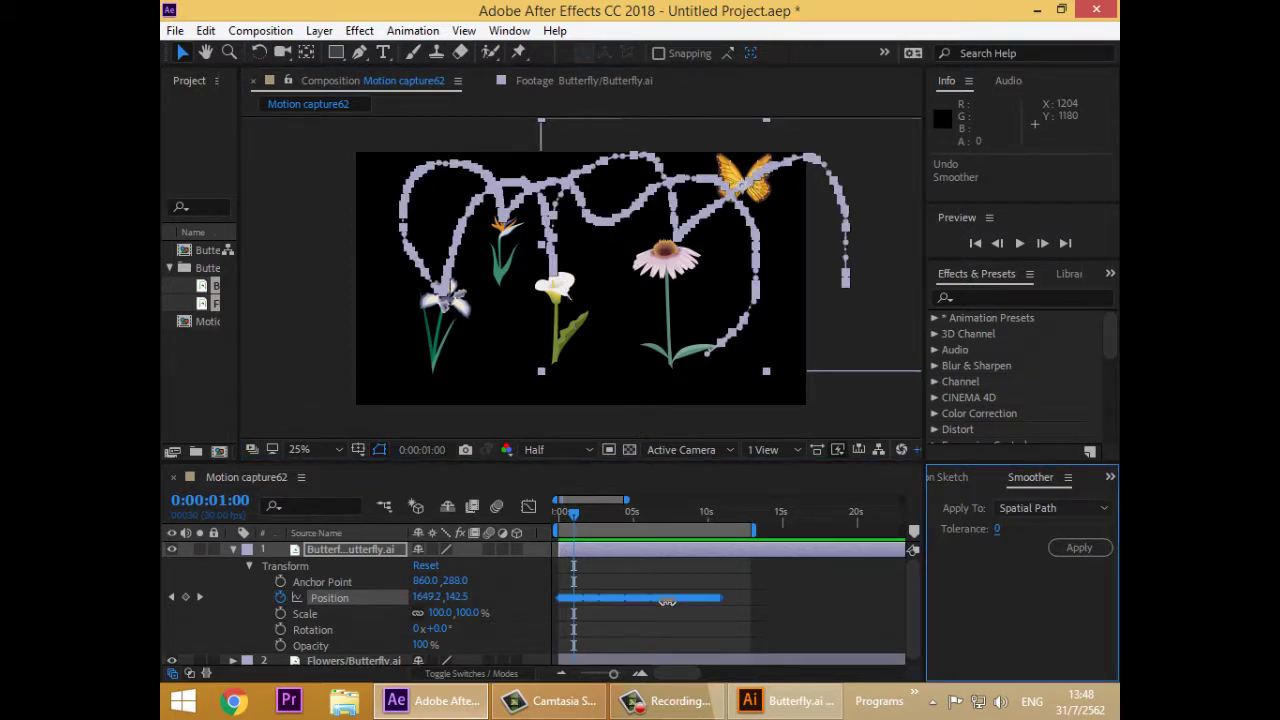
{"action": "left_click_drag", "start_coordinate": [999, 529], "coordinate": [997, 529]}
{"action": "left_click", "coordinate": [1080, 548]}
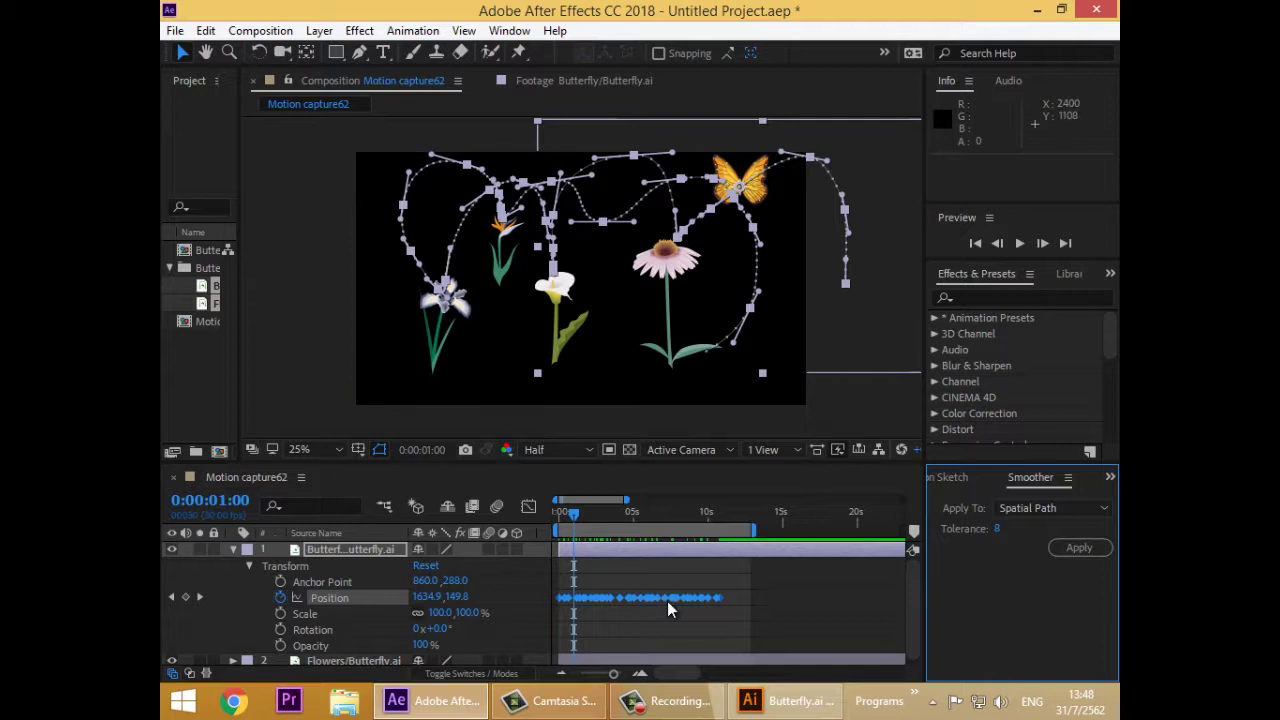
{"action": "key", "text": "ctrl+z"}
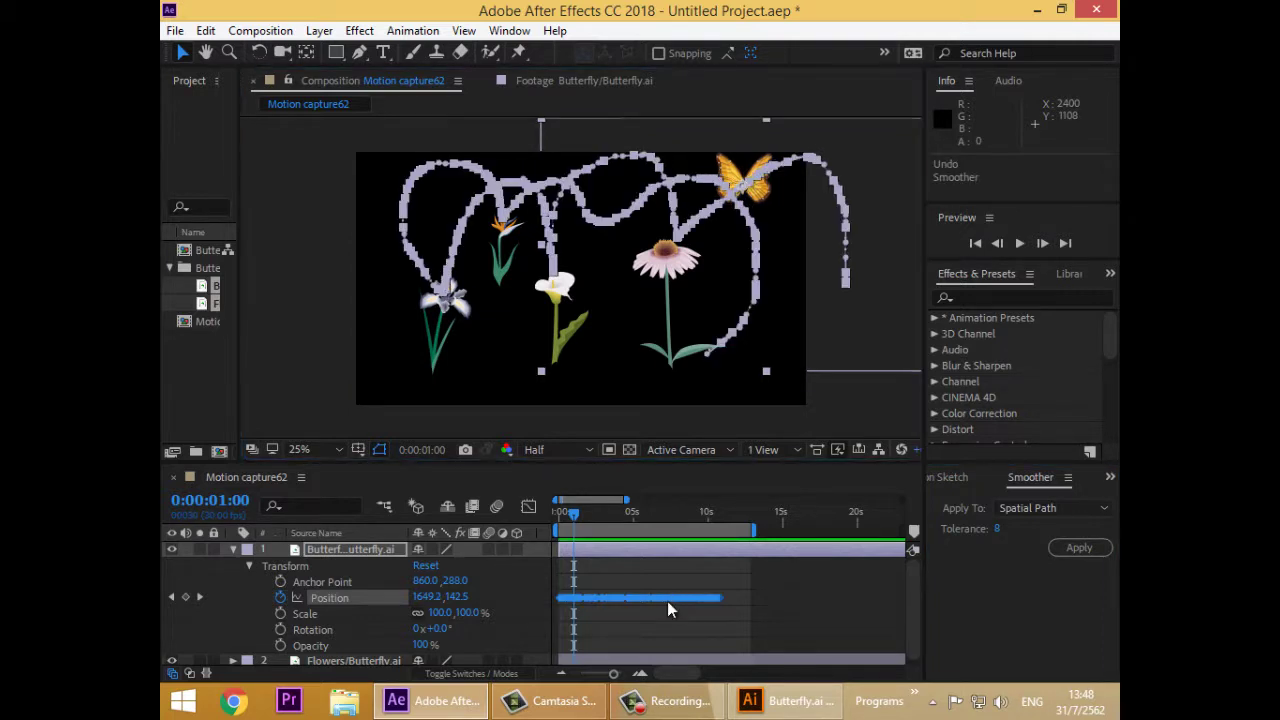
- Smooth the Position keyframes along the Spatial Path with a tolerance of 76 and select only the first keyframe
{"action": "left_click", "coordinate": [1079, 548]}
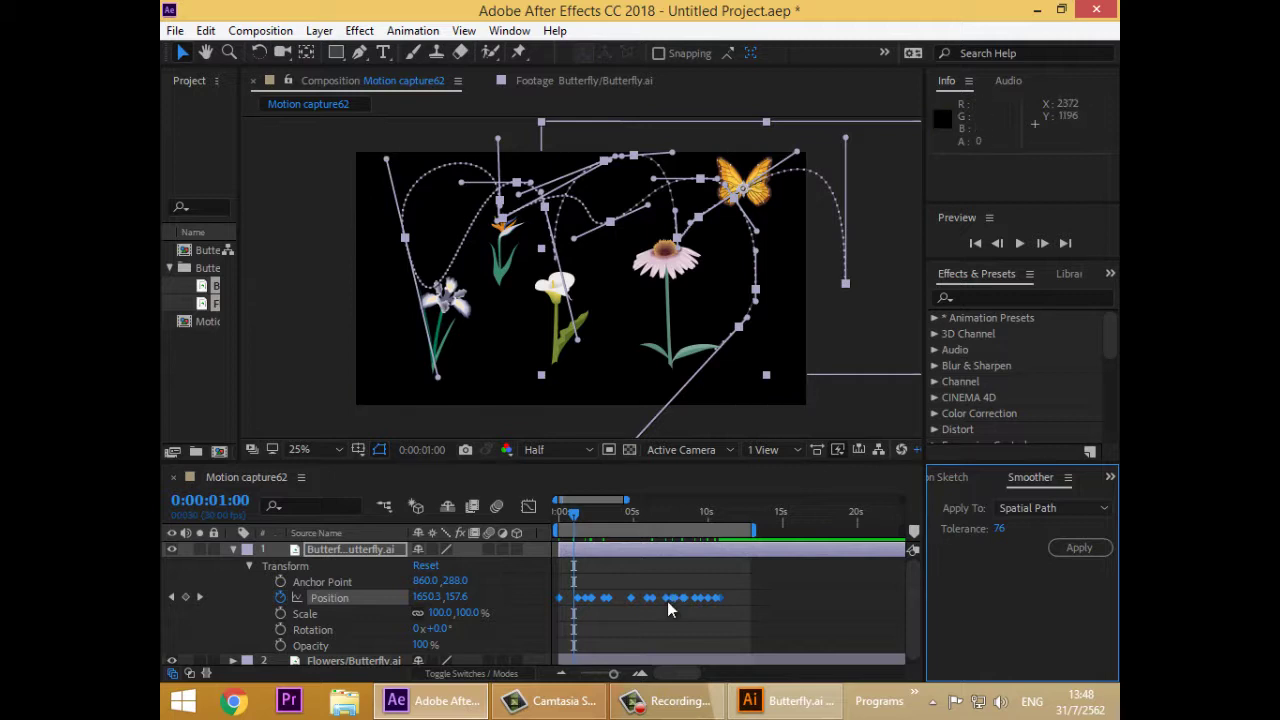
{"action": "key", "text": "space"}
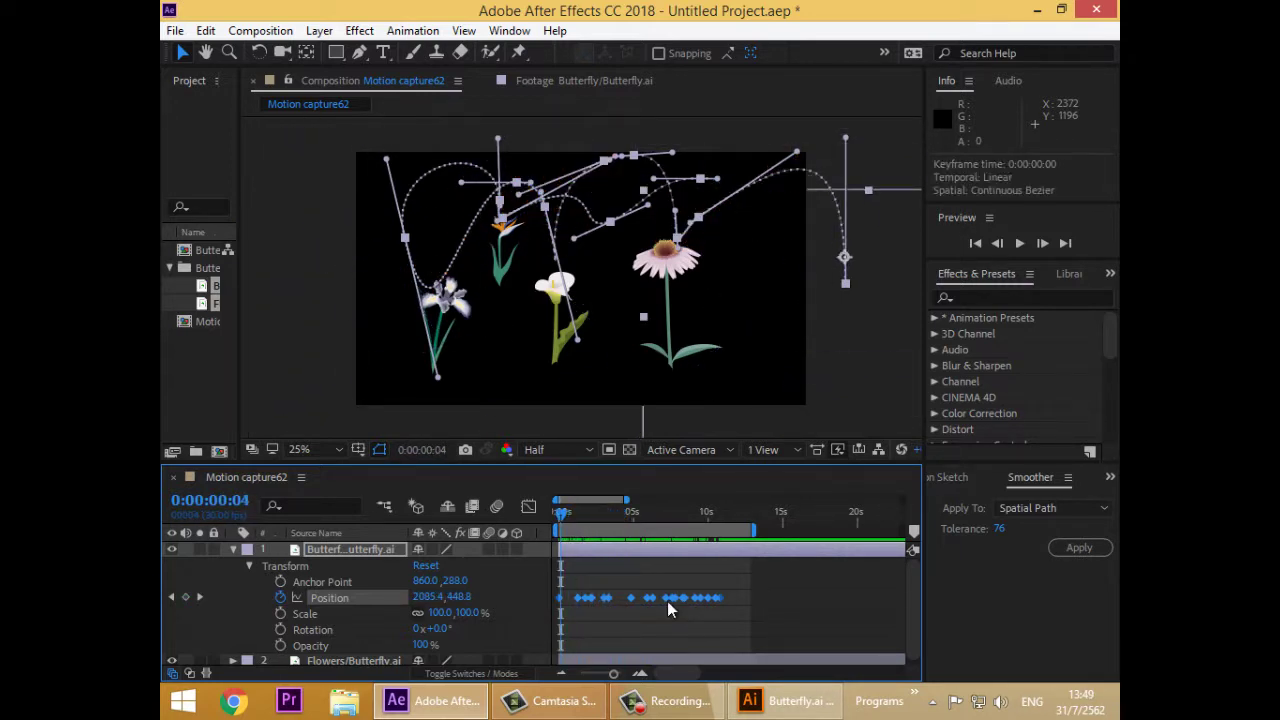
{"action": "left_click", "coordinate": [670, 610]}
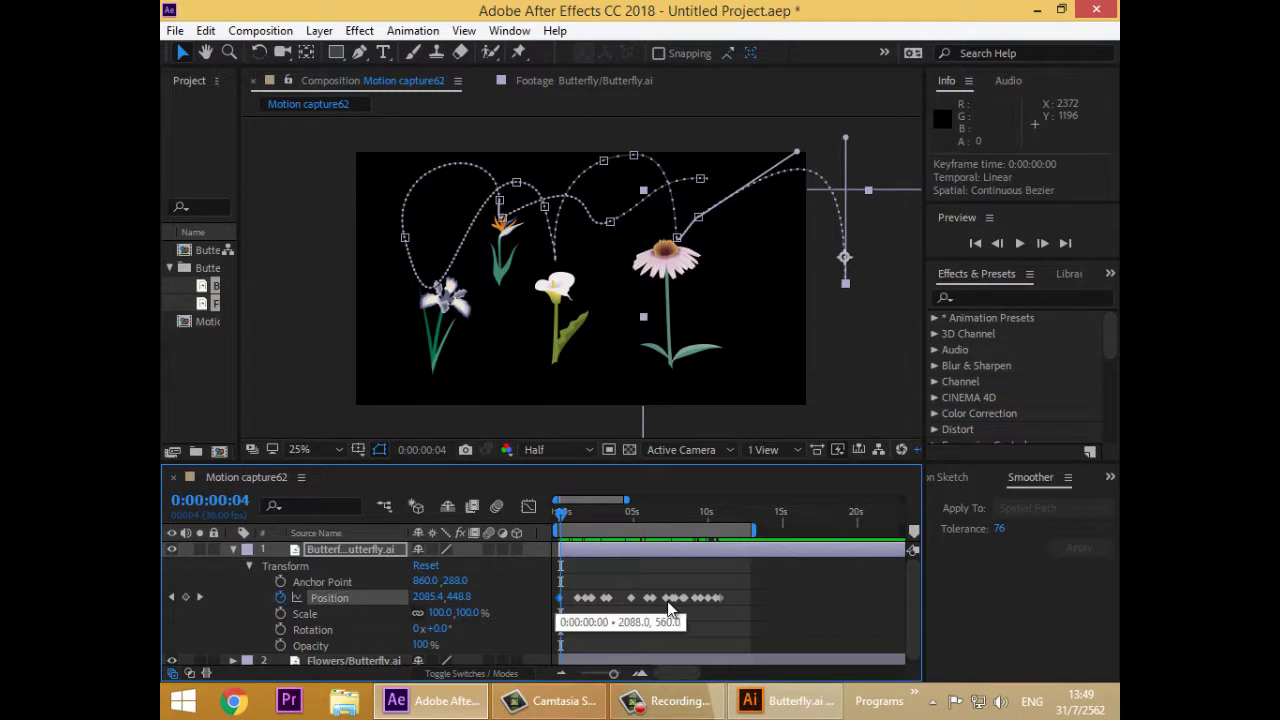
- Remove the Position keyframes at 0:00:01:08 and 0:00:02:04 from the Butterfly layer
{"action": "key", "text": "space"}
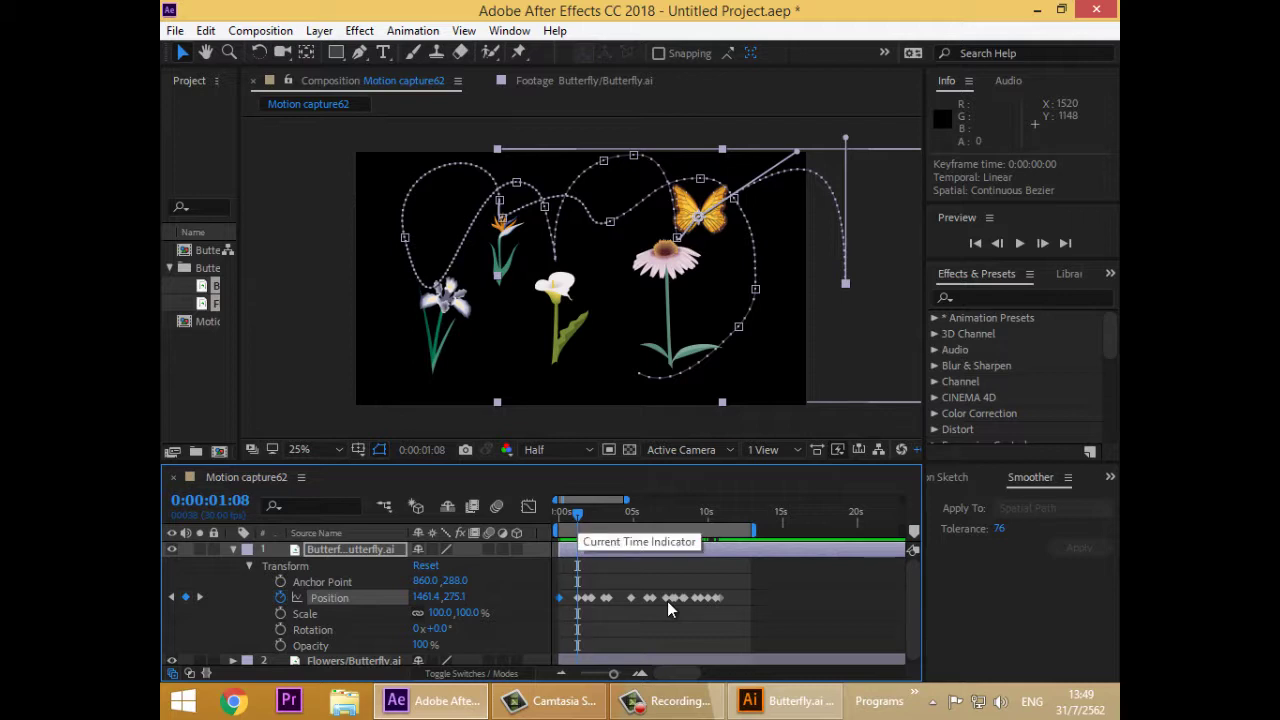
{"action": "left_click", "coordinate": [200, 597]}
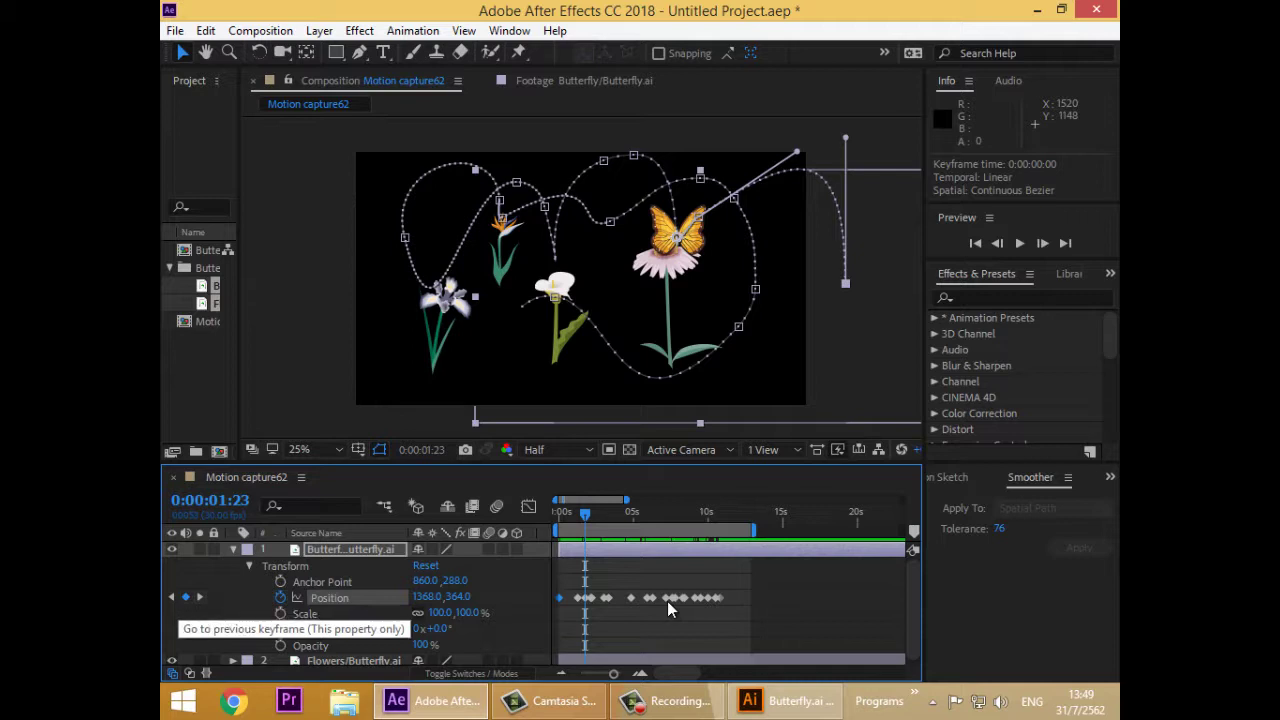
{"action": "left_click", "coordinate": [171, 597]}
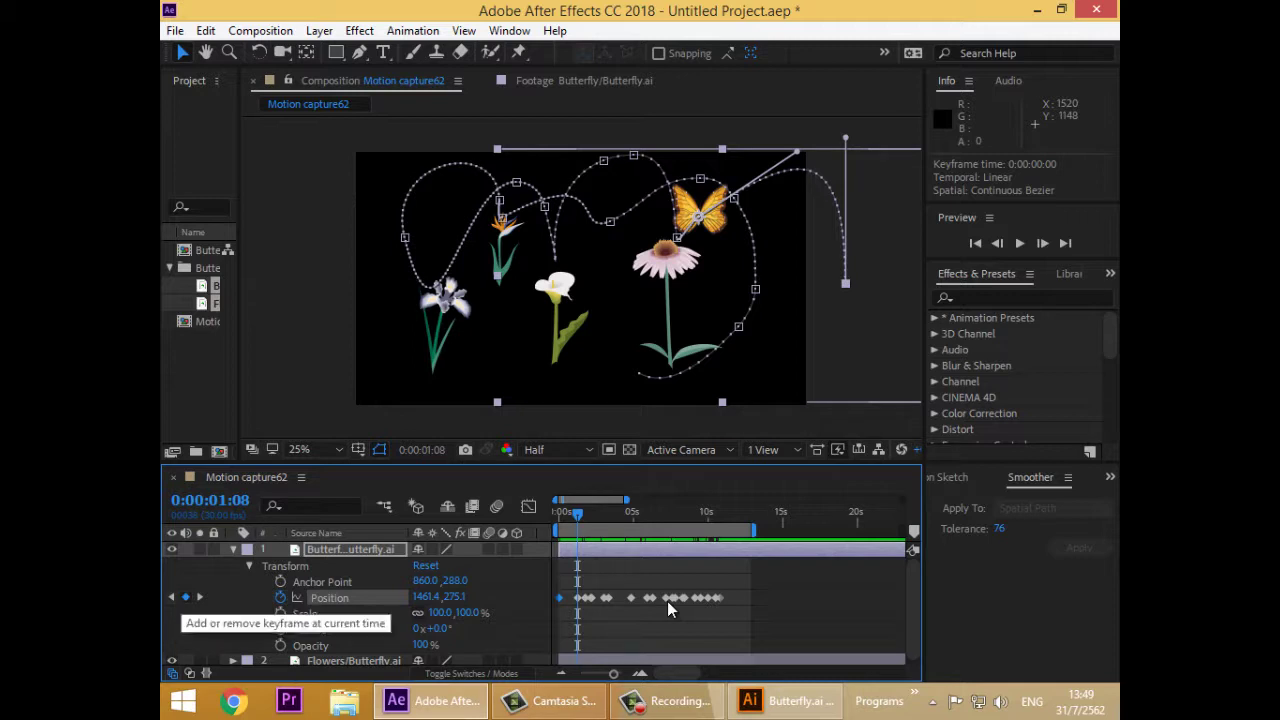
{"action": "left_click", "coordinate": [185, 597]}
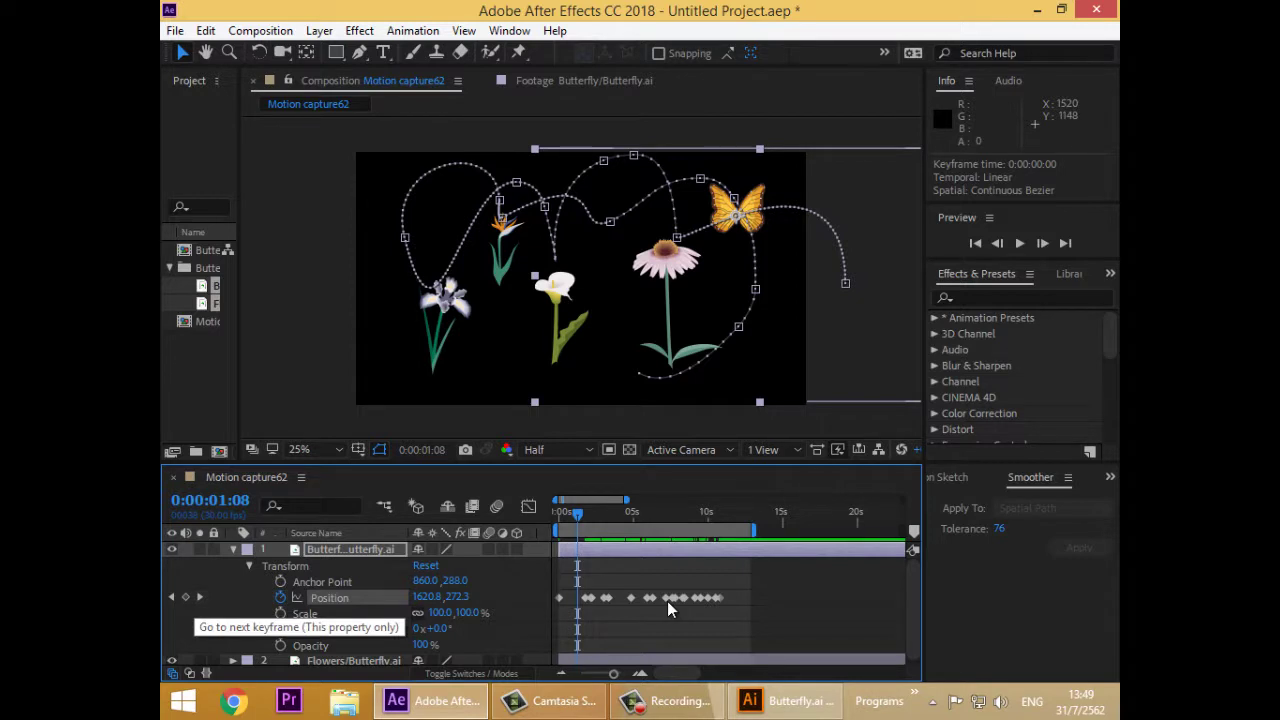
{"action": "key", "text": "k"}
{"action": "key", "text": "k"}
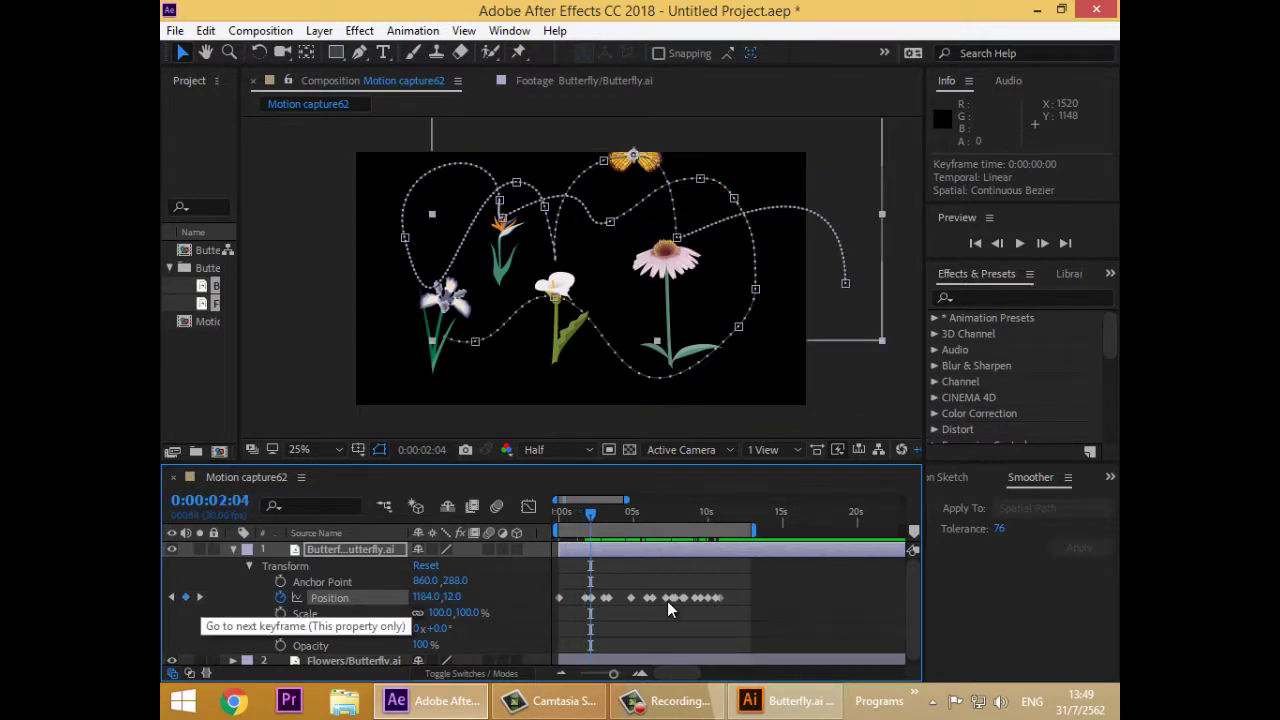
{"action": "left_click", "coordinate": [186, 597]}
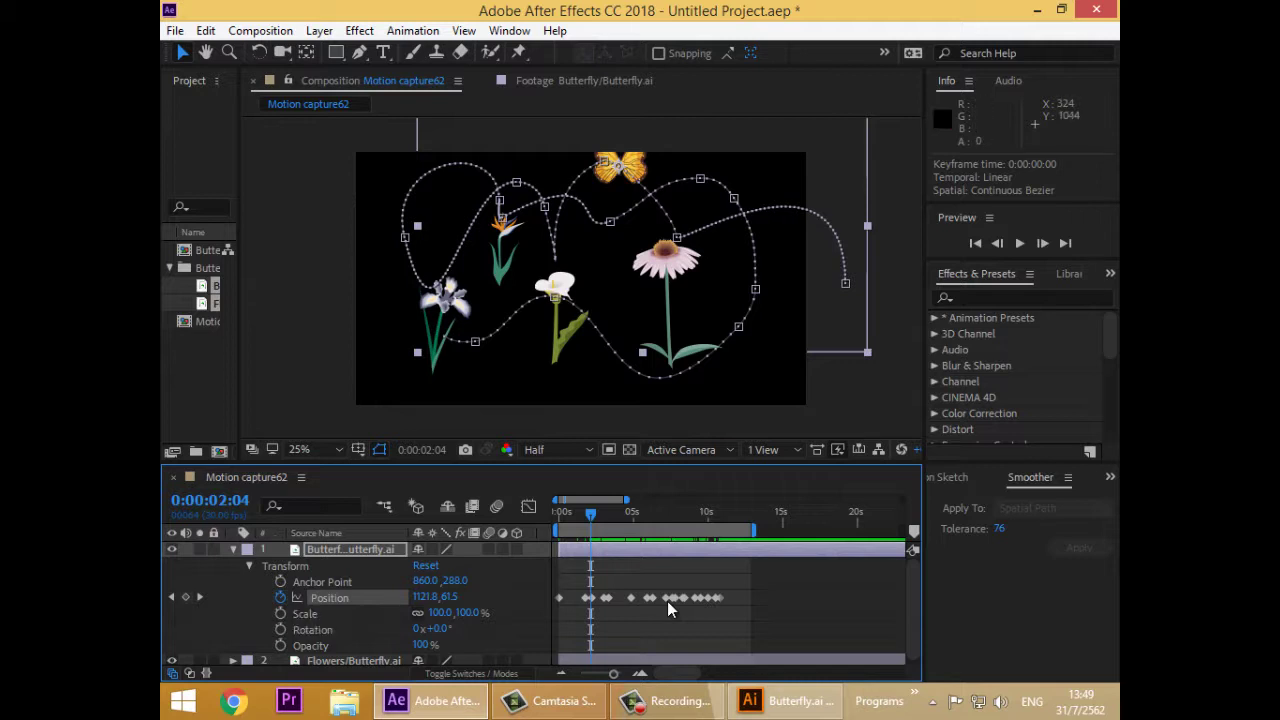
- Round the motion path at the 0:00:02:06 keyframe by extending its Bezier handle and moving the point to 1060, 28
{"action": "key", "text": "k"}
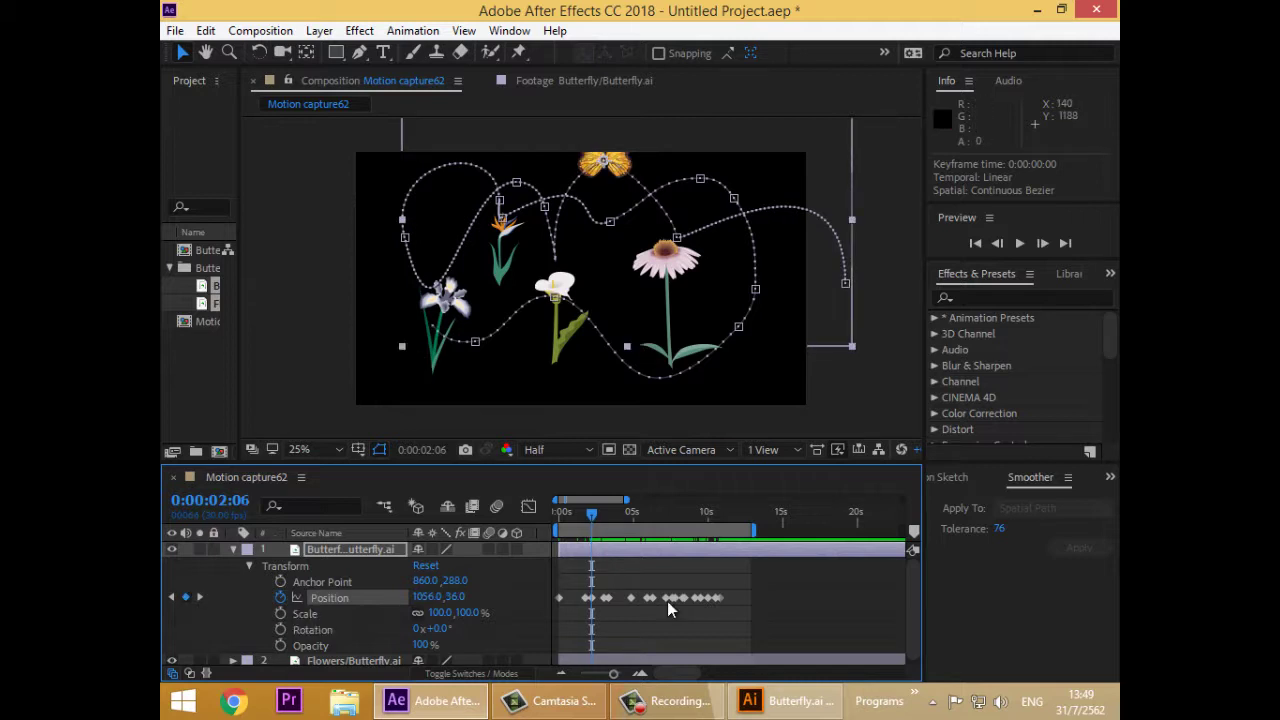
{"action": "key", "text": "k"}
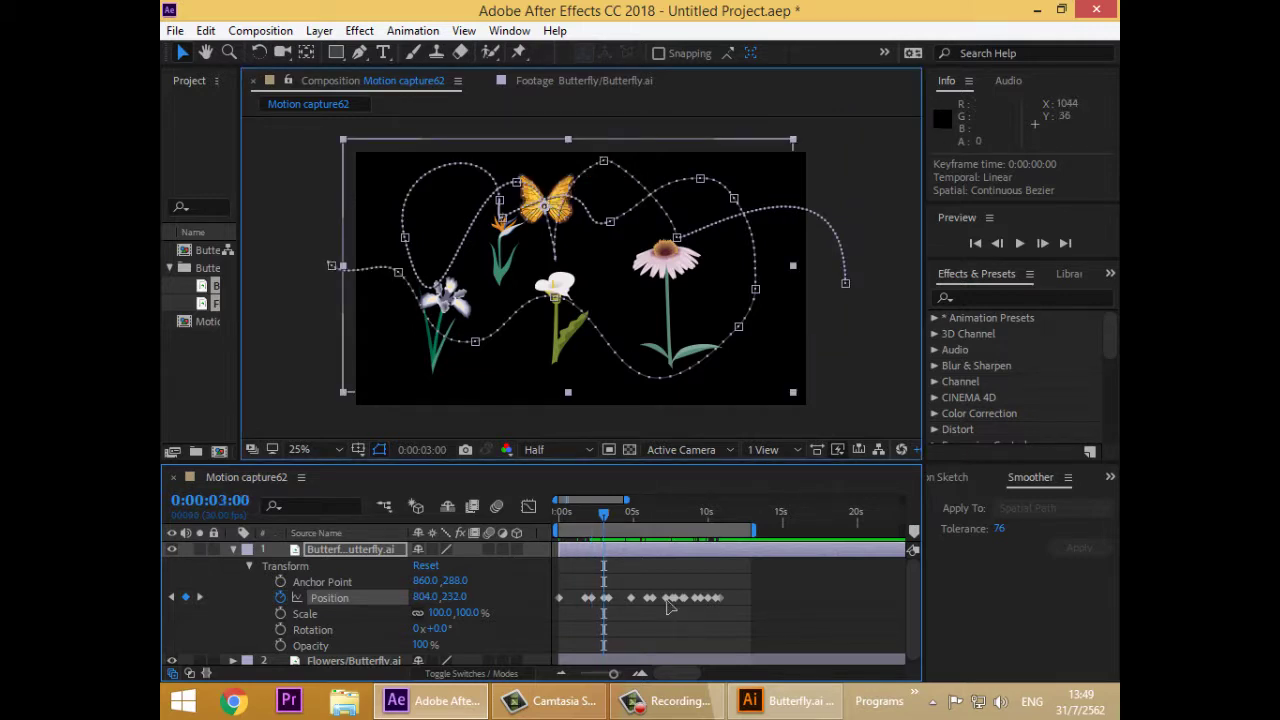
{"action": "left_click", "coordinate": [603, 160]}
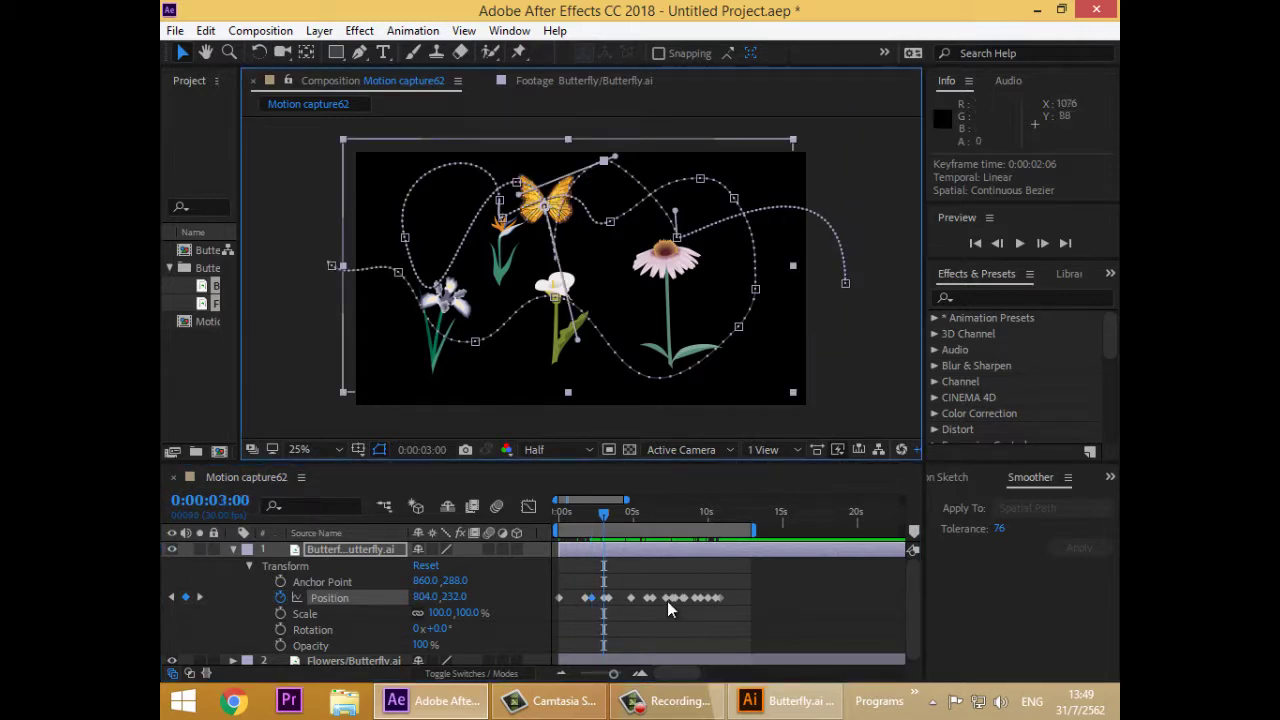
{"action": "left_click_drag", "start_coordinate": [614, 157], "coordinate": [659, 148]}
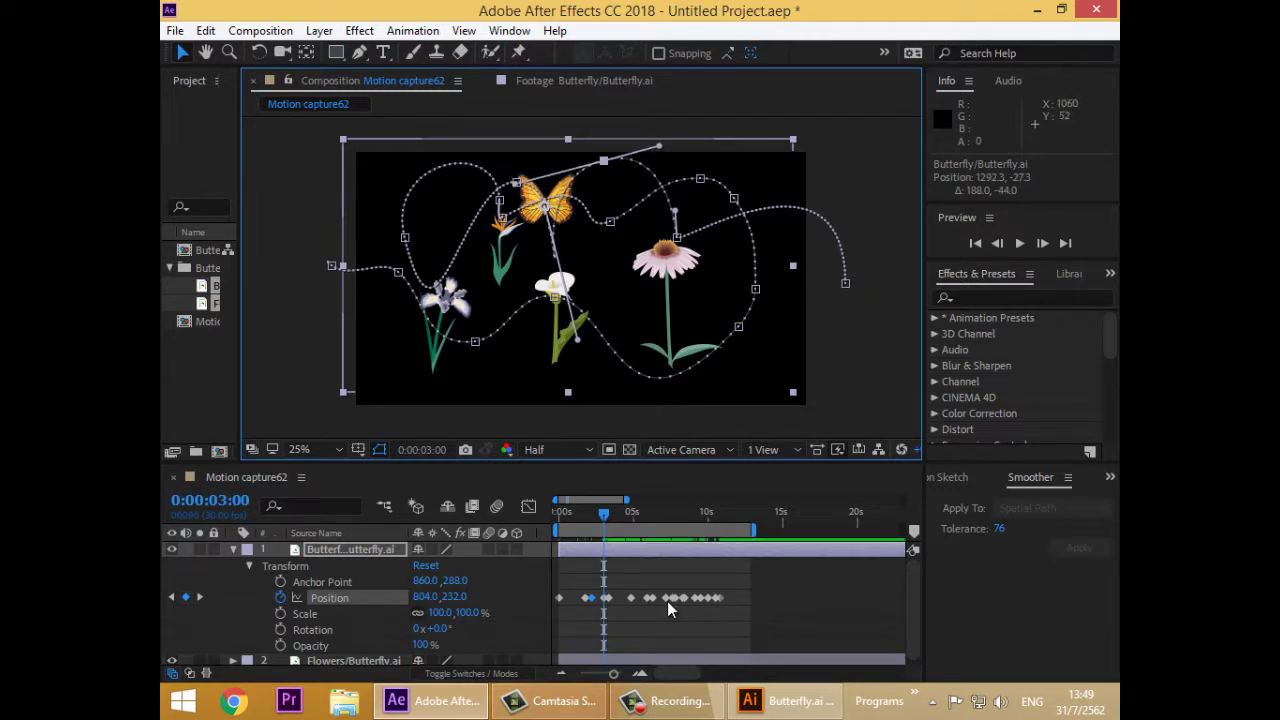
{"action": "mouse_move", "coordinate": [603, 160]}
{"action": "left_mouse_down"}
{"action": "mouse_move", "coordinate": [616, 158]}
{"action": "mouse_move", "coordinate": [604, 158]}
{"action": "left_mouse_up"}
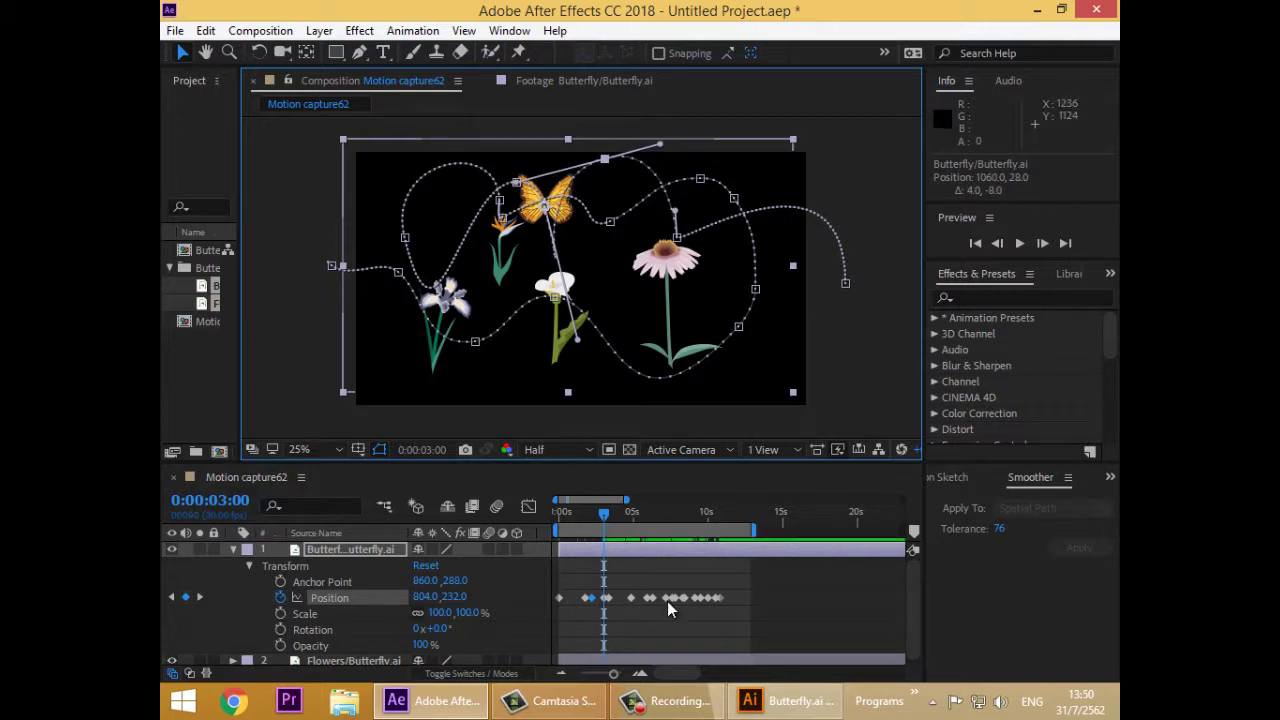
- Shorten the work area to end at about 0:00:10:00 and enlarge the timeline to its first 0:00:03:09
{"action": "left_click", "coordinate": [604, 598]}
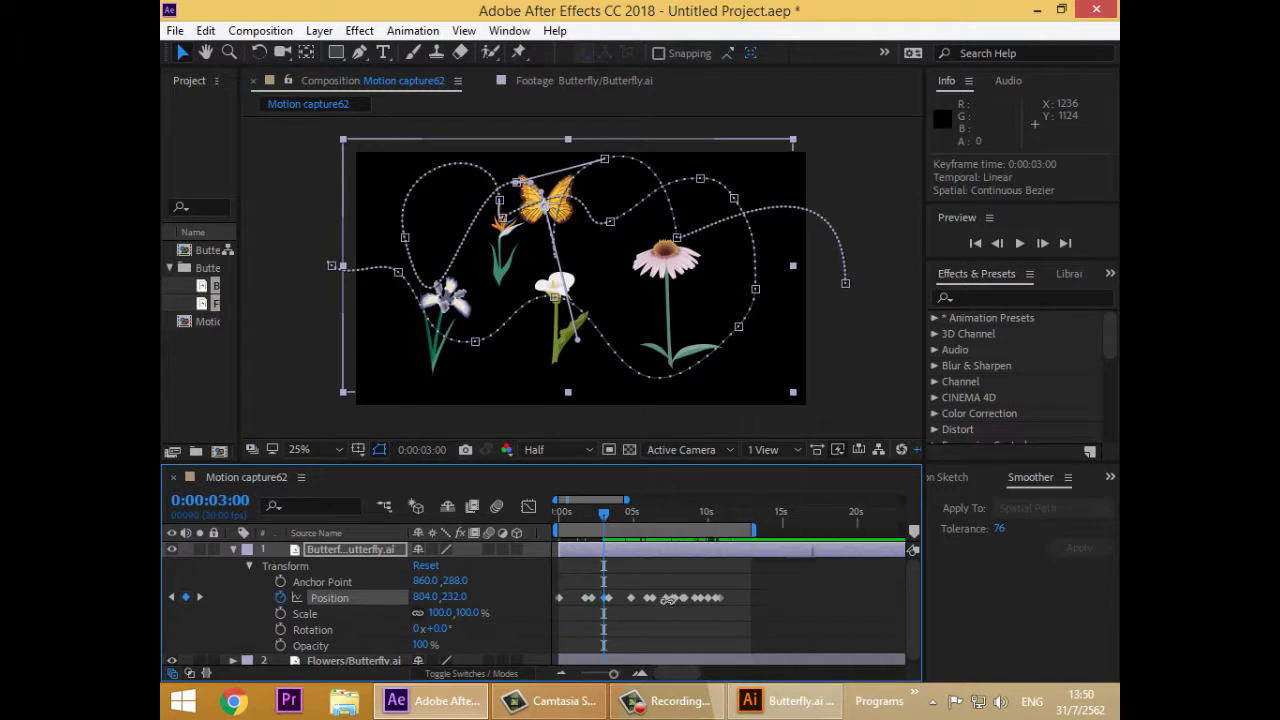
{"action": "left_click_drag", "start_coordinate": [754, 530], "coordinate": [746, 530]}
{"action": "mouse_move", "coordinate": [627, 500]}
{"action": "left_mouse_down"}
{"action": "mouse_move", "coordinate": [567, 500]}
{"action": "mouse_move", "coordinate": [585, 500]}
{"action": "left_mouse_up"}
{"action": "scroll", "coordinate": [667, 600], "scroll_direction": "up", "scroll_amount": 4}
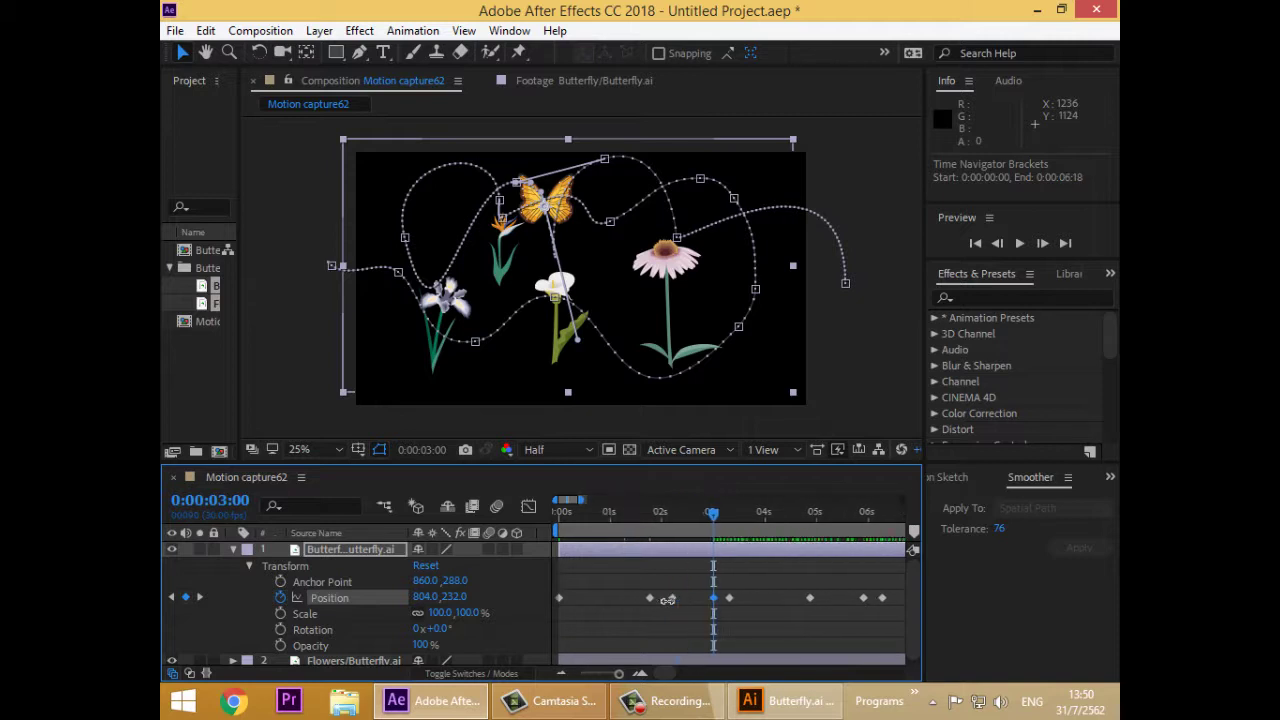
{"action": "scroll", "coordinate": [667, 600], "scroll_direction": "up", "scroll_amount": 3}
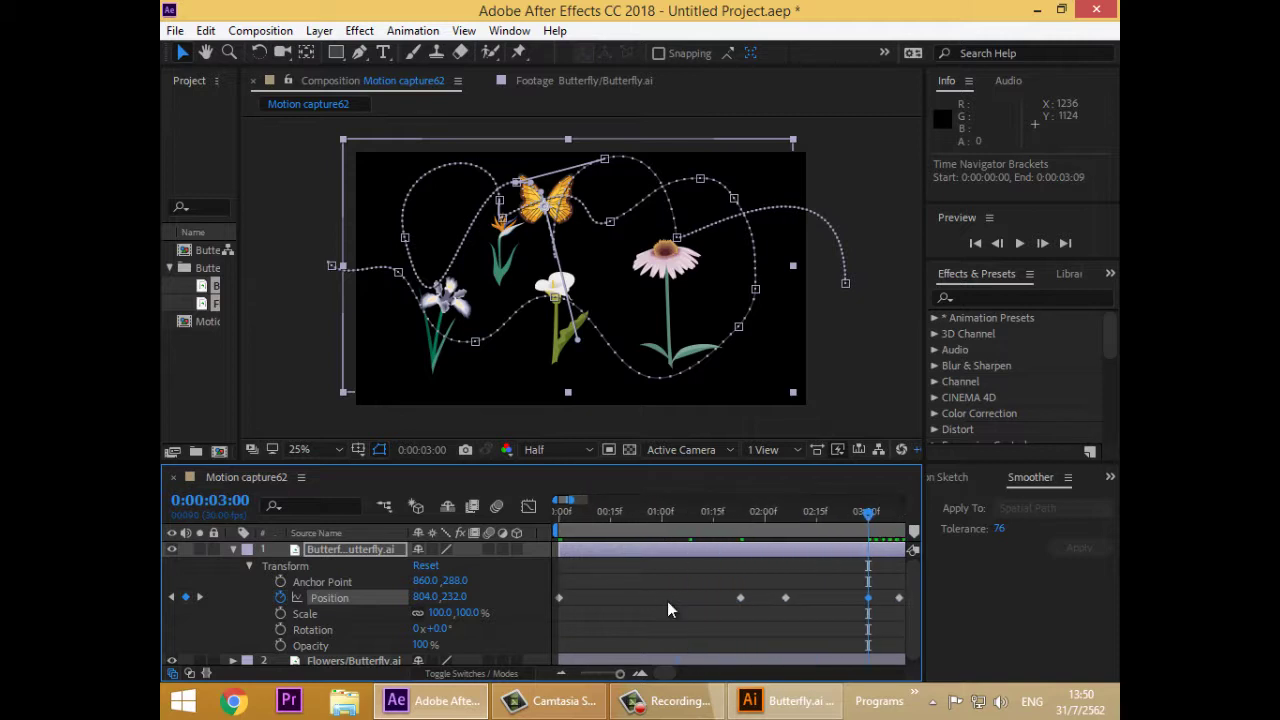
- Examine the butterfly's motion frame by frame from the start of the timeline up to 0:00:00:10
{"action": "left_click_drag", "start_coordinate": [868, 513], "coordinate": [562, 513]}
{"action": "scroll", "coordinate": [668, 605], "scroll_direction": "up", "scroll_amount": 5}
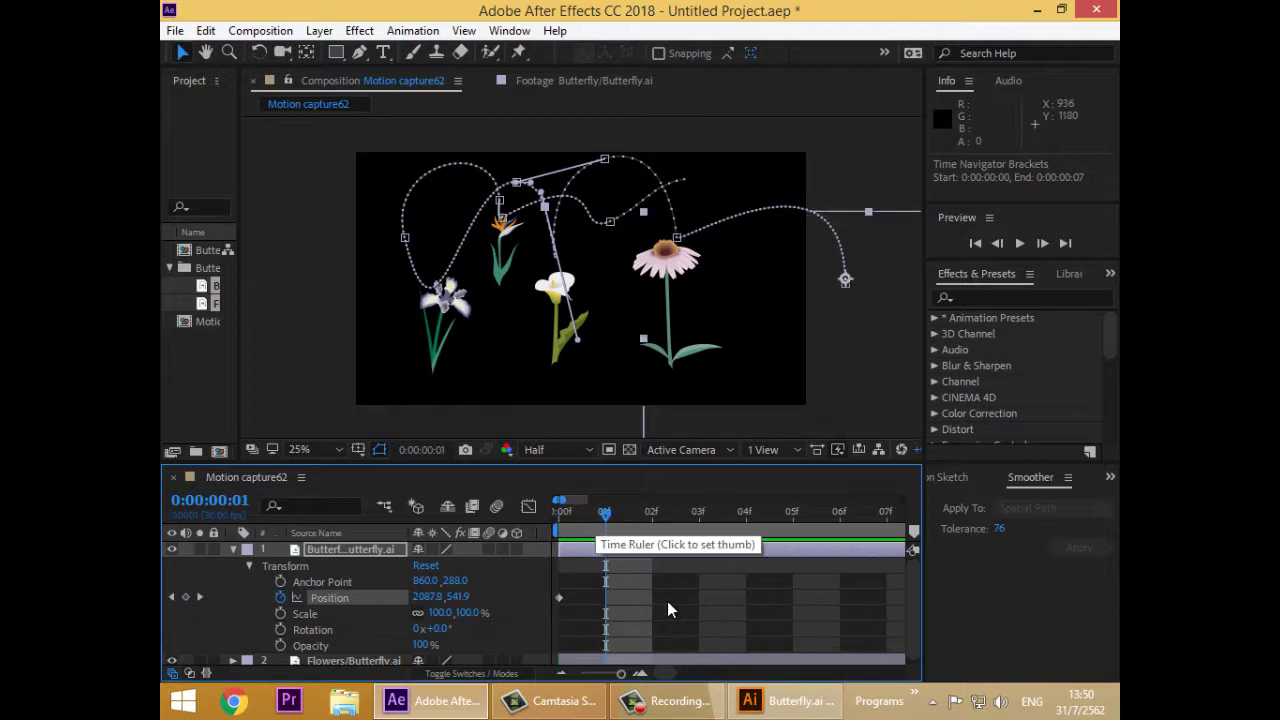
{"action": "key", "text": "Page_Down"}
{"action": "key", "text": "Page_Down"}
{"action": "key", "text": "Page_Down"}
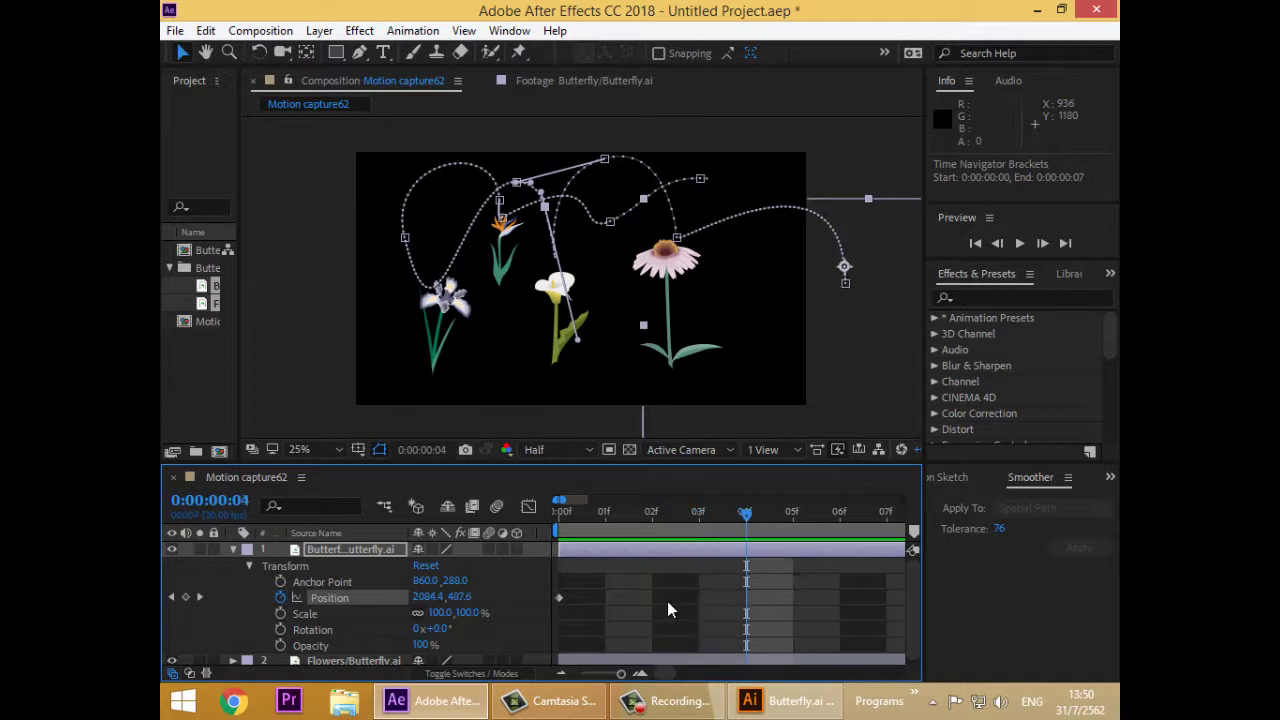
{"action": "key", "text": "Page_Down"}
{"action": "key", "text": "Page_Down"}
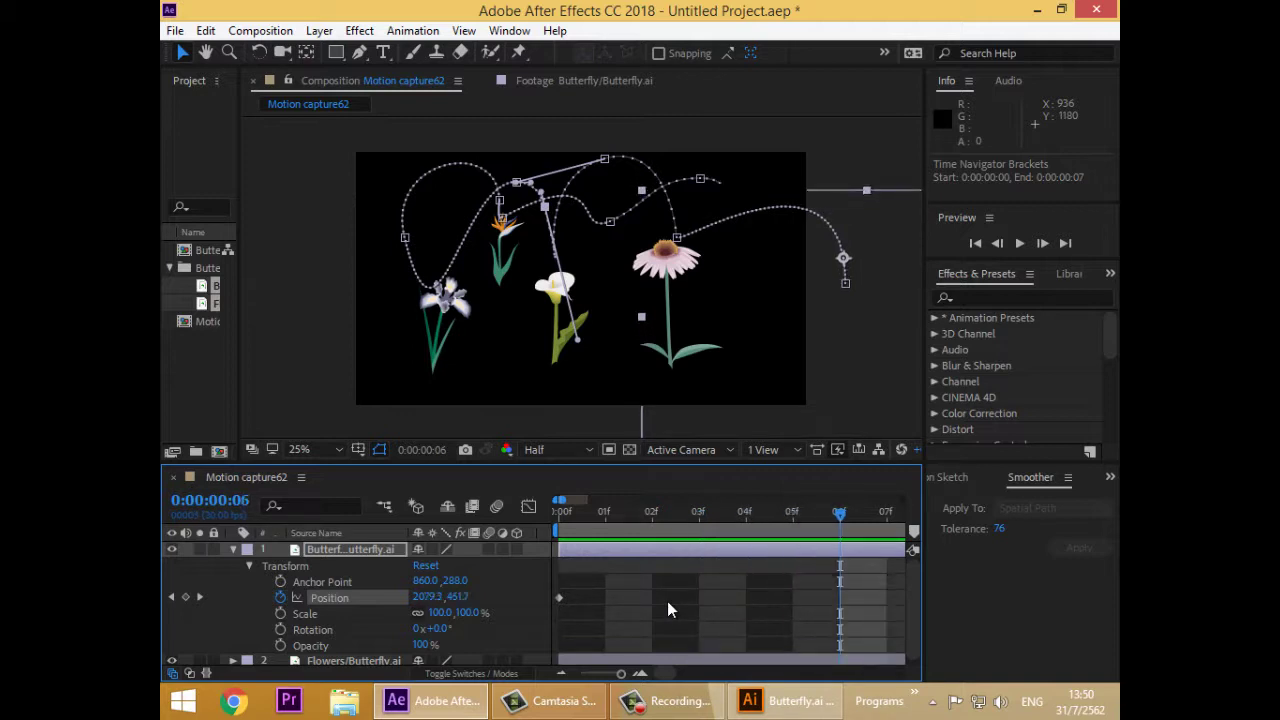
{"action": "key", "text": "Page_Up"}
{"action": "key", "text": "Page_Up"}
{"action": "key", "text": "Page_Up"}
{"action": "key", "text": "Page_Up"}
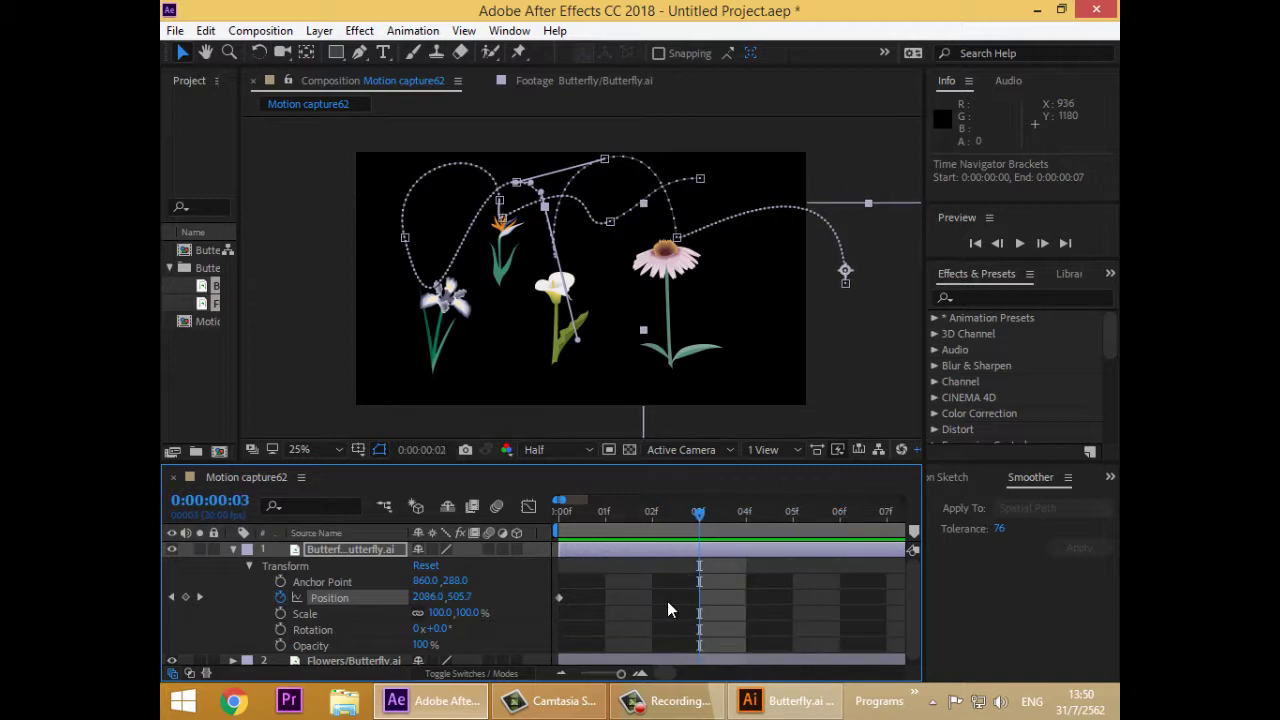
{"action": "key", "text": "Page_Down"}
{"action": "key", "text": "Page_Down"}
{"action": "key", "text": "Page_Down"}
{"action": "key", "text": "Page_Down"}
{"action": "key", "text": "Page_Down"}
{"action": "key", "text": "Page_Down"}
{"action": "key", "text": "Page_Down"}
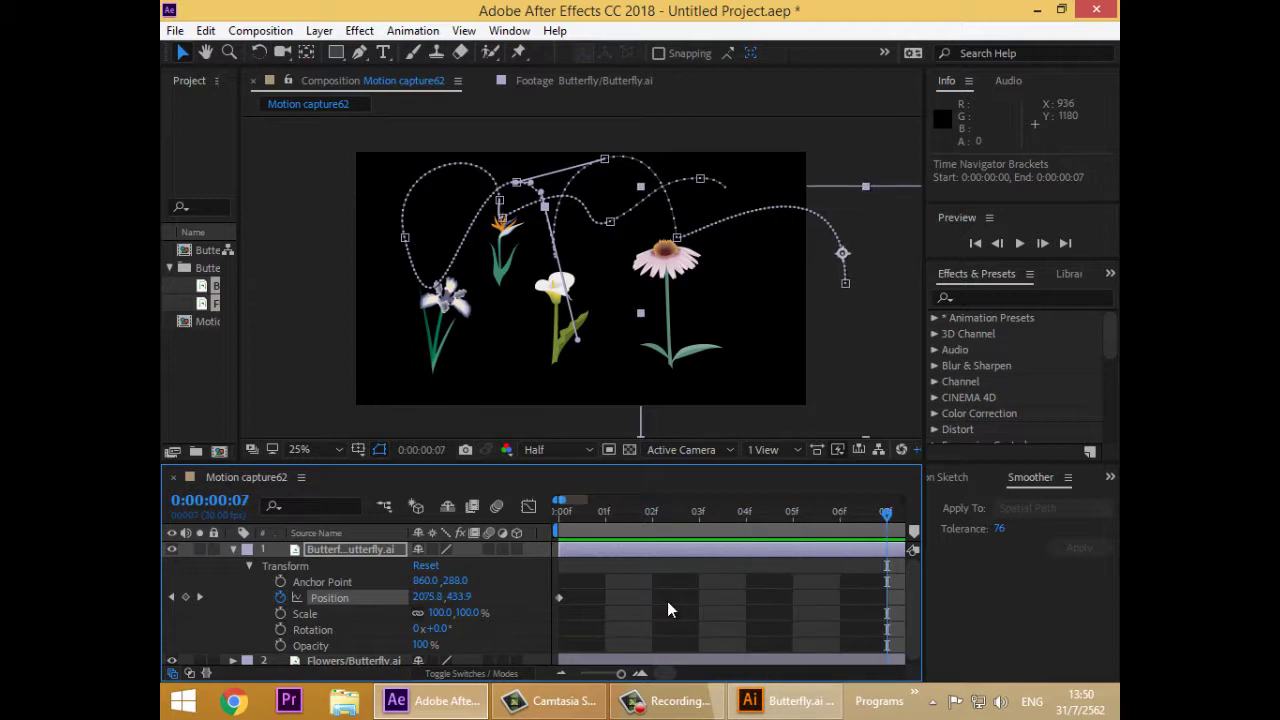
{"action": "key", "text": "Page_Down"}
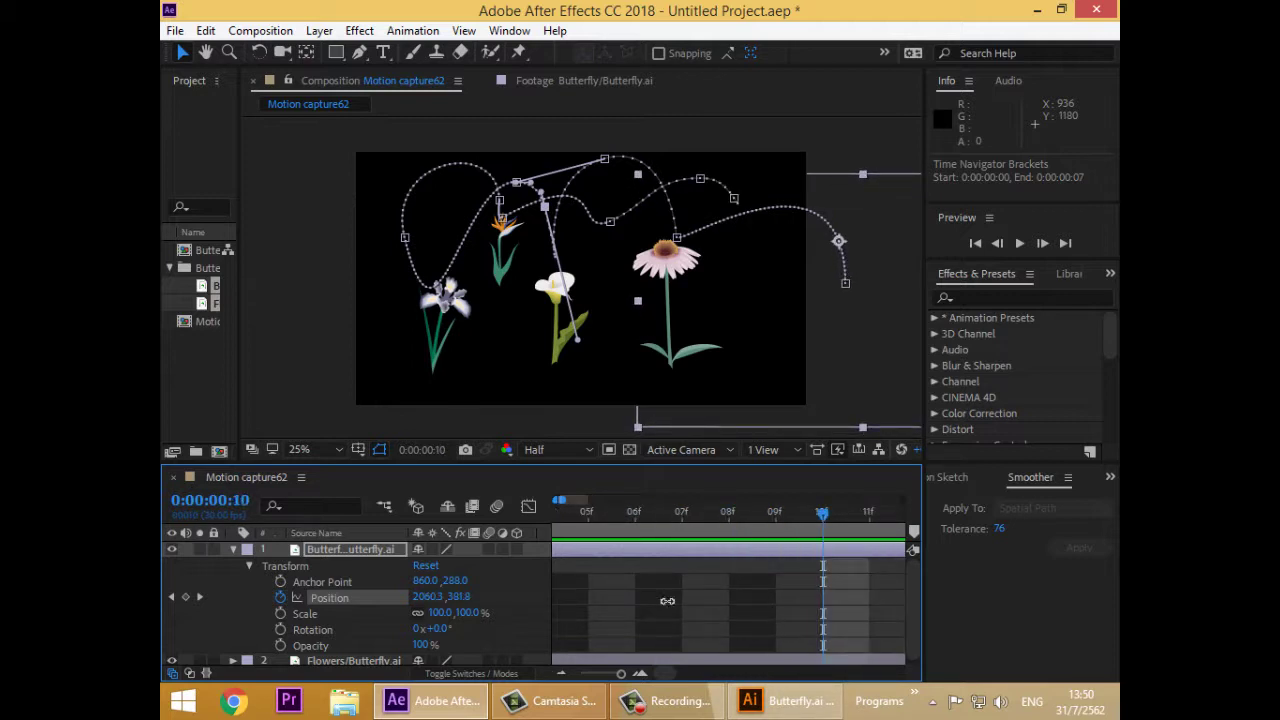
{"action": "scroll", "coordinate": [668, 609], "scroll_direction": "down", "scroll_amount": 6}
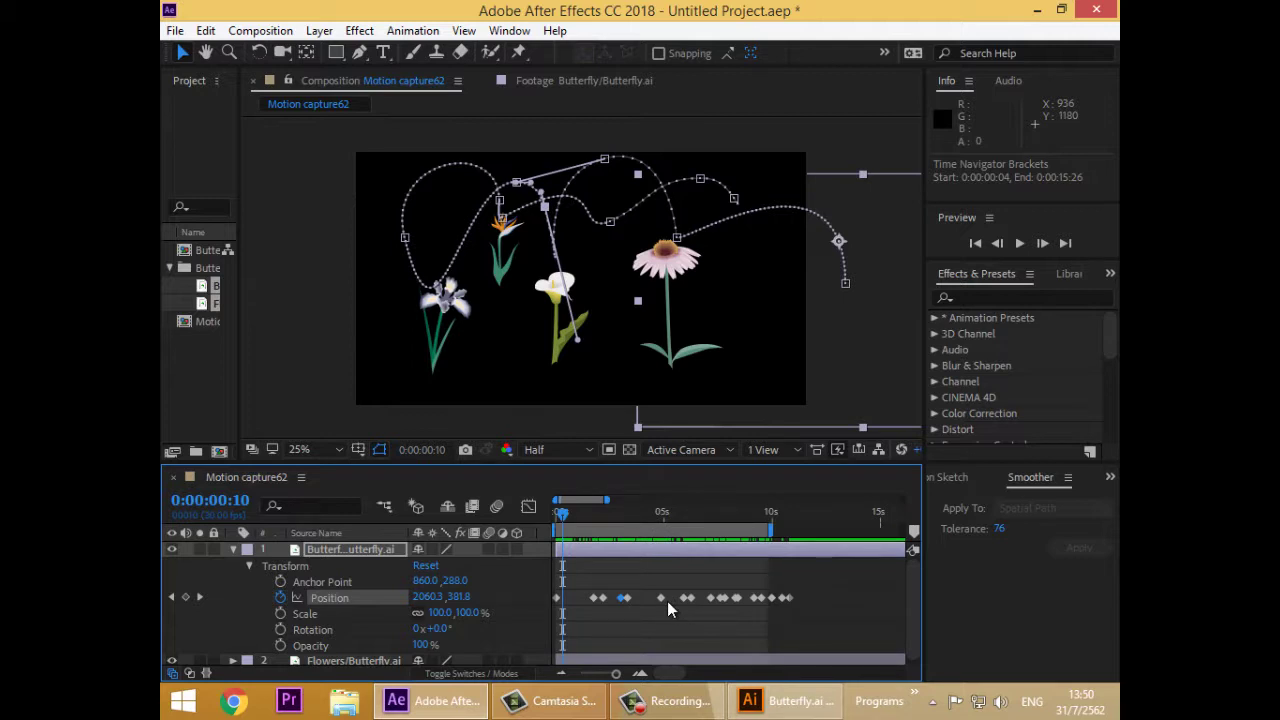
- Move the Position keyframe at 0:00:01:23 to 0:00:00:24 and reposition the butterfly to 1816.3, 213.7 at 0:00:00:10
{"action": "left_click", "coordinate": [593, 598]}
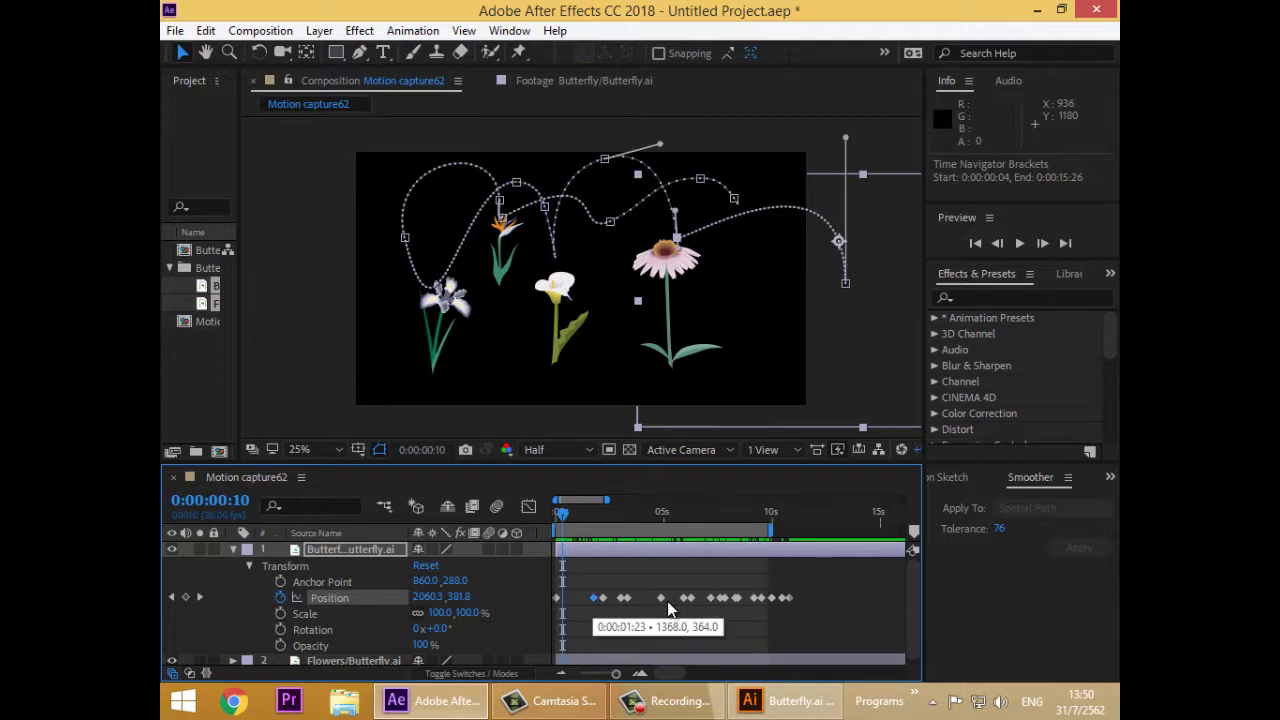
{"action": "left_click_drag", "start_coordinate": [593, 598], "coordinate": [572, 598]}
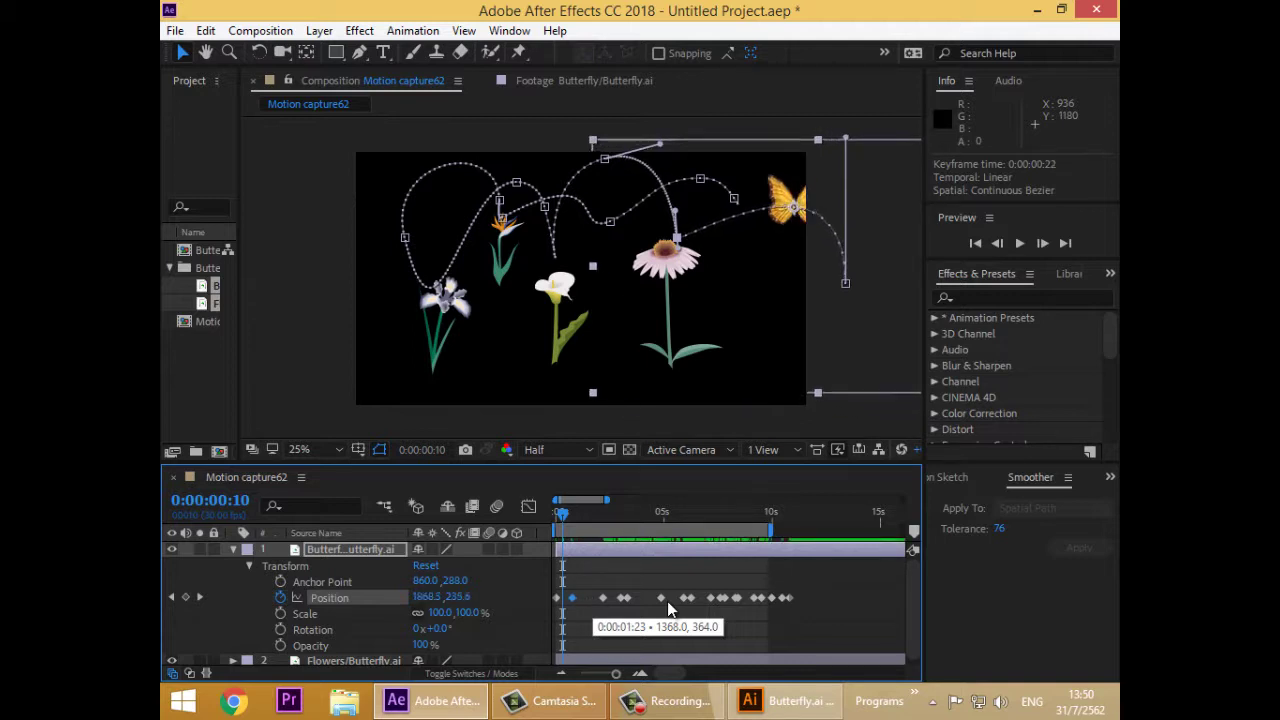
{"action": "key", "text": "alt+Left"}
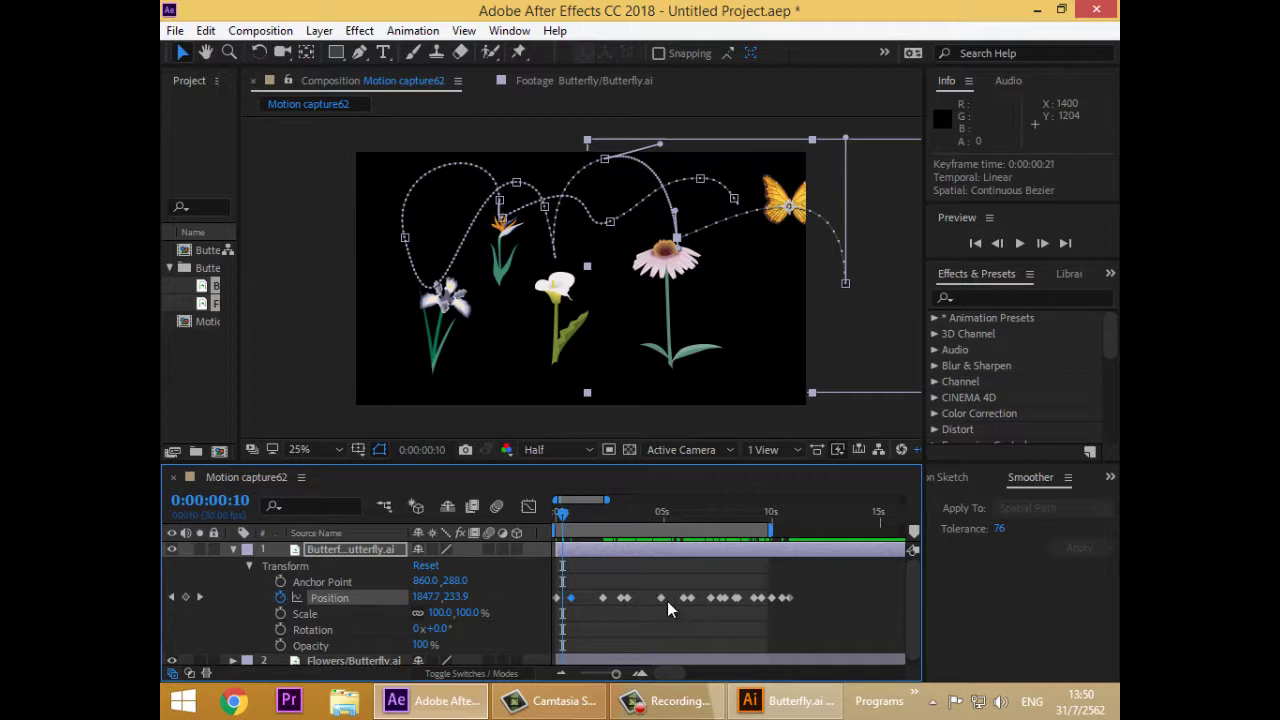
{"action": "key", "text": "alt+Right"}
{"action": "key", "text": "alt+Right"}
{"action": "key", "text": "alt+Right"}
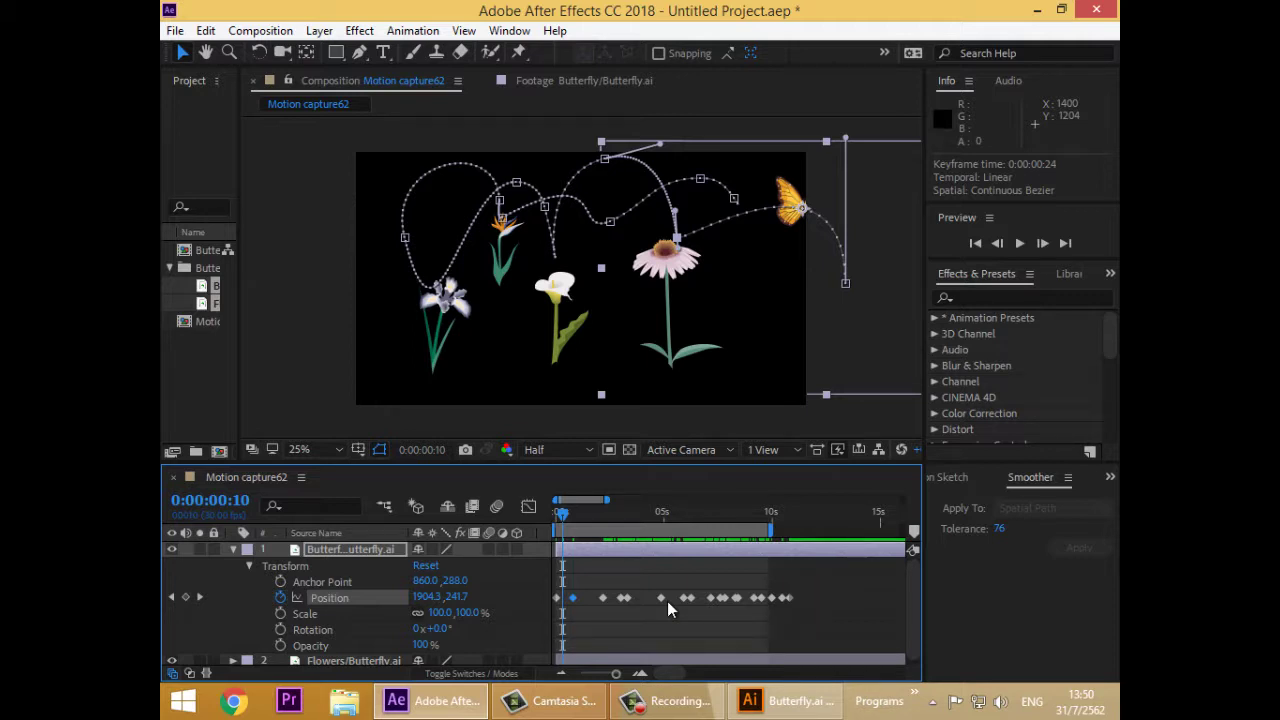
{"action": "mouse_move", "coordinate": [802, 208]}
{"action": "left_mouse_down"}
{"action": "mouse_move", "coordinate": [765, 205]}
{"action": "mouse_move", "coordinate": [793, 199]}
{"action": "mouse_move", "coordinate": [775, 207]}
{"action": "mouse_move", "coordinate": [804, 217]}
{"action": "mouse_move", "coordinate": [773, 223]}
{"action": "mouse_move", "coordinate": [778, 204]}
{"action": "left_mouse_up"}
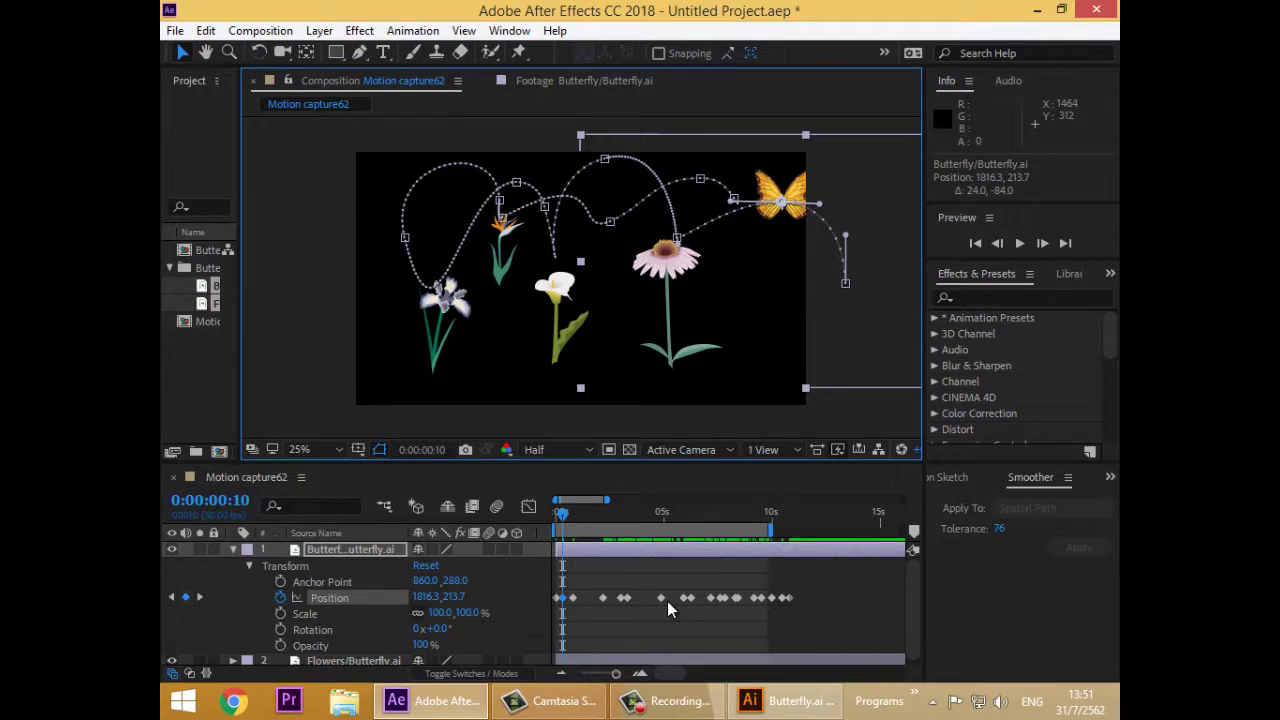
- Move the Butterfly layer's Position keyframe at 0:00:02:06 to 0:00:01:14
{"action": "left_click", "coordinate": [677, 238]}
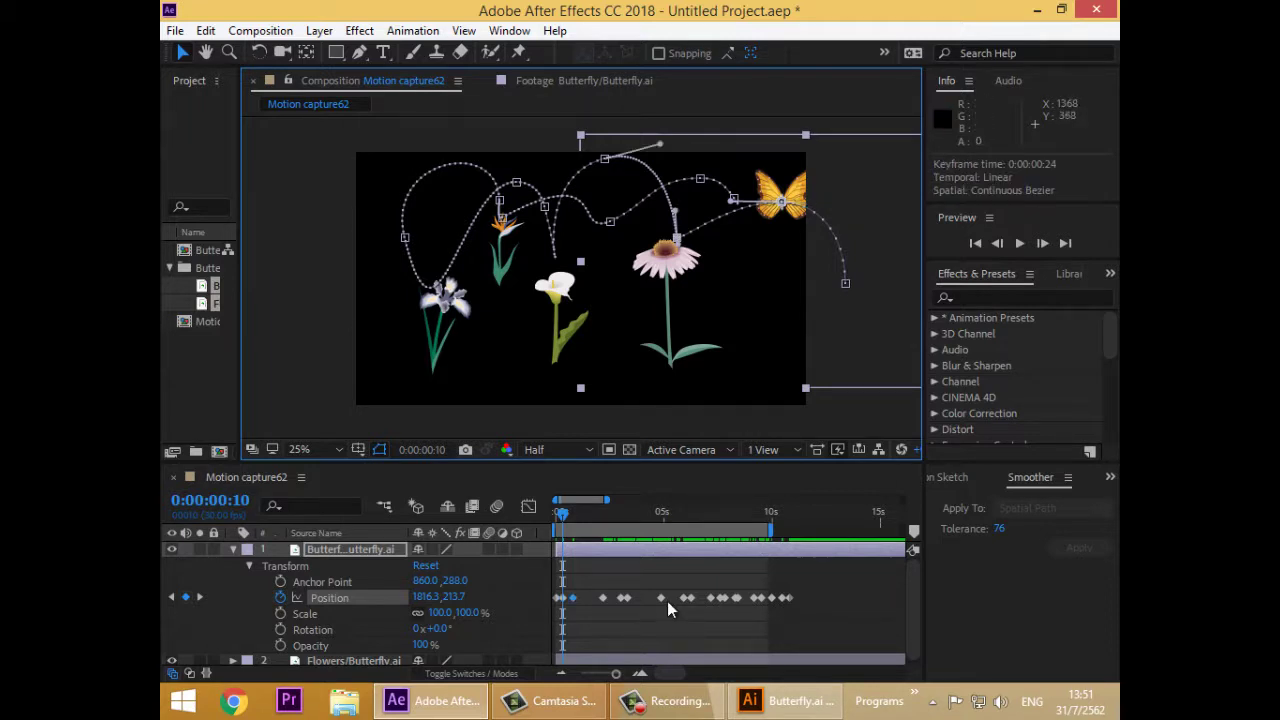
{"action": "left_click", "coordinate": [604, 158]}
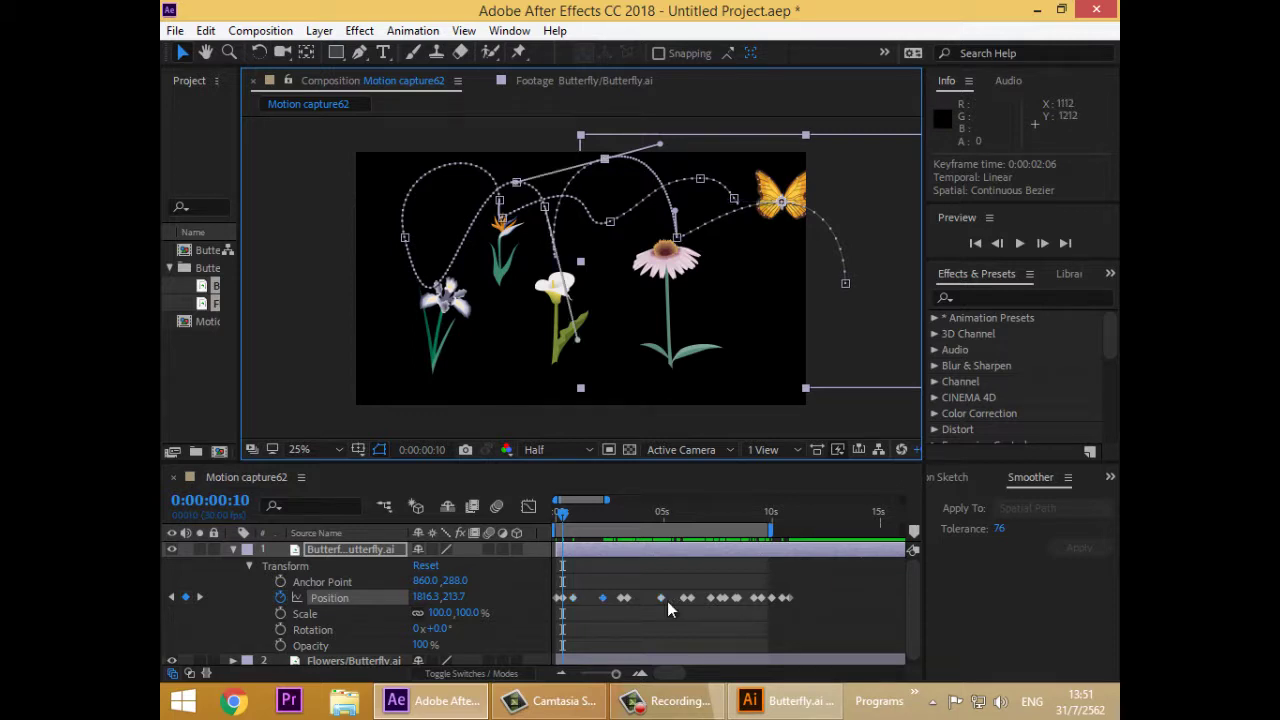
{"action": "left_click_drag", "start_coordinate": [603, 598], "coordinate": [590, 598]}
{"action": "key", "text": "alt+Left"}
{"action": "key", "text": "alt+Left"}
{"action": "key", "text": "alt+Left"}
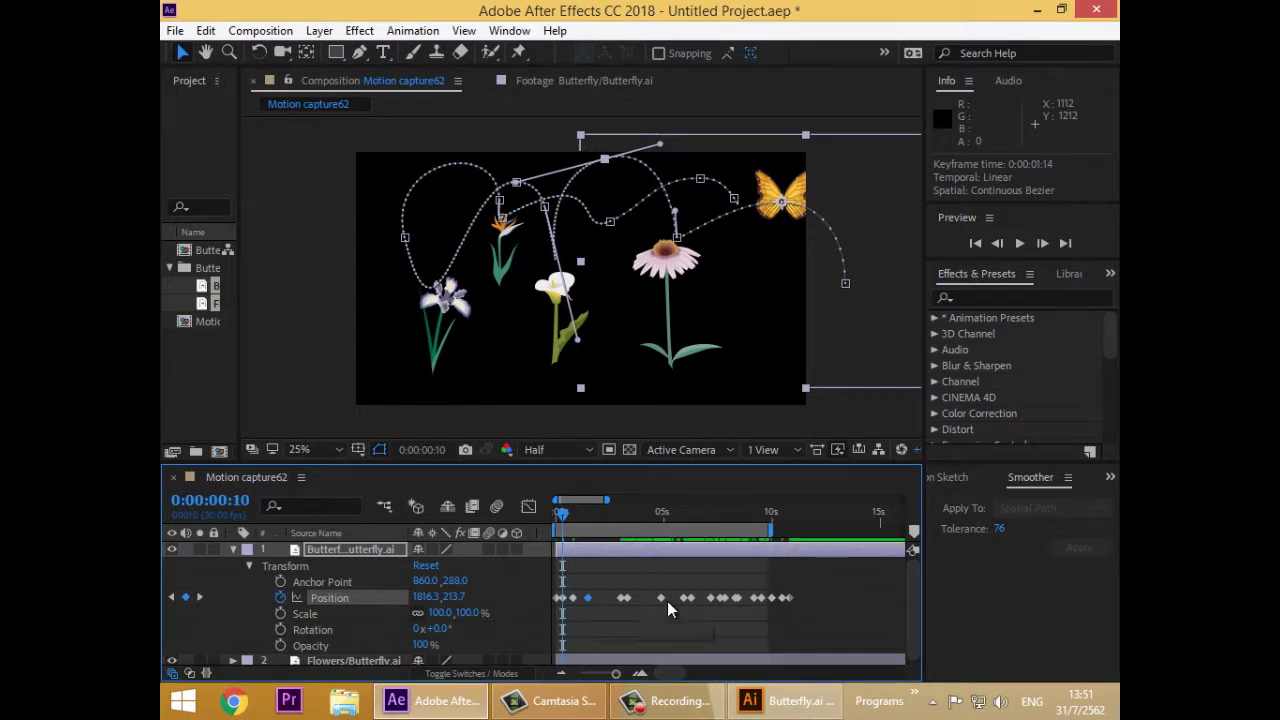
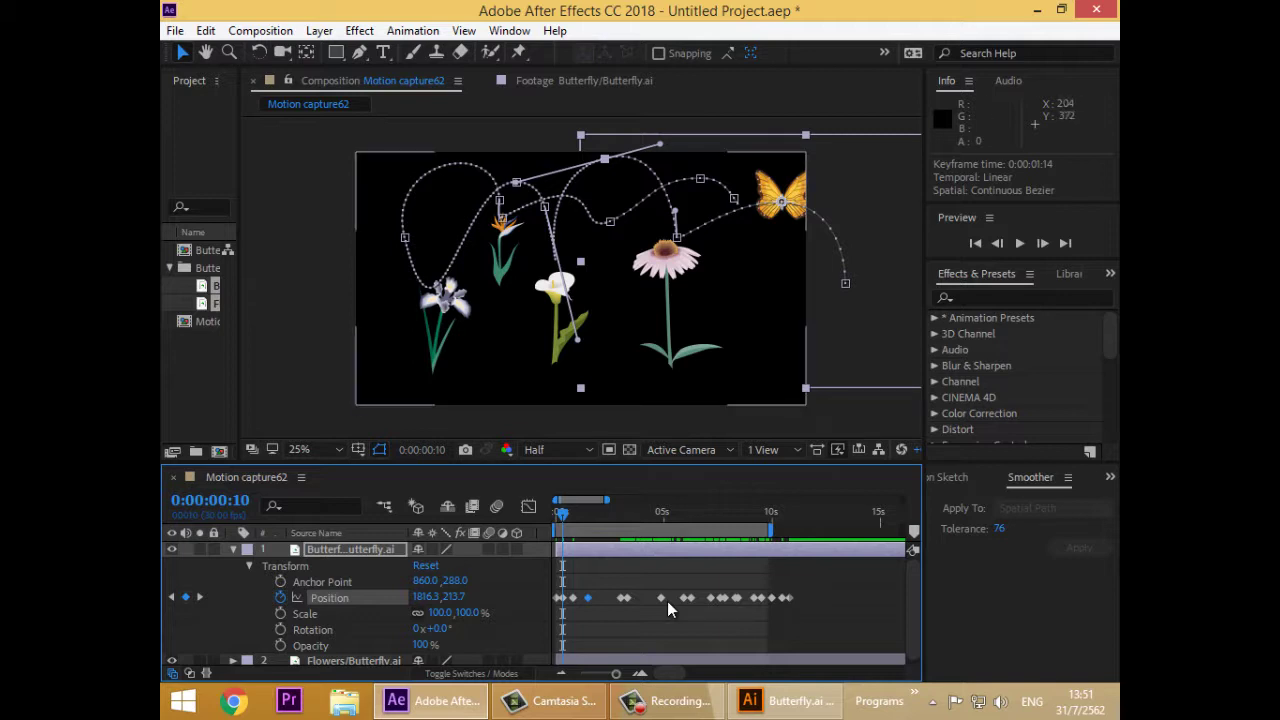
- Move the path point of the keyframe near 0:00:05:00 onto the iris, widen its loop with the Bezier handles, and preview the flight
{"action": "left_click", "coordinate": [664, 599]}
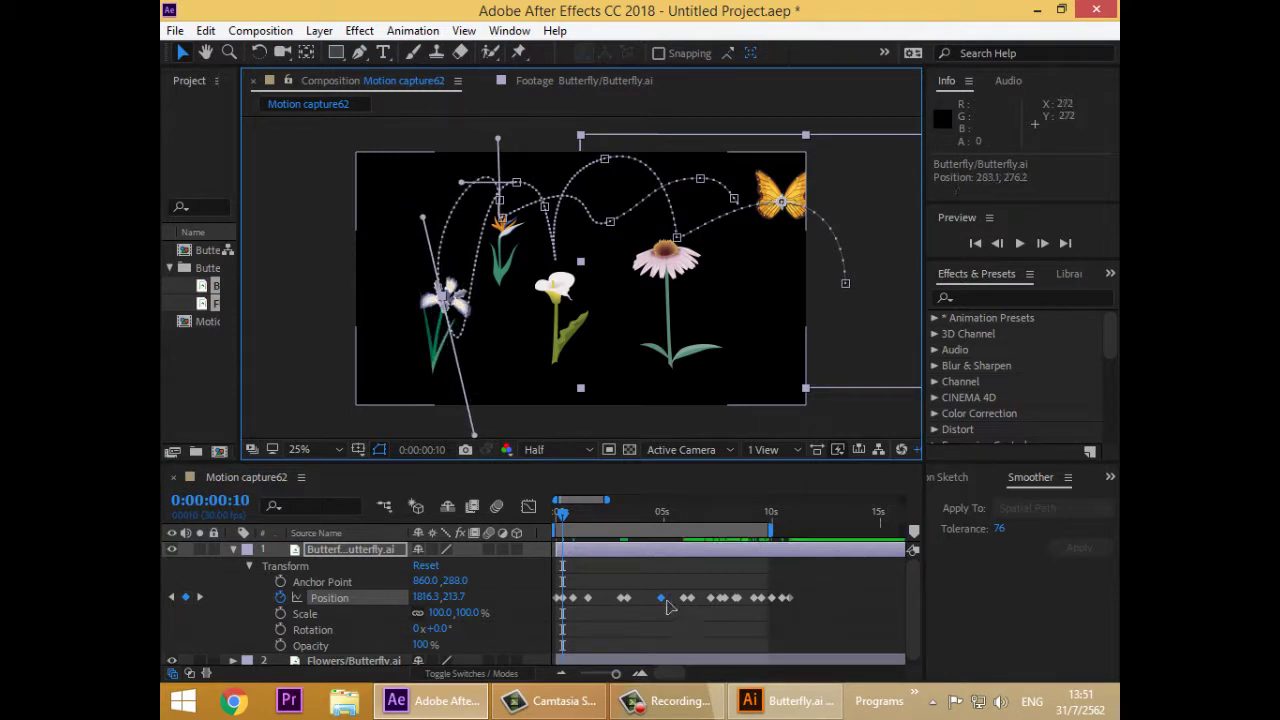
{"action": "left_click_drag", "start_coordinate": [422, 217], "coordinate": [352, 169]}
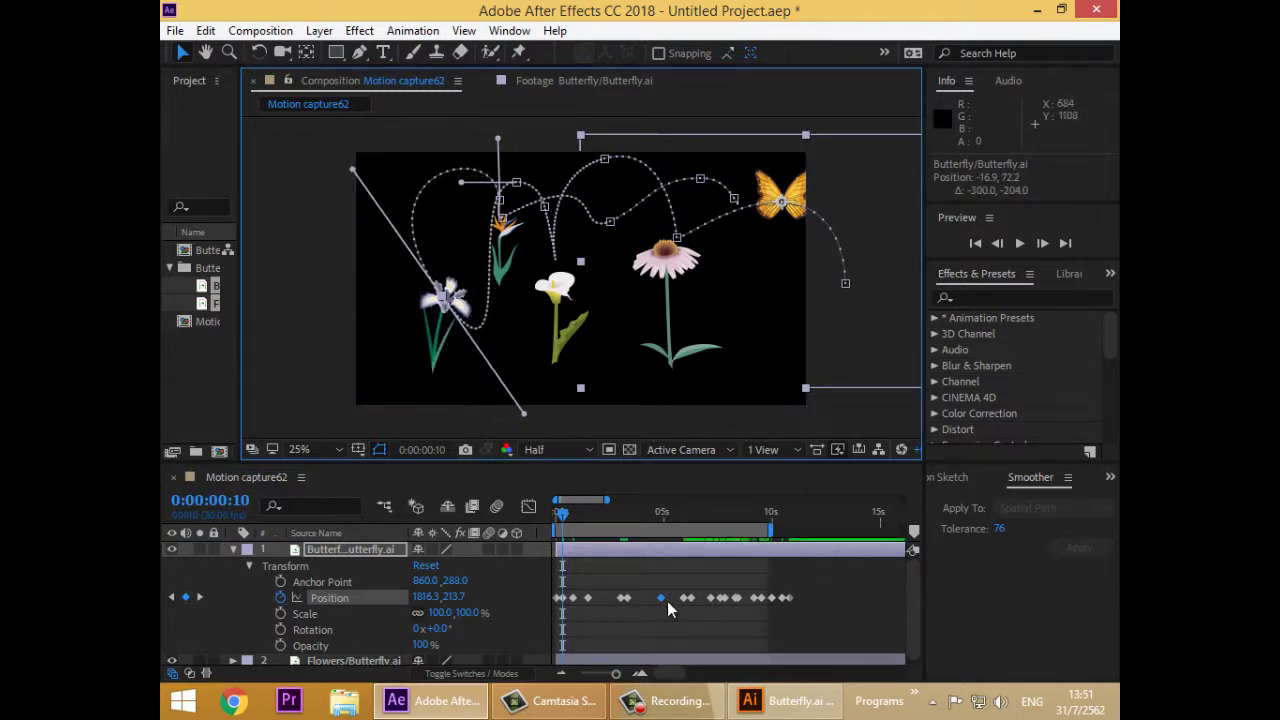
{"action": "left_click_drag", "start_coordinate": [524, 413], "coordinate": [462, 307]}
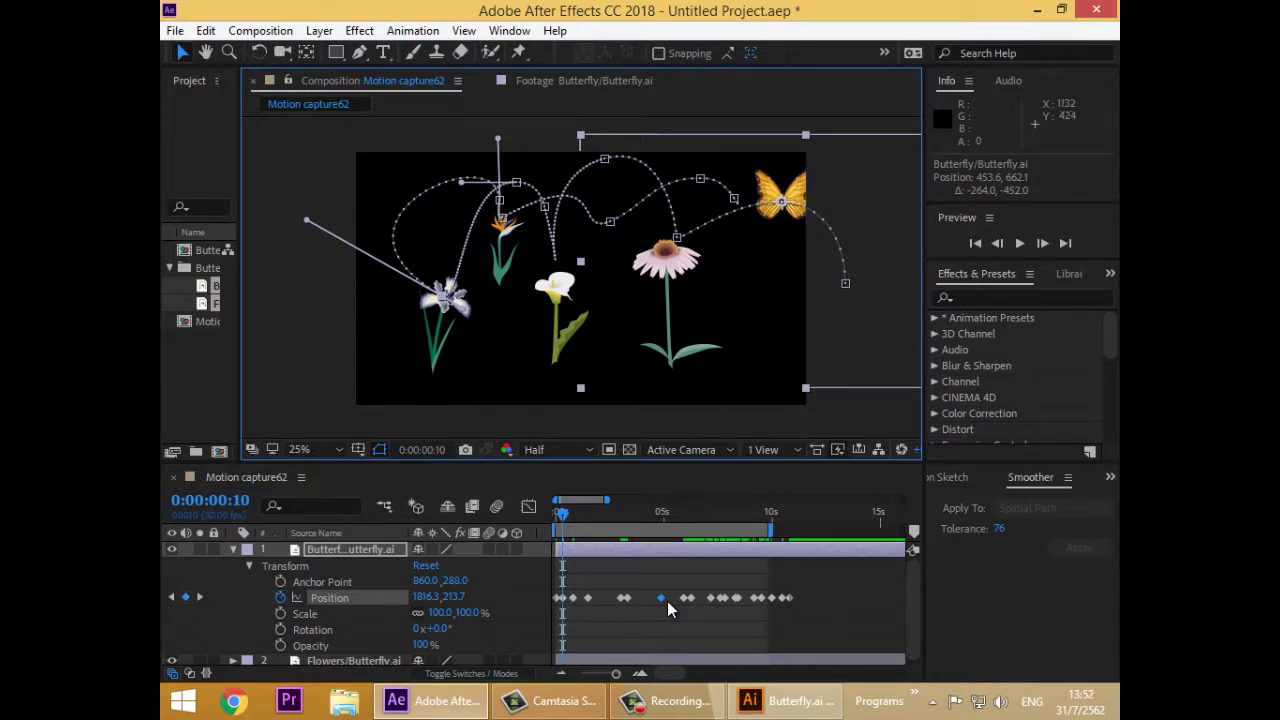
{"action": "key", "text": "space"}
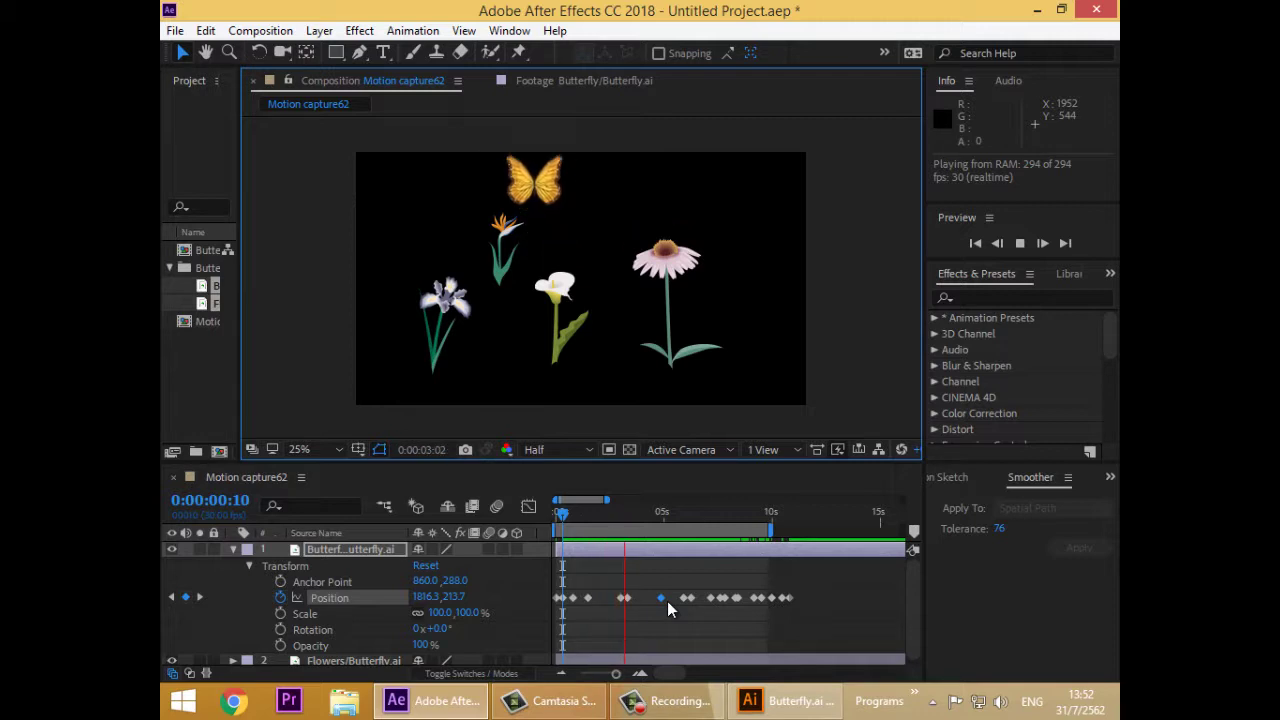
{"action": "key", "text": "space"}
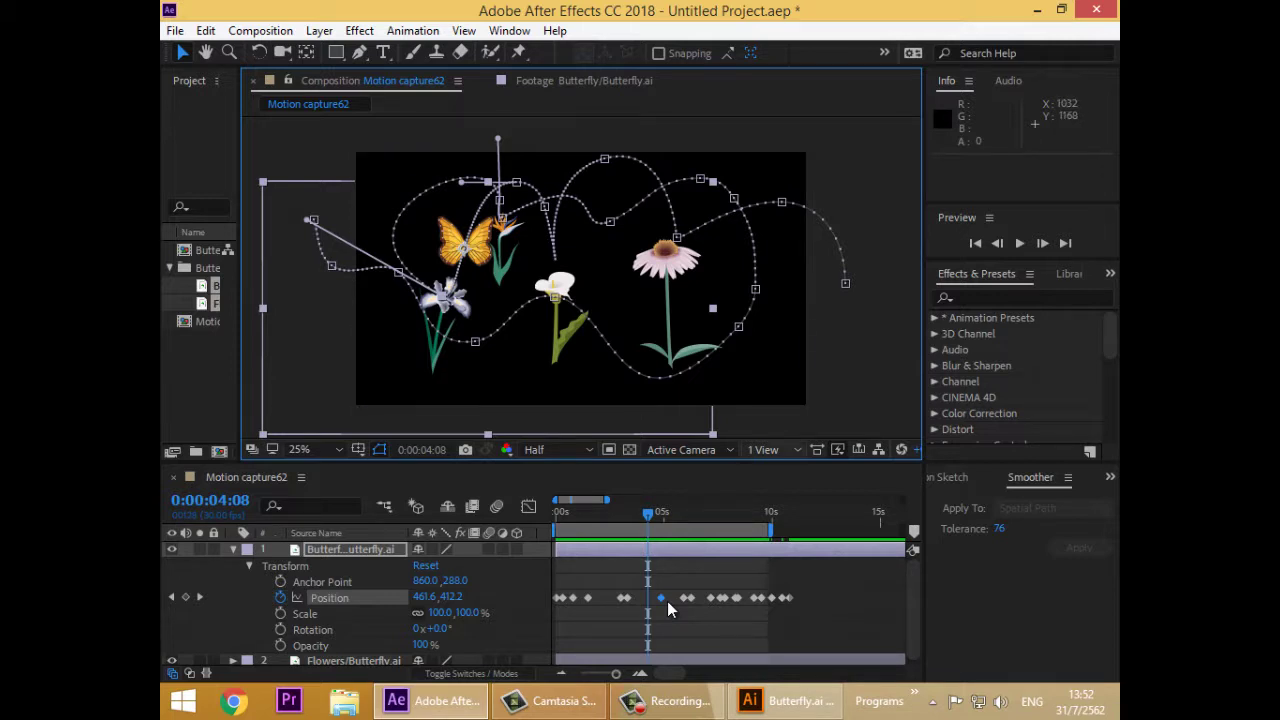
- Review the path around 0:00:03:11 and move the iris Position keyframe to 0:00:04:03
{"action": "left_click_drag", "start_coordinate": [648, 514], "coordinate": [630, 514]}
{"action": "key", "text": "Page_Up"}
{"action": "key", "text": "Page_Up"}
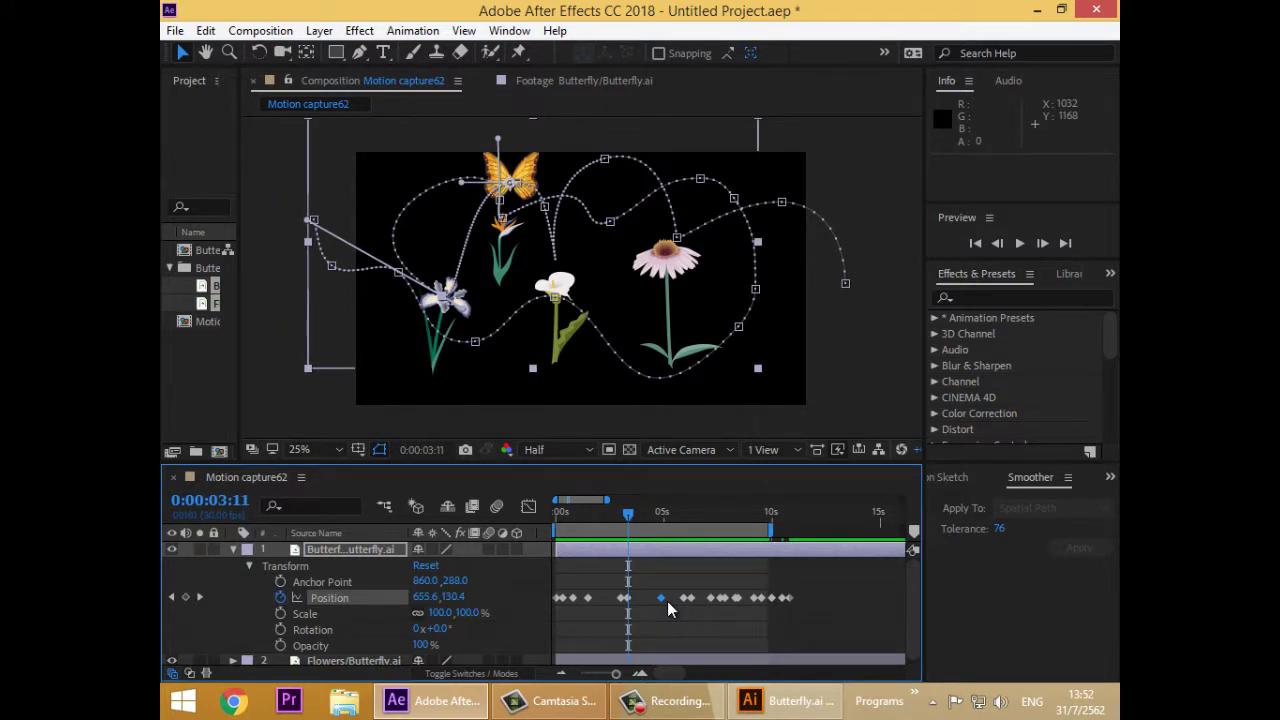
{"action": "left_click_drag", "start_coordinate": [661, 598], "coordinate": [644, 598]}
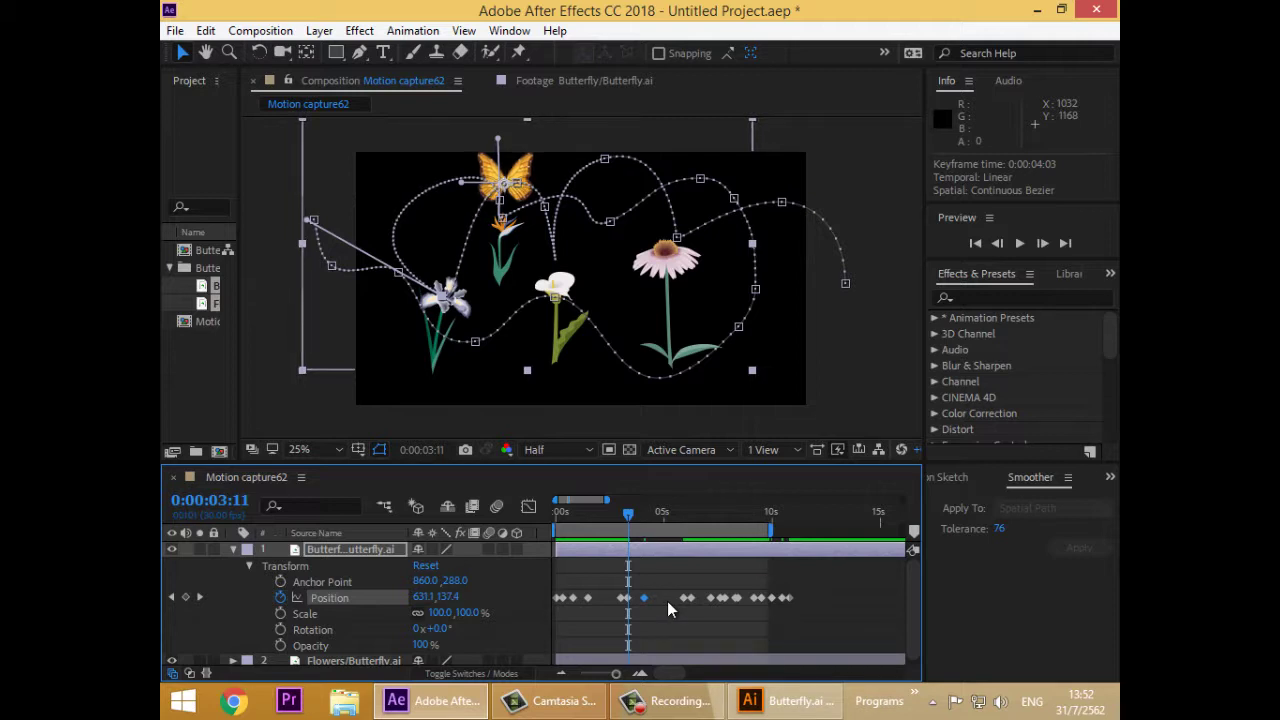
- Move the Position keyframe near 0:00:03:00 to 0:00:02:11
{"action": "left_click", "coordinate": [621, 598]}
{"action": "left_click_drag", "start_coordinate": [621, 598], "coordinate": [602, 598]}
{"action": "key", "text": "alt+Right"}
{"action": "key", "text": "alt+Right"}
{"action": "key", "text": "alt+Right"}
{"action": "key", "text": "alt+Right"}
{"action": "key", "text": "alt+Right"}
{"action": "key", "text": "alt+Right"}
{"action": "key", "text": "alt+Right"}
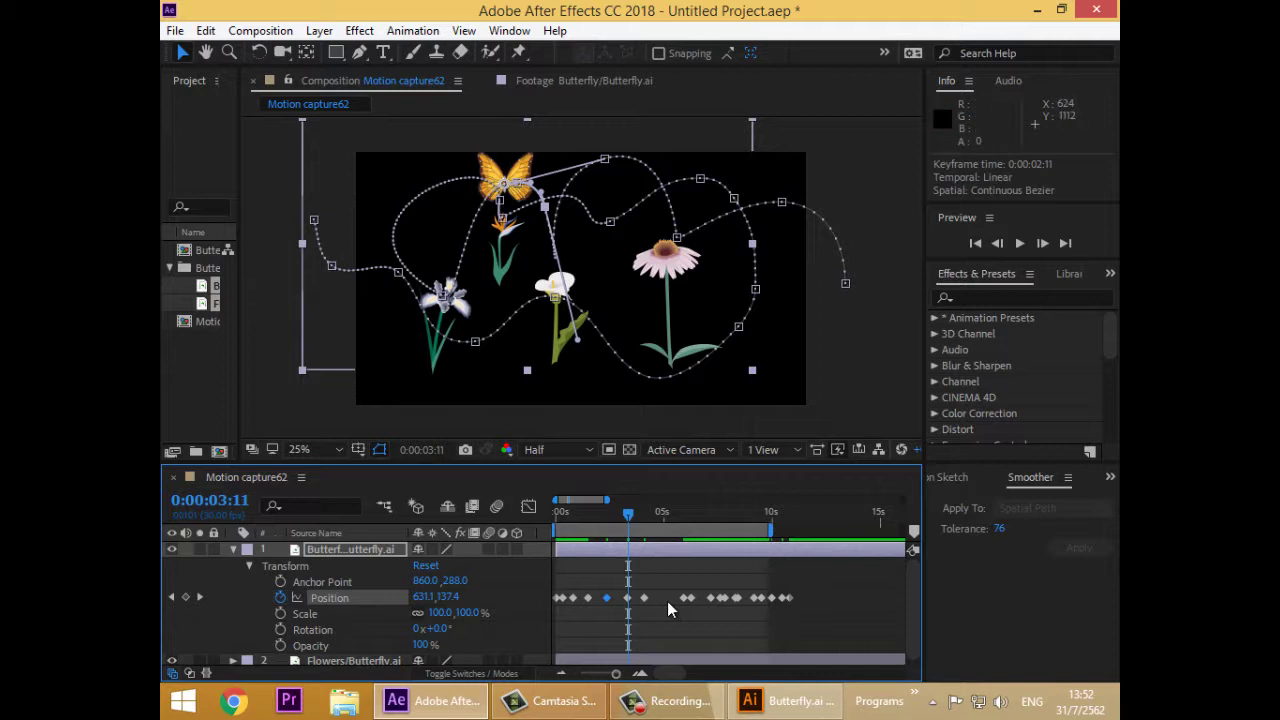
- Move the two Position keyframes near 0:00:06:00 to 0:00:05:02 and 0:00:06:02, previewing the flight
{"action": "key", "text": "space"}
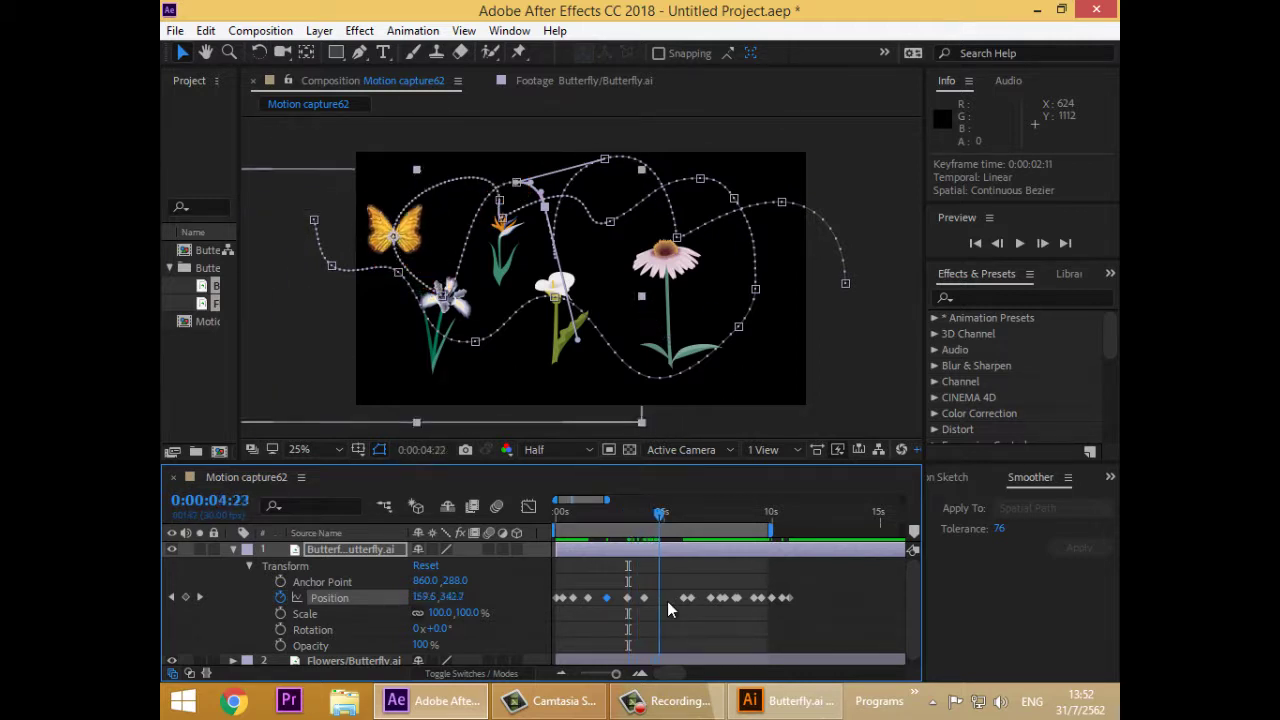
{"action": "left_click_drag", "start_coordinate": [684, 598], "coordinate": [667, 600]}
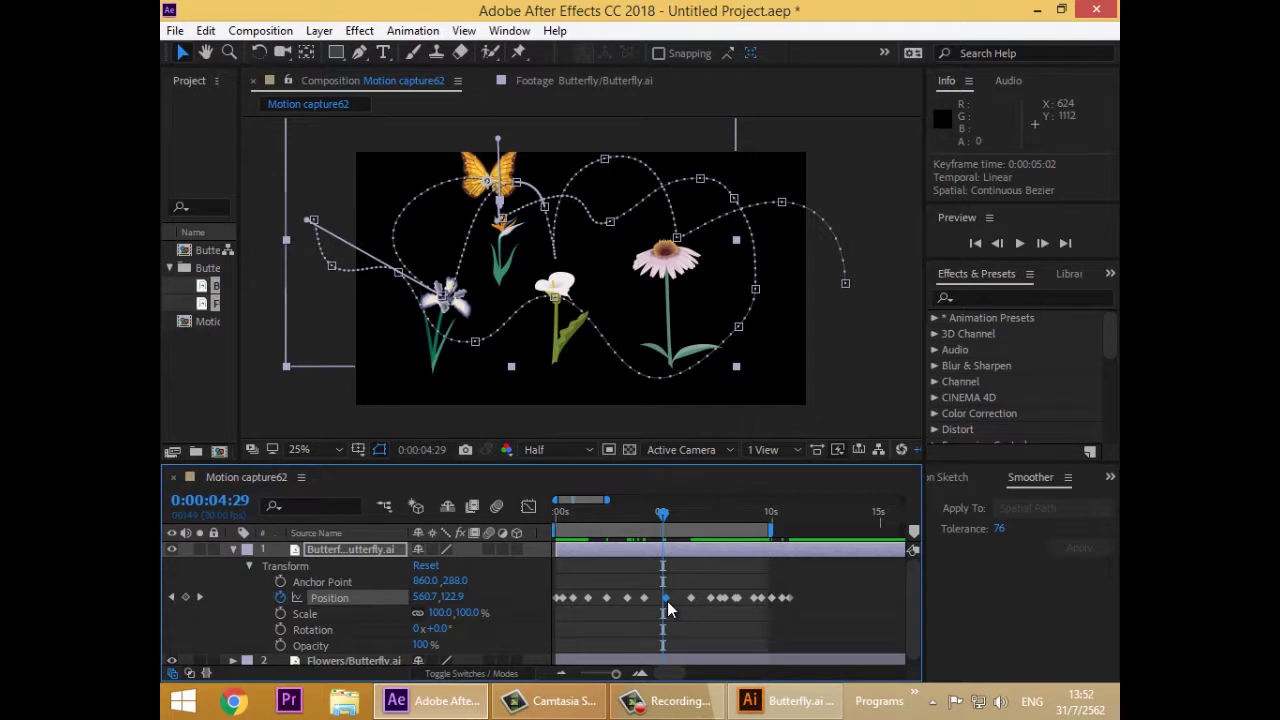
{"action": "left_click_drag", "start_coordinate": [691, 598], "coordinate": [687, 599]}
{"action": "key", "text": "space"}
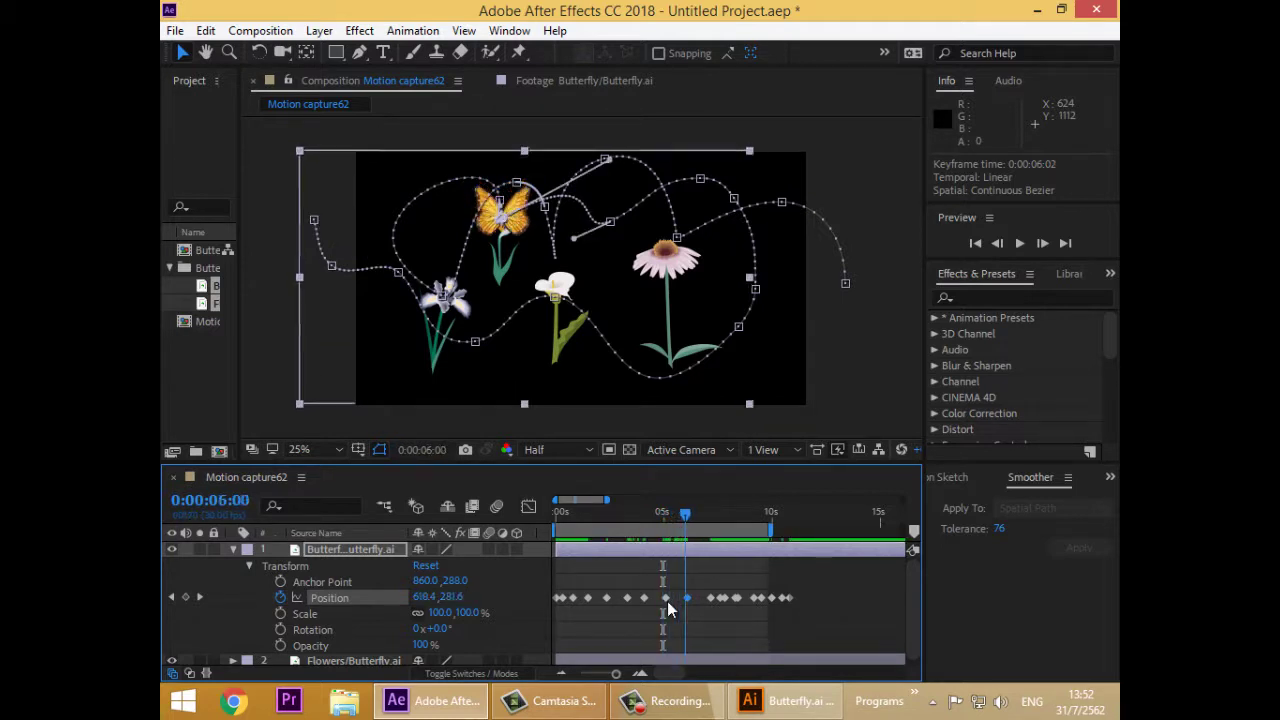
- Examine the butterfly's motion frame by frame around the 0:00:06:02 keyframe and on to 0:00:06:21
{"action": "key", "text": "Page_Up"}
{"action": "key", "text": "k"}
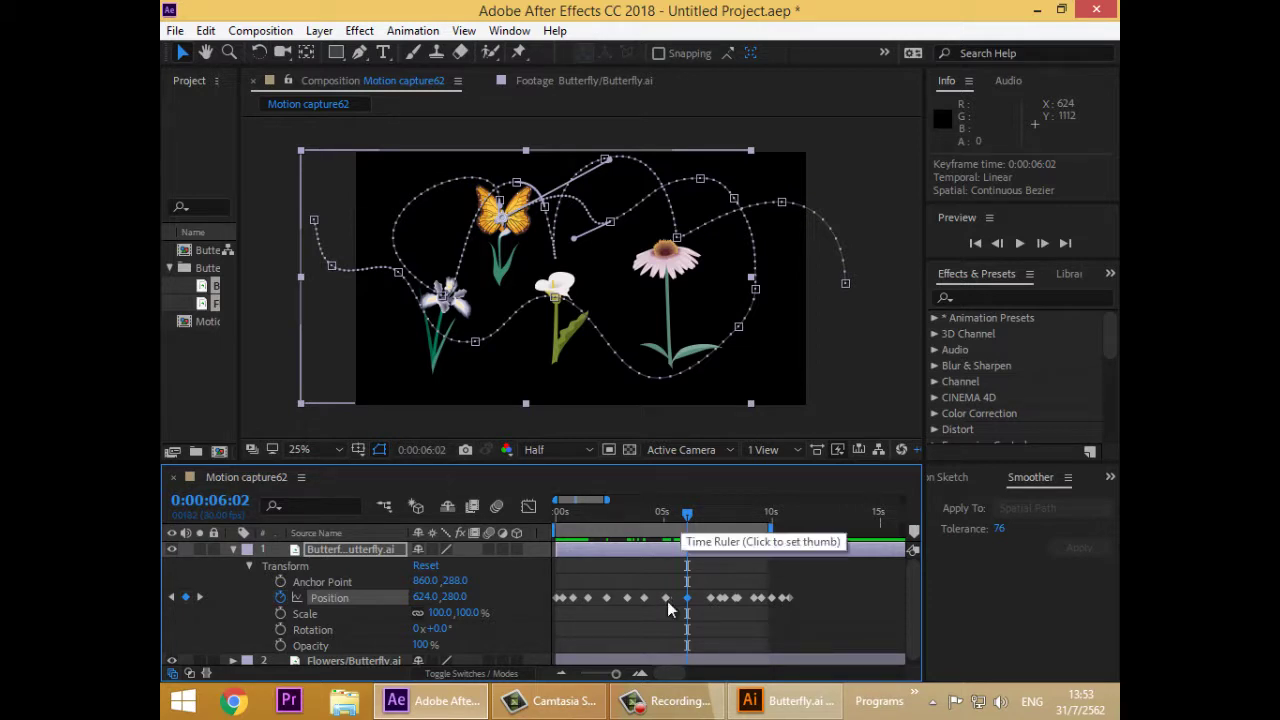
{"action": "key", "text": "Page_Down"}
{"action": "key", "text": "Page_Down"}
{"action": "key", "text": "Page_Down"}
{"action": "key", "text": "Page_Down"}
{"action": "key", "text": "Page_Down"}
{"action": "key", "text": "Page_Down"}
{"action": "key", "text": "Page_Down"}
{"action": "key", "text": "Page_Down"}
{"action": "key", "text": "Page_Down"}
{"action": "key", "text": "Page_Down"}
{"action": "key", "text": "Page_Down"}
{"action": "key", "text": "Page_Down"}
{"action": "key", "text": "Page_Down"}
{"action": "key", "text": "Page_Down"}
{"action": "key", "text": "Page_Down"}
{"action": "key", "text": "Page_Down"}
{"action": "key", "text": "Page_Down"}
{"action": "key", "text": "Page_Down"}
{"action": "key", "text": "Page_Down"}
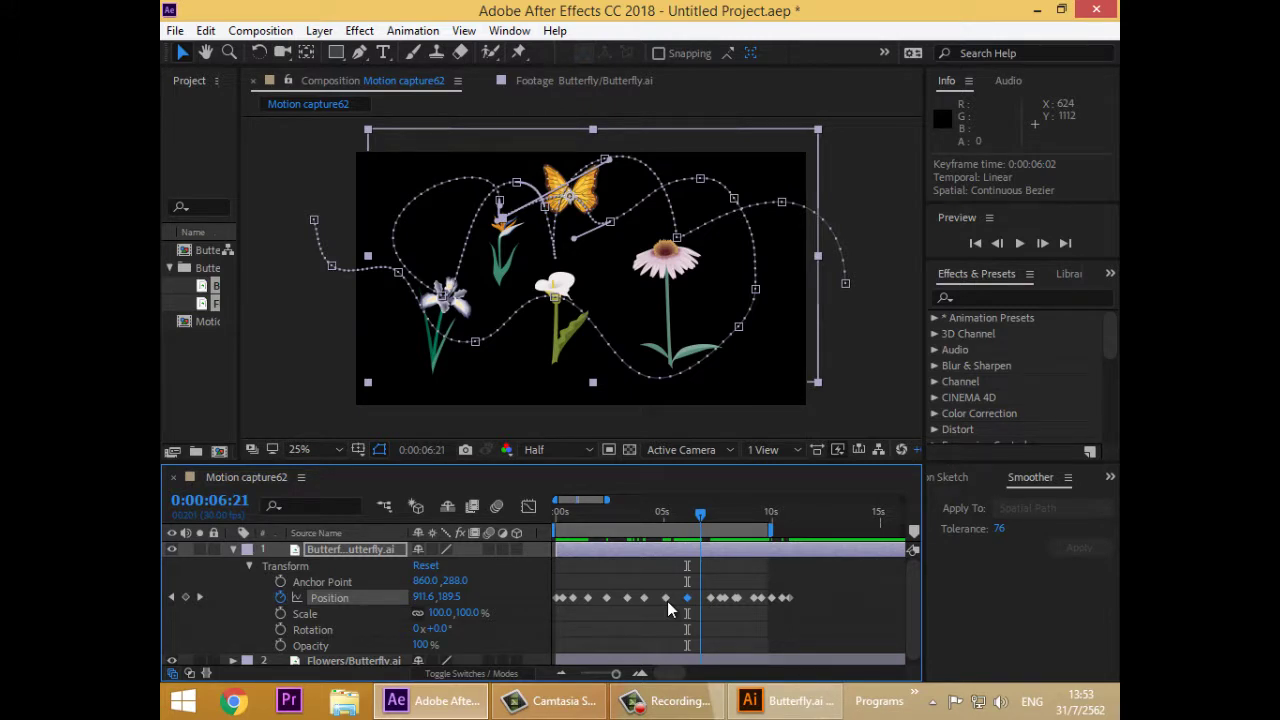
{"action": "key", "text": "Page_Up"}
{"action": "key", "text": "Page_Up"}
{"action": "key", "text": "Page_Up"}
{"action": "key", "text": "Page_Up"}
{"action": "key", "text": "Page_Up"}
{"action": "key", "text": "Page_Up"}
{"action": "key", "text": "Page_Up"}
{"action": "key", "text": "Page_Up"}
{"action": "key", "text": "Page_Up"}
{"action": "key", "text": "Page_Up"}
{"action": "key", "text": "Page_Up"}
{"action": "key", "text": "Page_Up"}
{"action": "key", "text": "Page_Up"}
{"action": "key", "text": "Page_Up"}
{"action": "key", "text": "Page_Up"}
{"action": "key", "text": "Page_Up"}
{"action": "key", "text": "Page_Up"}
{"action": "key", "text": "Page_Up"}
{"action": "key", "text": "Page_Up"}
{"action": "key", "text": "Page_Up"}
{"action": "key", "text": "Page_Down"}
{"action": "key", "text": "Page_Down"}
{"action": "key", "text": "Page_Down"}
{"action": "key", "text": "Page_Down"}
{"action": "key", "text": "Page_Down"}
{"action": "key", "text": "Page_Down"}
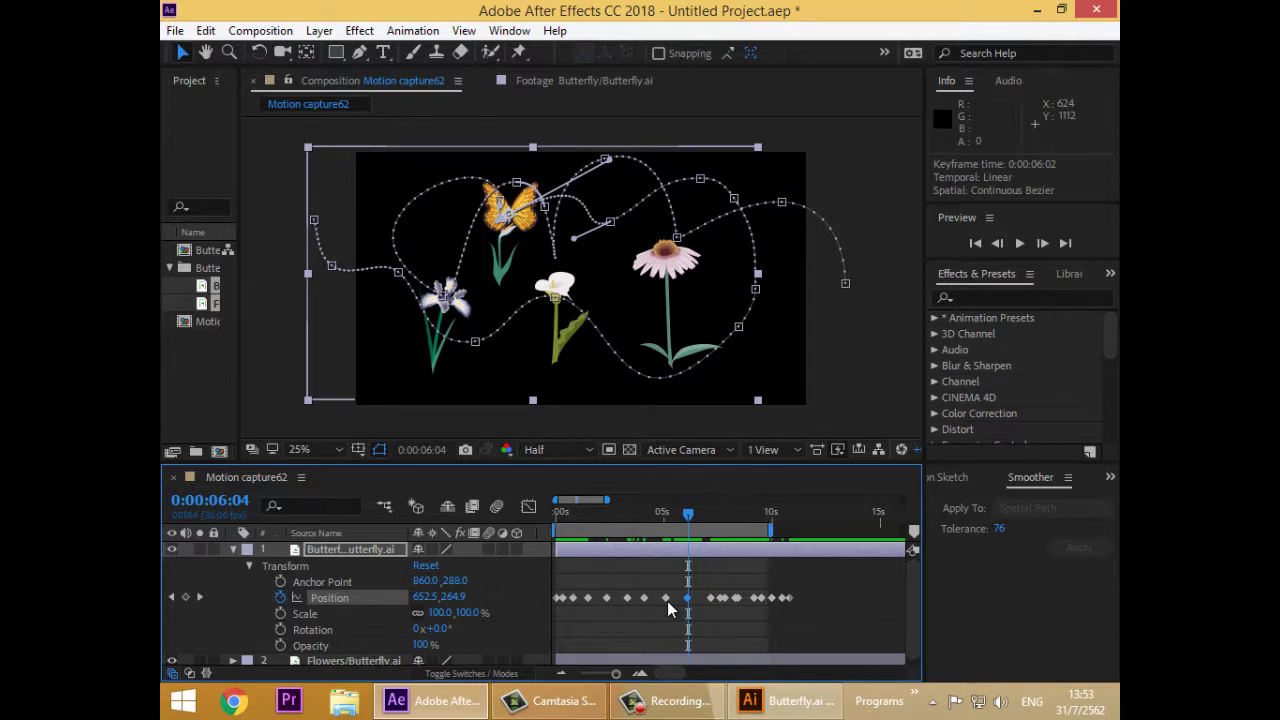
- Copy the Position keyframe at 0:00:06:02 and paste it at 0:00:07:00 so the butterfly rests on the orange flower
{"action": "key", "text": "ctrl+c"}
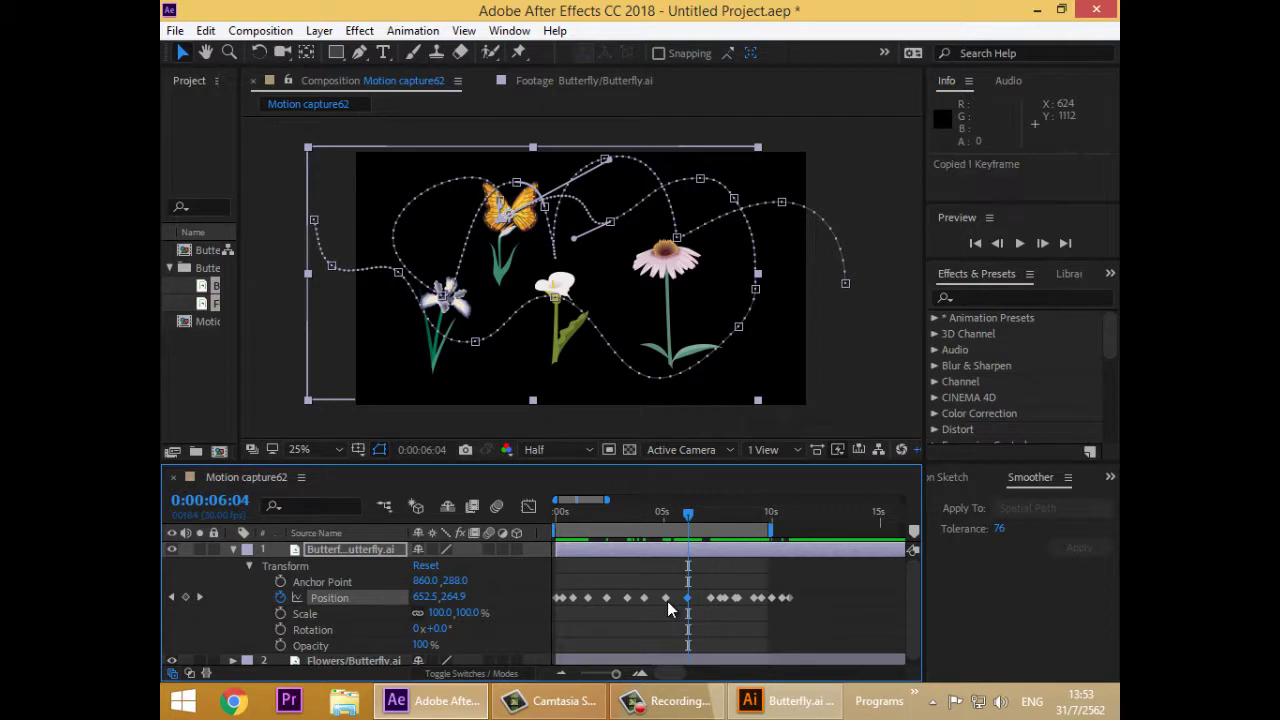
{"action": "key", "text": "Page_Down"}
{"action": "key", "text": "Page_Down"}
{"action": "key", "text": "Page_Down"}
{"action": "key", "text": "Page_Down"}
{"action": "key", "text": "Page_Down"}
{"action": "key", "text": "Page_Down"}
{"action": "key", "text": "Page_Down"}
{"action": "key", "text": "Page_Down"}
{"action": "key", "text": "Page_Down"}
{"action": "key", "text": "Page_Down"}
{"action": "key", "text": "Page_Down"}
{"action": "key", "text": "Page_Down"}
{"action": "key", "text": "Page_Down"}
{"action": "key", "text": "Page_Down"}
{"action": "key", "text": "Page_Down"}
{"action": "key", "text": "Page_Down"}
{"action": "key", "text": "Page_Down"}
{"action": "key", "text": "Page_Down"}
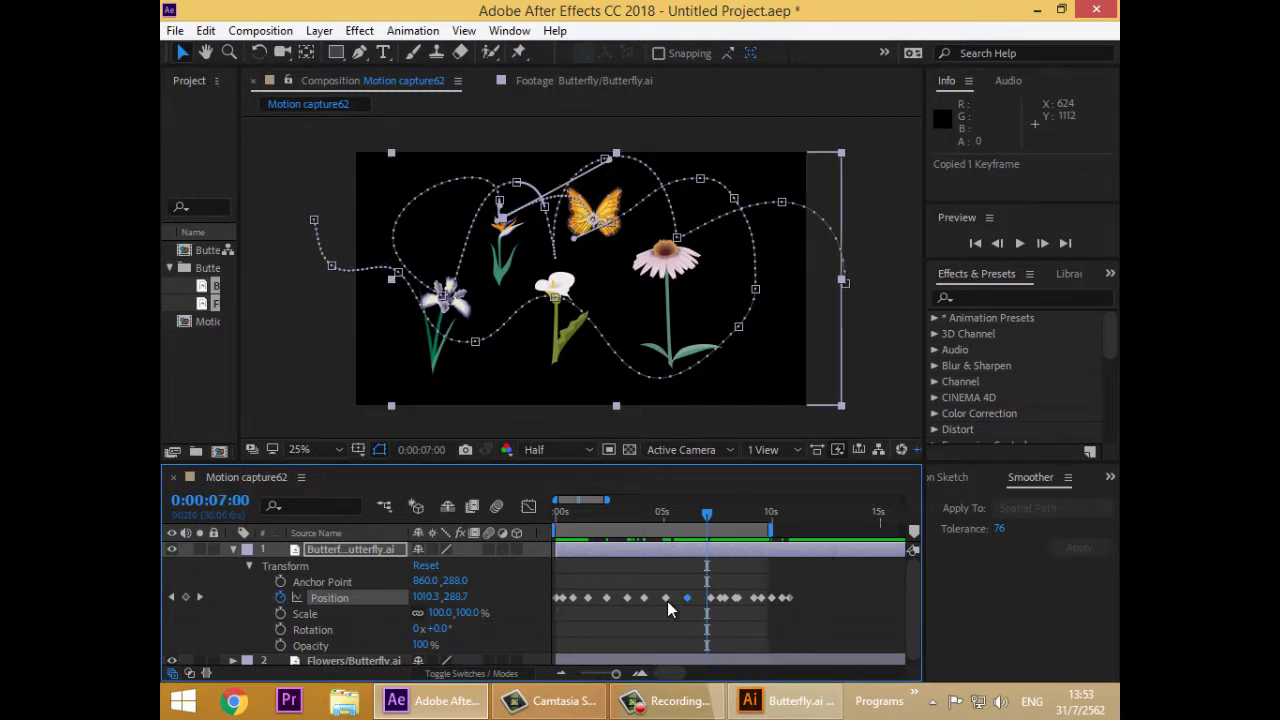
{"action": "key", "text": "ctrl+v"}
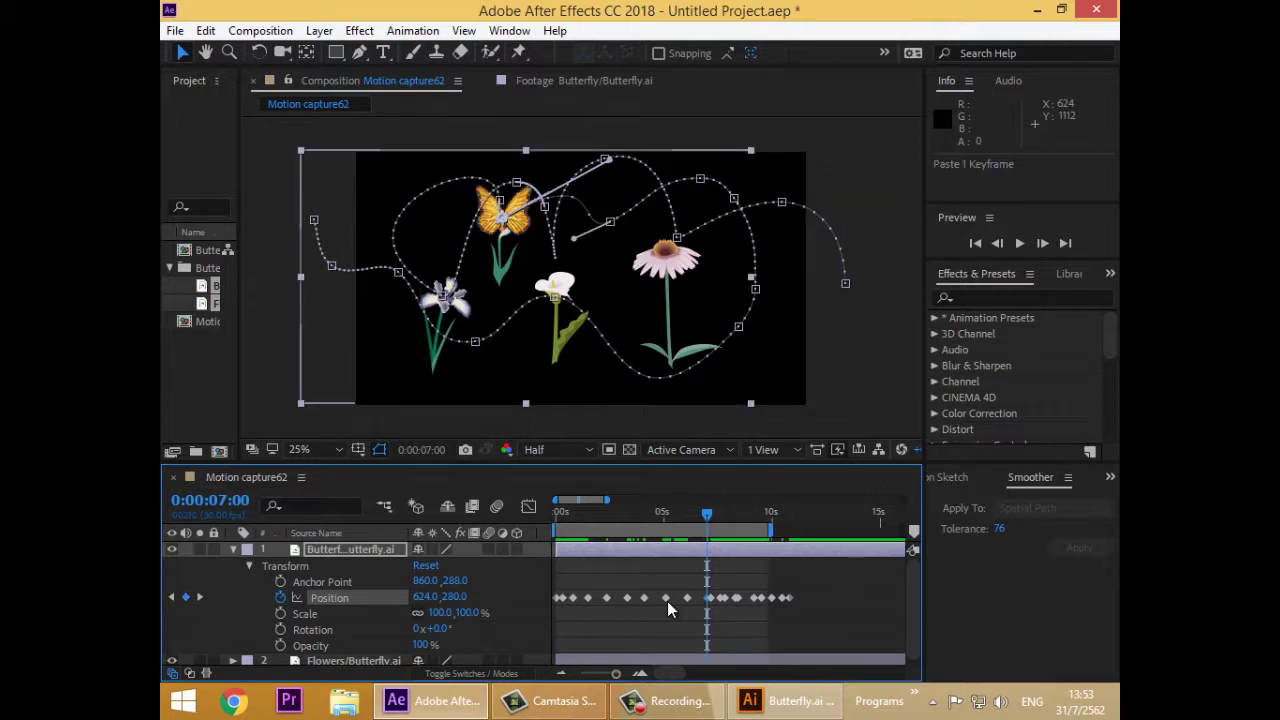
- Shift all Position keyframes after 0:00:07:00 together so the first of them falls at 0:00:08:13
{"action": "left_click_drag", "start_coordinate": [710, 578], "coordinate": [709, 608]}
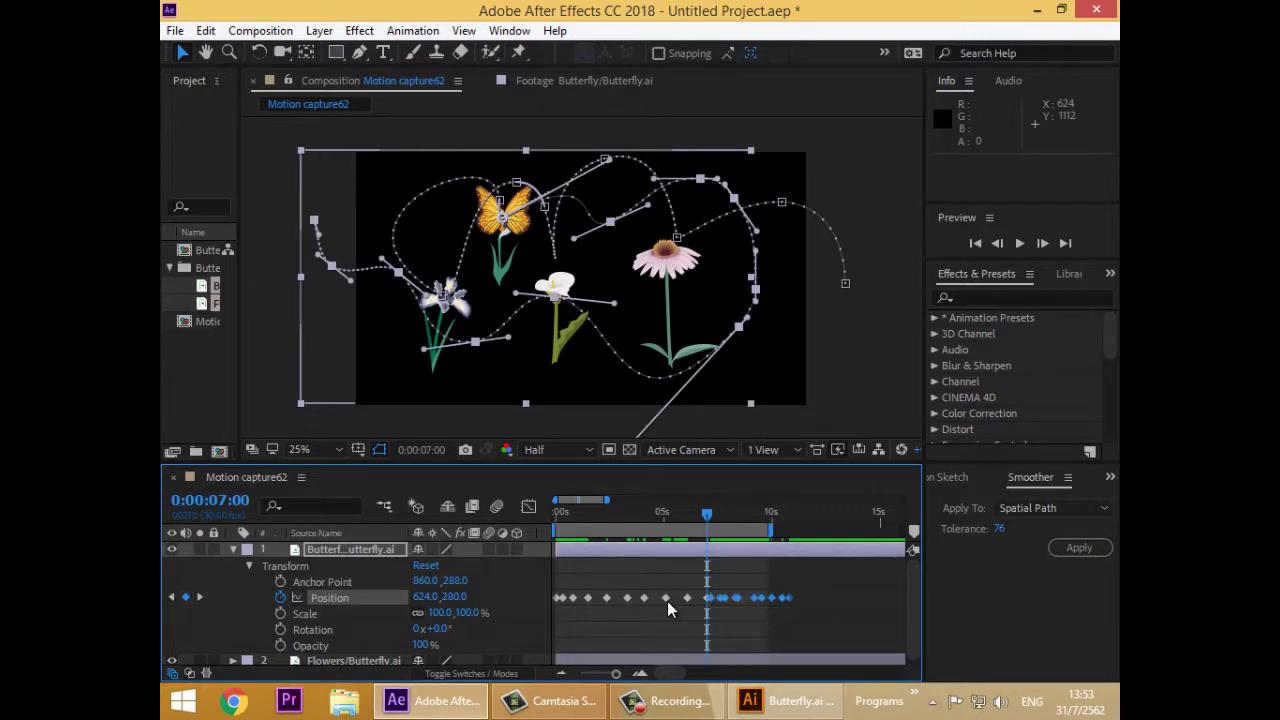
{"action": "key", "text": "alt+shift+Right"}
{"action": "key", "text": "alt+shift+Right"}
{"action": "key", "text": "alt+shift+Right"}
{"action": "key", "text": "alt+shift+Right"}
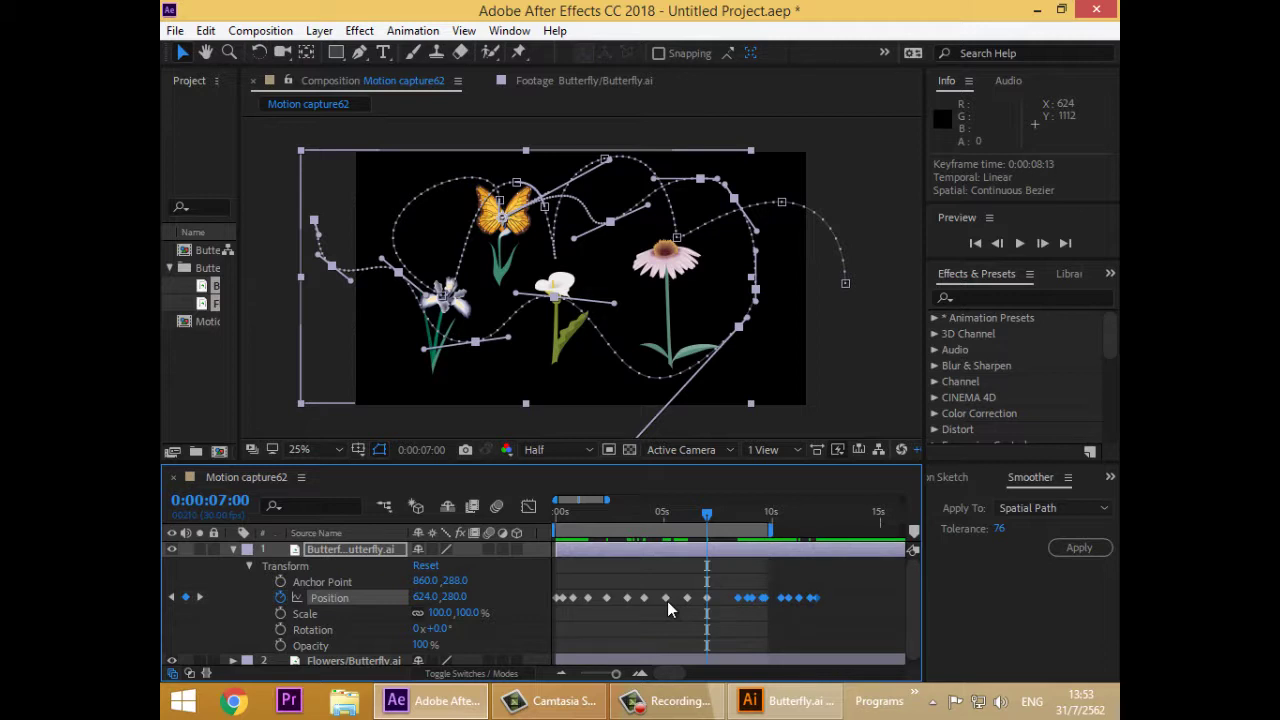
- Compare the Position keyframes at 0:00:06:02 and 0:00:07:00 and examine the butterfly's motion between and just before them frame by frame
{"action": "key", "text": "j"}
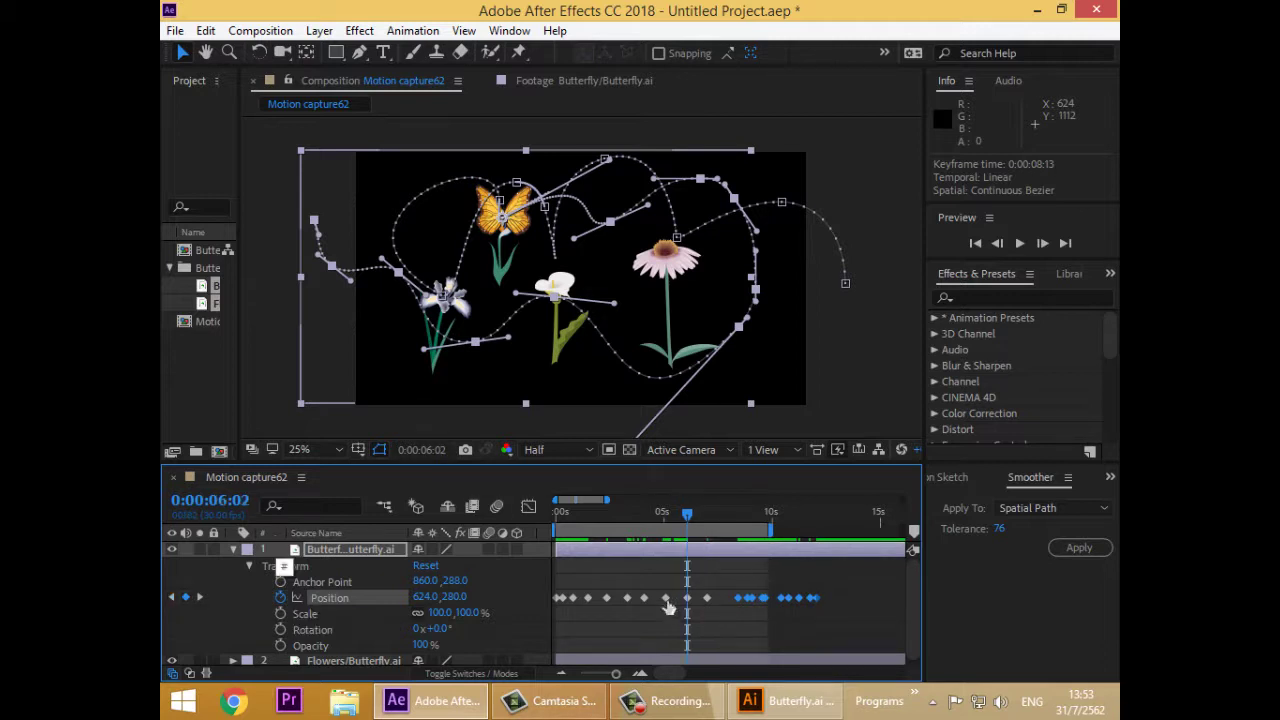
{"action": "key", "text": "k"}
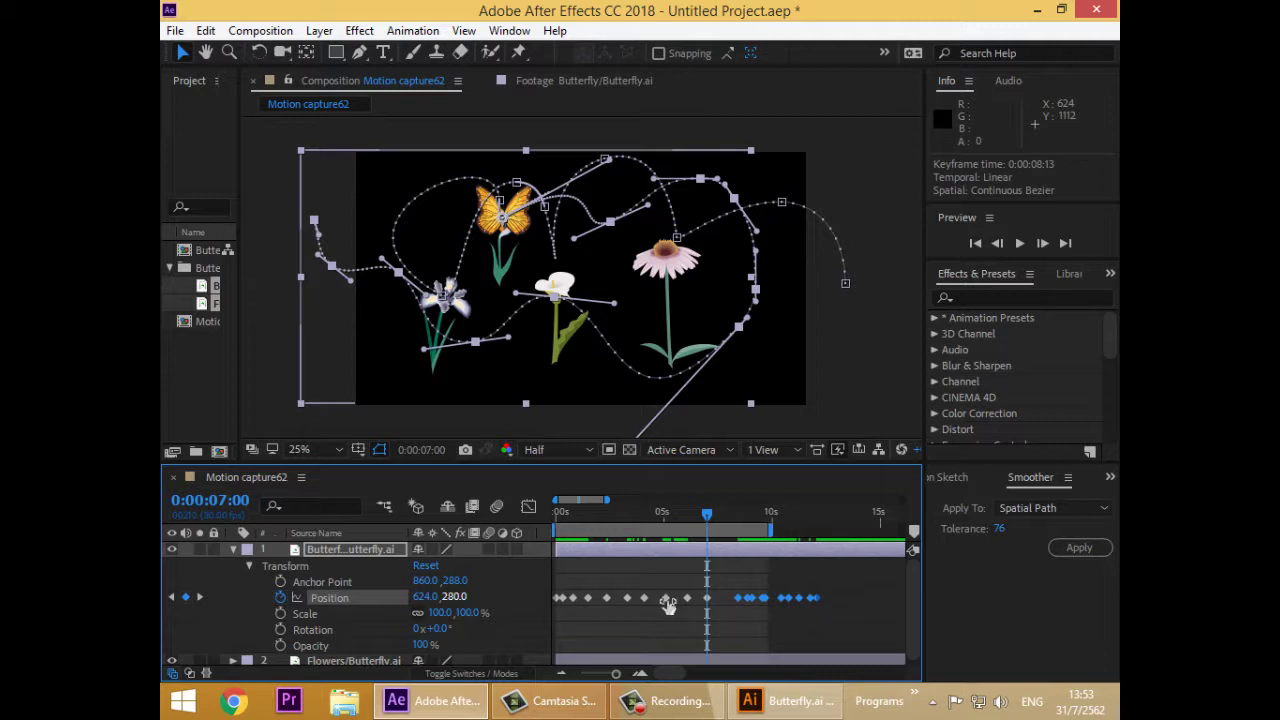
{"action": "key", "text": "j"}
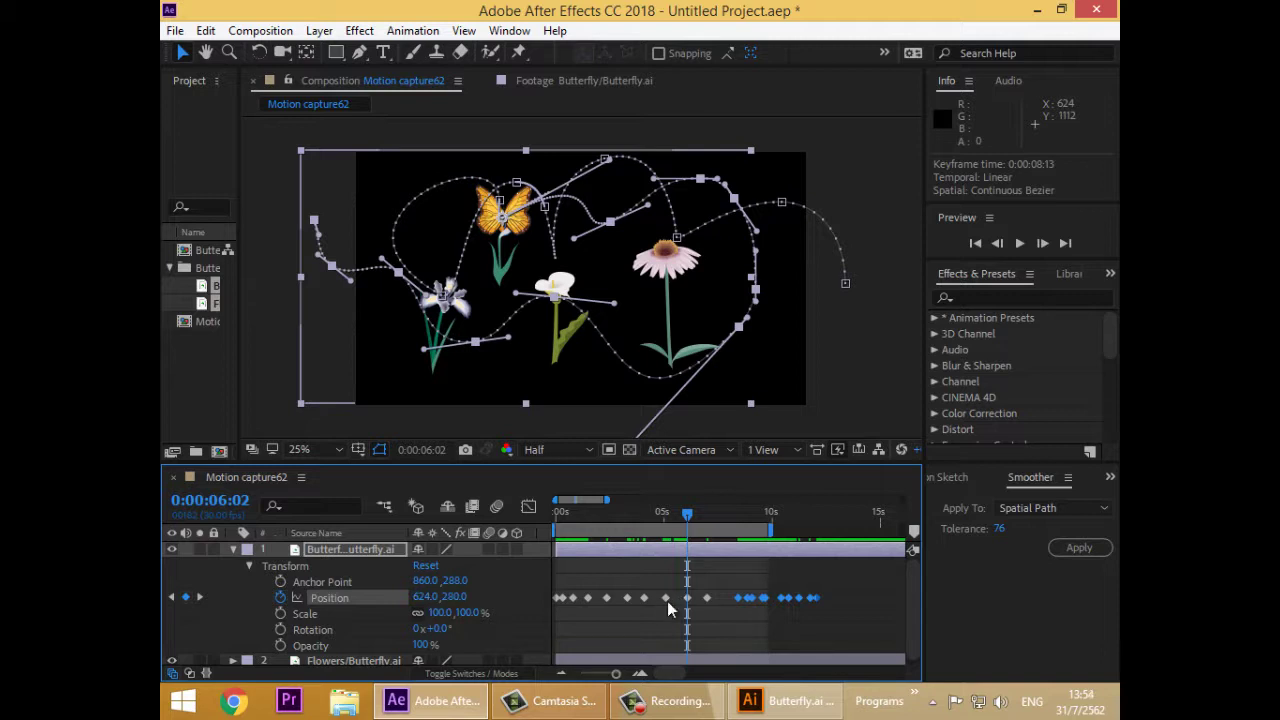
{"action": "key", "text": "Page_Down"}
{"action": "key", "text": "Page_Down"}
{"action": "key", "text": "Page_Down"}
{"action": "key", "text": "Page_Down"}
{"action": "key", "text": "Page_Down"}
{"action": "key", "text": "Page_Down"}
{"action": "key", "text": "Page_Down"}
{"action": "key", "text": "Page_Down"}
{"action": "key", "text": "Page_Down"}
{"action": "key", "text": "Page_Down"}
{"action": "key", "text": "Page_Down"}
{"action": "key", "text": "Page_Down"}
{"action": "key", "text": "Page_Up"}
{"action": "key", "text": "Page_Up"}
{"action": "key", "text": "Page_Up"}
{"action": "key", "text": "Page_Up"}
{"action": "key", "text": "Page_Up"}
{"action": "key", "text": "Page_Up"}
{"action": "key", "text": "Page_Up"}
{"action": "key", "text": "Page_Up"}
{"action": "key", "text": "Page_Up"}
{"action": "key", "text": "Page_Up"}
{"action": "key", "text": "Page_Up"}
{"action": "key", "text": "Page_Up"}
{"action": "key", "text": "Page_Up"}
{"action": "key", "text": "Page_Up"}
{"action": "key", "text": "Page_Up"}
{"action": "key", "text": "Page_Up"}
{"action": "key", "text": "Page_Up"}
{"action": "key", "text": "Page_Up"}
{"action": "key", "text": "Page_Up"}
{"action": "key", "text": "Page_Up"}
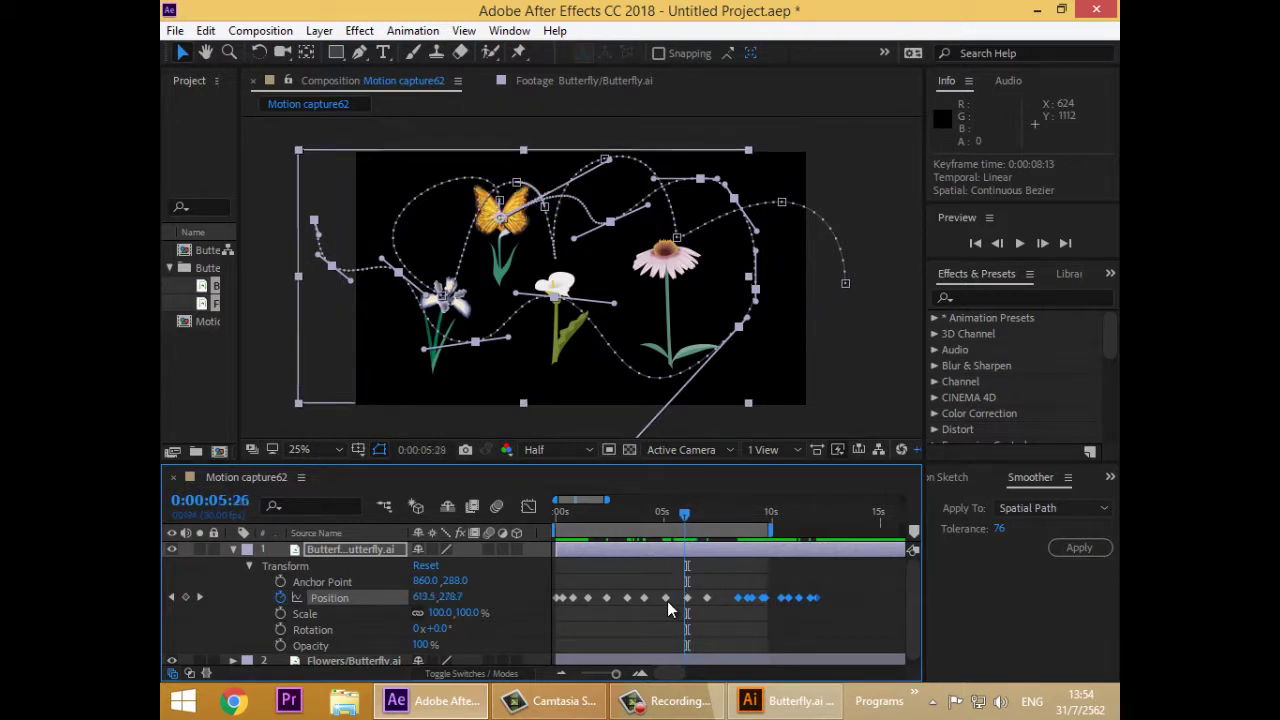
- Review the butterfly's drift between the 0:00:06:02 and 0:00:07:00 Position keyframes frame by frame, back and forth from 0:00:05:26 to 0:00:07:02
{"action": "key", "text": "Page_Down"}
{"action": "key", "text": "Page_Down"}
{"action": "key", "text": "Page_Down"}
{"action": "key", "text": "Page_Down"}
{"action": "key", "text": "Page_Down"}
{"action": "key", "text": "Page_Down"}
{"action": "key", "text": "Page_Down"}
{"action": "key", "text": "Page_Down"}
{"action": "key", "text": "Page_Down"}
{"action": "key", "text": "Page_Down"}
{"action": "key", "text": "Page_Down"}
{"action": "key", "text": "Page_Down"}
{"action": "key", "text": "Page_Down"}
{"action": "key", "text": "Page_Down"}
{"action": "key", "text": "Page_Down"}
{"action": "key", "text": "Page_Down"}
{"action": "key", "text": "Page_Down"}
{"action": "key", "text": "Page_Down"}
{"action": "key", "text": "Page_Down"}
{"action": "key", "text": "Page_Down"}
{"action": "key", "text": "Page_Down"}
{"action": "key", "text": "Page_Down"}
{"action": "key", "text": "Page_Down"}
{"action": "key", "text": "Page_Down"}
{"action": "key", "text": "Page_Down"}
{"action": "key", "text": "Page_Down"}
{"action": "key", "text": "Page_Down"}
{"action": "key", "text": "Page_Down"}
{"action": "key", "text": "Page_Down"}
{"action": "key", "text": "Page_Down"}
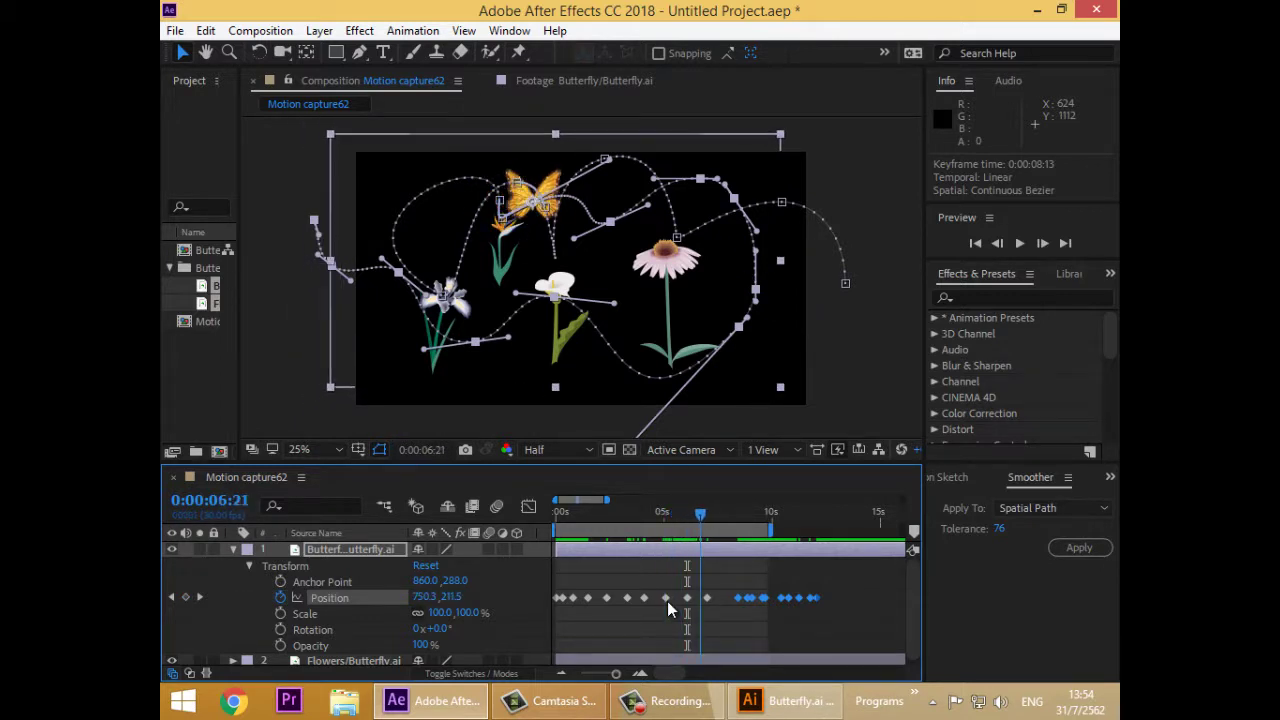
{"action": "key", "text": "Page_Up"}
{"action": "key", "text": "Page_Up"}
{"action": "key", "text": "Page_Up"}
{"action": "key", "text": "Page_Up"}
{"action": "key", "text": "Page_Up"}
{"action": "key", "text": "Page_Up"}
{"action": "key", "text": "Page_Up"}
{"action": "key", "text": "Page_Up"}
{"action": "key", "text": "Page_Up"}
{"action": "key", "text": "Page_Up"}
{"action": "key", "text": "Page_Up"}
{"action": "key", "text": "Page_Up"}
{"action": "key", "text": "Page_Up"}
{"action": "key", "text": "Page_Up"}
{"action": "key", "text": "Page_Up"}
{"action": "key", "text": "Page_Up"}
{"action": "key", "text": "Page_Up"}
{"action": "key", "text": "Page_Up"}
{"action": "key", "text": "Page_Up"}
{"action": "key", "text": "Page_Up"}
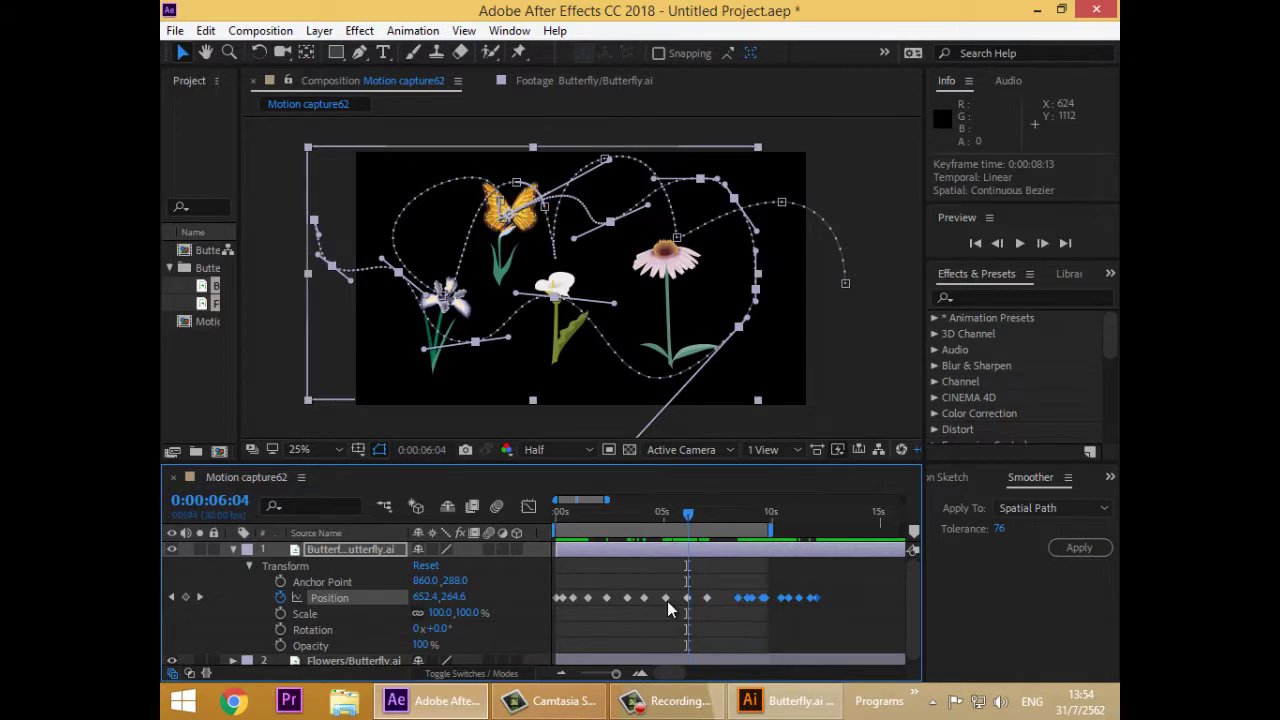
{"action": "key", "text": "Page_Down"}
{"action": "key", "text": "Page_Down"}
{"action": "key", "text": "Page_Down"}
{"action": "key", "text": "Page_Down"}
{"action": "key", "text": "Page_Down"}
{"action": "key", "text": "Page_Down"}
{"action": "key", "text": "Page_Down"}
{"action": "key", "text": "Page_Down"}
{"action": "key", "text": "Page_Down"}
{"action": "key", "text": "Page_Down"}
{"action": "key", "text": "Page_Down"}
{"action": "key", "text": "Page_Down"}
{"action": "key", "text": "Page_Down"}
{"action": "key", "text": "Page_Down"}
{"action": "key", "text": "Page_Down"}
{"action": "key", "text": "Page_Down"}
{"action": "key", "text": "Page_Down"}
{"action": "key", "text": "Page_Down"}
{"action": "key", "text": "Page_Down"}
{"action": "key", "text": "Page_Down"}
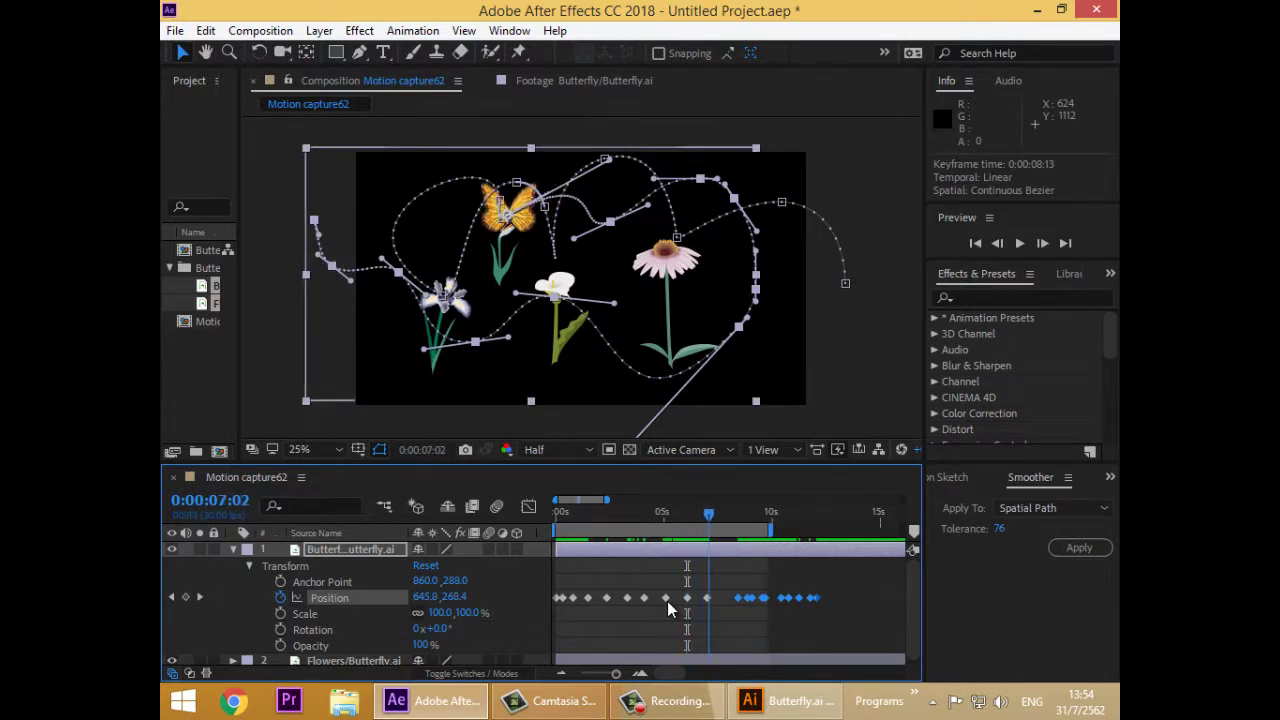
{"action": "key", "text": "Page_Up"}
{"action": "key", "text": "Page_Up"}
{"action": "key", "text": "Page_Up"}
{"action": "key", "text": "Page_Up"}
{"action": "key", "text": "Page_Up"}
{"action": "key", "text": "Page_Up"}
{"action": "key", "text": "Page_Up"}
{"action": "key", "text": "Page_Up"}
{"action": "key", "text": "Page_Up"}
{"action": "key", "text": "Page_Up"}
{"action": "key", "text": "Page_Up"}
{"action": "key", "text": "Page_Up"}
{"action": "key", "text": "Page_Up"}
{"action": "key", "text": "Page_Up"}
{"action": "key", "text": "Page_Up"}
{"action": "key", "text": "Page_Up"}
{"action": "key", "text": "Page_Up"}
{"action": "key", "text": "Page_Up"}
{"action": "key", "text": "Page_Up"}
{"action": "key", "text": "Page_Up"}
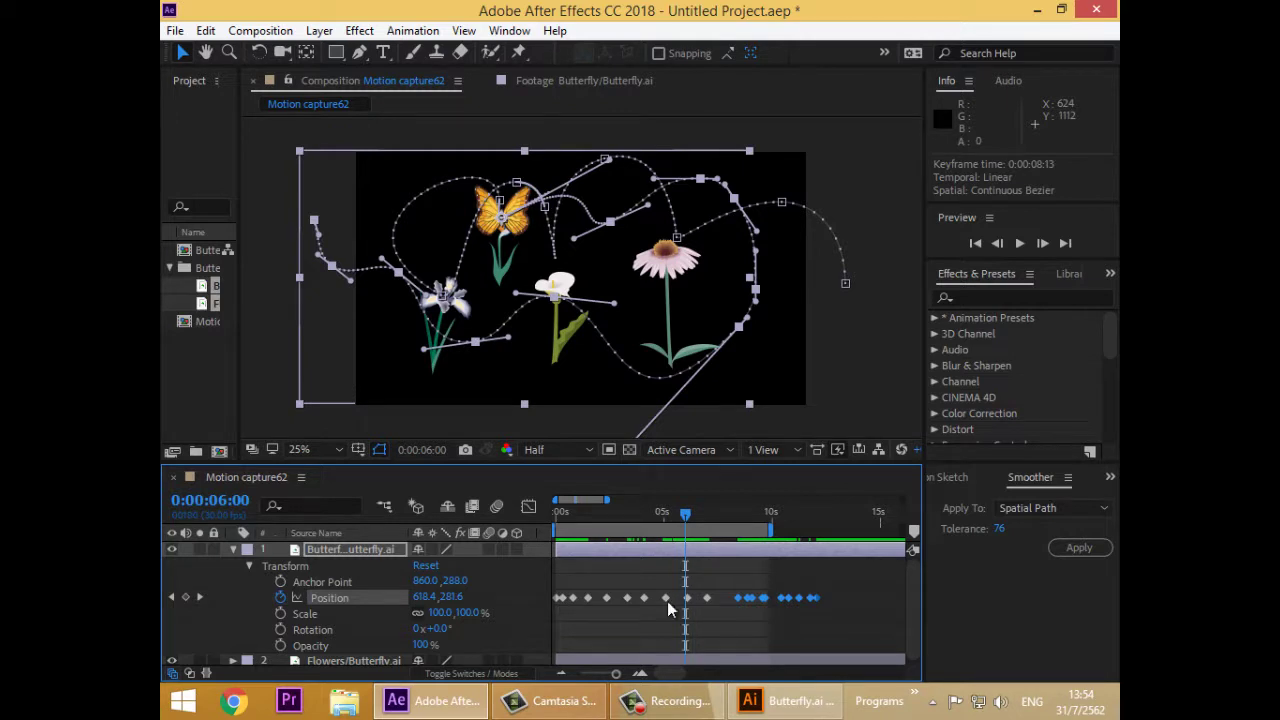
{"action": "key", "text": "Page_Down"}
{"action": "key", "text": "Page_Down"}
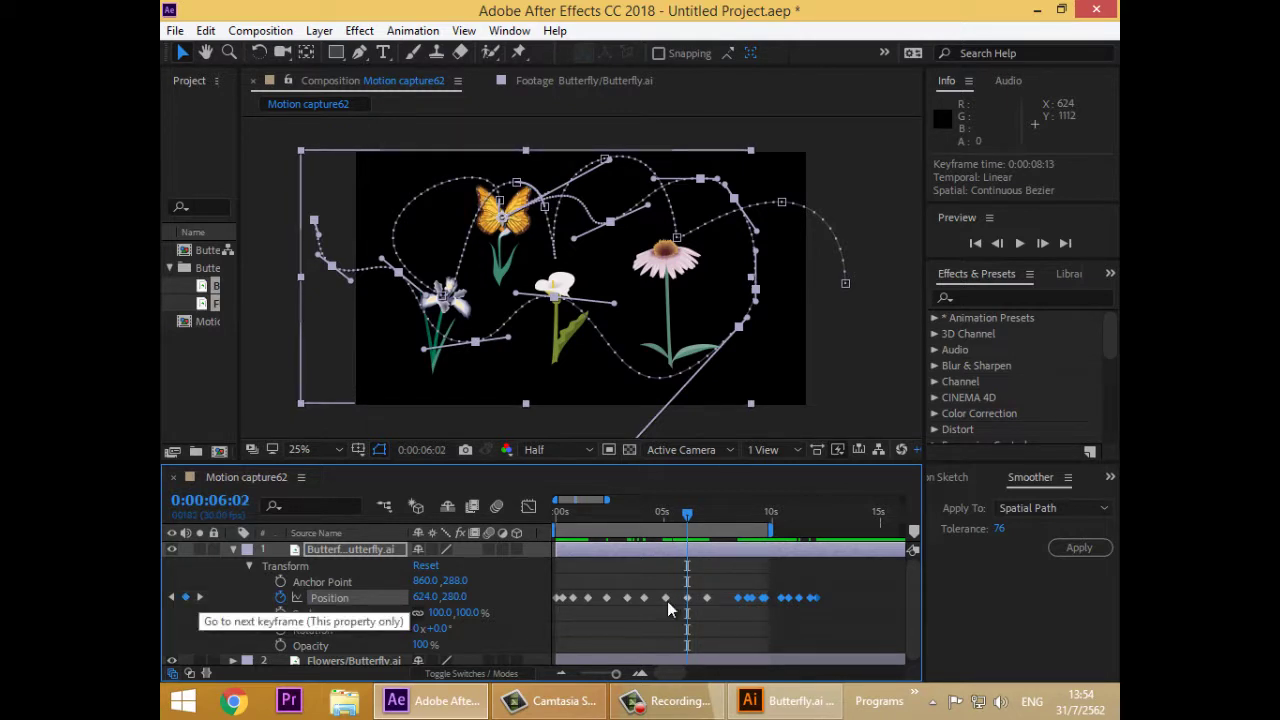
{"action": "key", "text": "k"}
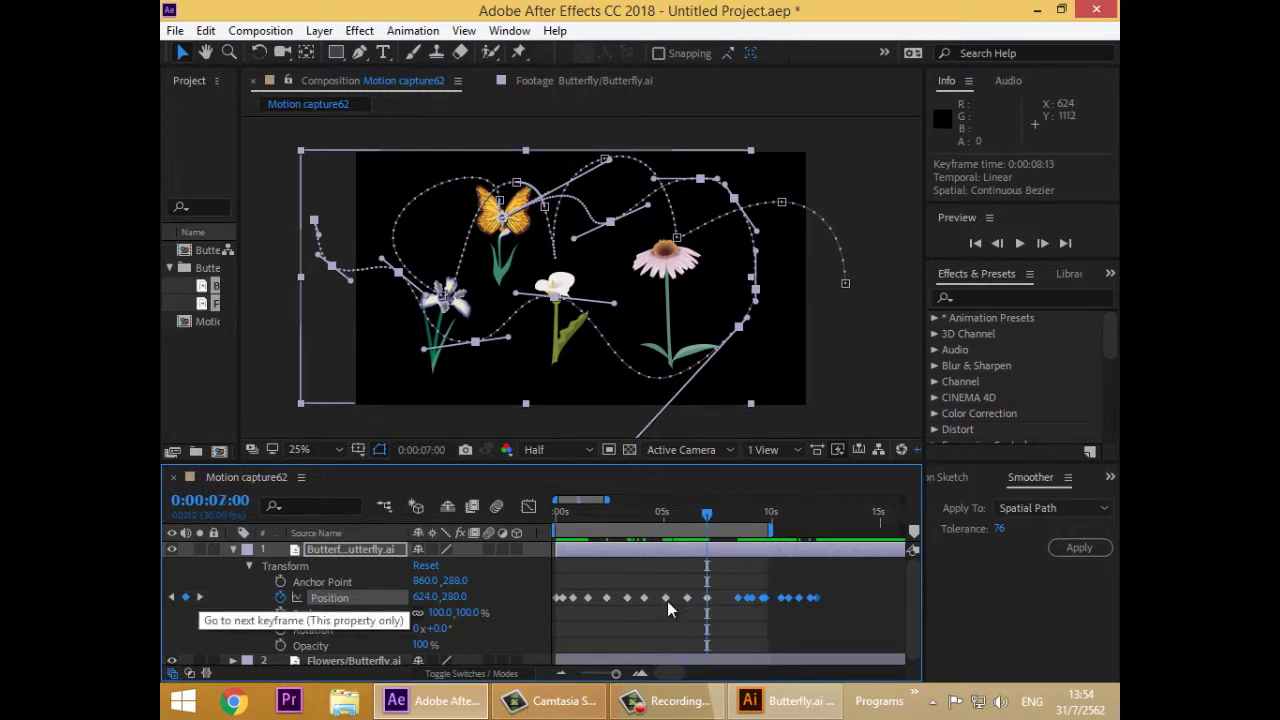
- Convert the butterfly's Position keyframe at 0:00:06:02 to a hold keyframe after checking the drift close up
{"action": "left_click", "coordinate": [668, 603]}
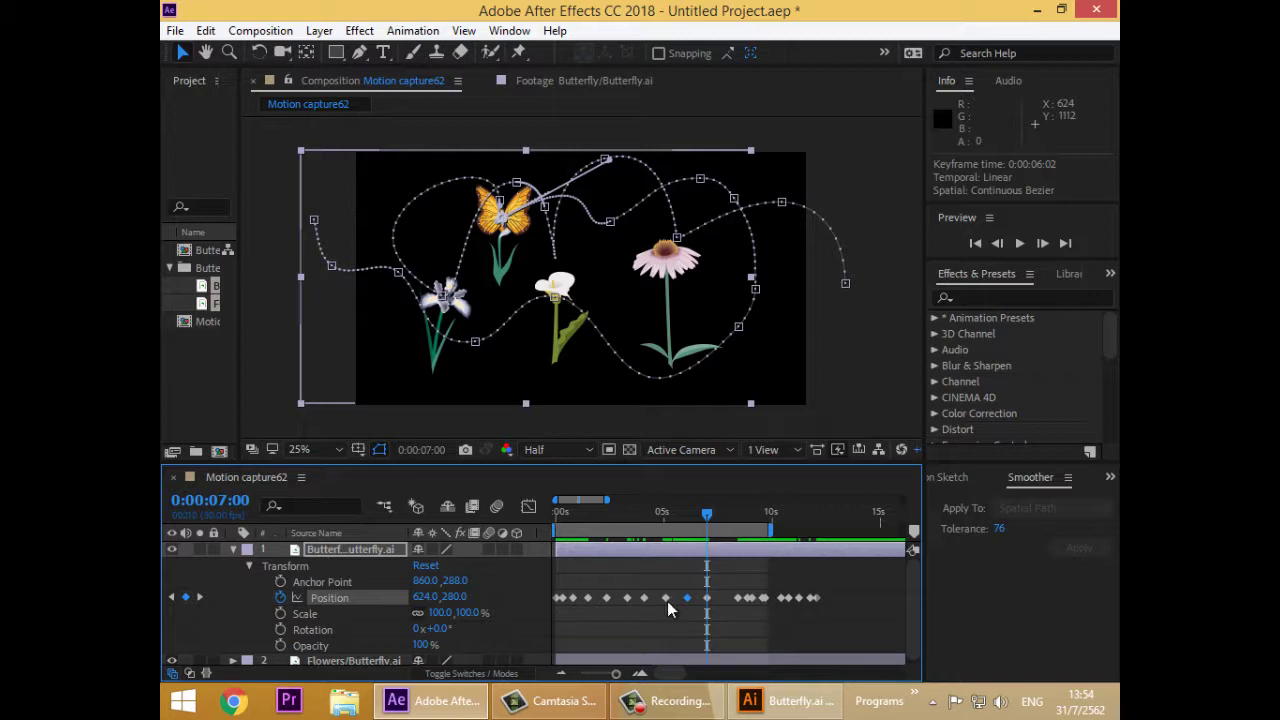
{"action": "left_click_drag", "start_coordinate": [707, 514], "coordinate": [700, 514]}
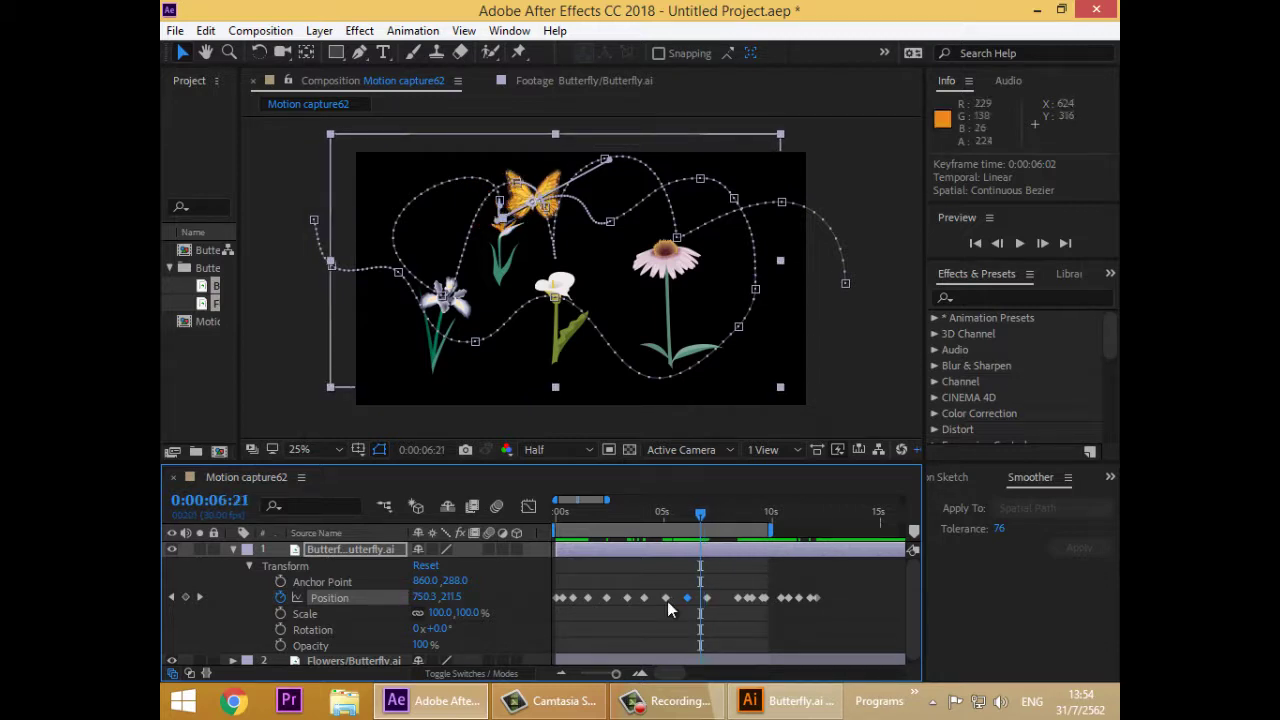
{"action": "key", "text": "period"}
{"action": "key", "text": "period"}
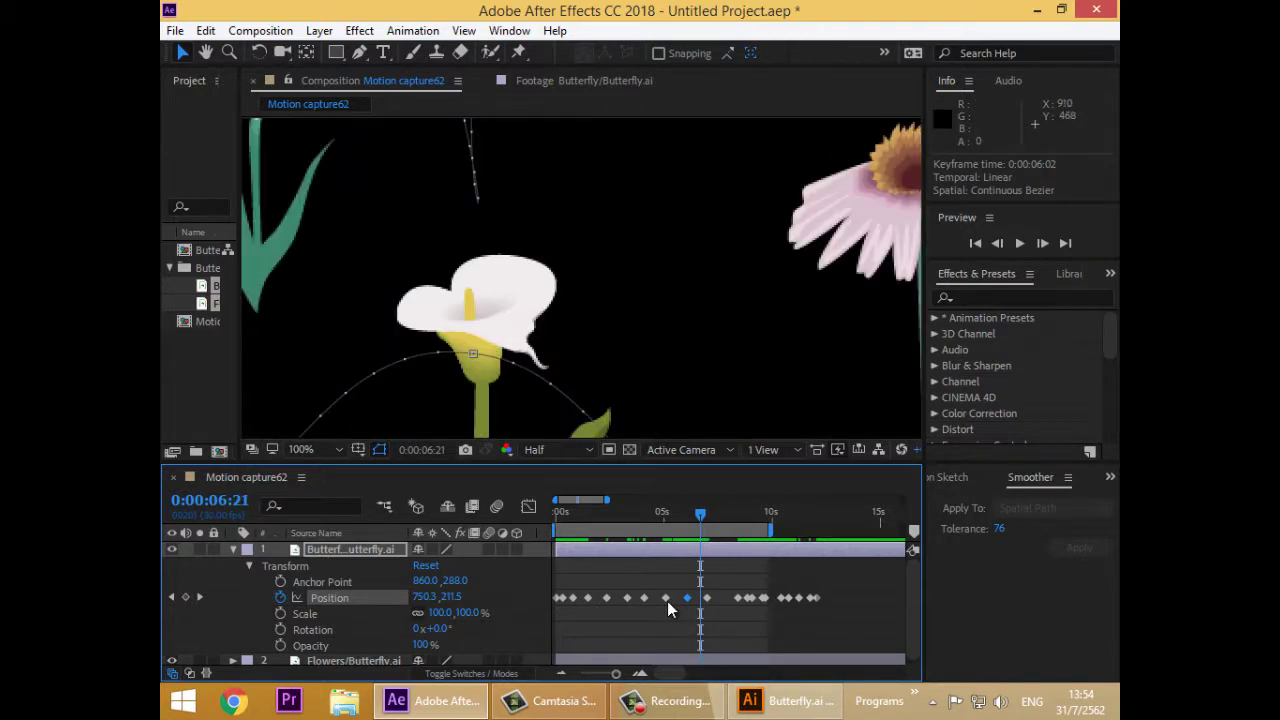
{"action": "key", "text": "comma"}
{"action": "key", "text": "space"}
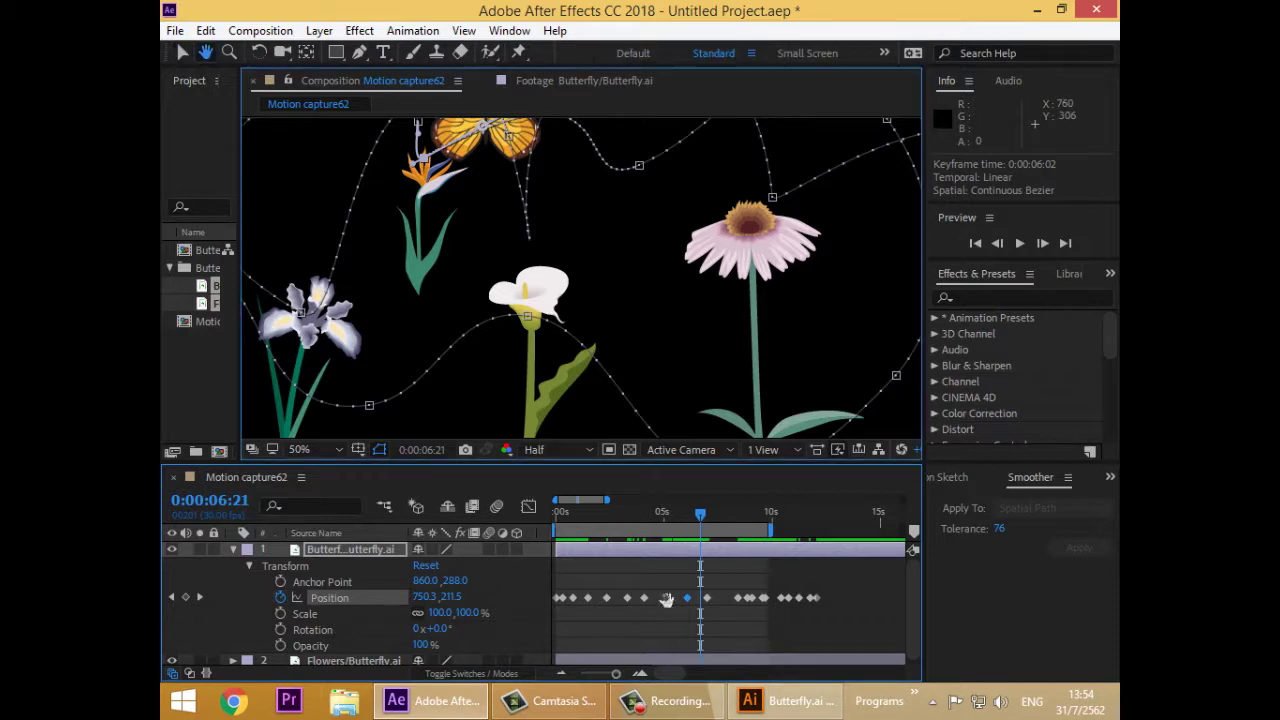
{"action": "left_click_drag", "start_coordinate": [485, 168], "coordinate": [527, 304]}
{"action": "key", "text": "period"}
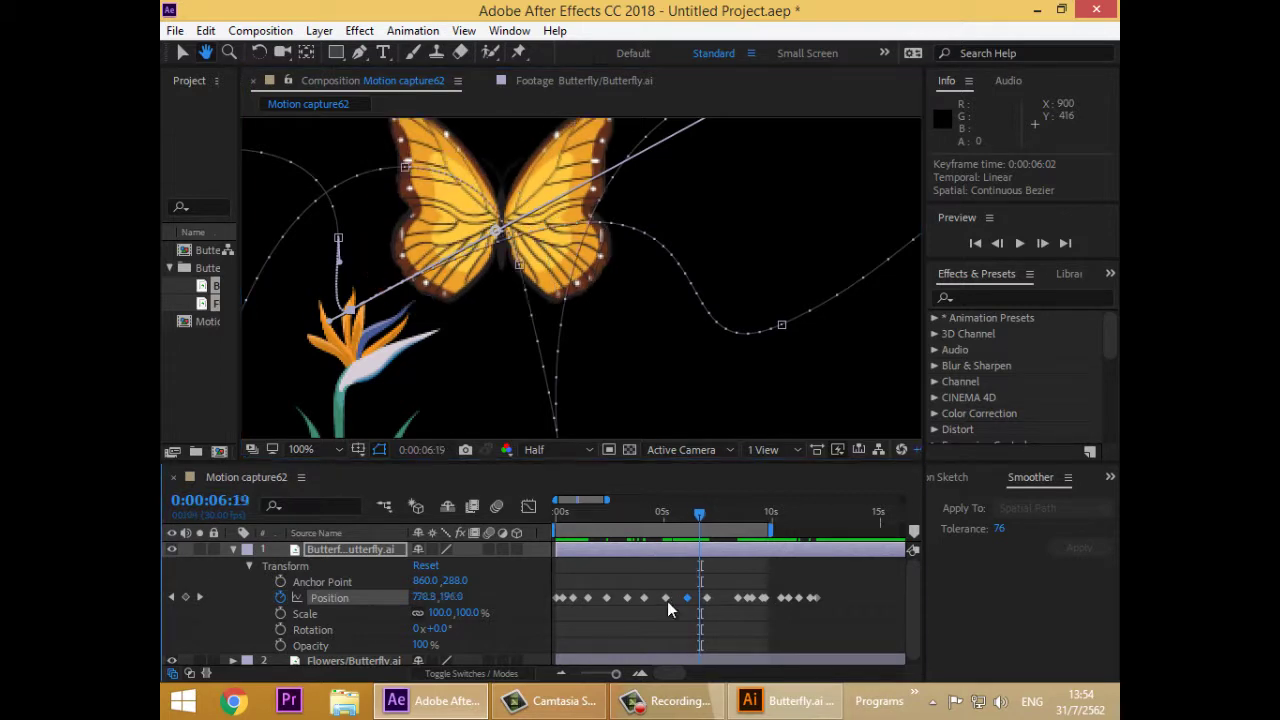
{"action": "key", "text": "j"}
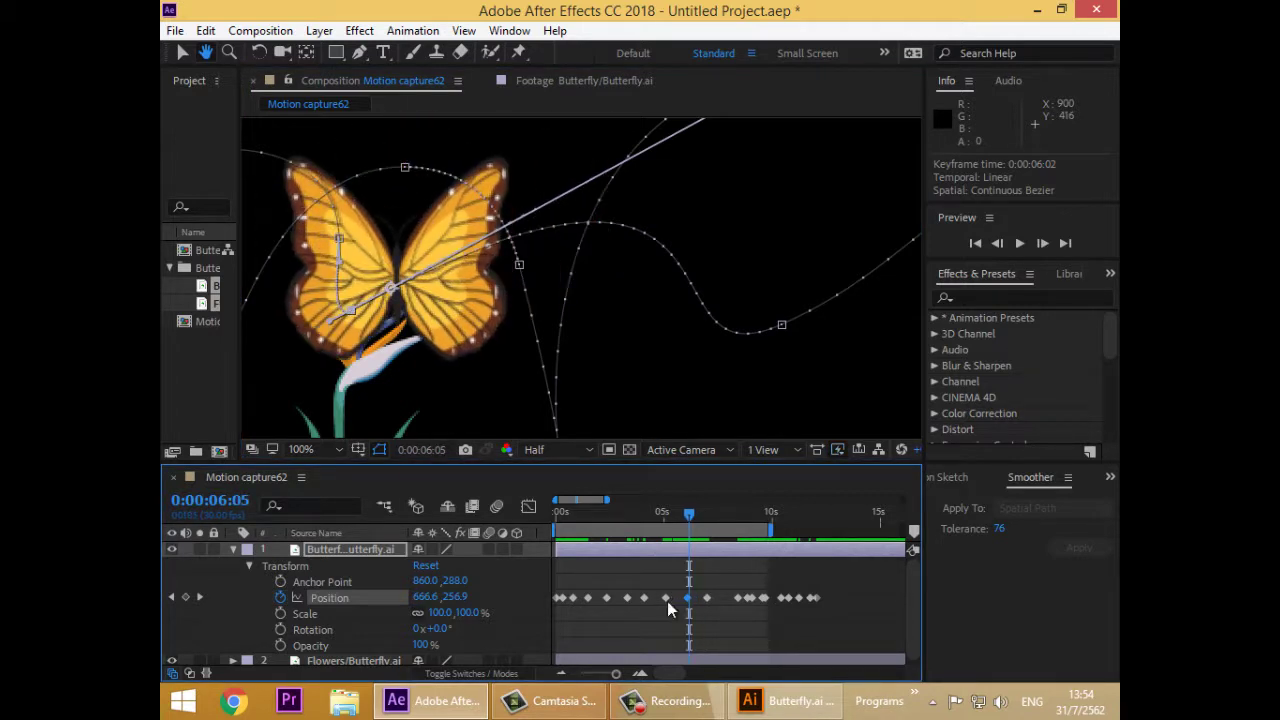
{"action": "key", "text": "v"}
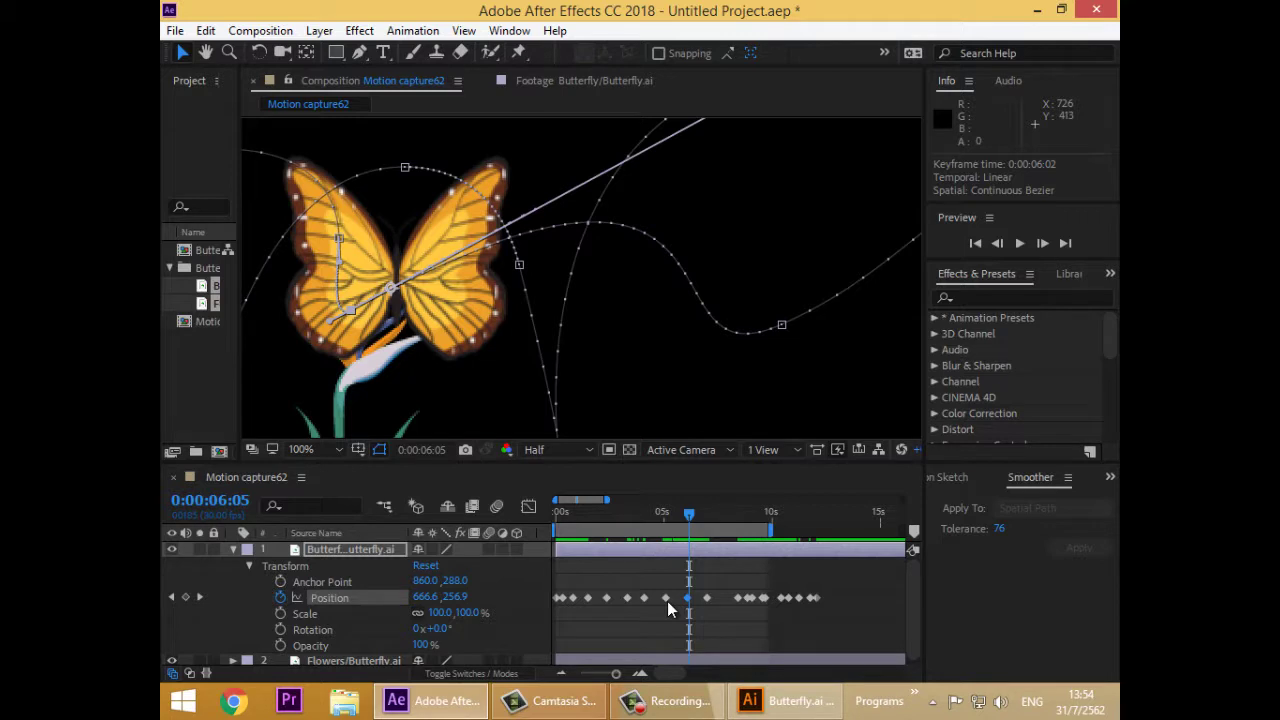
{"action": "right_click", "coordinate": [668, 602]}
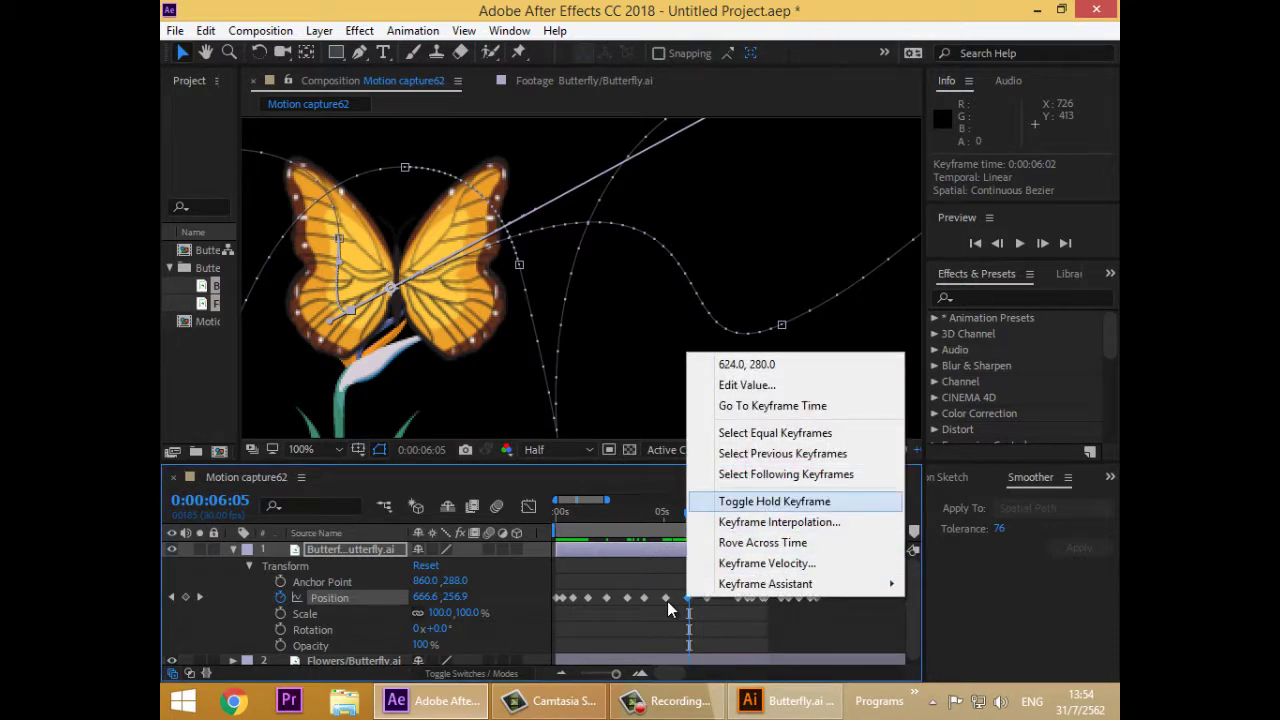
{"action": "left_click", "coordinate": [774, 501]}
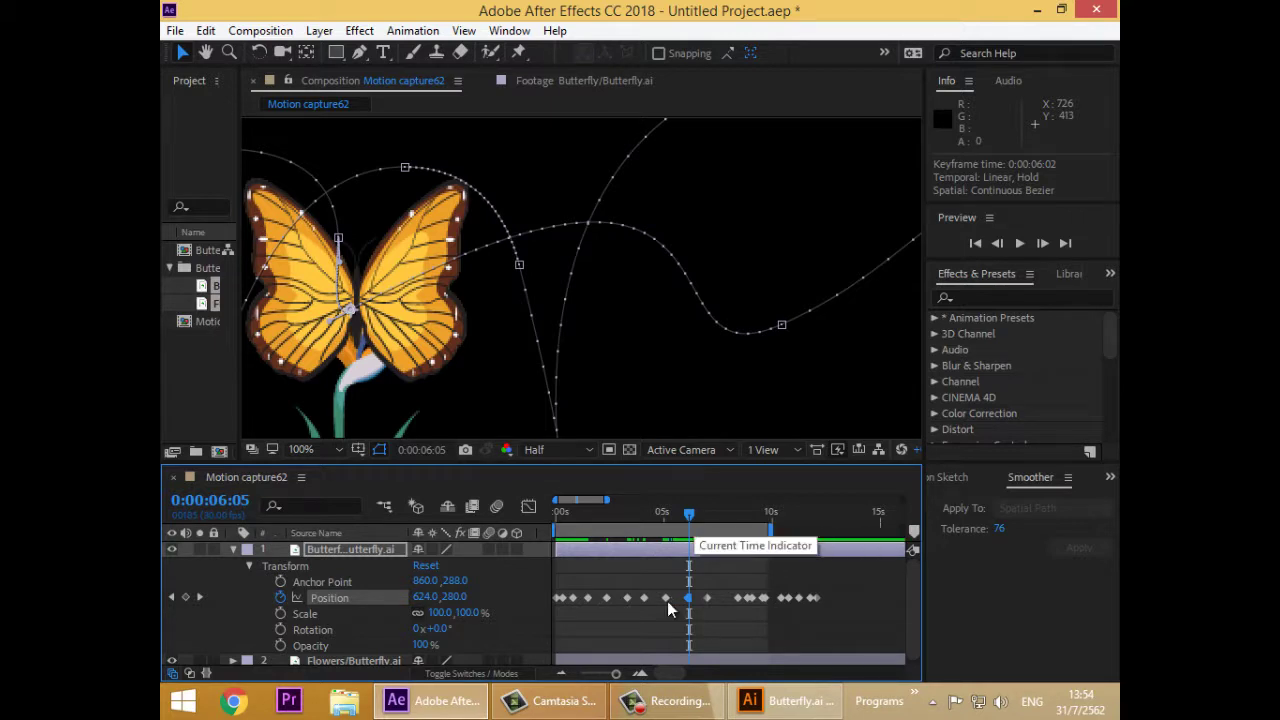
- Check the motion just after 0:00:07:00 and convert that Position keyframe to a hold keyframe
{"action": "left_click_drag", "start_coordinate": [689, 515], "coordinate": [713, 515]}
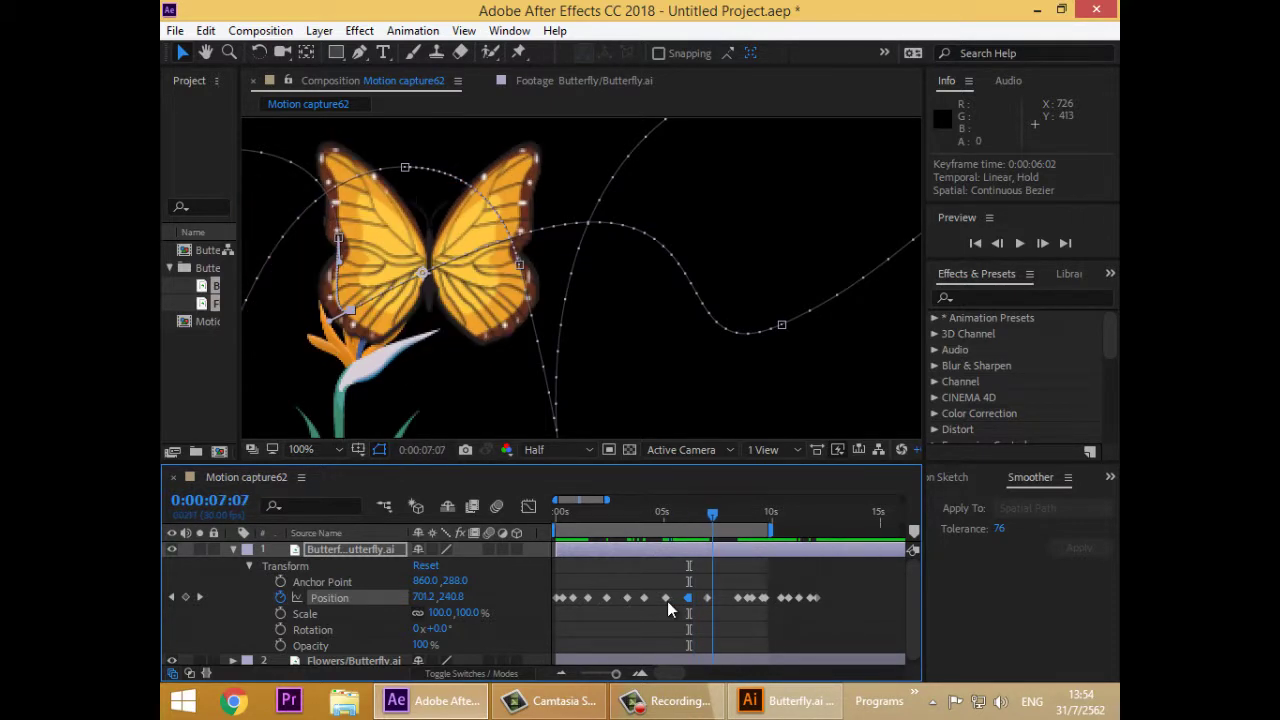
{"action": "key", "text": "Page_Up"}
{"action": "key", "text": "Page_Up"}
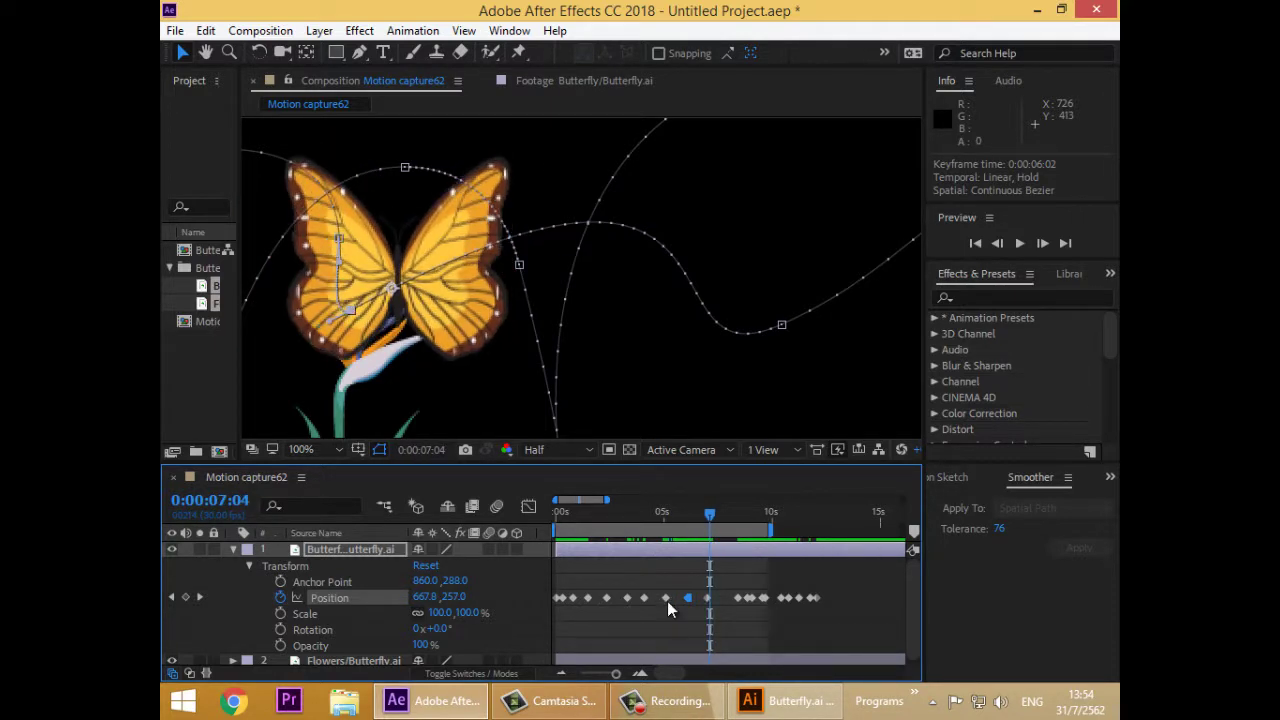
{"action": "key", "text": "j"}
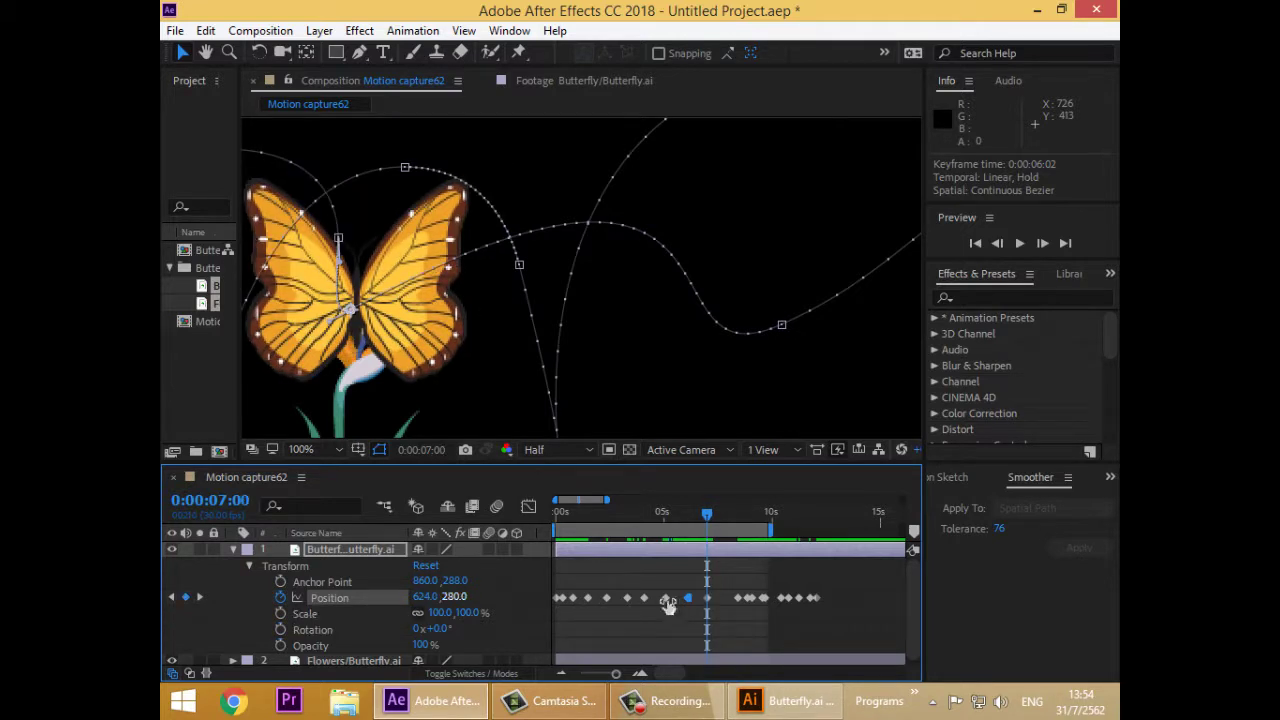
{"action": "right_click", "coordinate": [669, 609]}
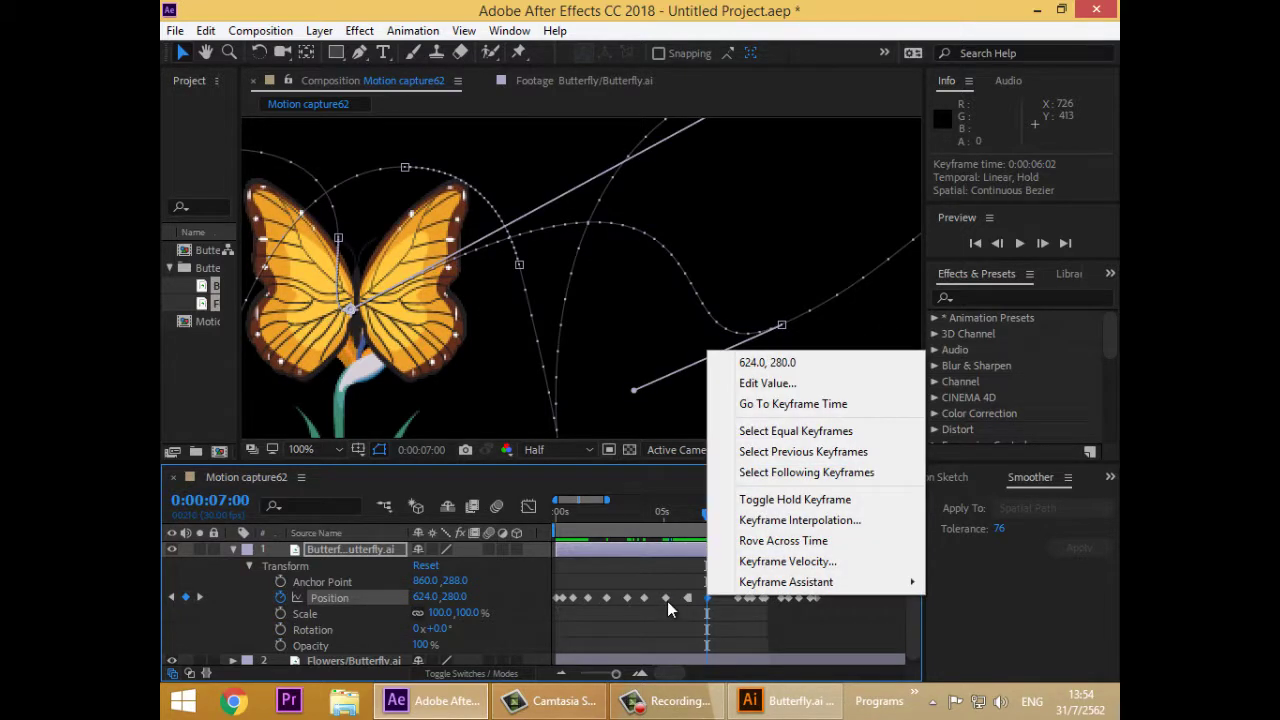
{"action": "key", "text": "Return"}
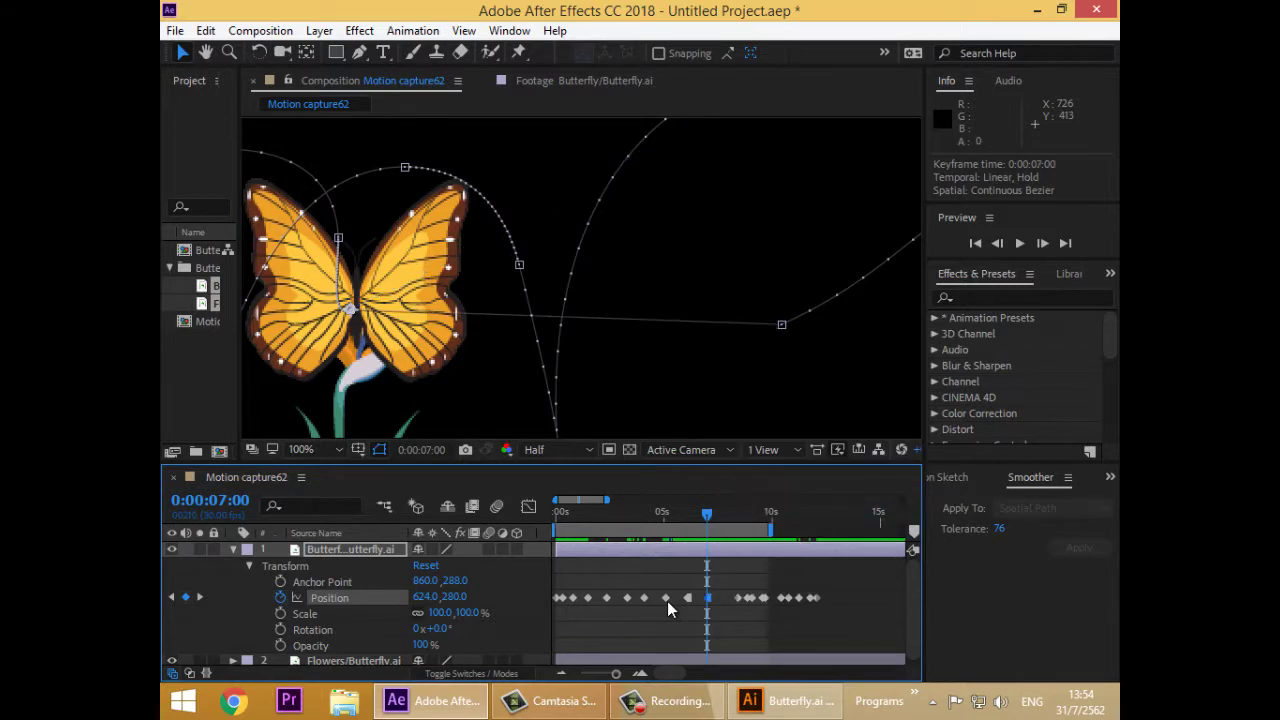
- Examine the butterfly's held position on the orange flower frame by frame across 0:00:07:00 up to 0:00:08:11
{"action": "mouse_move", "coordinate": [707, 514]}
{"action": "left_mouse_down"}
{"action": "mouse_move", "coordinate": [684, 514]}
{"action": "mouse_move", "coordinate": [711, 514]}
{"action": "mouse_move", "coordinate": [698, 514]}
{"action": "left_mouse_up"}
{"action": "key", "text": "Page_Down"}
{"action": "key", "text": "Page_Down"}
{"action": "key", "text": "Page_Down"}
{"action": "key", "text": "Page_Down"}
{"action": "key", "text": "Page_Down"}
{"action": "key", "text": "Page_Down"}
{"action": "key", "text": "Page_Down"}
{"action": "key", "text": "Page_Down"}
{"action": "key", "text": "Page_Down"}
{"action": "key", "text": "Page_Down"}
{"action": "key", "text": "Page_Down"}
{"action": "key", "text": "Page_Down"}
{"action": "key", "text": "Page_Down"}
{"action": "key", "text": "Page_Down"}
{"action": "key", "text": "Page_Down"}
{"action": "key", "text": "Page_Down"}
{"action": "key", "text": "Page_Down"}
{"action": "key", "text": "Page_Down"}
{"action": "key", "text": "Page_Down"}
{"action": "key", "text": "Page_Down"}
{"action": "key", "text": "Page_Down"}
{"action": "key", "text": "Page_Down"}
{"action": "key", "text": "Page_Down"}
{"action": "key", "text": "Page_Down"}
{"action": "key", "text": "Page_Down"}
{"action": "key", "text": "Page_Down"}
{"action": "key", "text": "Page_Down"}
{"action": "key", "text": "Page_Down"}
{"action": "key", "text": "Page_Down"}
{"action": "key", "text": "Page_Down"}
{"action": "key", "text": "Page_Down"}
{"action": "key", "text": "Page_Down"}
{"action": "key", "text": "Page_Down"}
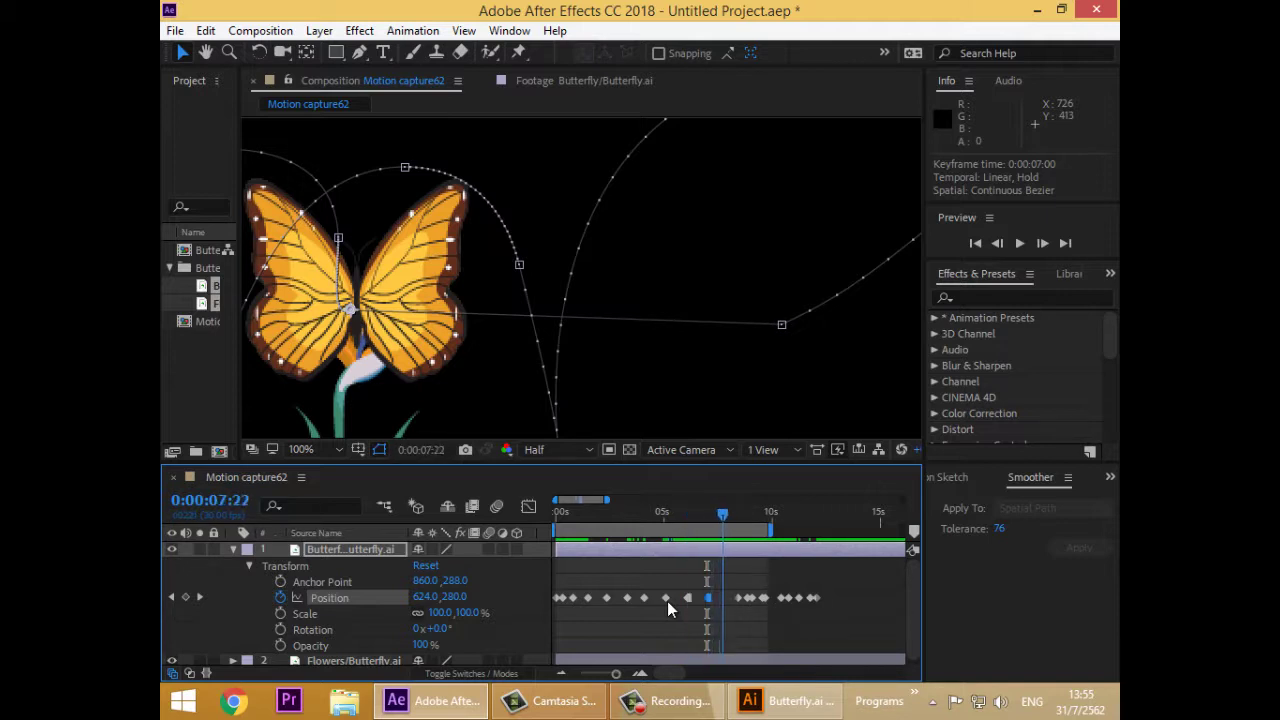
{"action": "key", "text": "Page_Down"}
{"action": "key", "text": "Page_Down"}
{"action": "key", "text": "Page_Down"}
{"action": "key", "text": "Page_Down"}
{"action": "key", "text": "Page_Down"}
{"action": "key", "text": "Page_Down"}
{"action": "key", "text": "Page_Down"}
{"action": "key", "text": "Page_Down"}
{"action": "key", "text": "Page_Down"}
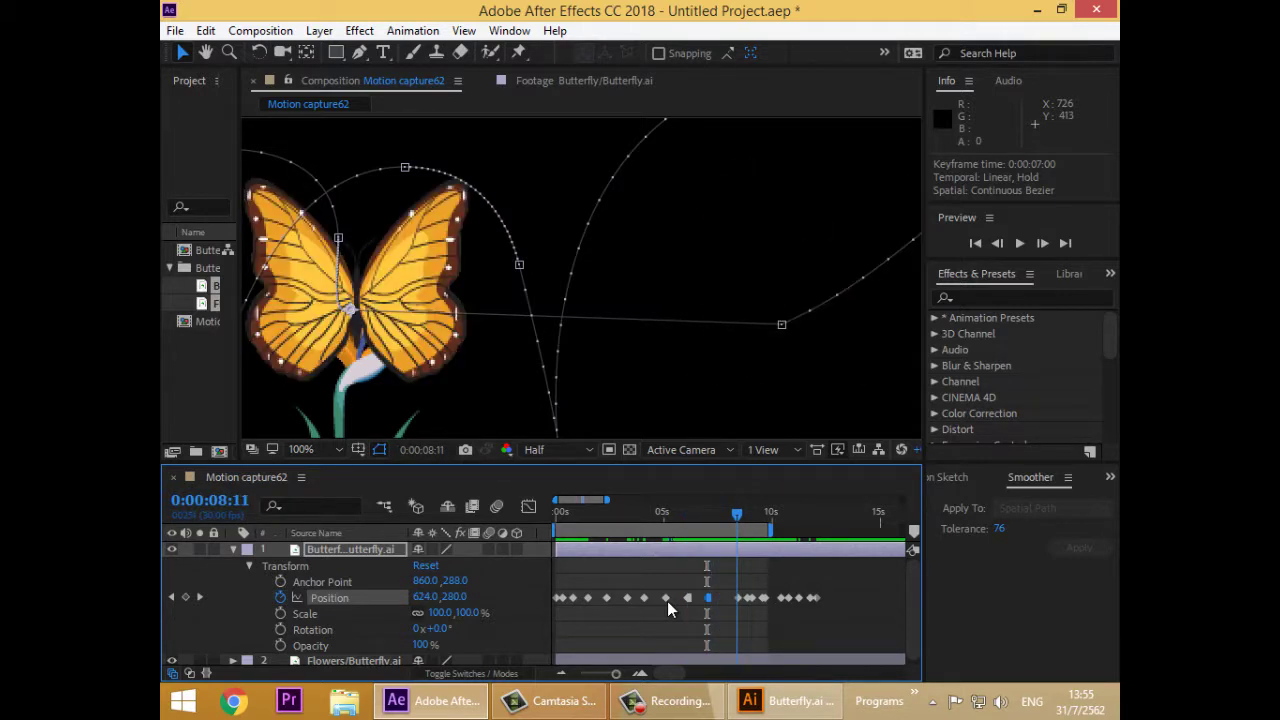
- Move the motion-path point following the orange-flower hold to 675, 280 beside the flower and level its direction handle
{"action": "key", "text": "Page_Up"}
{"action": "key", "text": "Page_Up"}
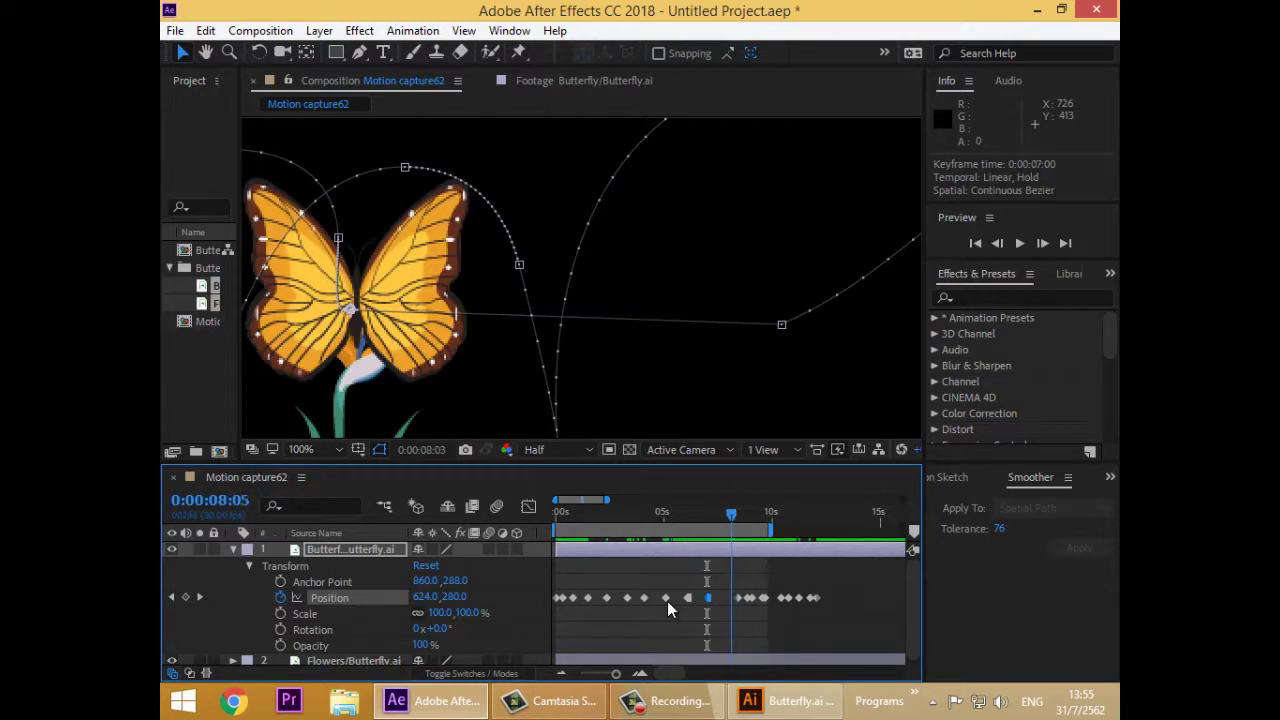
{"action": "key", "text": "Page_Up"}
{"action": "key", "text": "Page_Up"}
{"action": "key", "text": "Page_Up"}
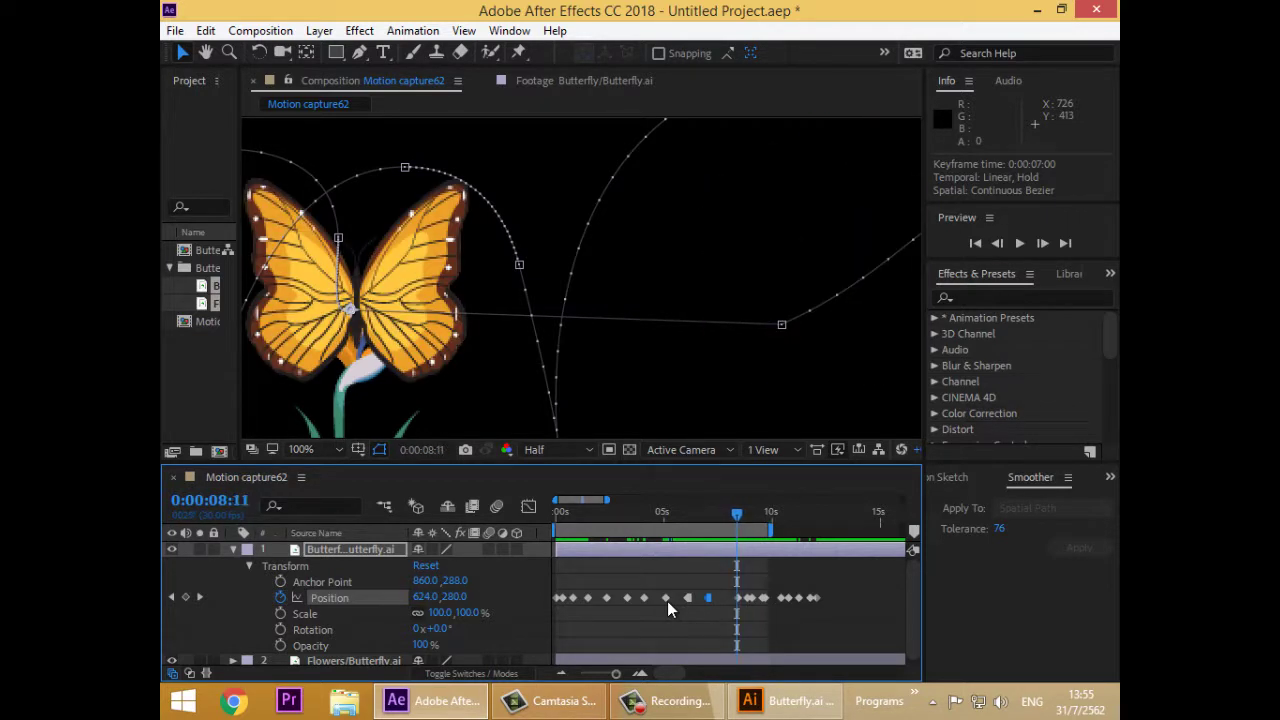
{"action": "left_click_drag", "start_coordinate": [782, 324], "coordinate": [398, 310]}
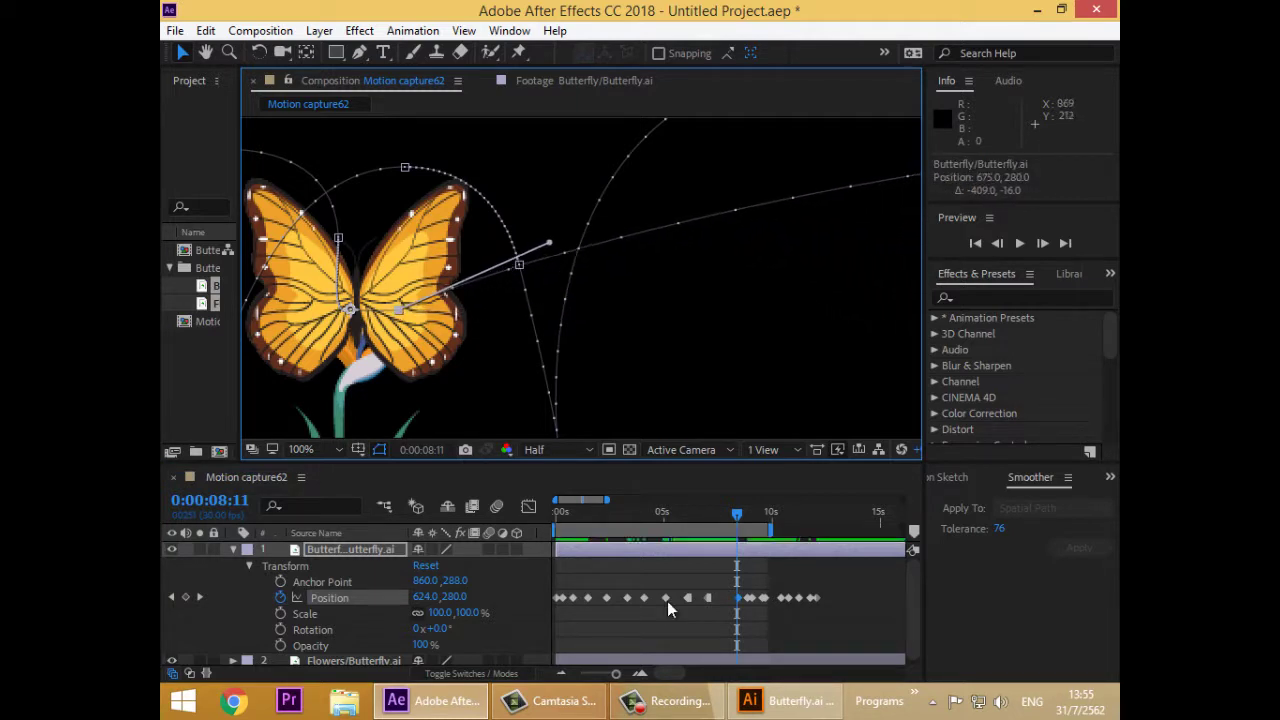
{"action": "left_click_drag", "start_coordinate": [549, 242], "coordinate": [545, 292]}
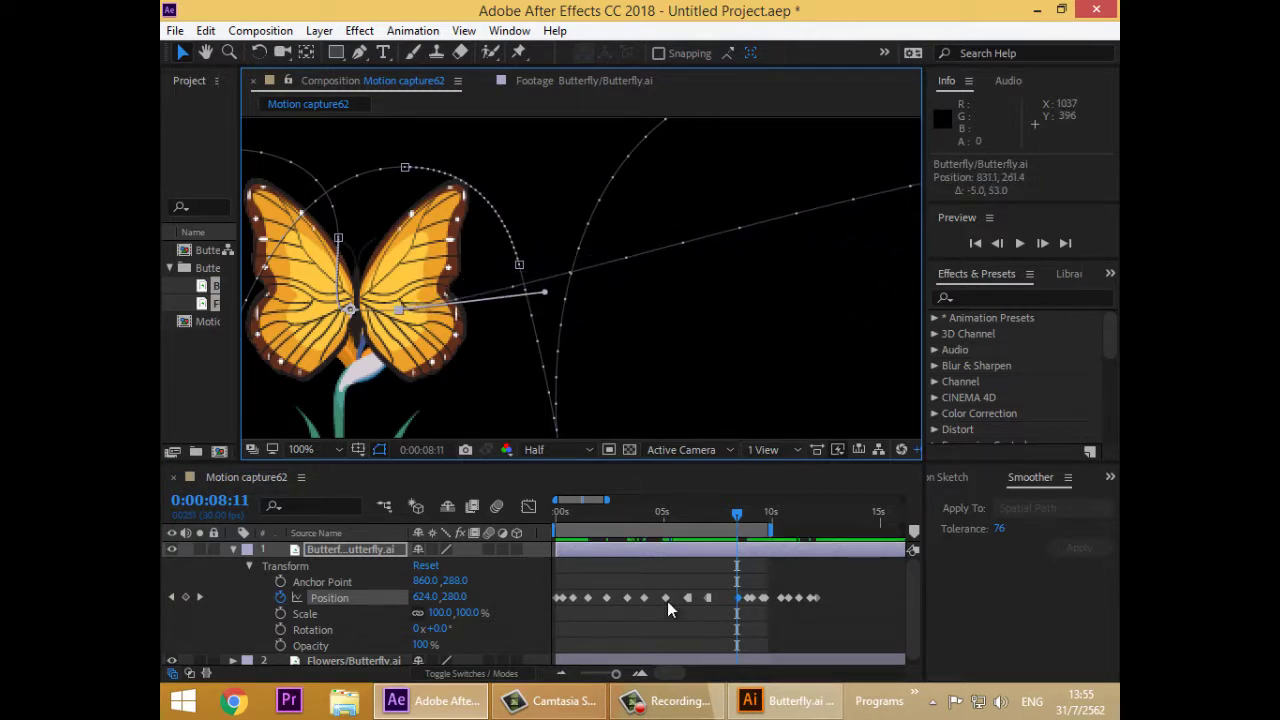
- Shift the Position keyframe following the 0:00:07:00 hold to 0:00:07:22 and check the butterfly's departure up to 0:00:08:20
{"action": "mouse_move", "coordinate": [737, 514]}
{"action": "left_mouse_down"}
{"action": "mouse_move", "coordinate": [711, 514]}
{"action": "mouse_move", "coordinate": [753, 514]}
{"action": "mouse_move", "coordinate": [740, 514]}
{"action": "left_mouse_up"}
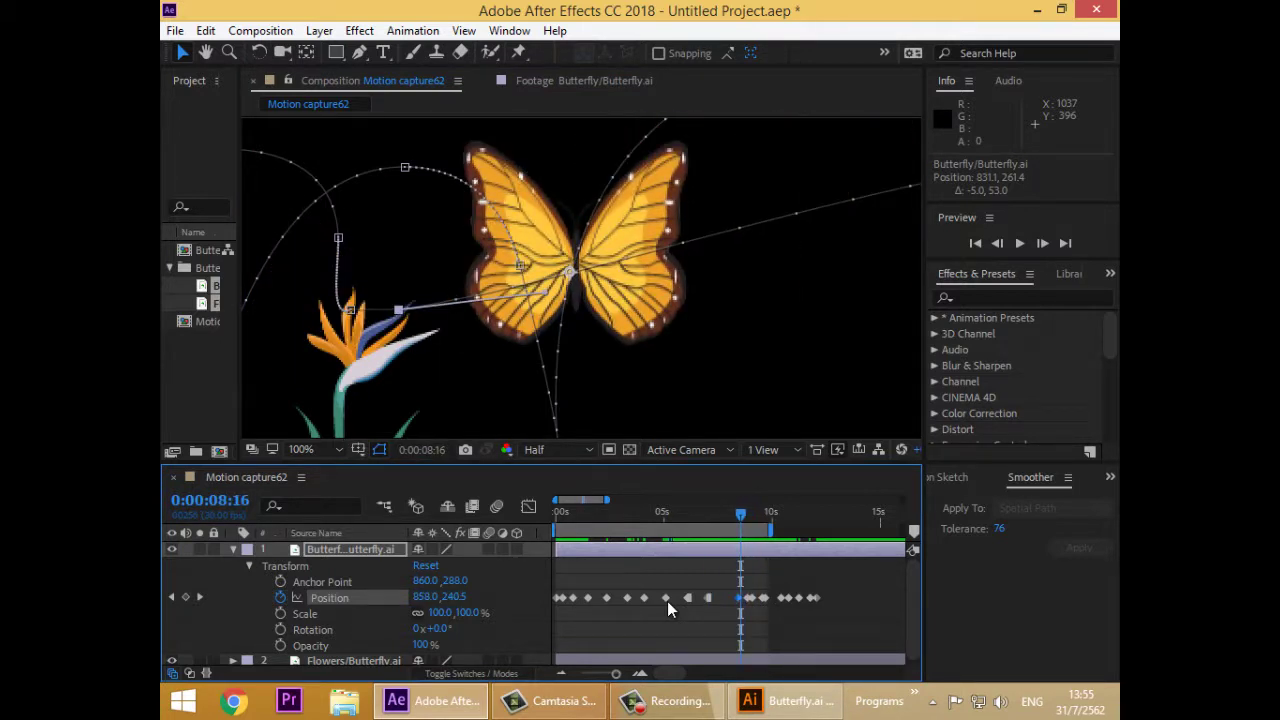
{"action": "left_click_drag", "start_coordinate": [739, 598], "coordinate": [723, 598]}
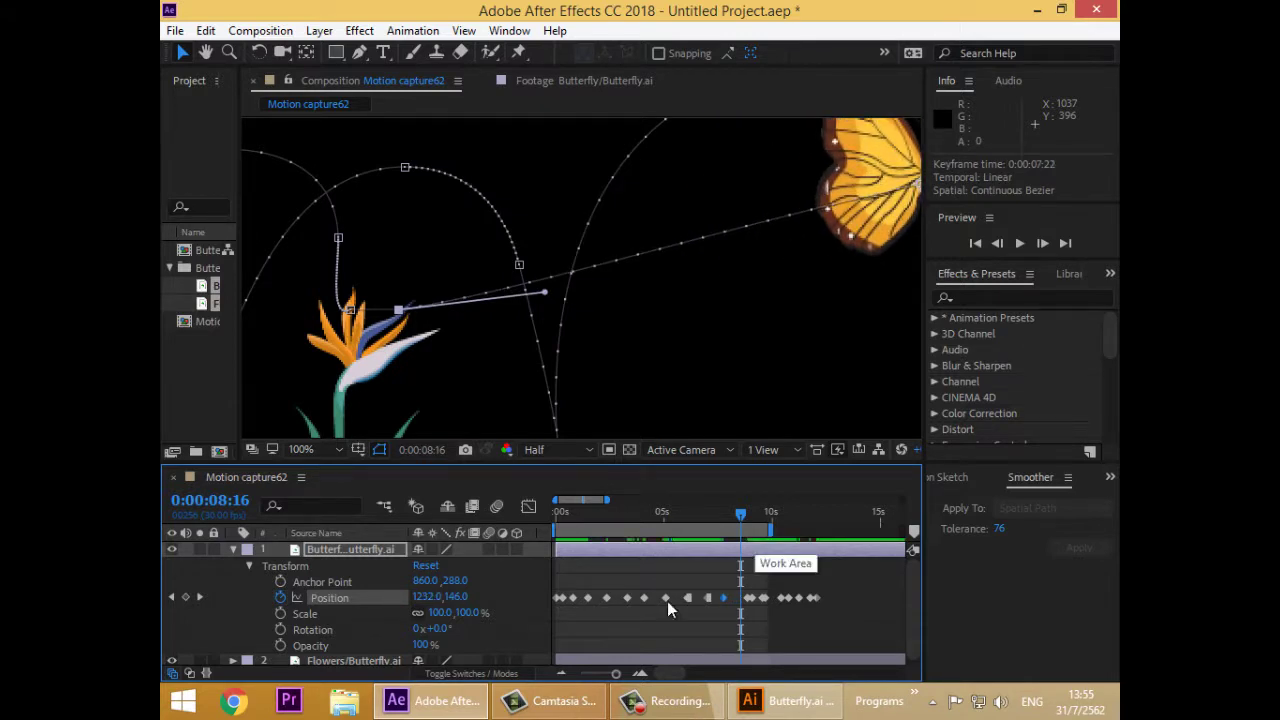
{"action": "mouse_move", "coordinate": [740, 514]}
{"action": "left_mouse_down"}
{"action": "mouse_move", "coordinate": [695, 514]}
{"action": "mouse_move", "coordinate": [743, 514]}
{"action": "left_mouse_up"}
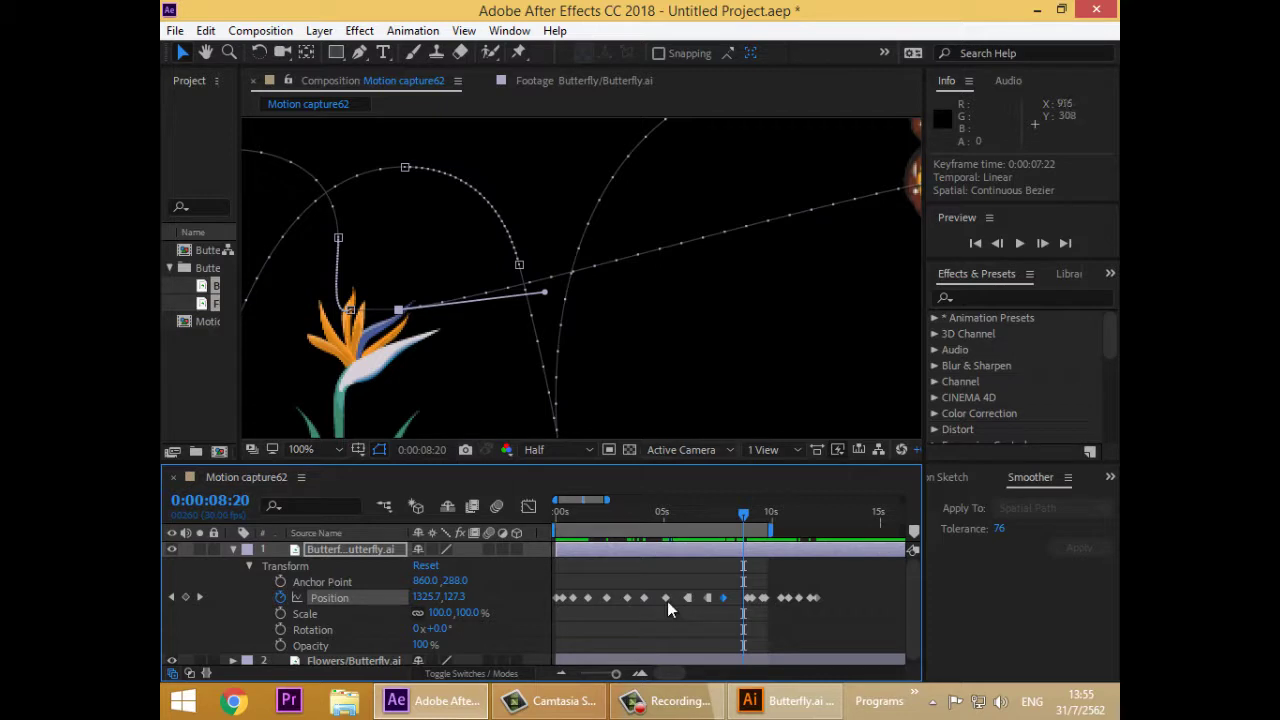
- Extend the work area past the butterfly's last Position keyframe and preview the animation
{"action": "scroll", "coordinate": [622, 345], "scroll_direction": "down", "scroll_amount": 4}
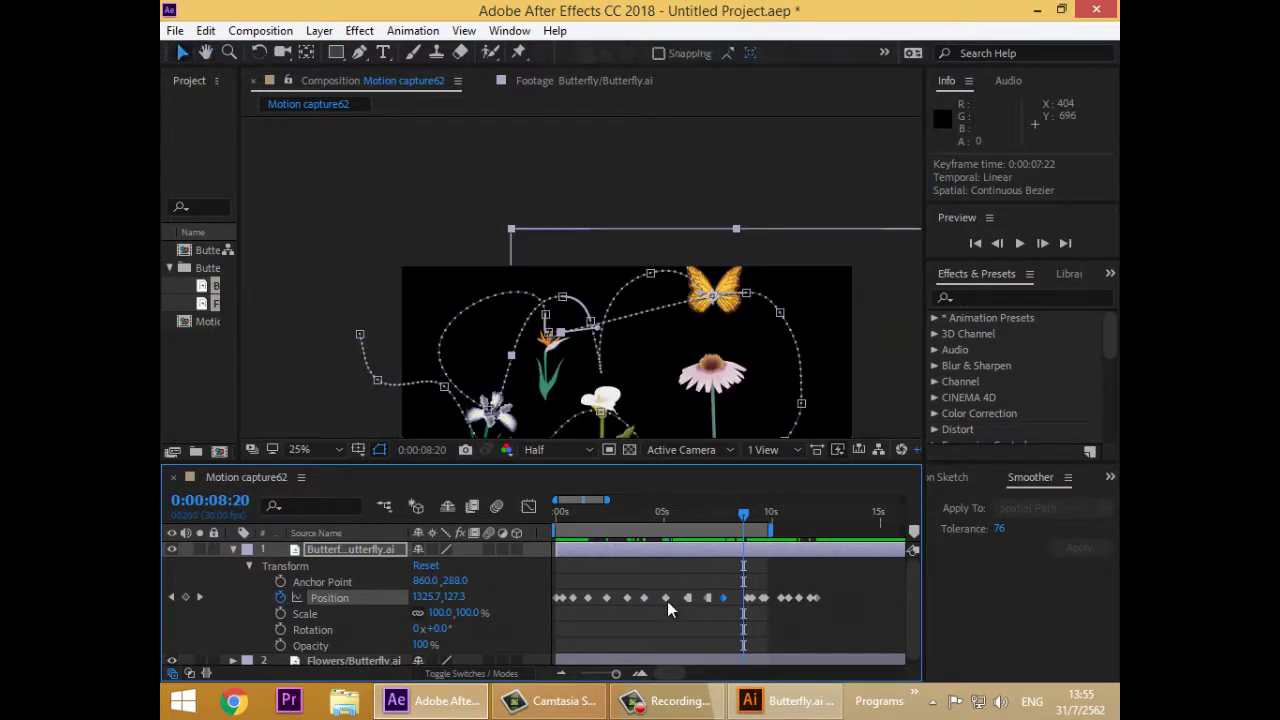
{"action": "left_click_drag", "start_coordinate": [770, 531], "coordinate": [829, 531]}
{"action": "key", "text": "space"}
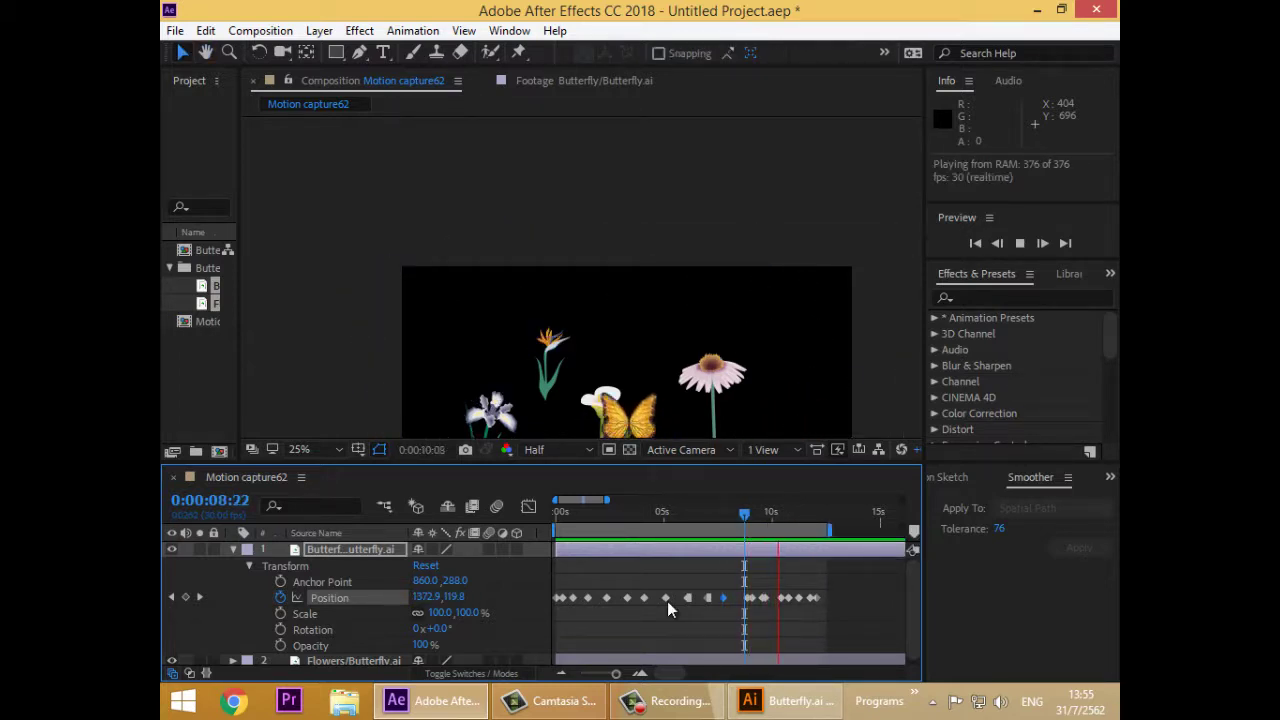
{"action": "key", "text": "space"}
- Review the butterfly's flight over all the flowers by playing the whole work area from 0:00:00:00
{"action": "left_click_drag", "start_coordinate": [604, 366], "coordinate": [608, 200]}
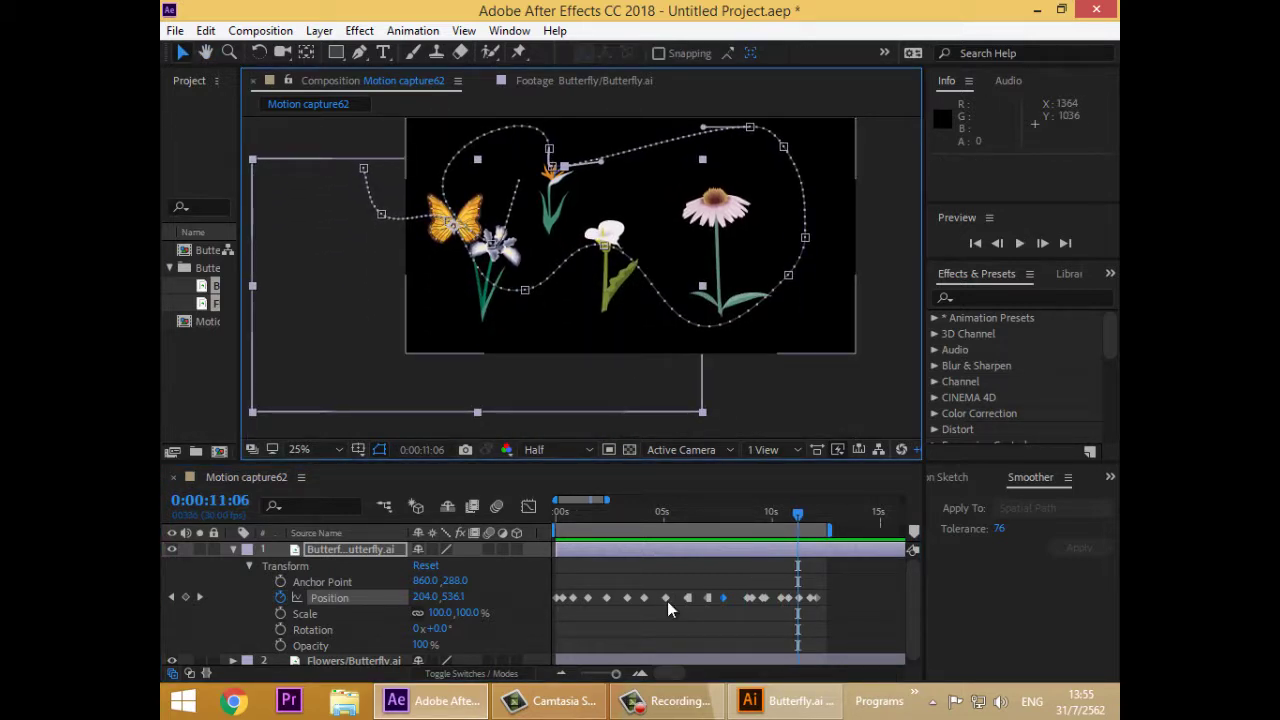
{"action": "key", "text": "space"}
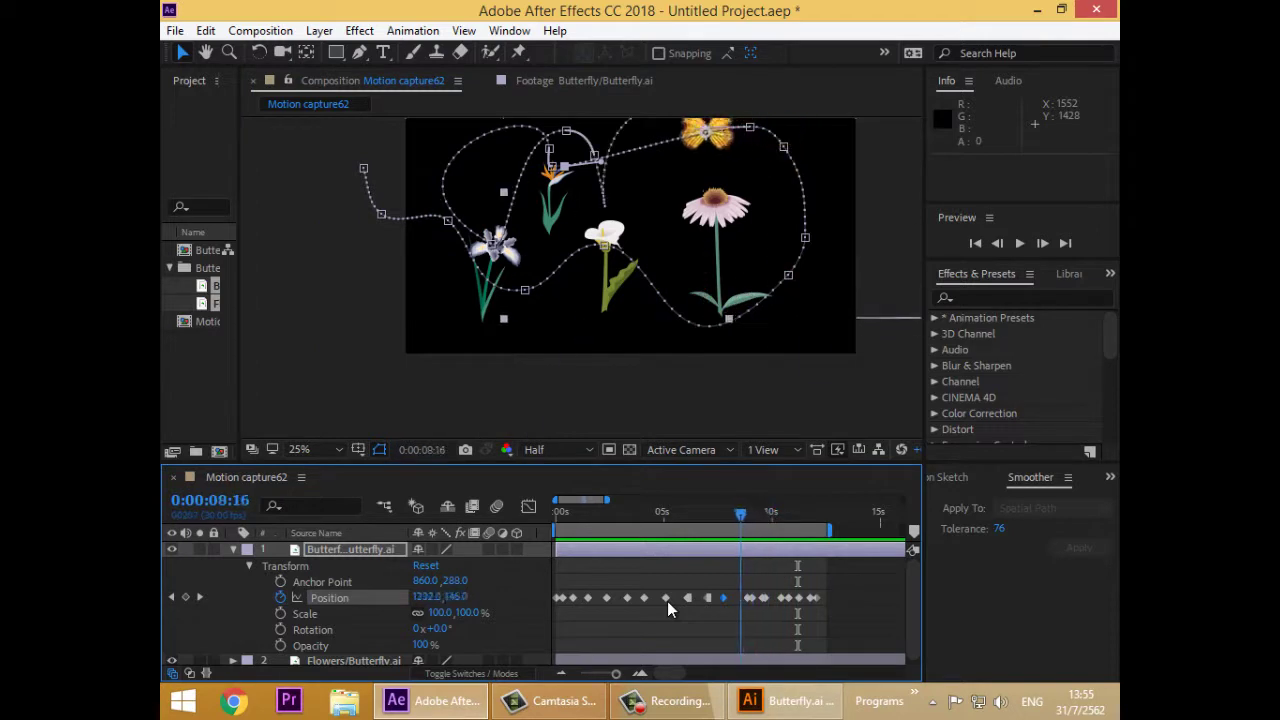
{"action": "left_click_drag", "start_coordinate": [655, 514], "coordinate": [555, 514]}
{"action": "key", "text": "space"}
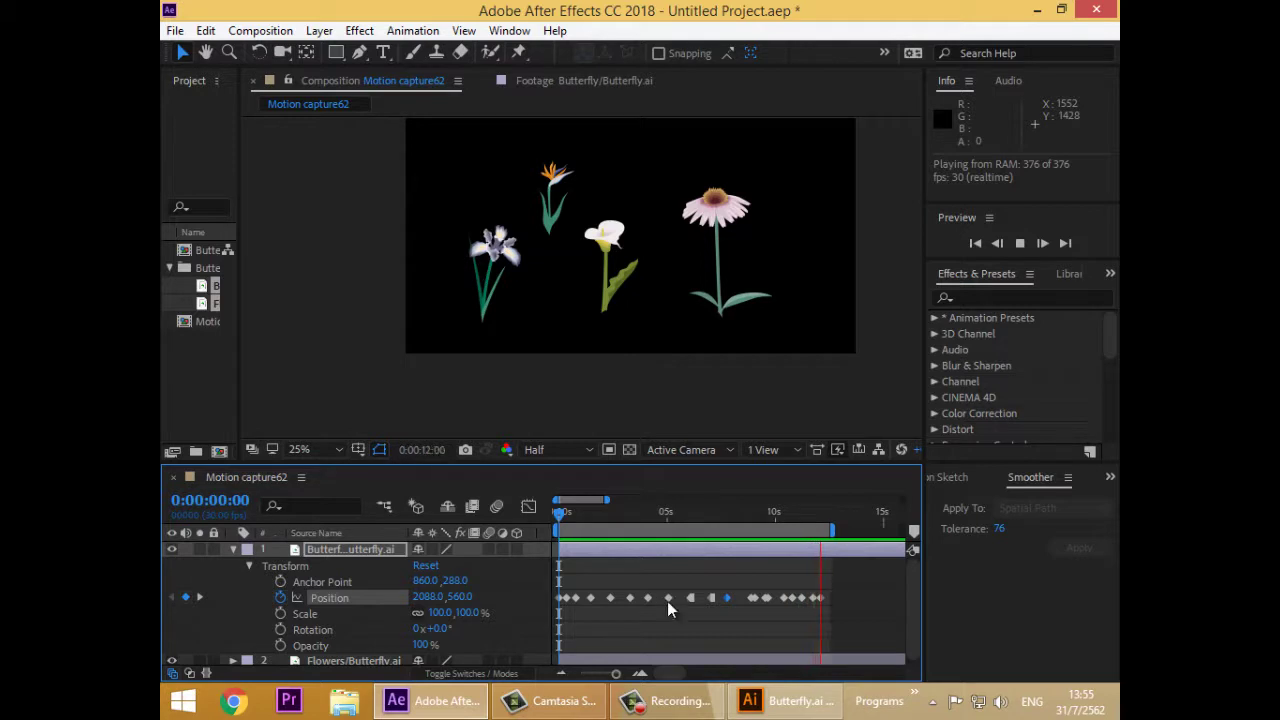
{"action": "key", "text": "space"}
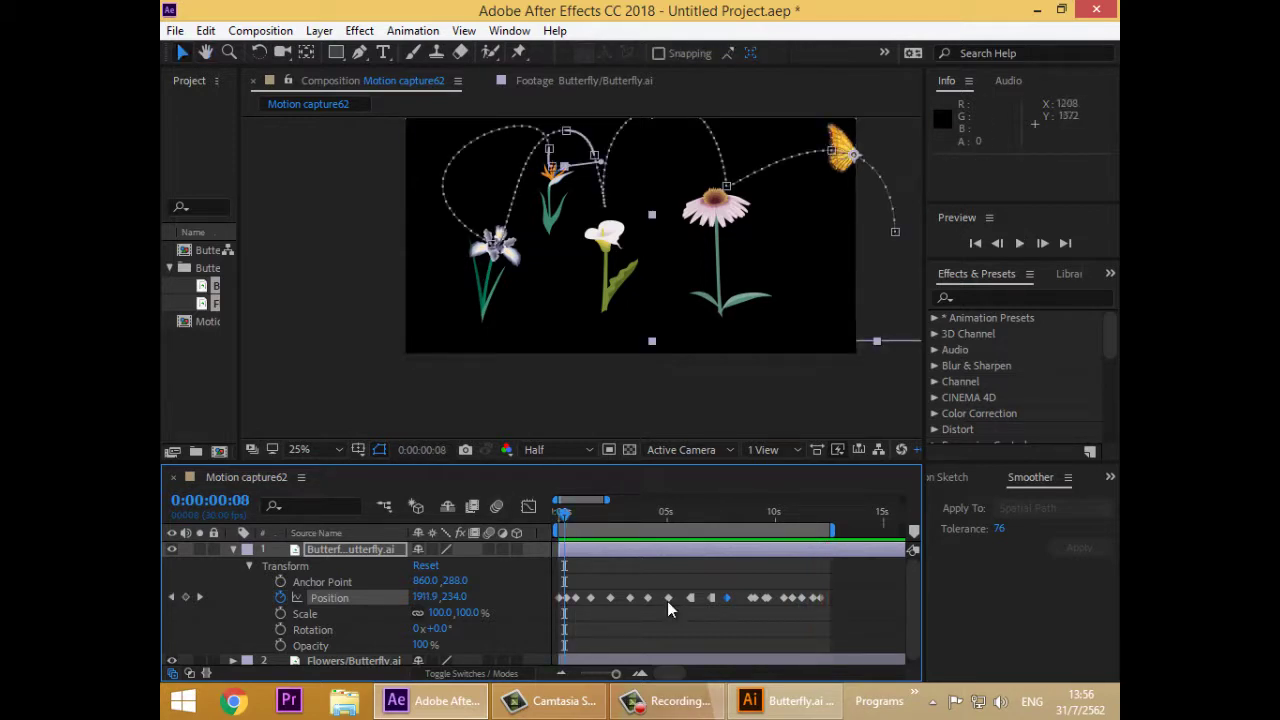
- Raise the direction handle on the butterfly's entry curve slightly, just before the 0:00:00:24 path point on the pink coneflower
{"action": "mouse_move", "coordinate": [668, 701]}
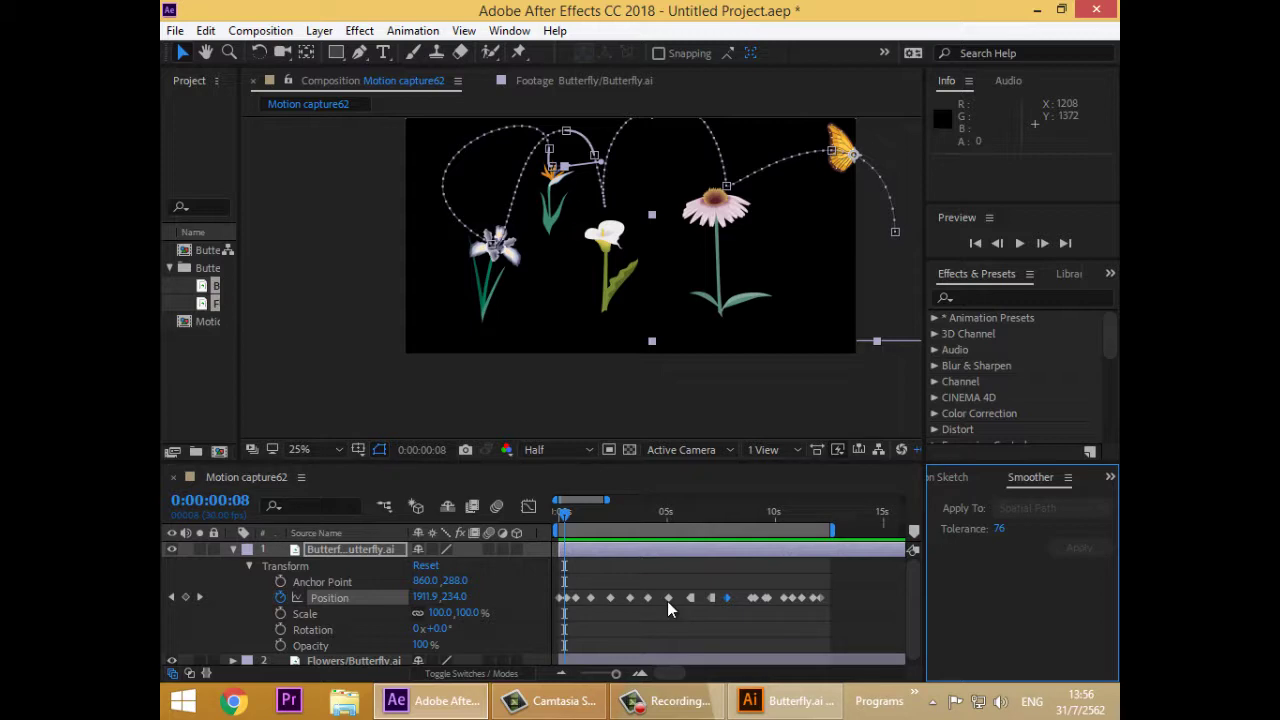
{"action": "left_click", "coordinate": [726, 186]}
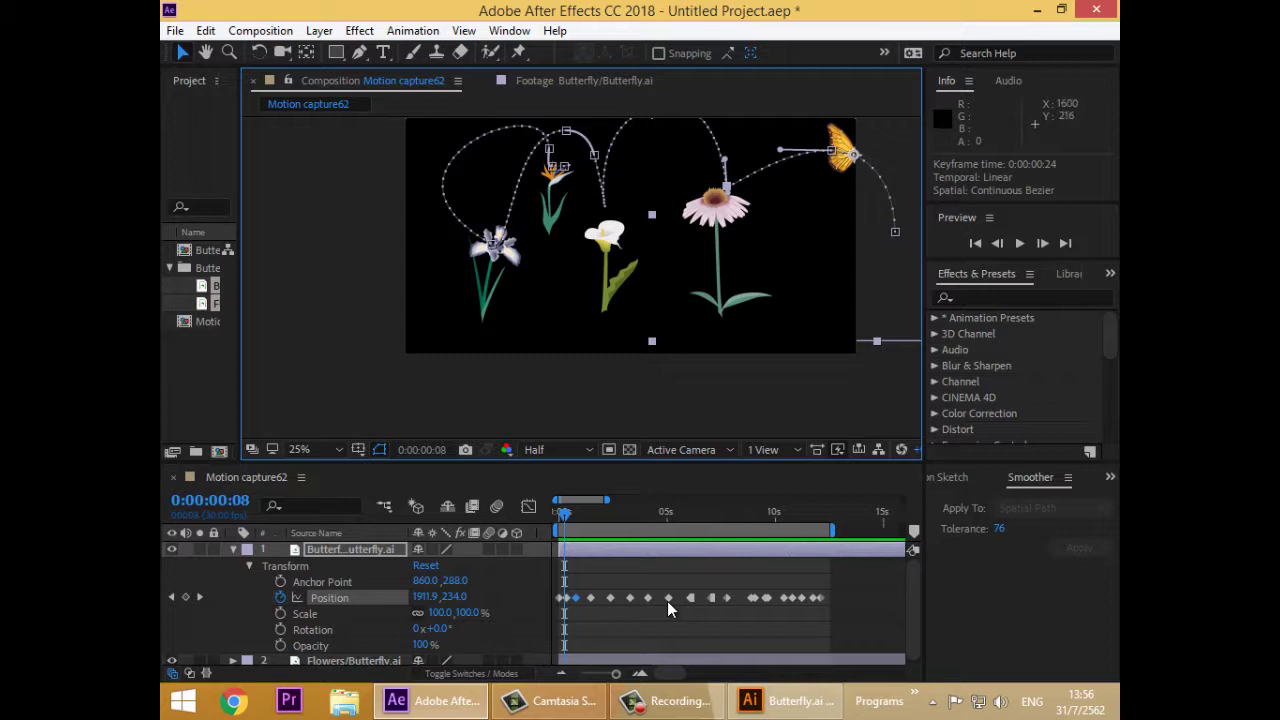
{"action": "left_click_drag", "start_coordinate": [780, 150], "coordinate": [778, 142]}
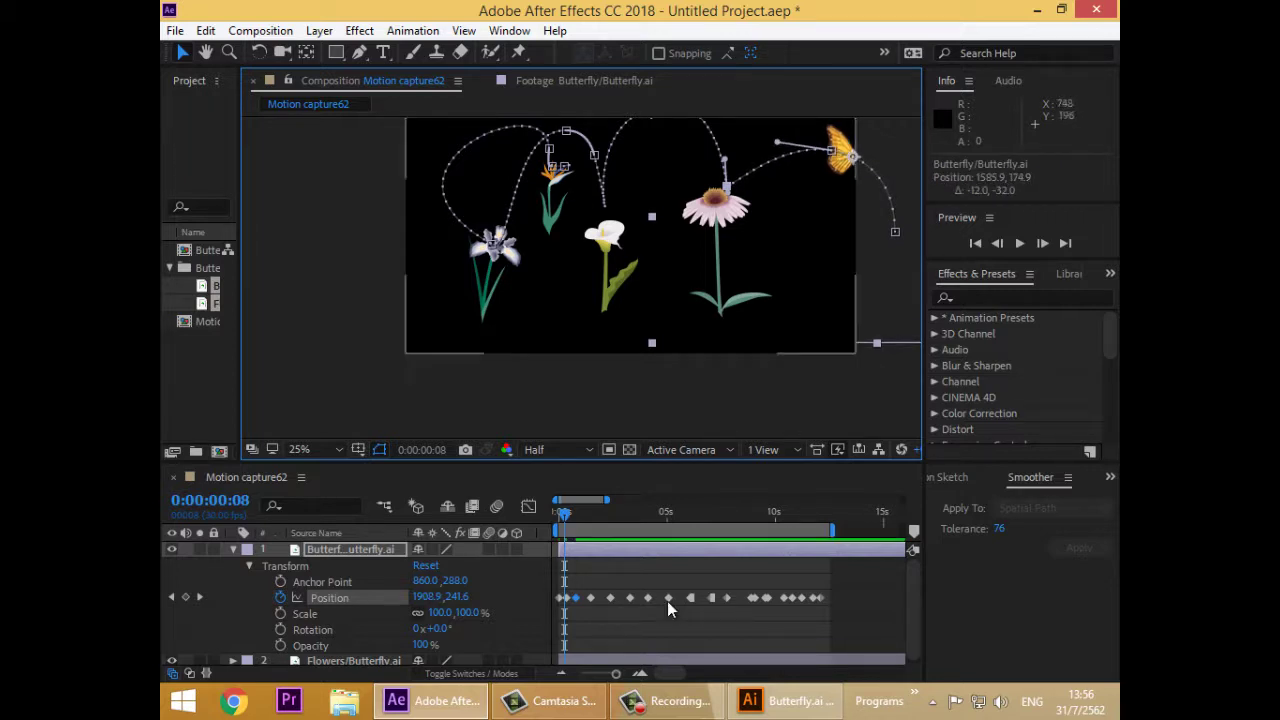
- Retime the Position keyframes around the white lily, moving the 0:00:03:09 one to 0:00:02:27 and the 0:00:02:11 one to 0:00:02:15
{"action": "left_click", "coordinate": [565, 130]}
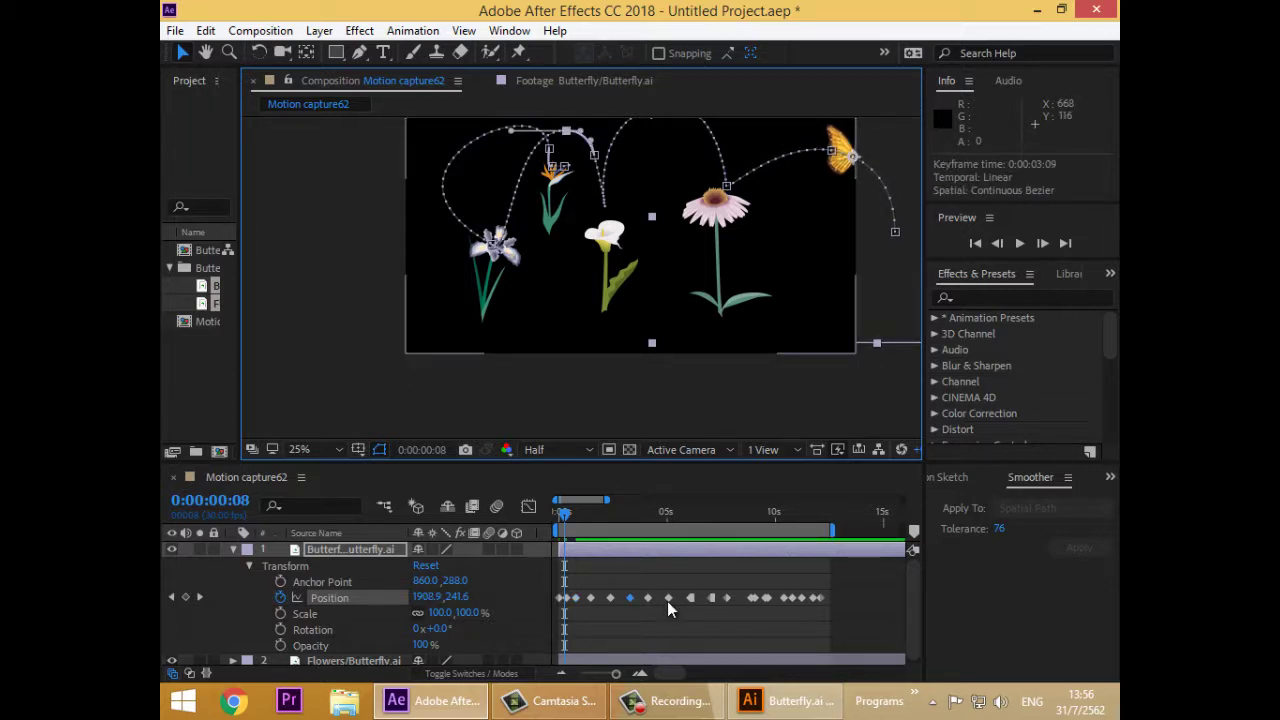
{"action": "key", "text": "ctrl+alt+Left"}
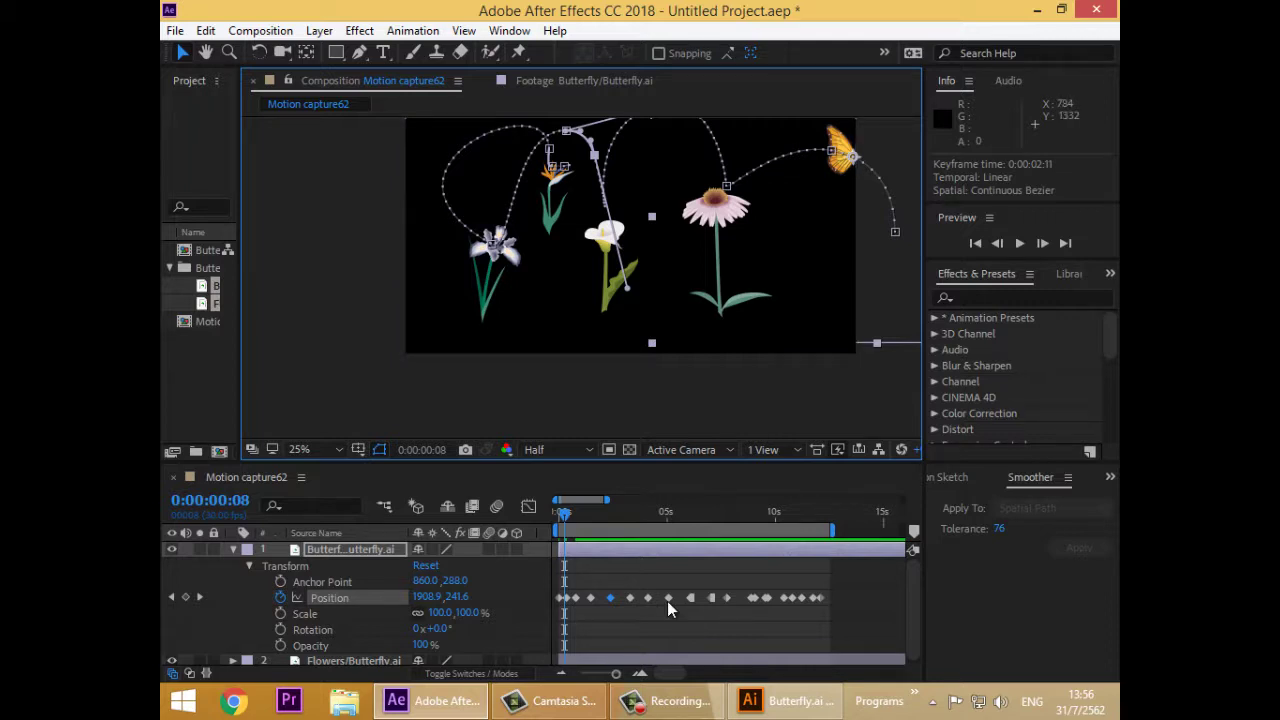
{"action": "key", "text": "ctrl+alt+Right"}
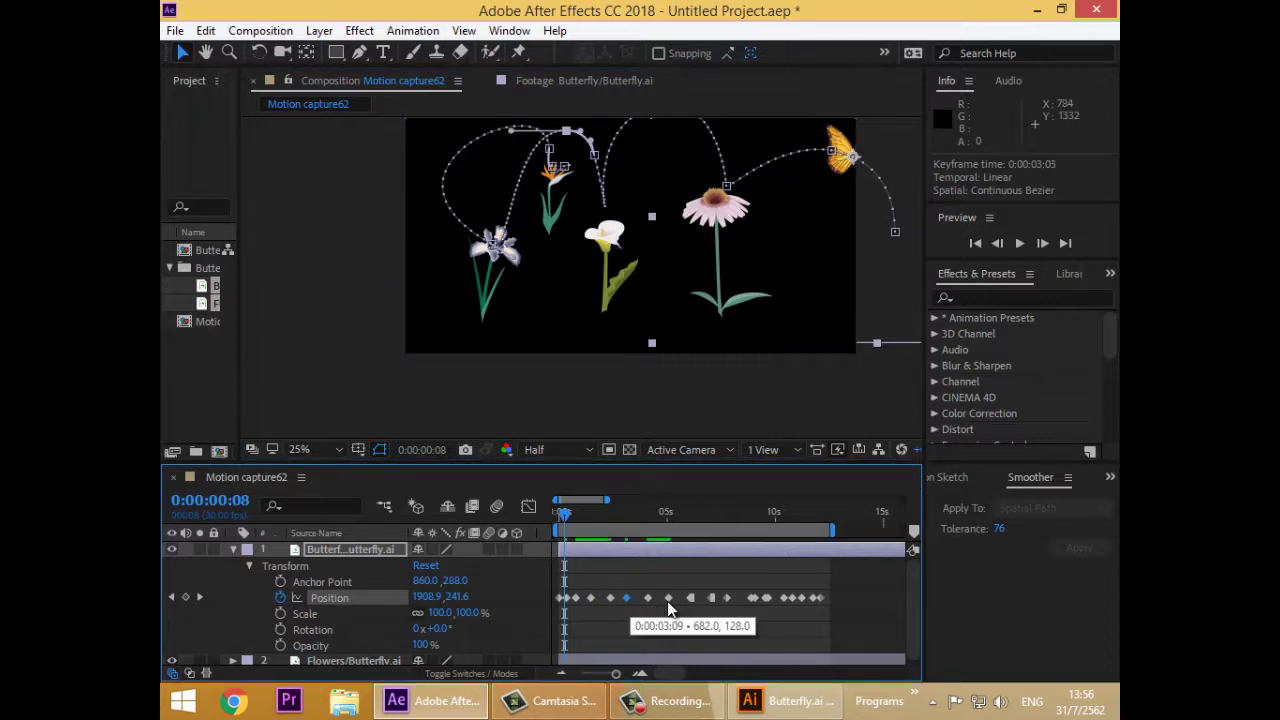
{"action": "key", "text": "alt+Left"}
{"action": "key", "text": "alt+Left"}
{"action": "key", "text": "alt+Left"}
{"action": "key", "text": "alt+Left"}
{"action": "key", "text": "alt+Left"}
{"action": "key", "text": "alt+Left"}
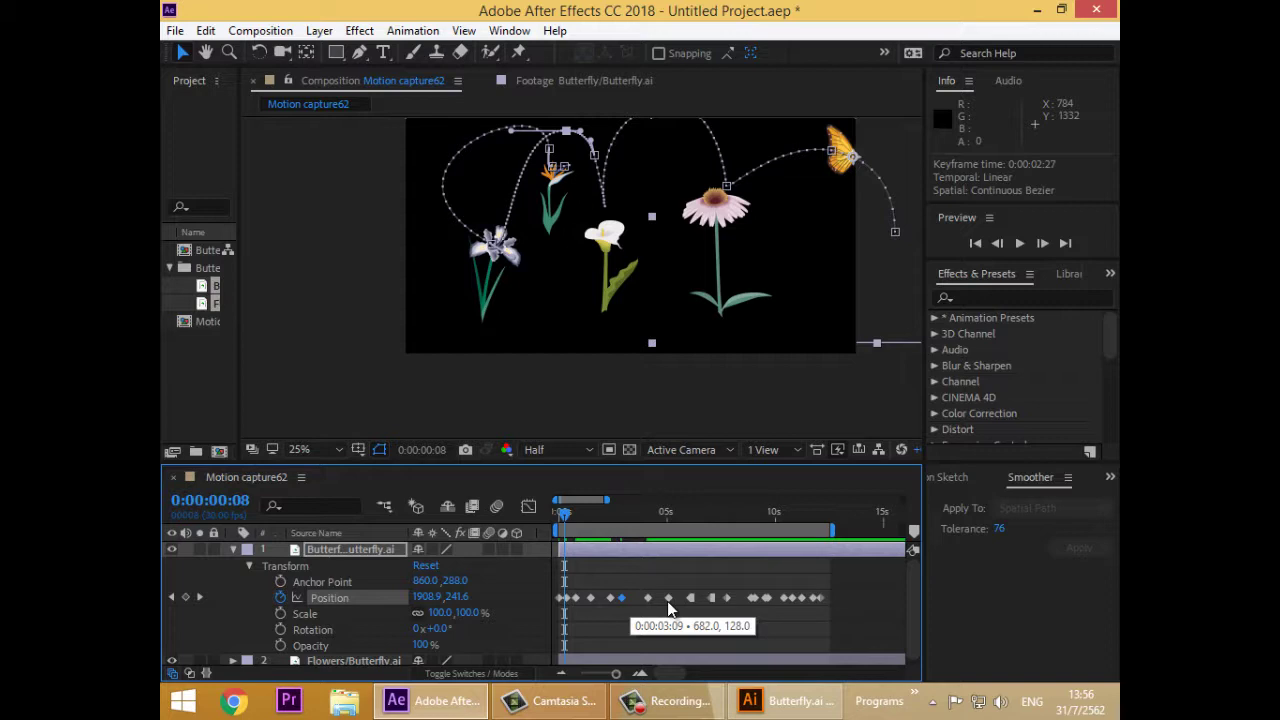
{"action": "left_click_drag", "start_coordinate": [648, 598], "coordinate": [613, 598]}
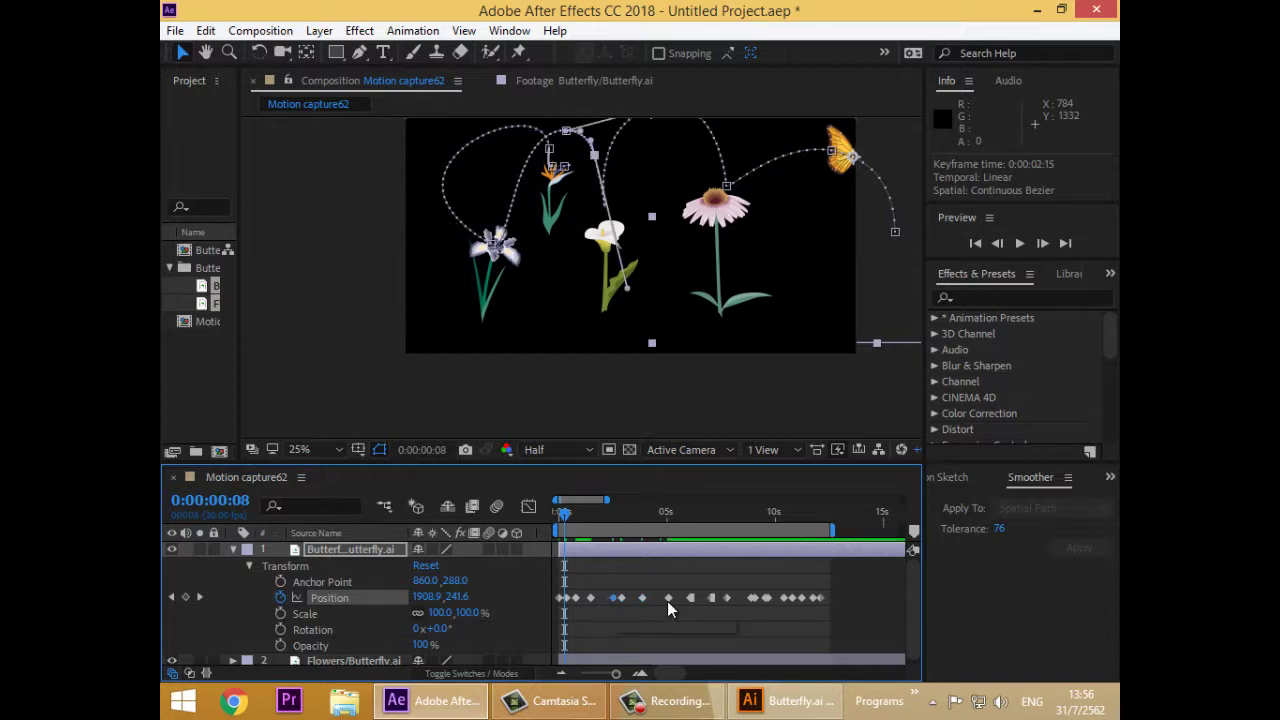
- Move the 0:00:02:15 path point onto the white lily and convert it to Auto Bezier with the Convert Vertex tool, after trying linear
{"action": "left_click_drag", "start_coordinate": [594, 155], "coordinate": [607, 234]}
{"action": "mouse_move", "coordinate": [640, 367]}
{"action": "left_mouse_down"}
{"action": "mouse_move", "coordinate": [659, 313]}
{"action": "mouse_move", "coordinate": [643, 213]}
{"action": "left_mouse_up"}
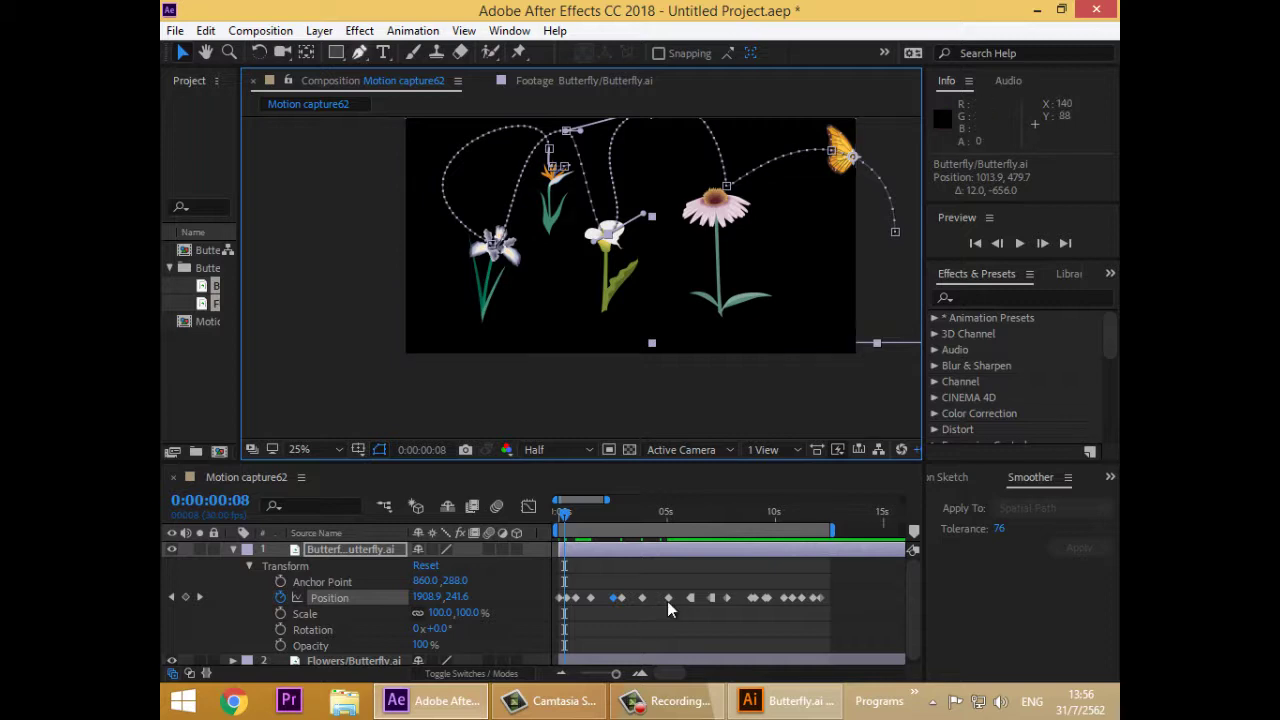
{"action": "key", "text": "g"}
{"action": "key", "text": "alt"}
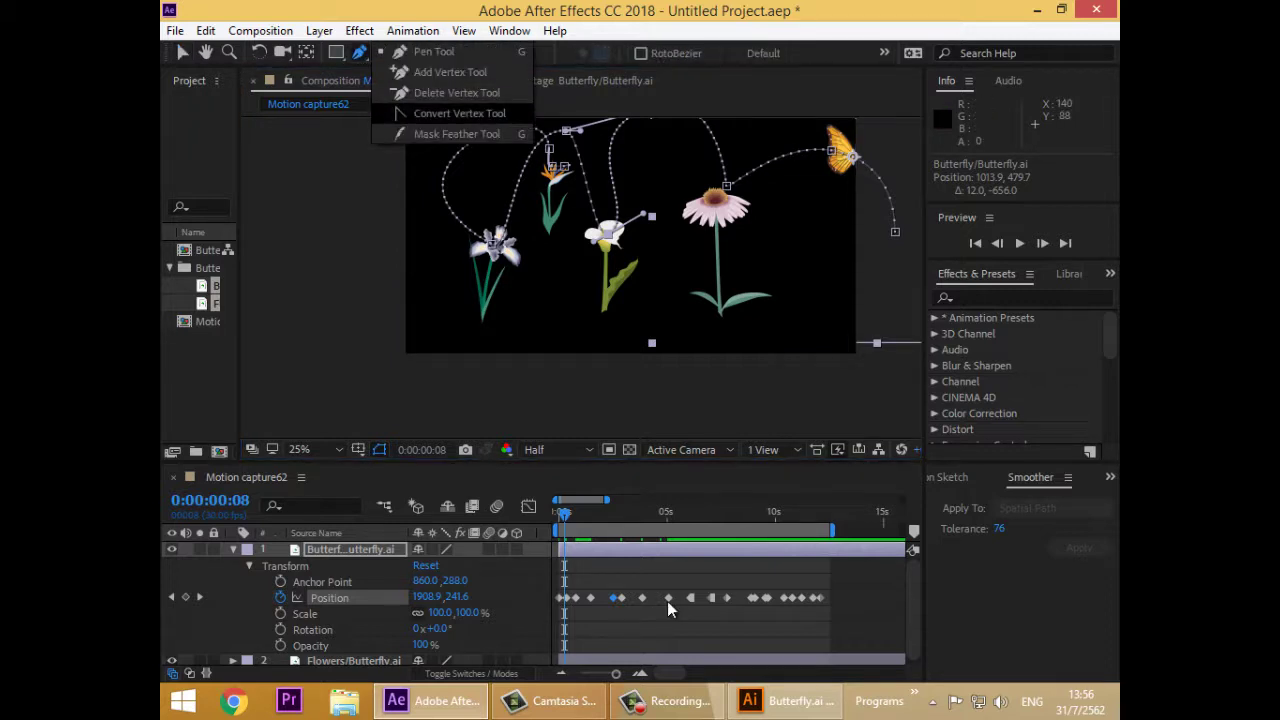
{"action": "left_click", "coordinate": [460, 113]}
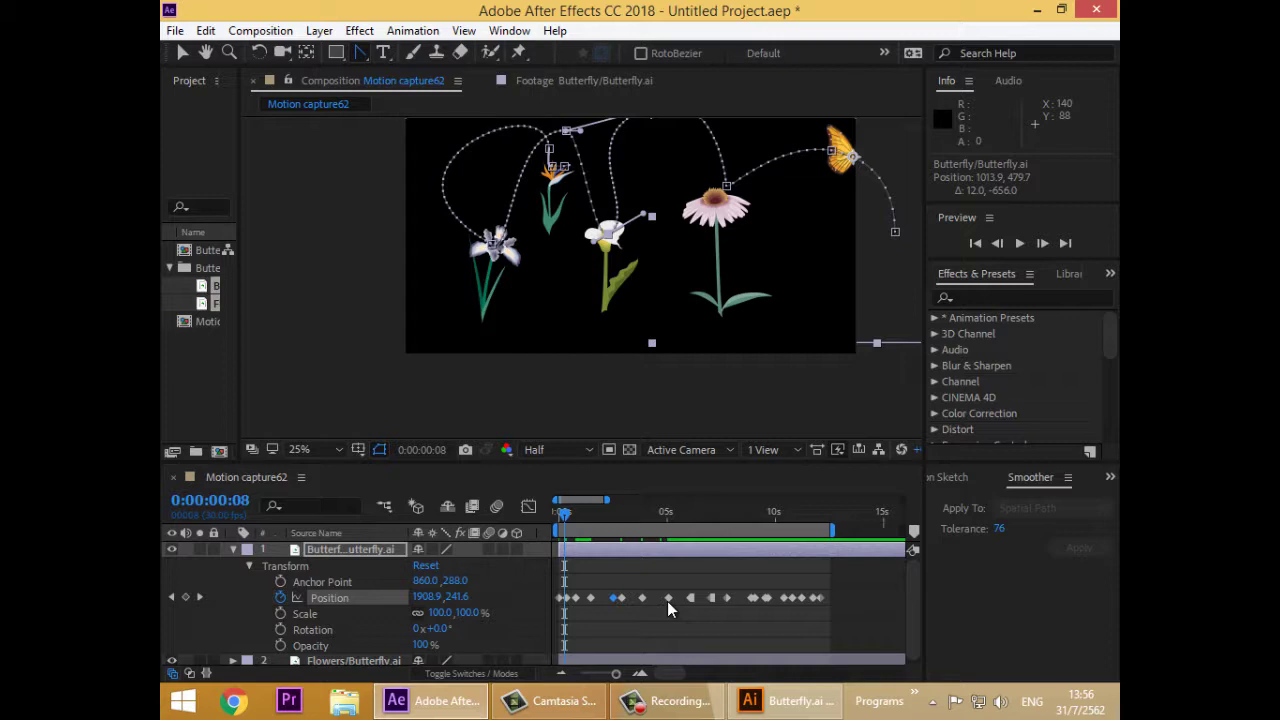
{"action": "left_click", "coordinate": [609, 234]}
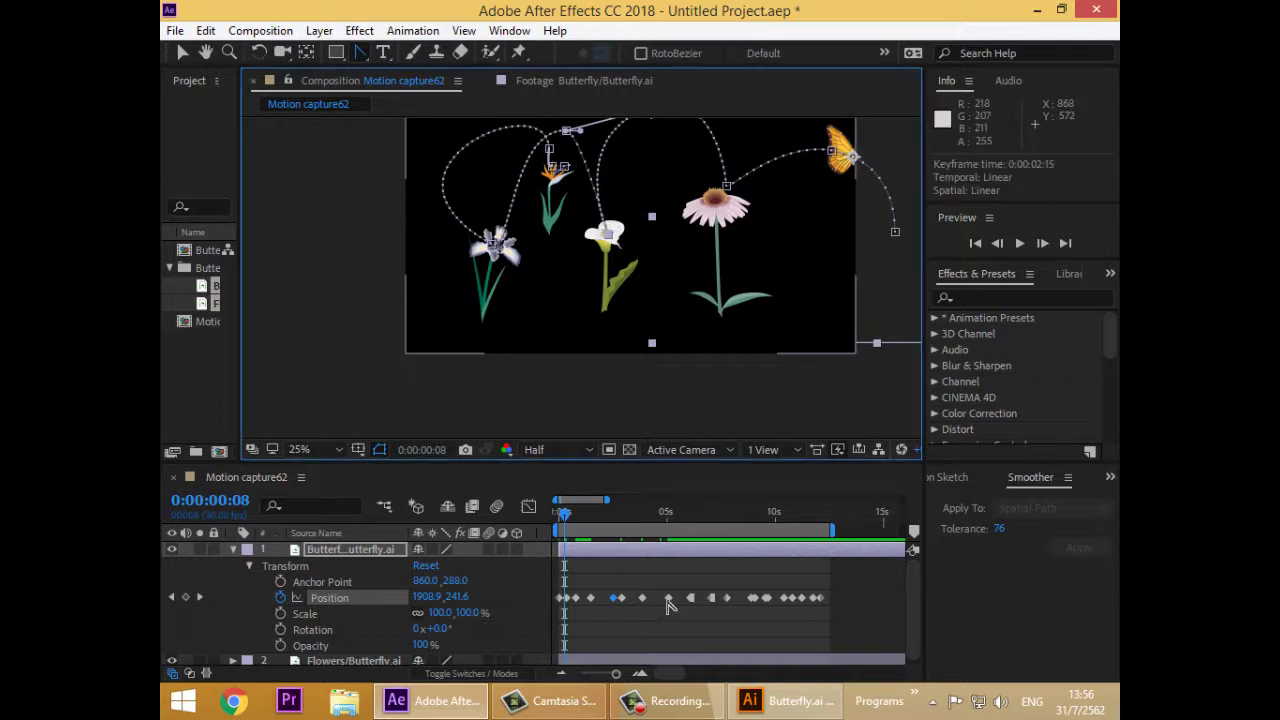
{"action": "left_click", "coordinate": [668, 599]}
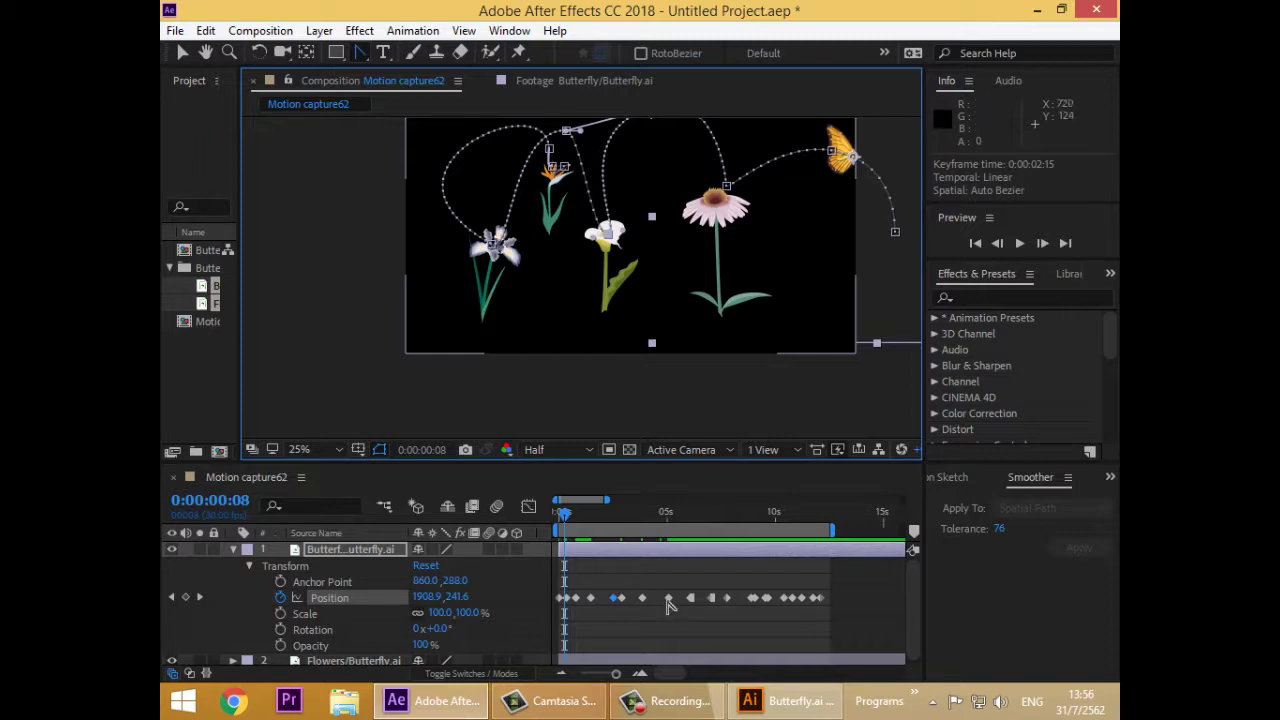
- Adjust the path handle above the orange flower and lower the arc's peak between the lily and coneflower to 1048, 140 with shorter handles
{"action": "left_click_drag", "start_coordinate": [625, 150], "coordinate": [615, 256]}
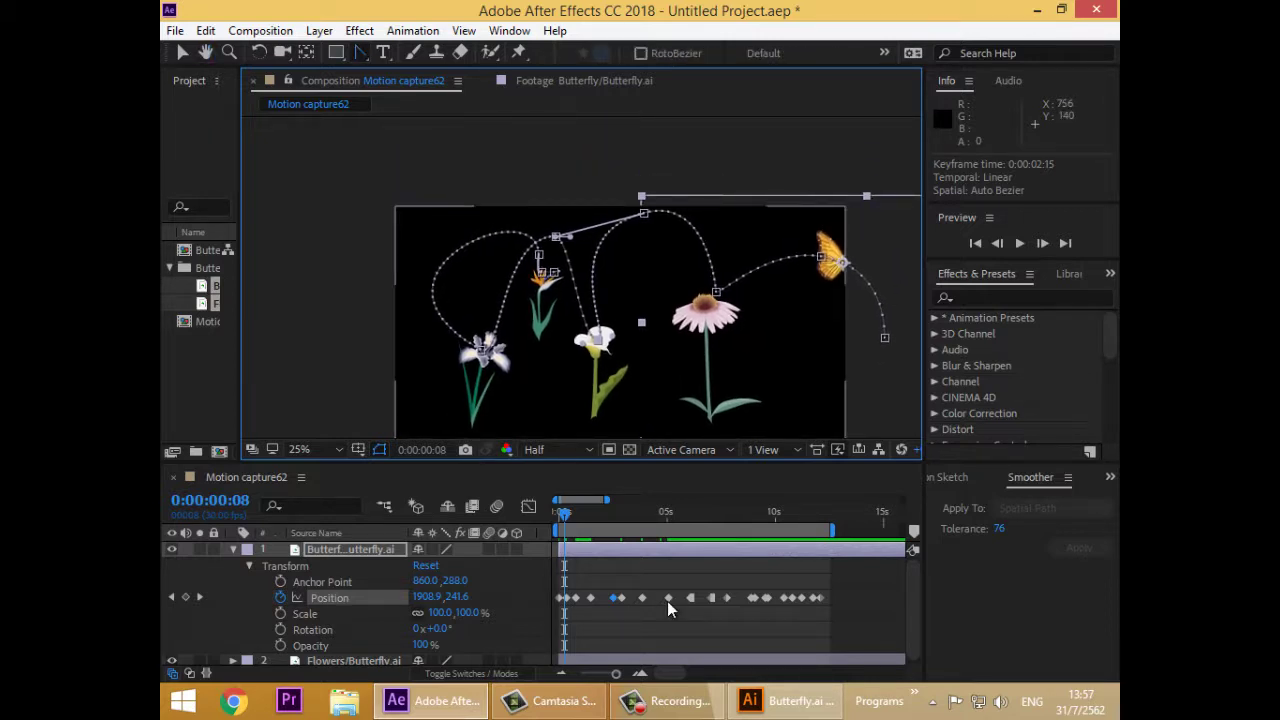
{"action": "left_click_drag", "start_coordinate": [570, 236], "coordinate": [579, 251]}
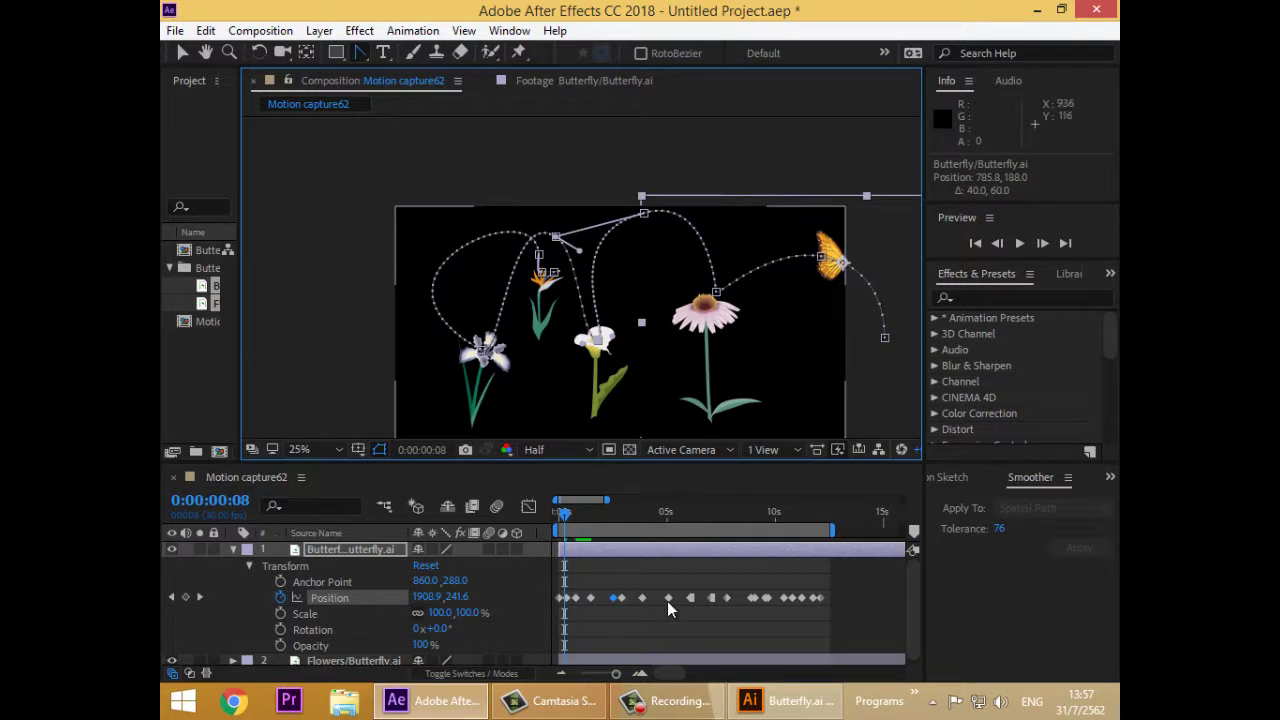
{"action": "mouse_move", "coordinate": [644, 213]}
{"action": "left_mouse_down"}
{"action": "mouse_move", "coordinate": [620, 207]}
{"action": "mouse_move", "coordinate": [620, 230]}
{"action": "mouse_move", "coordinate": [644, 207]}
{"action": "left_mouse_up"}
{"action": "left_click_drag", "start_coordinate": [555, 231], "coordinate": [601, 215]}
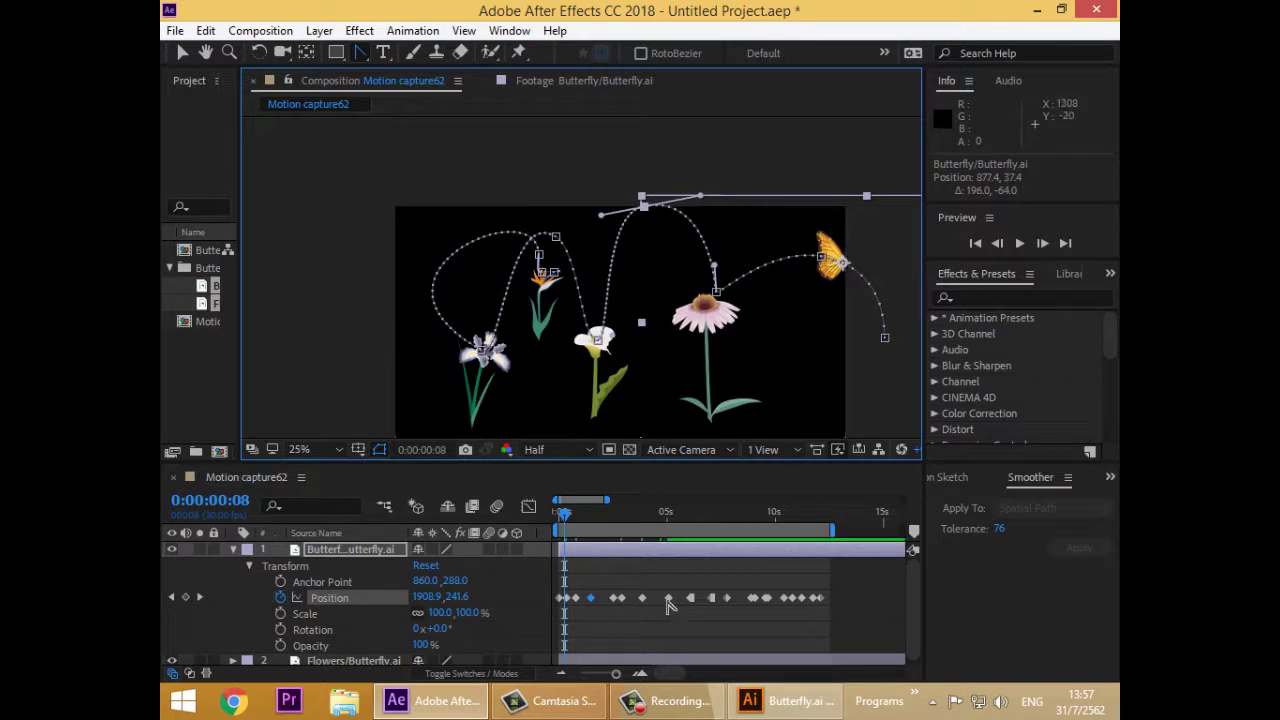
{"action": "left_click_drag", "start_coordinate": [700, 195], "coordinate": [680, 201]}
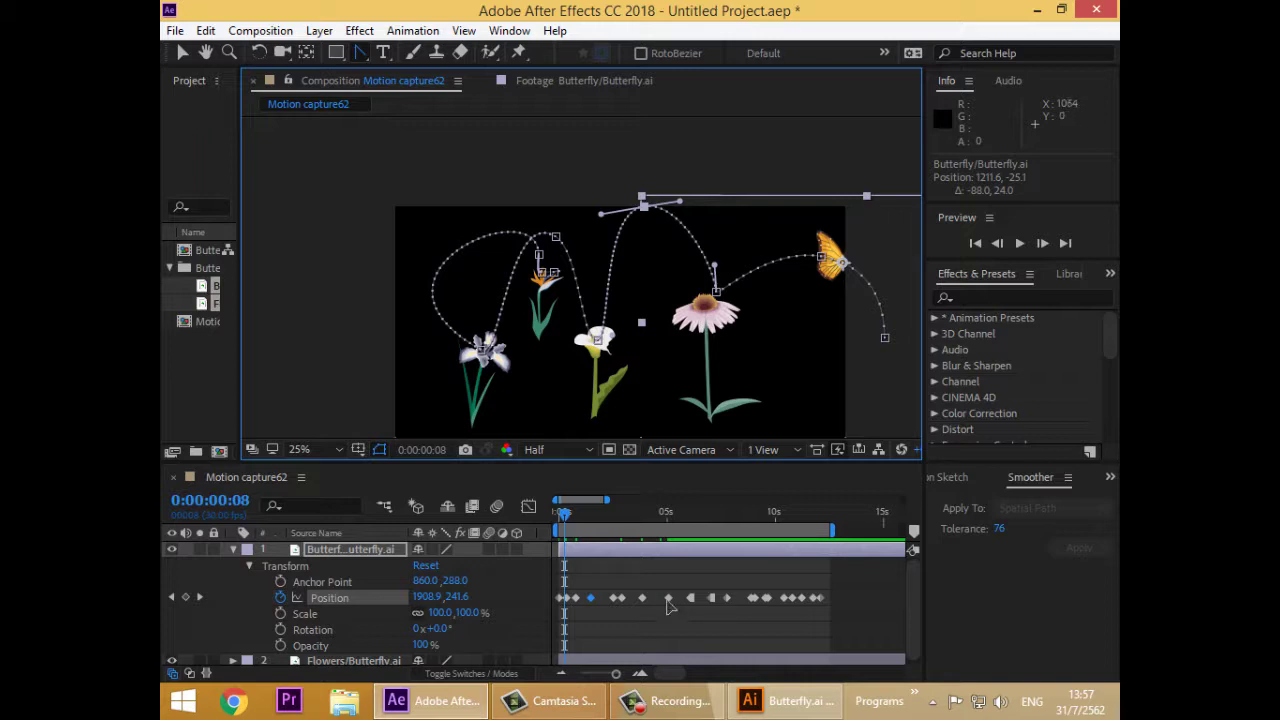
{"action": "left_click", "coordinate": [644, 206]}
{"action": "left_click_drag", "start_coordinate": [644, 206], "coordinate": [637, 235]}
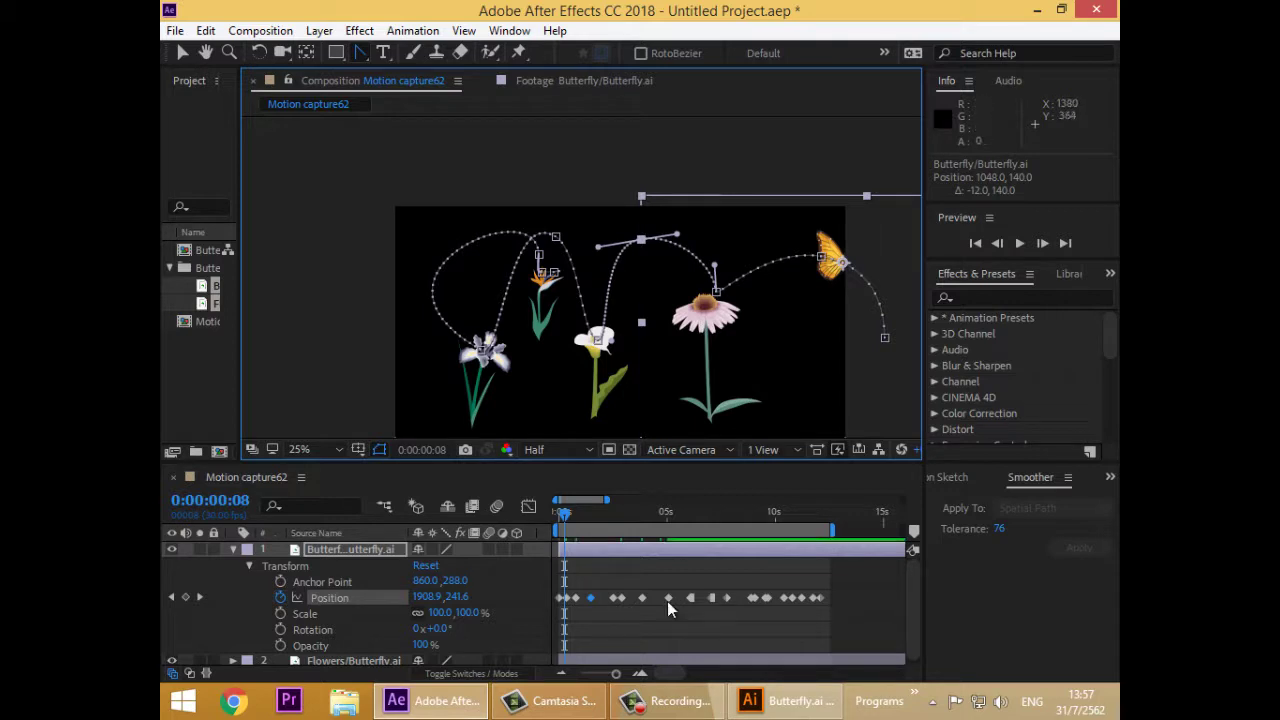
- Reposition the 0:00:00:24 path point on the coneflower's centre at 1336, 384 and the 0:00:02:27 point to 630, 384 at the orange flower
{"action": "mouse_move", "coordinate": [717, 292]}
{"action": "left_mouse_down"}
{"action": "mouse_move", "coordinate": [699, 301]}
{"action": "mouse_move", "coordinate": [702, 251]}
{"action": "left_mouse_up"}
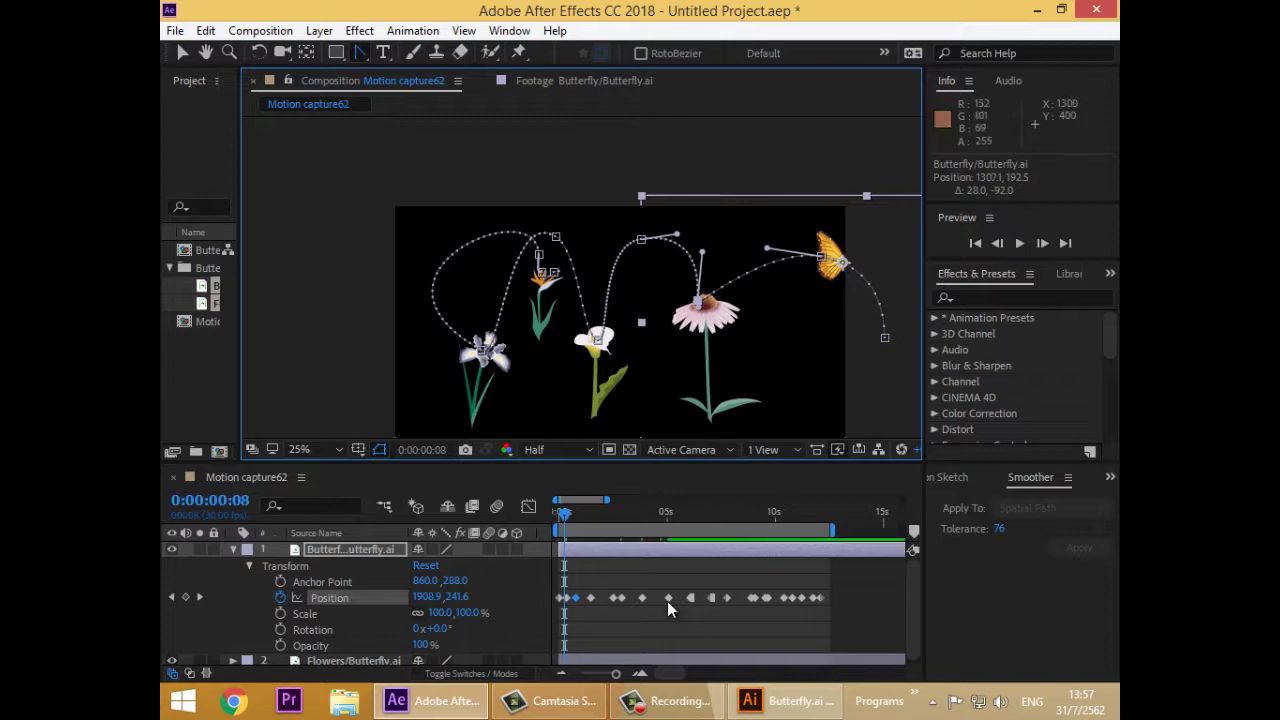
{"action": "left_click_drag", "start_coordinate": [698, 301], "coordinate": [709, 297]}
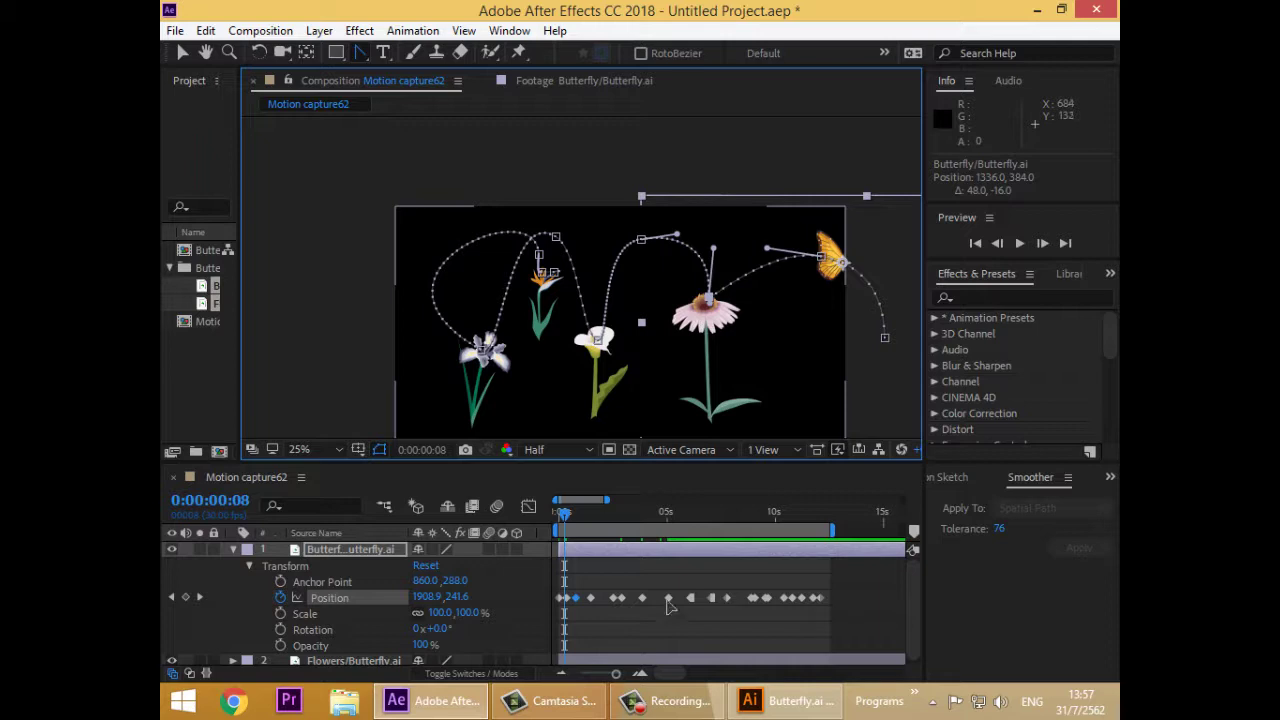
{"action": "mouse_move", "coordinate": [556, 237]}
{"action": "left_mouse_down"}
{"action": "mouse_move", "coordinate": [499, 229]}
{"action": "mouse_move", "coordinate": [544, 262]}
{"action": "mouse_move", "coordinate": [541, 297]}
{"action": "left_mouse_up"}
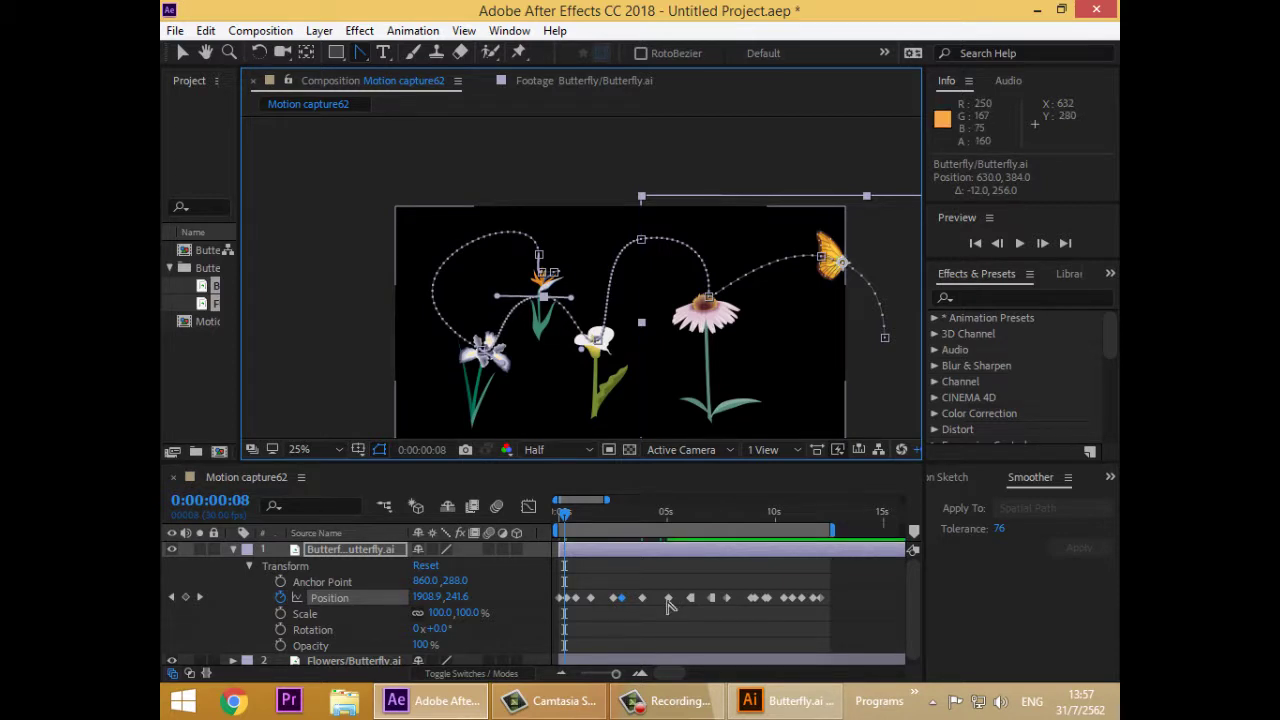
{"action": "left_click", "coordinate": [542, 272]}
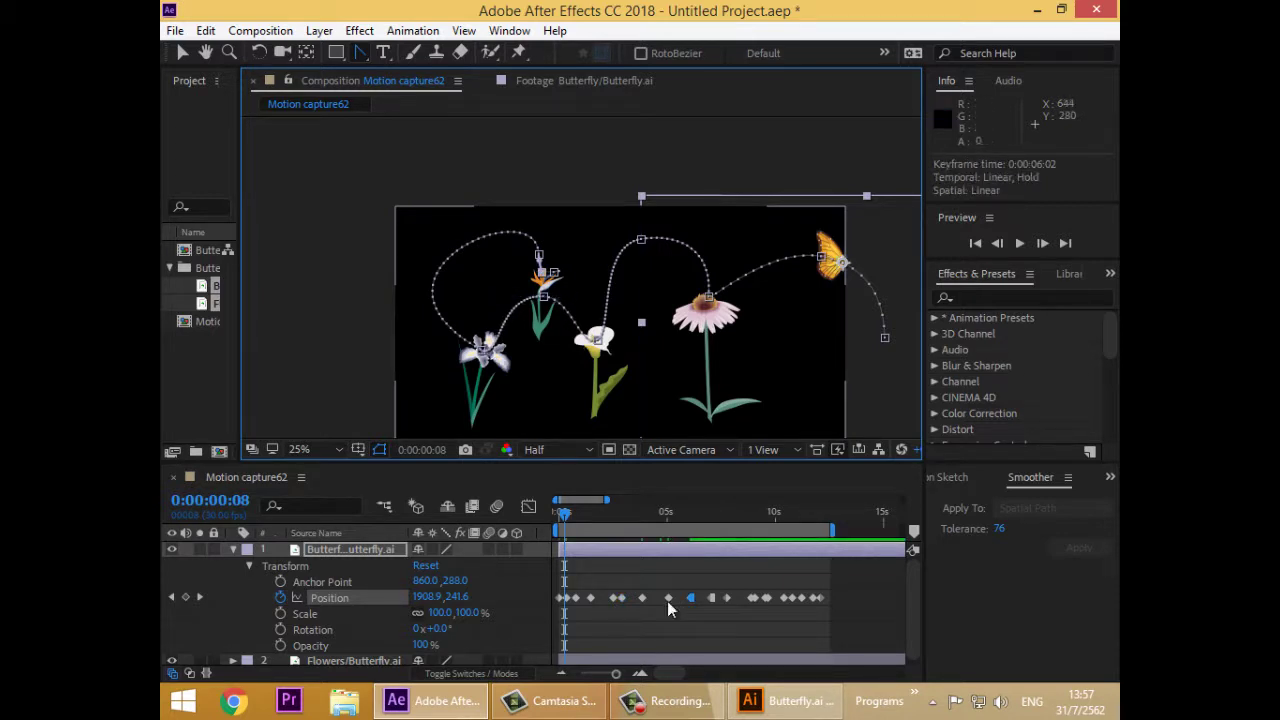
- Preview the butterfly's flight along the flowers and select all of its Position keyframes to show the path handles
{"action": "left_click", "coordinate": [555, 271]}
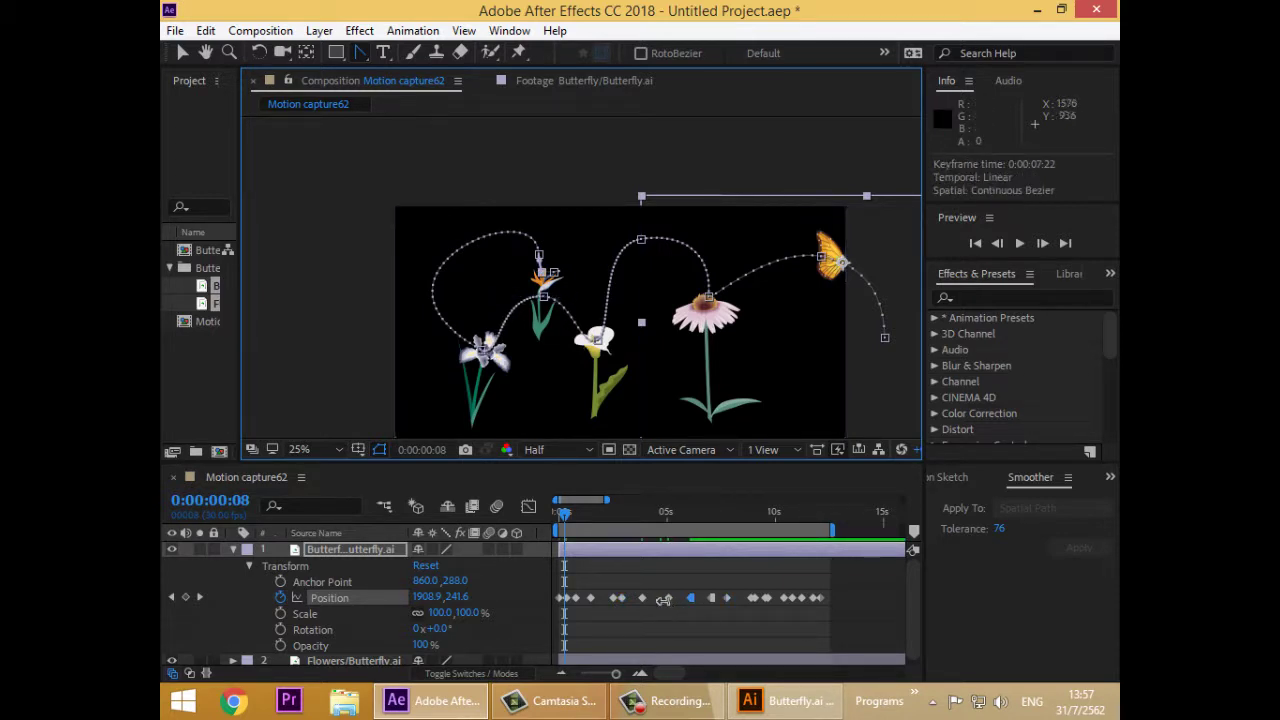
{"action": "key", "text": "space"}
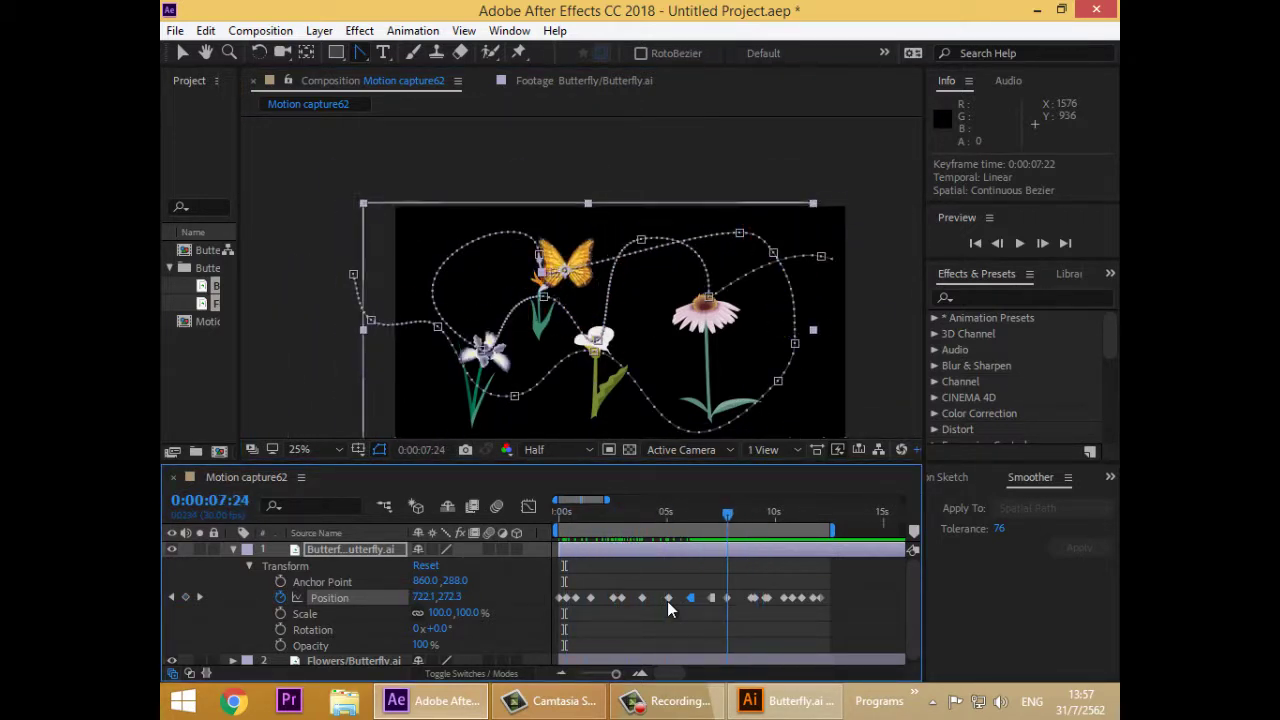
{"action": "left_click", "coordinate": [667, 598]}
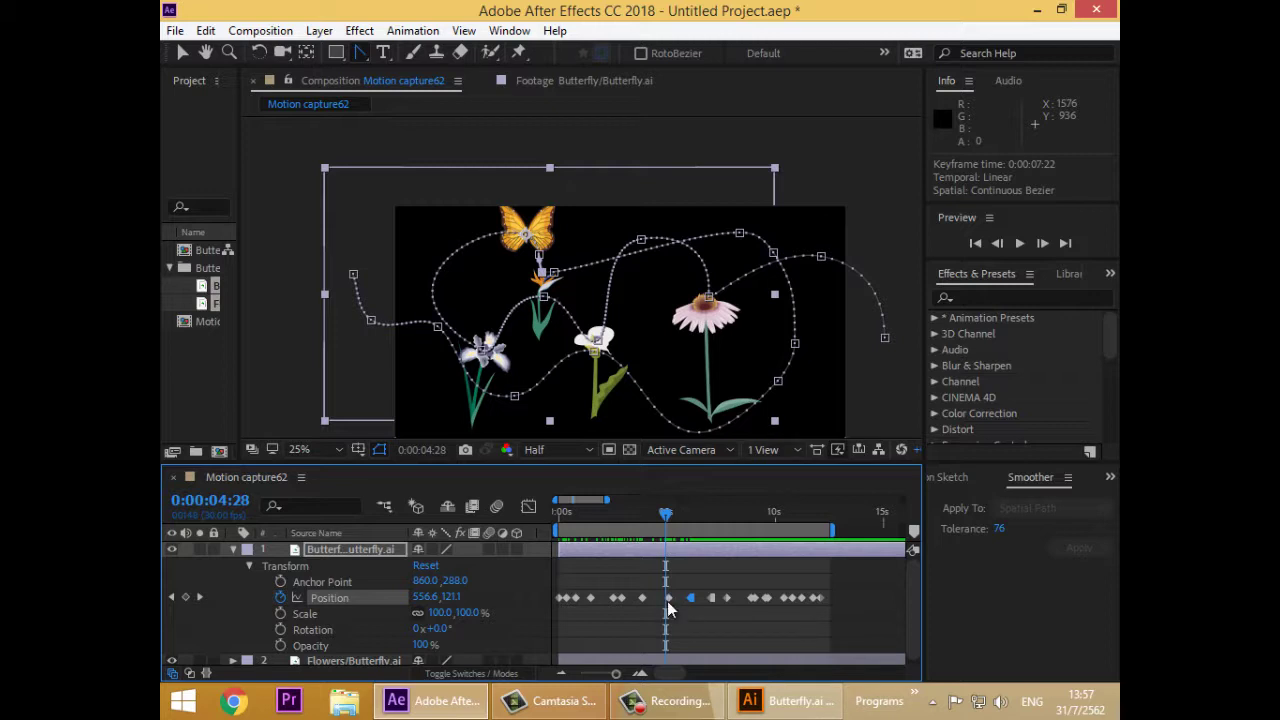
{"action": "key", "text": "ctrl+alt+a"}
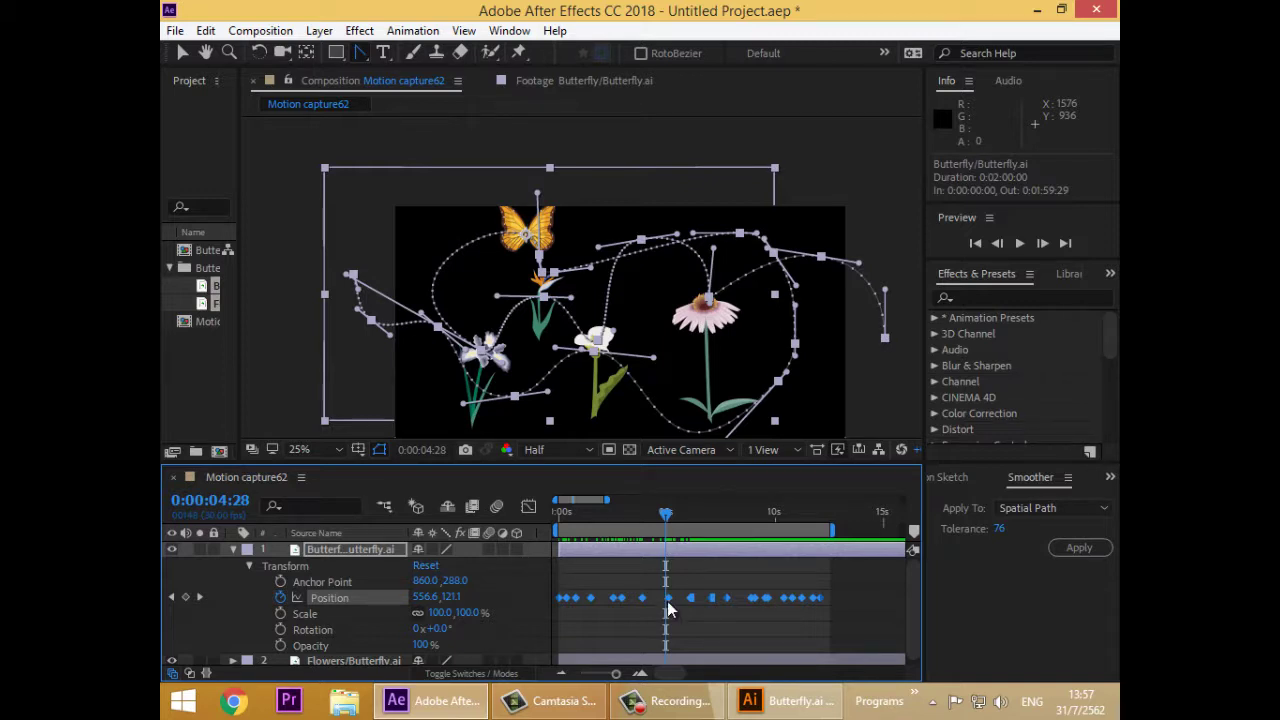
{"action": "key", "text": "space"}
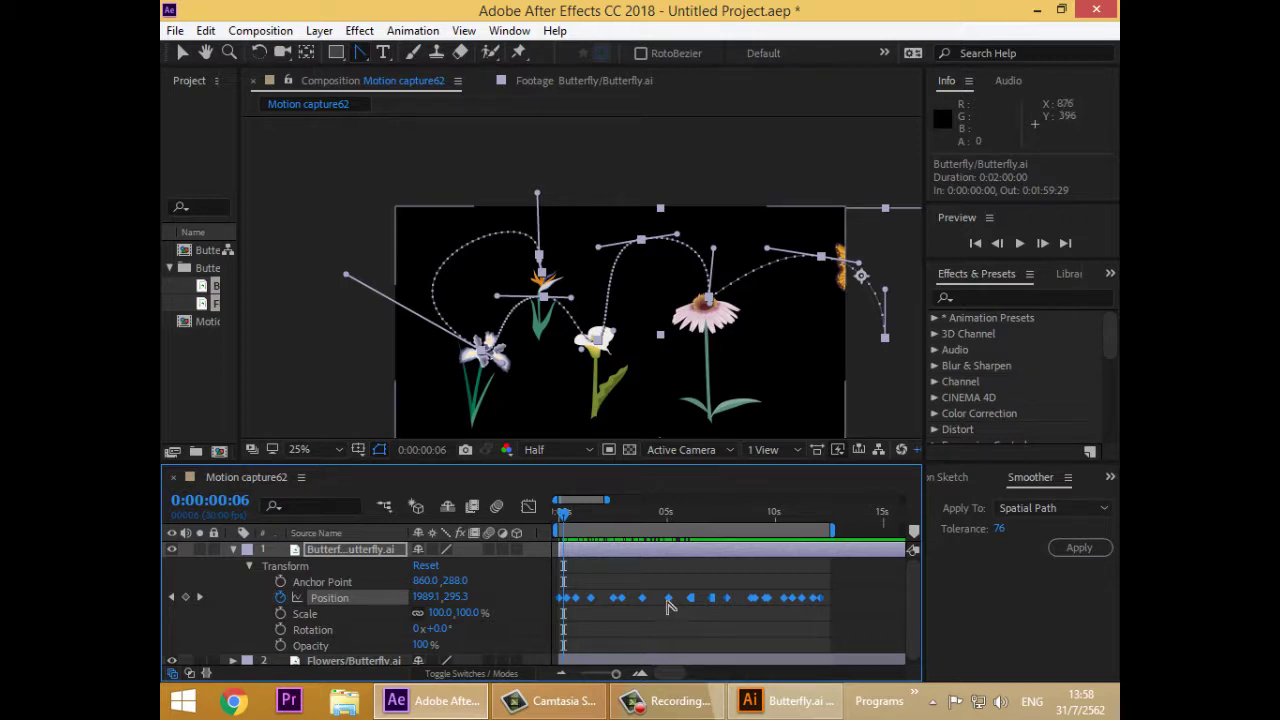
{"action": "key", "text": "Right"}
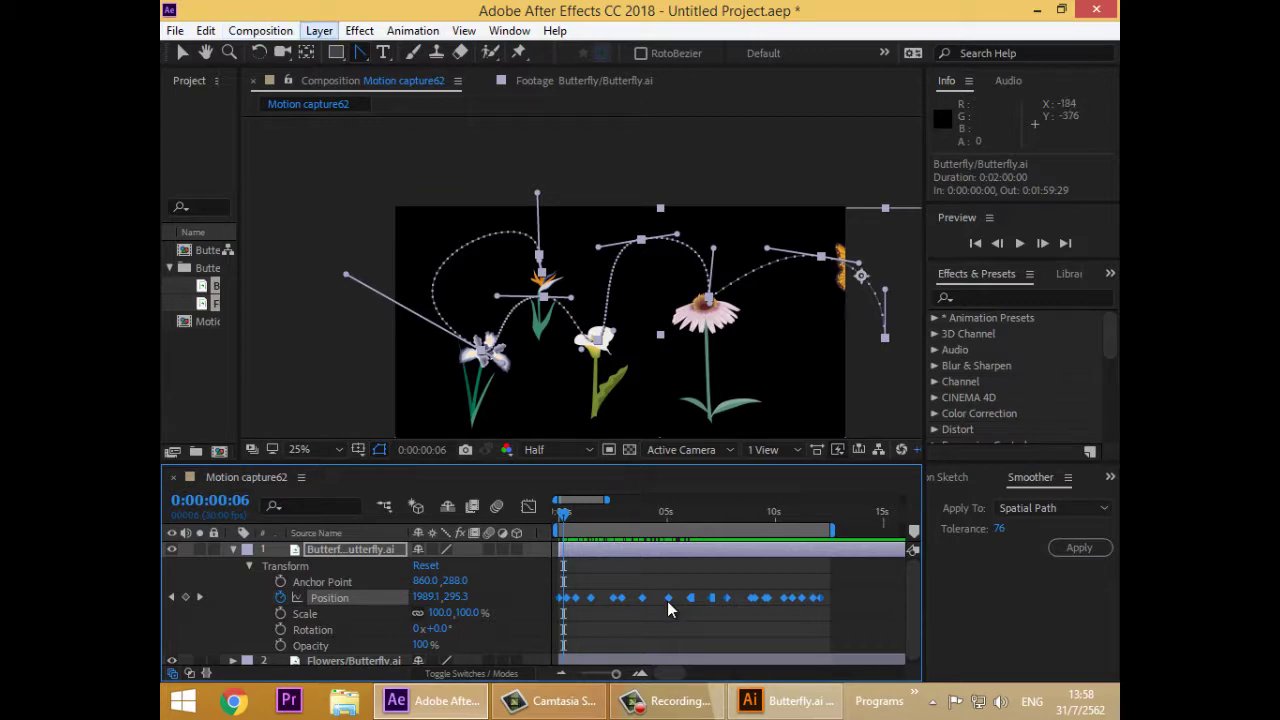
{"action": "key", "text": "Left"}
{"action": "key", "text": "Right"}
{"action": "key", "text": "Down"}
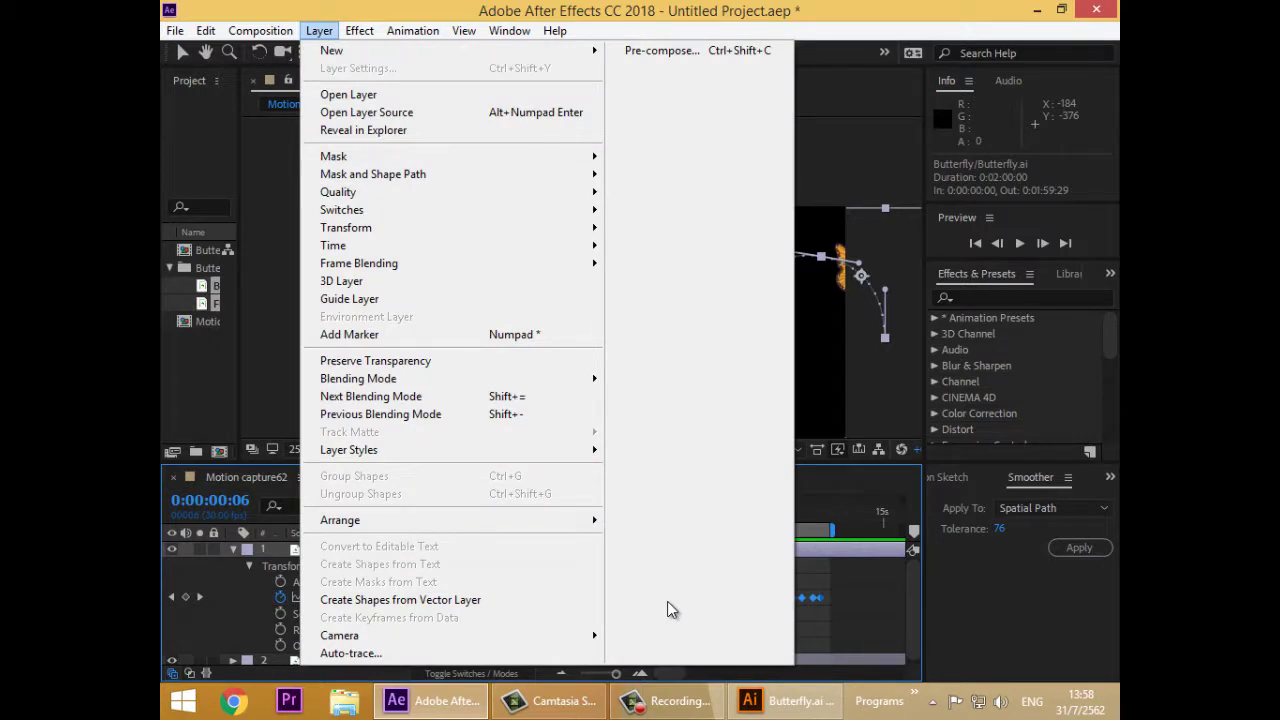
{"action": "key", "text": "Down"}
{"action": "key", "text": "Down"}
{"action": "key", "text": "Down"}
{"action": "key", "text": "Down"}
{"action": "key", "text": "Down"}
{"action": "key", "text": "Down"}
{"action": "key", "text": "Down"}
{"action": "key", "text": "Down"}
{"action": "key", "text": "Down"}
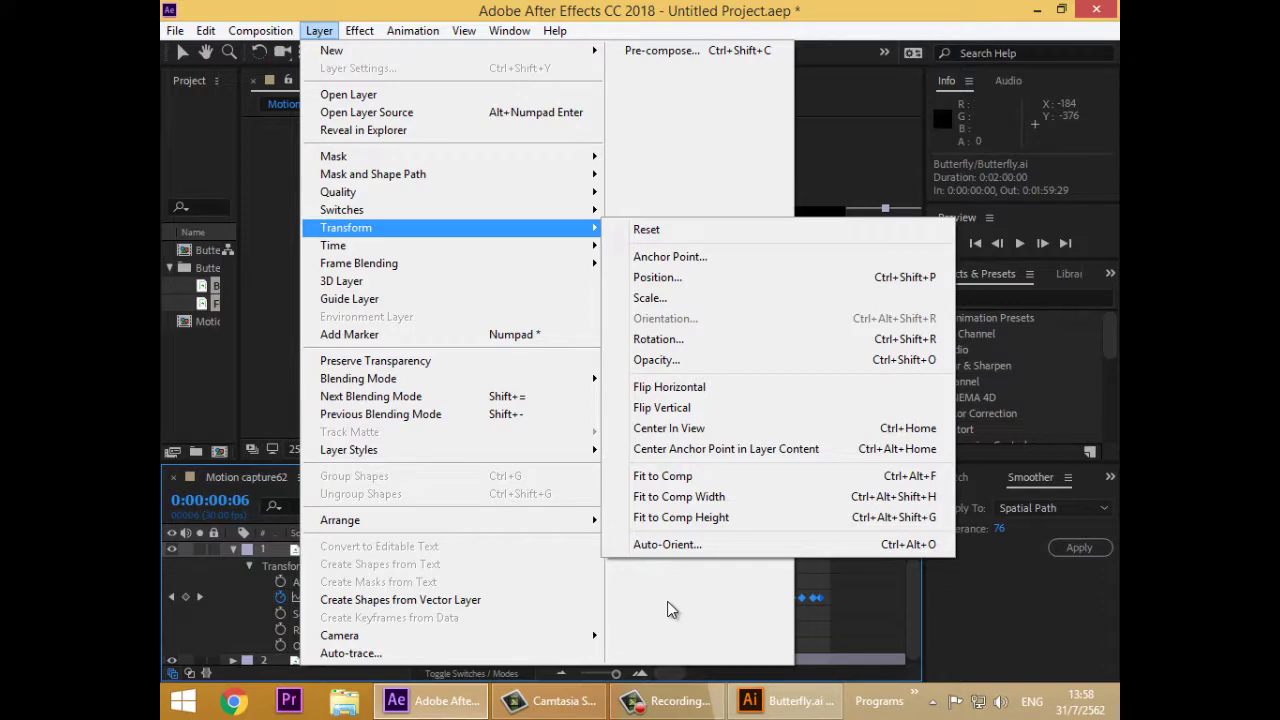
{"action": "key", "text": "Left"}
{"action": "key", "text": "Up"}
{"action": "key", "text": "Down"}
{"action": "key", "text": "Down"}
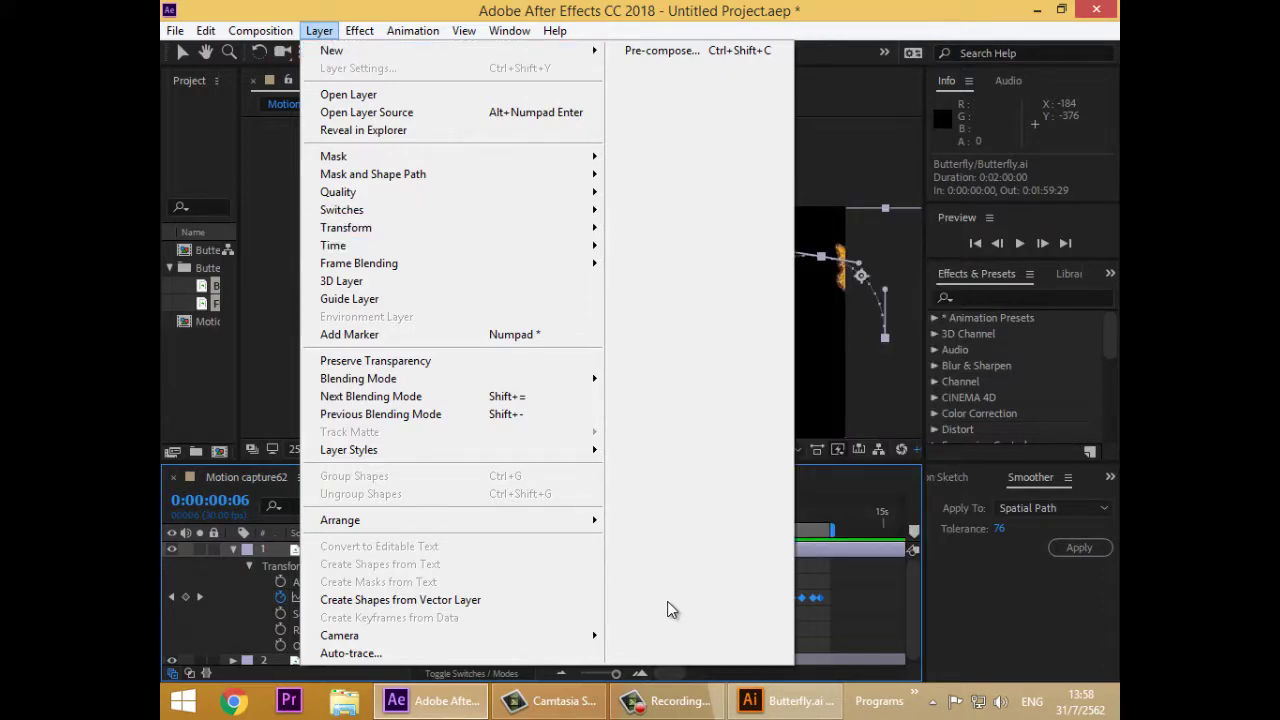
{"action": "key", "text": "Left"}
{"action": "key", "text": "Right"}
{"action": "key", "text": "Escape"}
{"action": "key", "text": "Escape"}
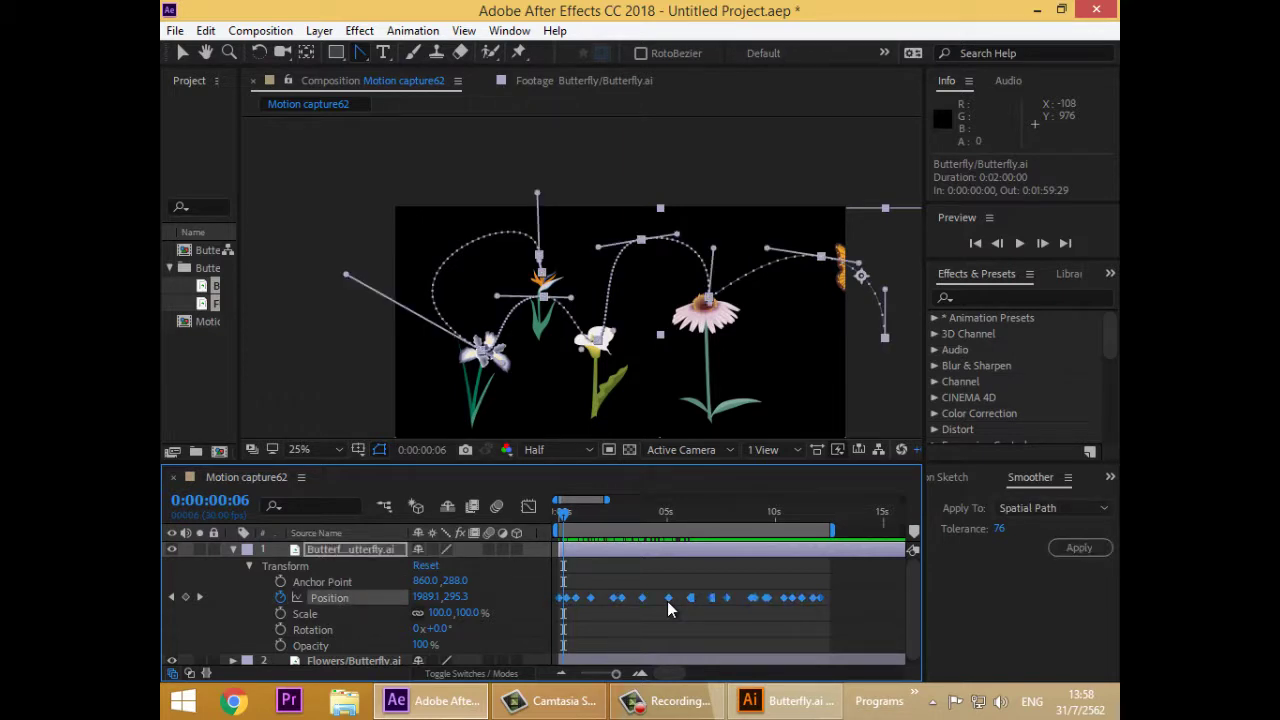
- Set the butterfly layer's Auto-Orientation to Orient Along Path
{"action": "key", "text": "space"}
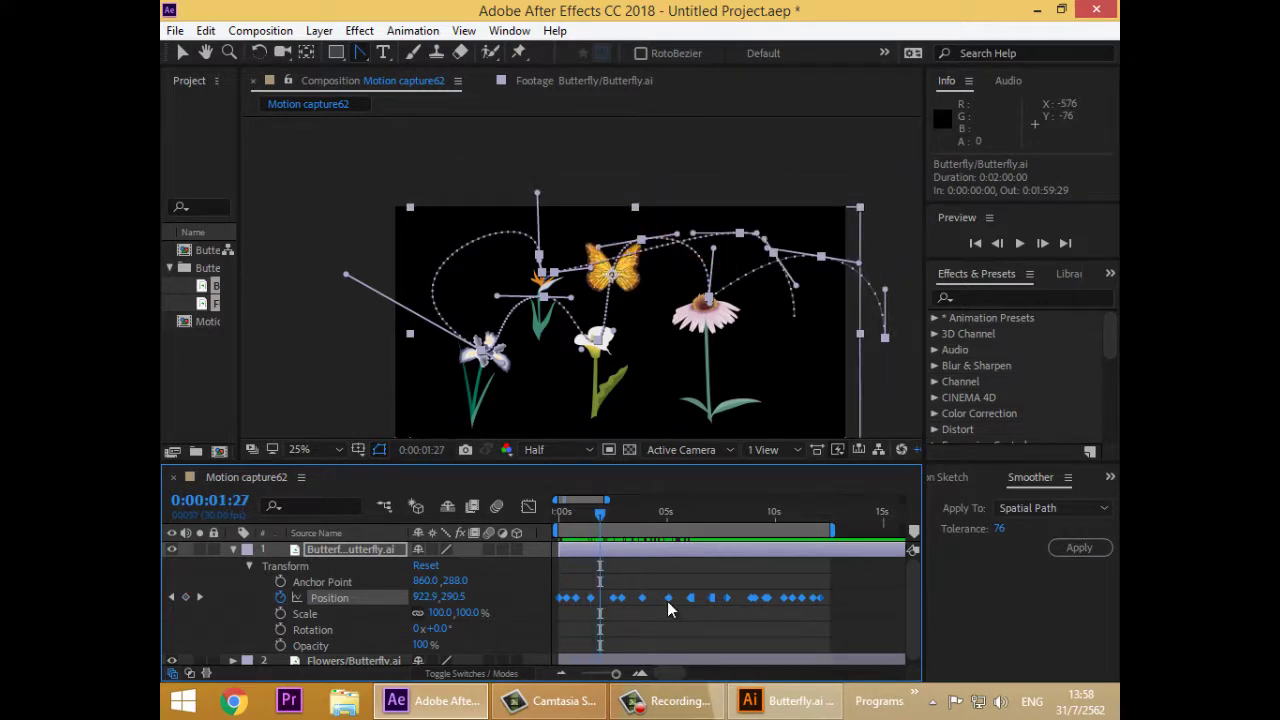
{"action": "key", "text": "alt+l"}
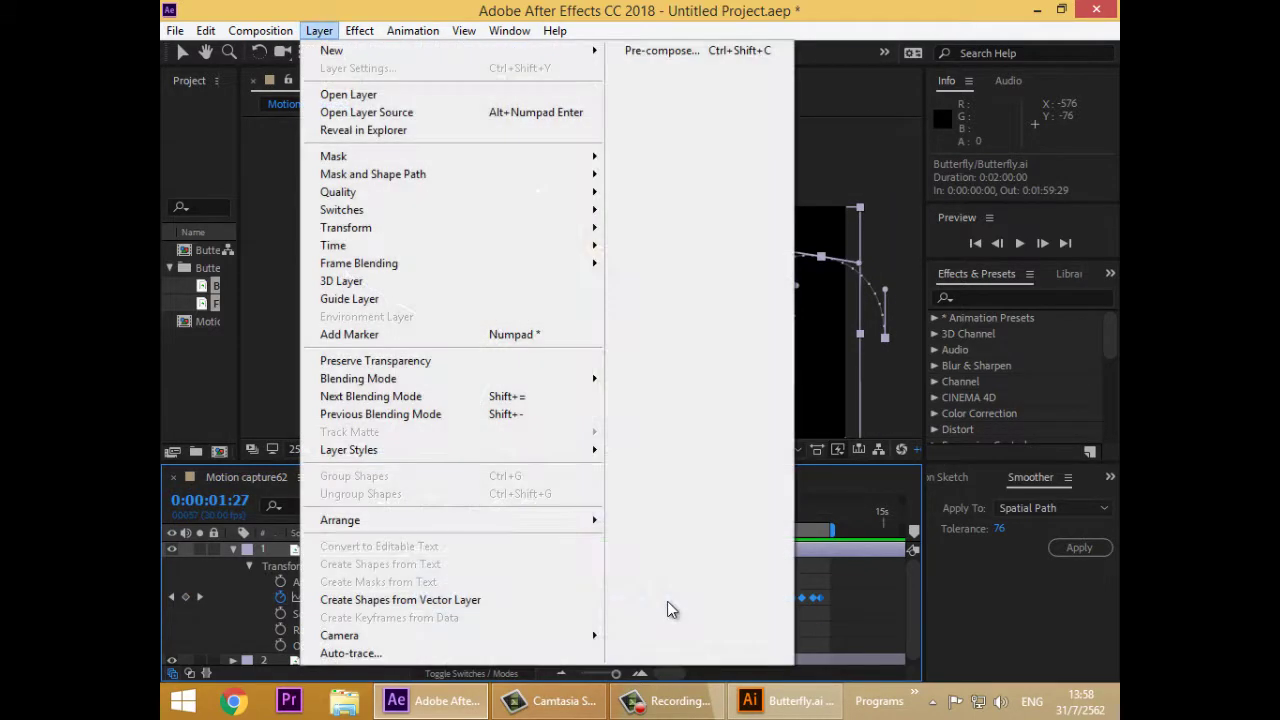
{"action": "mouse_move", "coordinate": [400, 228]}
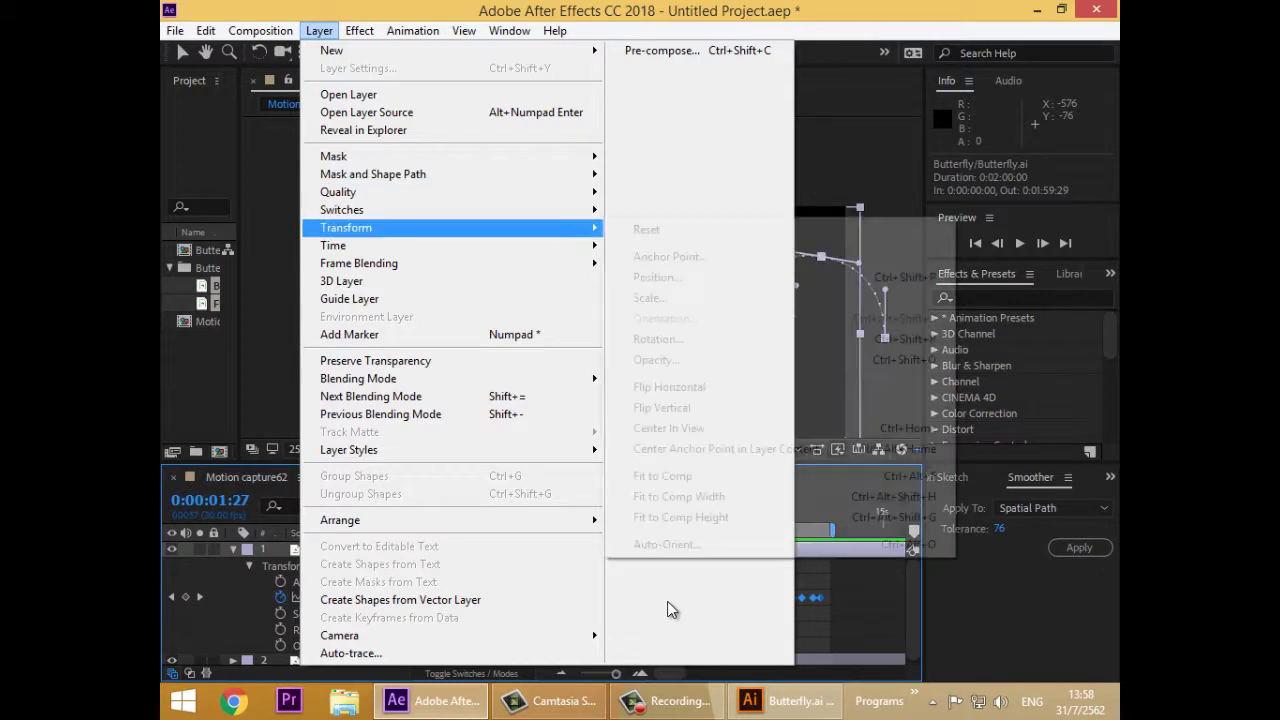
{"action": "key", "text": "Up"}
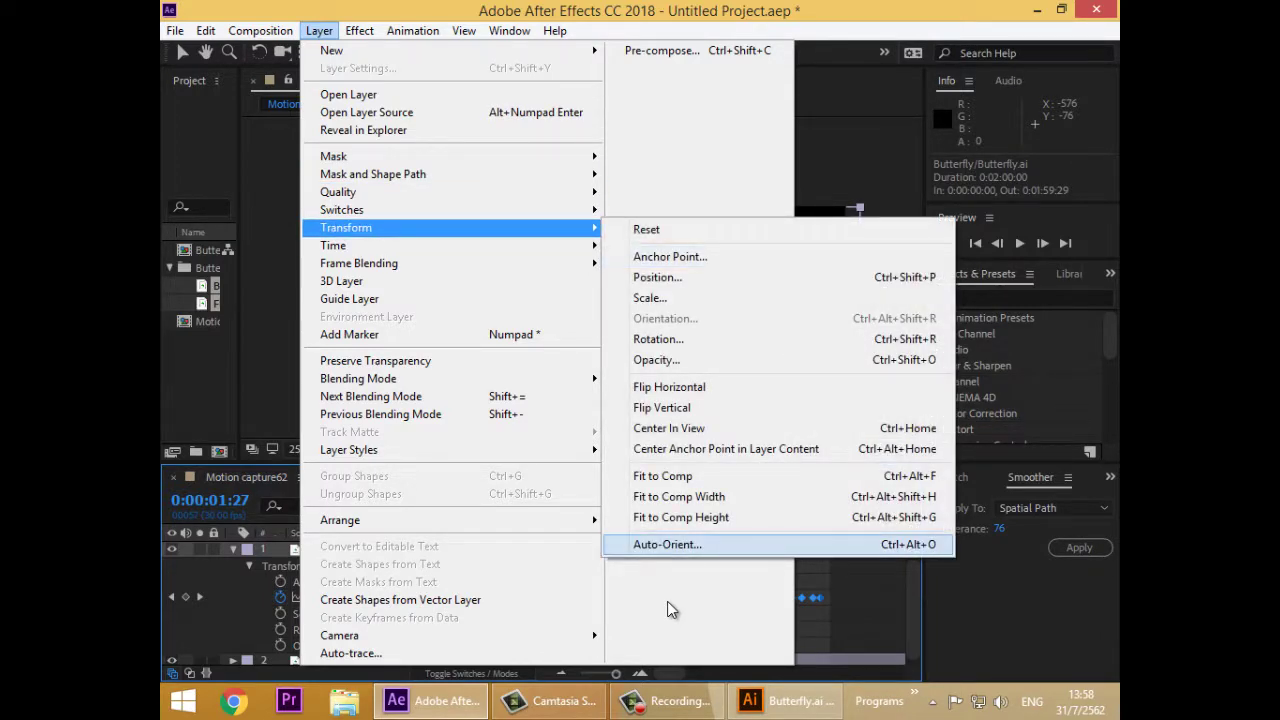
{"action": "key", "text": "Return"}
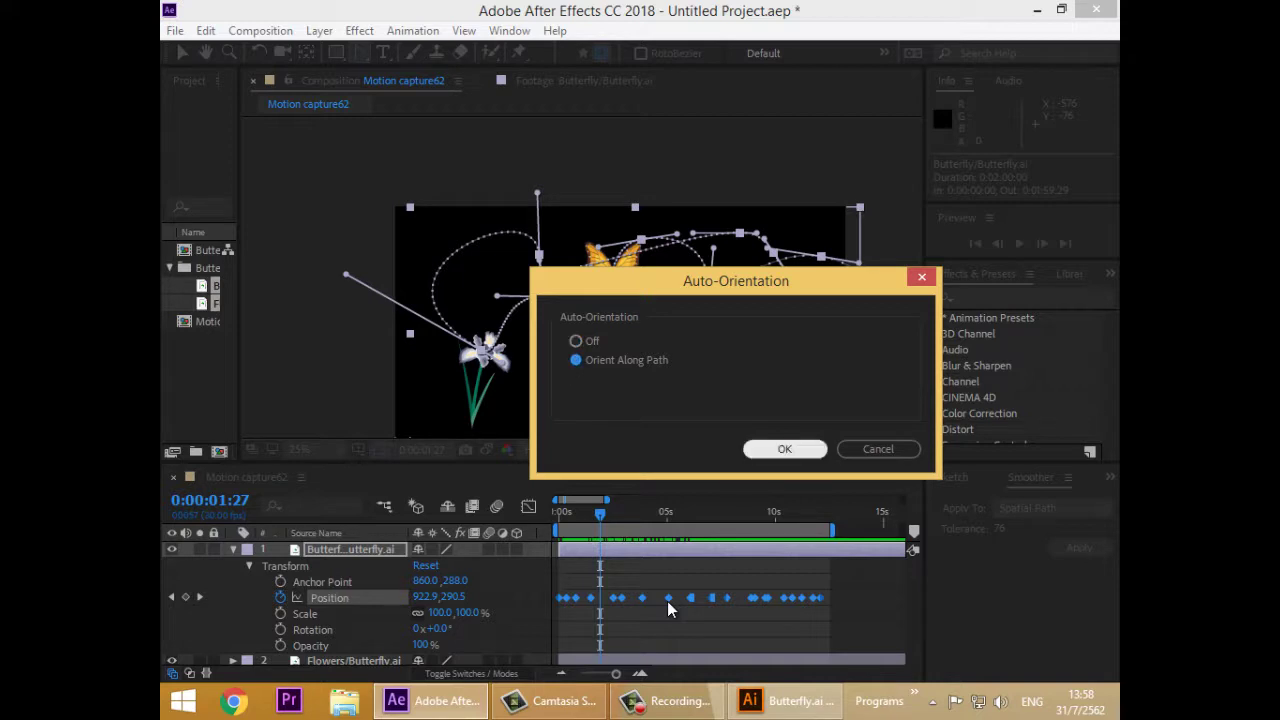
{"action": "key", "text": "Return"}
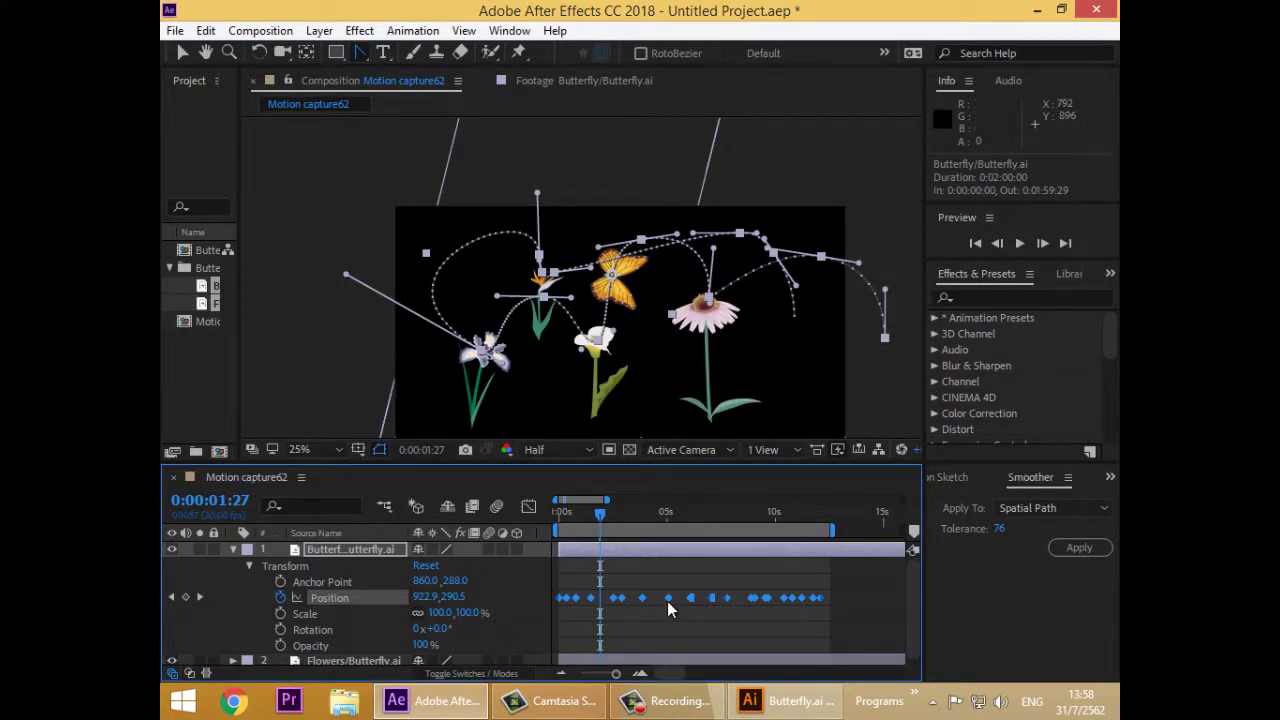
- Set the butterfly layer's Rotation to 76° so that it faces along its flight direction
{"action": "key", "text": "space"}
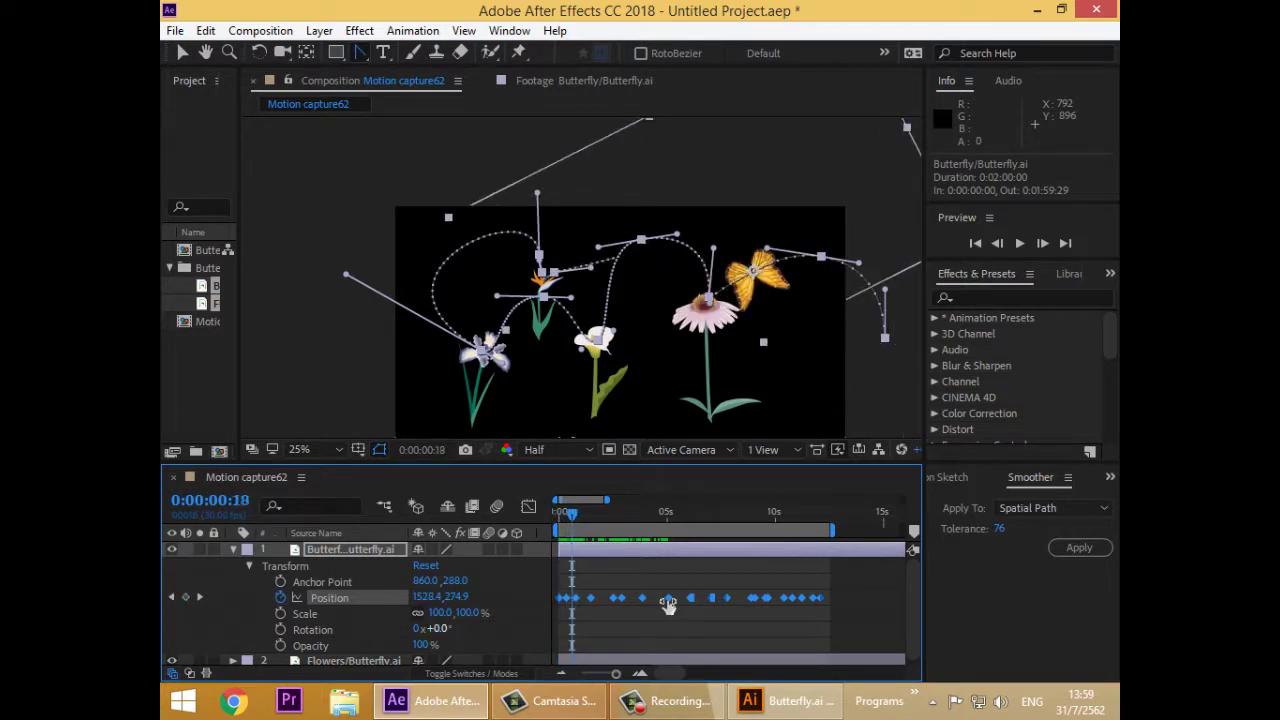
{"action": "key", "text": "KP_Add"}
{"action": "key", "text": "KP_Add"}
{"action": "key", "text": "KP_Add"}
{"action": "key", "text": "KP_Add"}
{"action": "key", "text": "KP_Add"}
{"action": "key", "text": "KP_Add"}
{"action": "key", "text": "KP_Add"}
{"action": "key", "text": "KP_Add"}
{"action": "key", "text": "KP_Add"}
{"action": "key", "text": "KP_Add"}
{"action": "key", "text": "KP_Add"}
{"action": "key", "text": "KP_Add"}
{"action": "key", "text": "KP_Add"}
{"action": "key", "text": "KP_Add"}
{"action": "key", "text": "KP_Add"}
{"action": "key", "text": "KP_Add"}
{"action": "key", "text": "KP_Add"}
{"action": "key", "text": "KP_Add"}
{"action": "key", "text": "KP_Add"}
{"action": "key", "text": "KP_Add"}
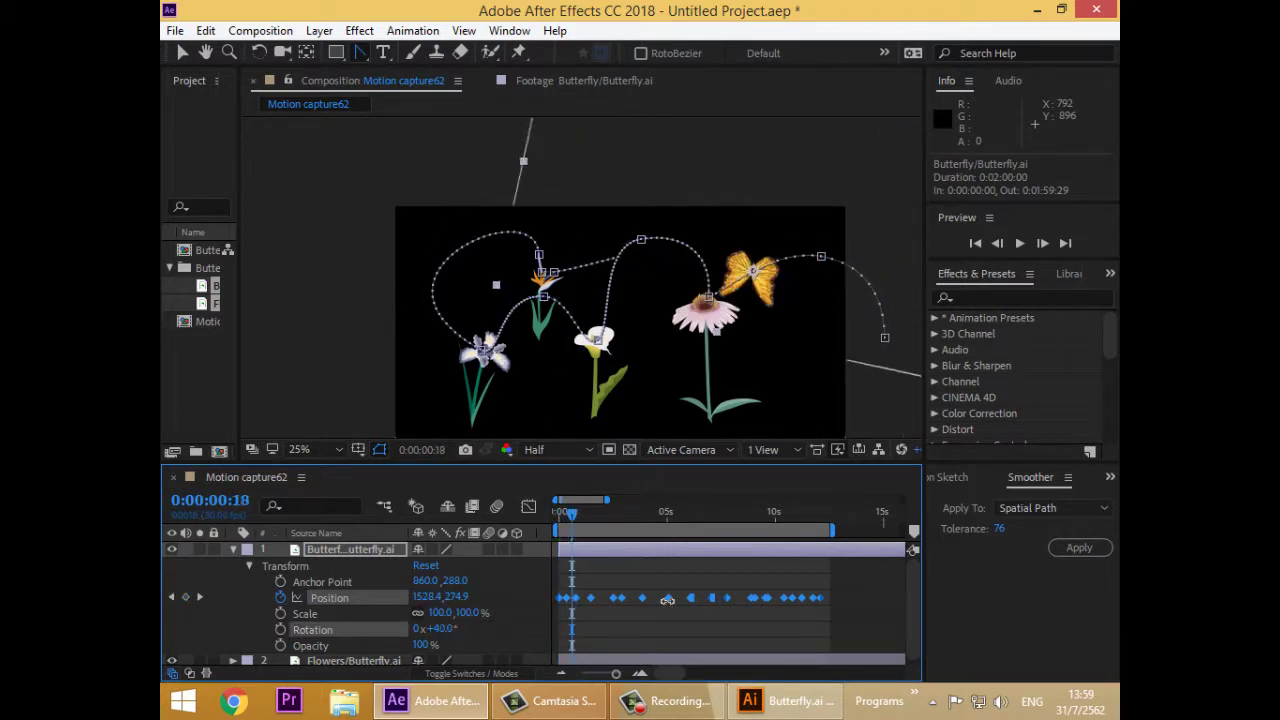
{"action": "left_click", "coordinate": [670, 609]}
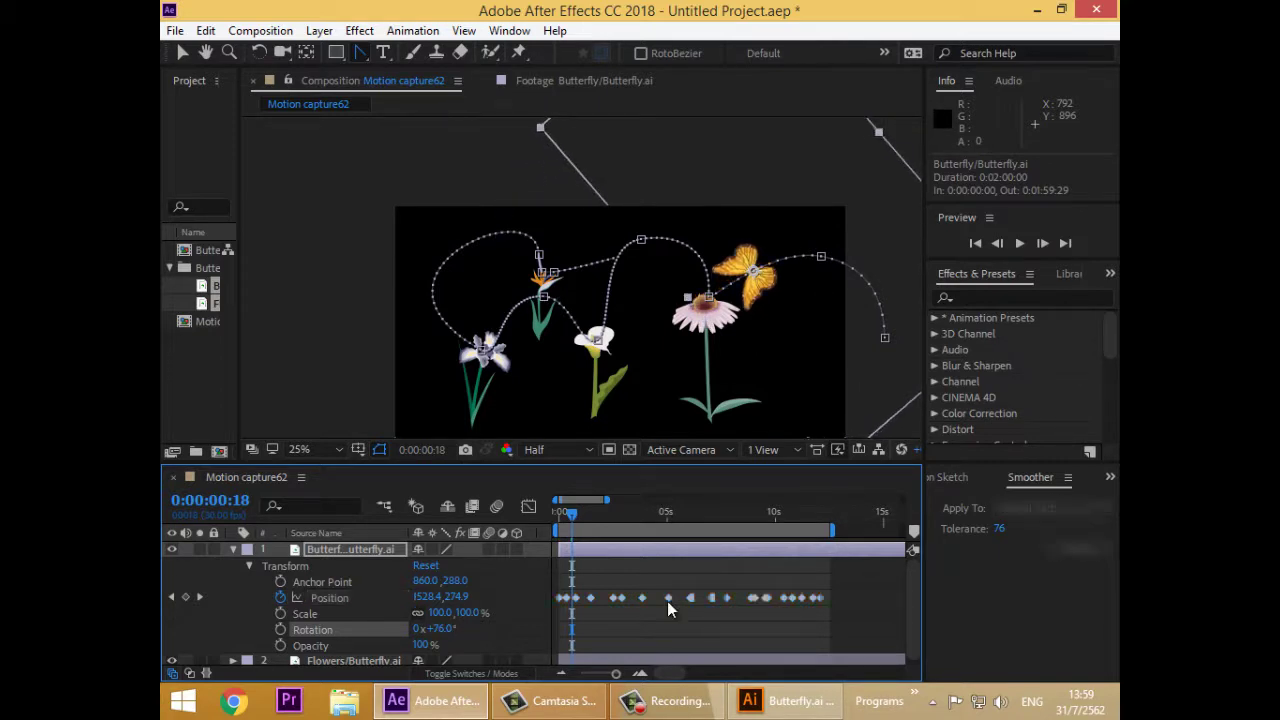
- Play back the whole butterfly animation from the first frame to check its orientation along the path
{"action": "key", "text": "space"}
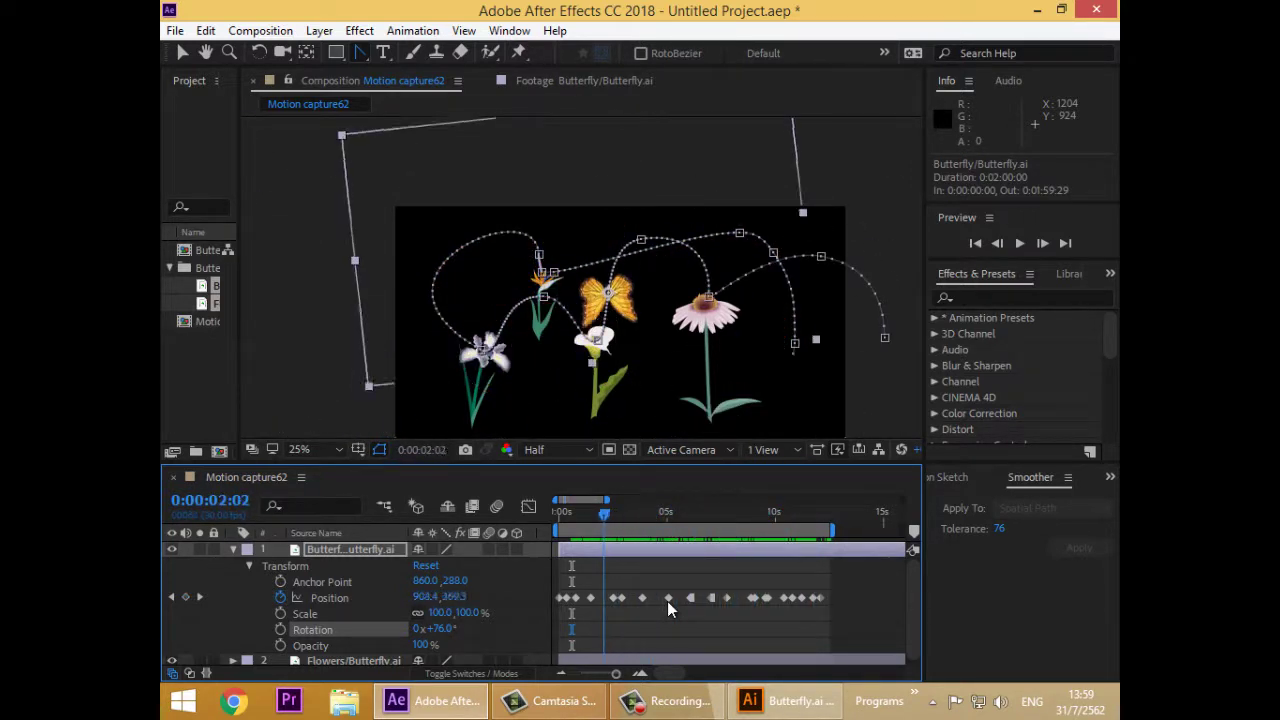
{"action": "key", "text": "Home"}
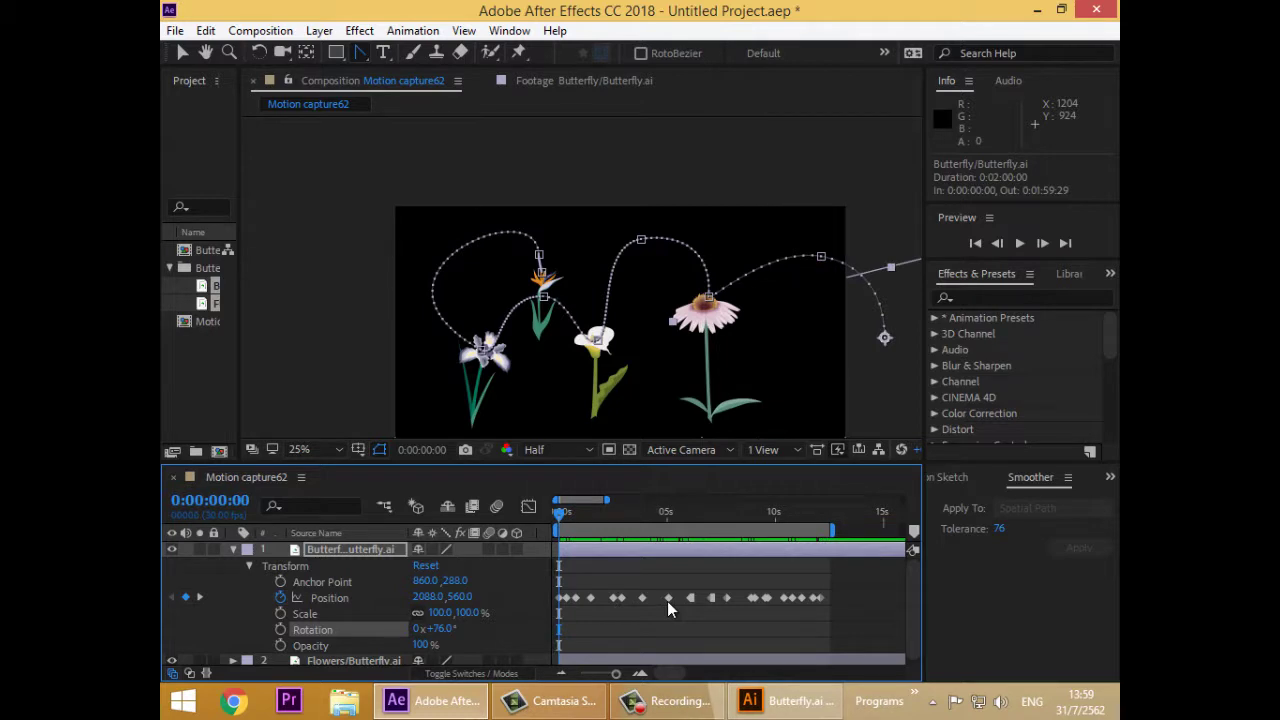
{"action": "key", "text": "space"}
{"action": "key", "text": "space"}
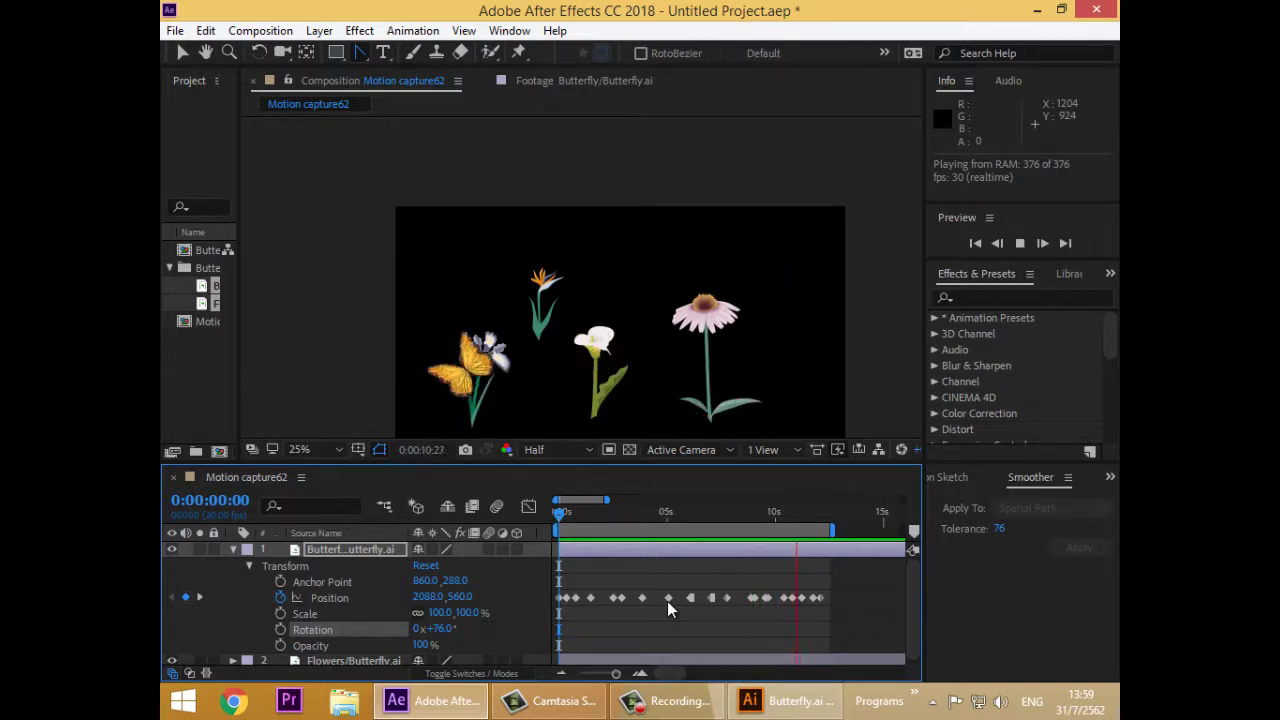
{"action": "key", "text": "space"}
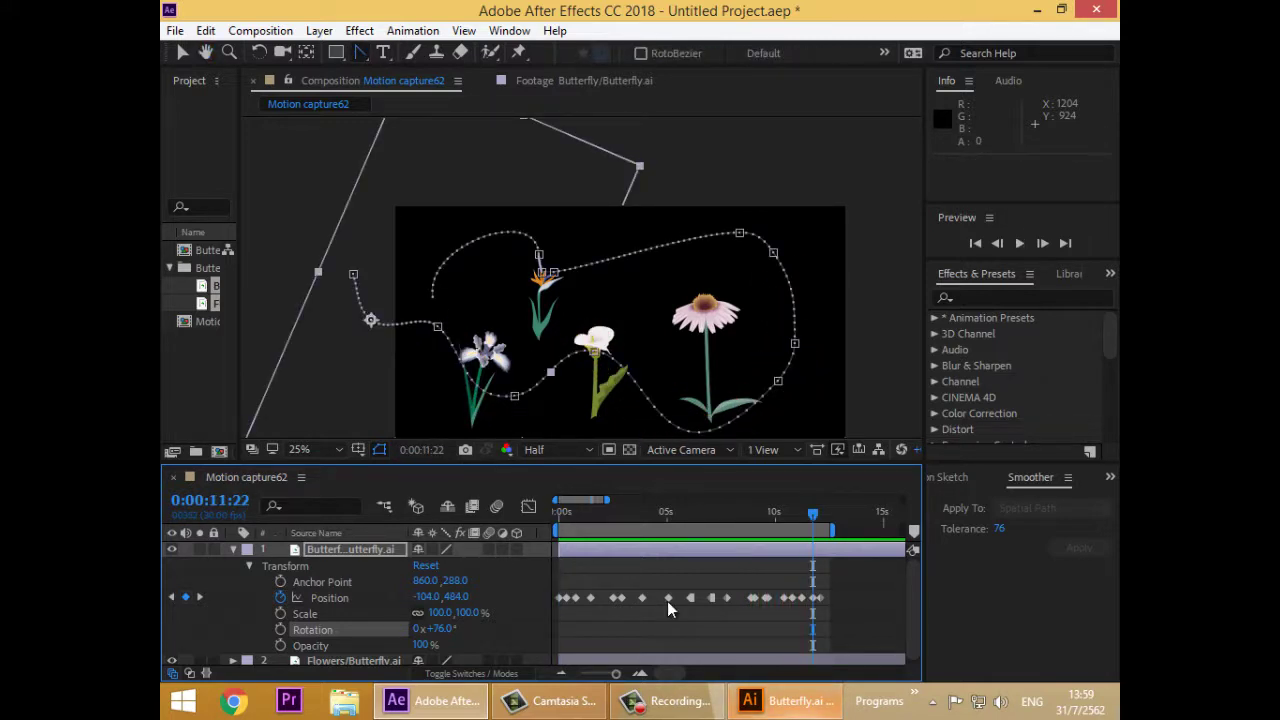
{"action": "left_click", "coordinate": [672, 700]}
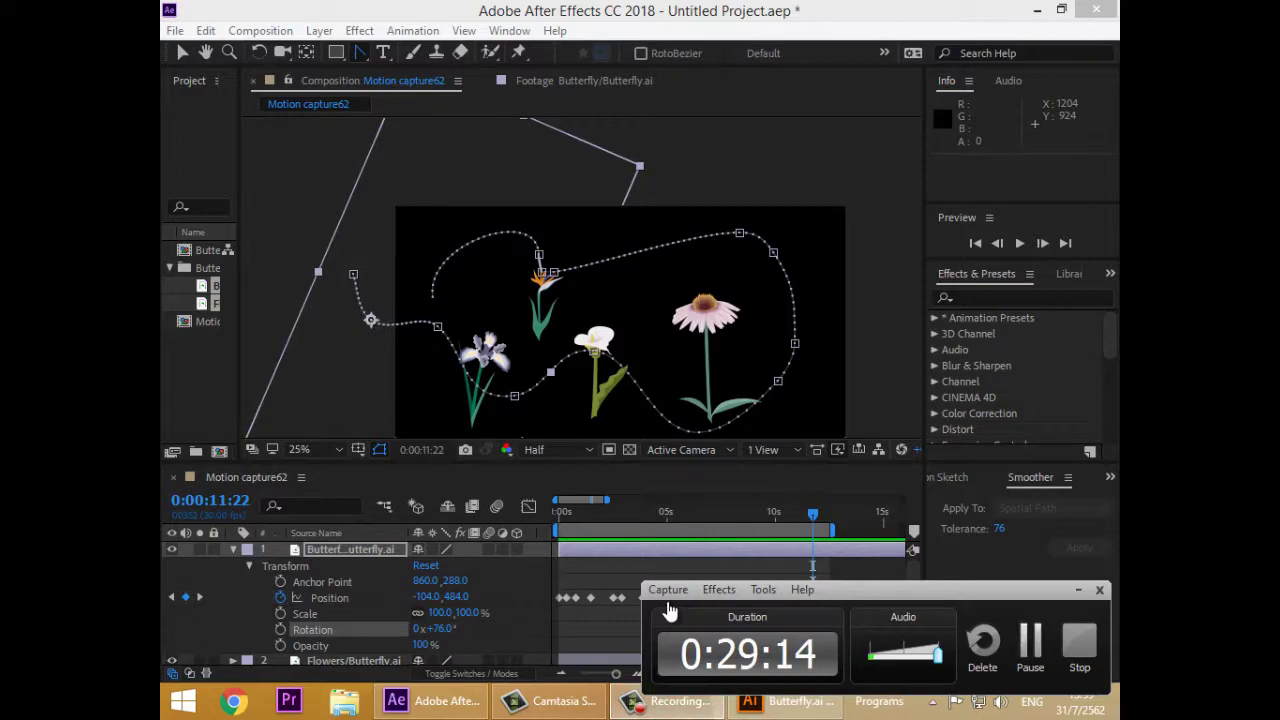